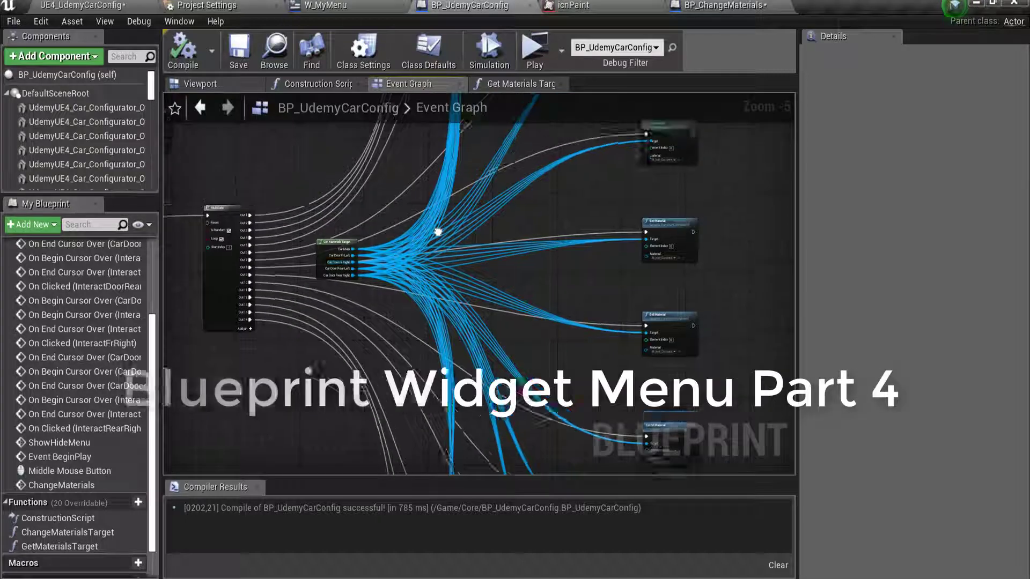
# Pan and zoom the Event Graph to bring the Get Materials node and Set Material column into view
pyautogui.moveTo(438, 231)
pyautogui.mouseDown(button='right')
pyautogui.moveTo(427, 418)
pyautogui.moveTo(401, 354)
pyautogui.mouseUp(button='right')
pyautogui.scroll(-2, 401, 354)
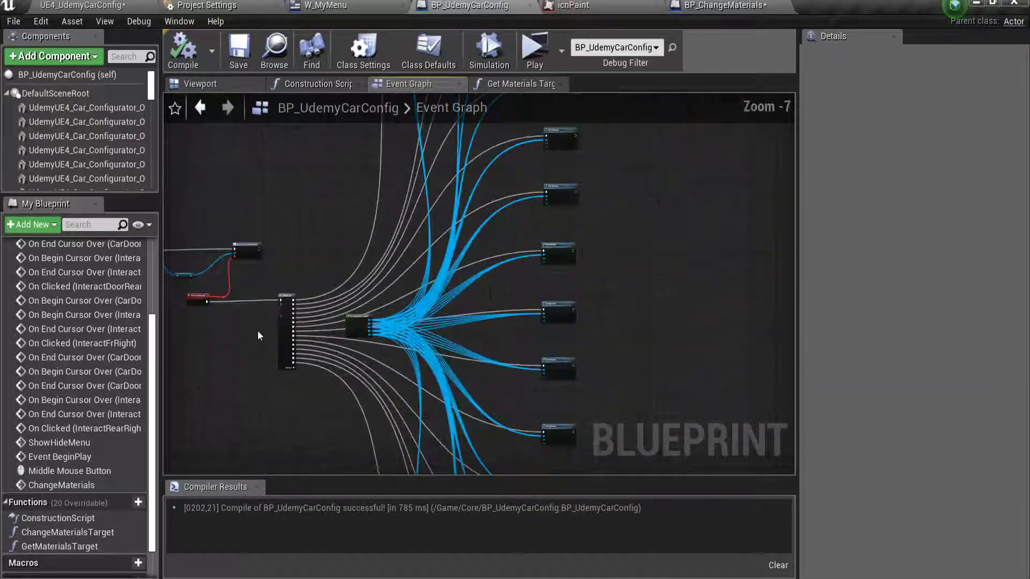
pyautogui.scroll(2, 327, 354)
pyautogui.scroll(3, 327, 354)
pyautogui.moveTo(407, 268); pyautogui.dragTo(191, 423, button='right')
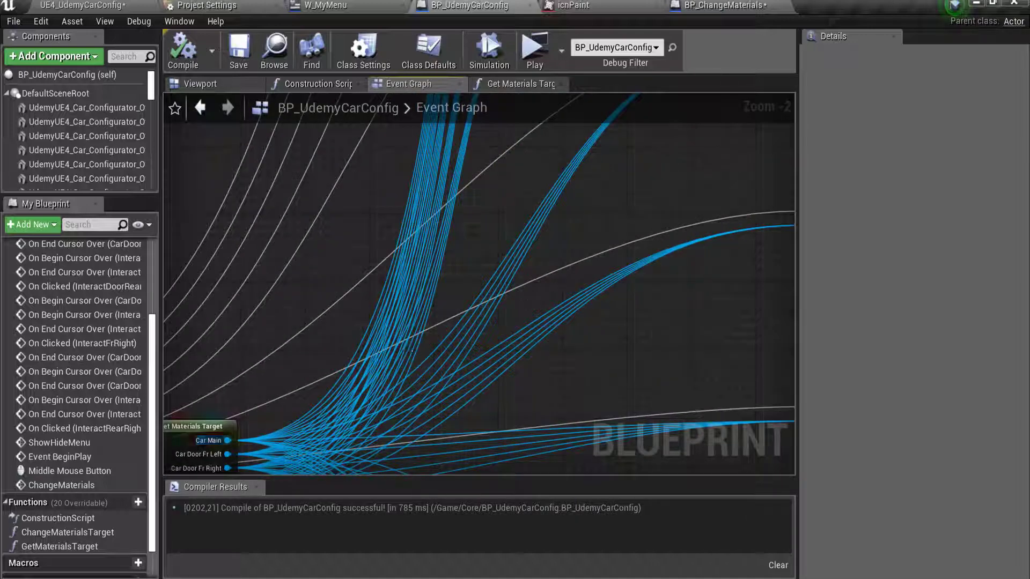
pyautogui.moveTo(412, 350)
pyautogui.mouseDown(button='right')
pyautogui.moveTo(360, 335)
pyautogui.moveTo(456, 261)
pyautogui.moveTo(445, 235)
pyautogui.moveTo(428, 302)
pyautogui.mouseUp(button='right')
pyautogui.scroll(-3, 359, 335)
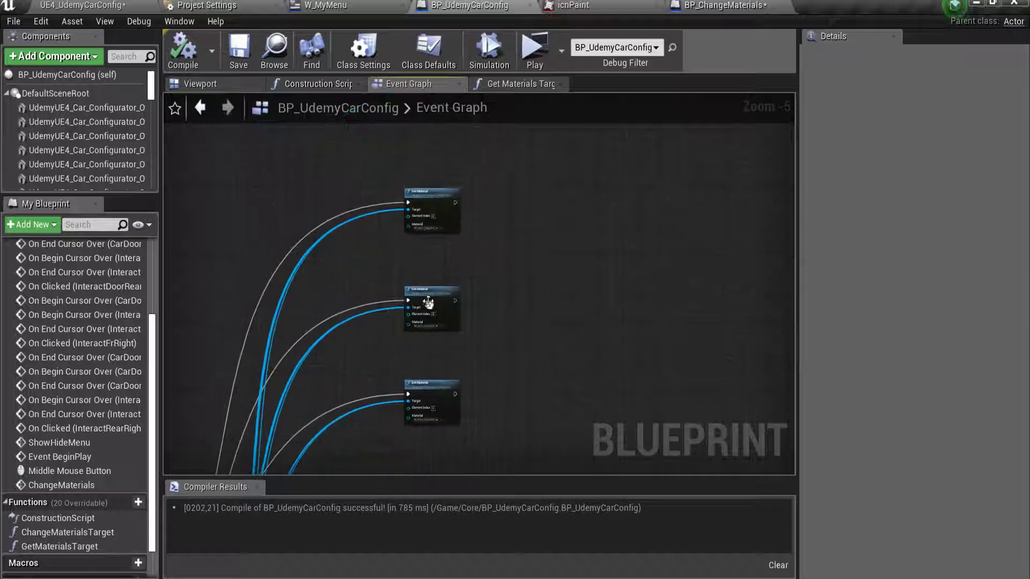
pyautogui.scroll(2, 428, 302)
pyautogui.moveTo(424, 214); pyautogui.dragTo(416, 288, button='right')
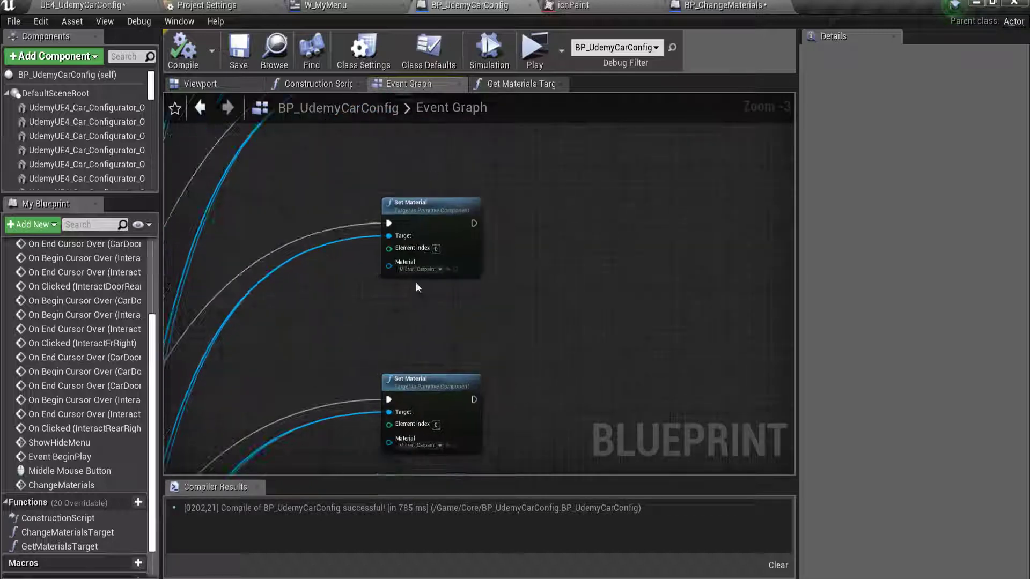
pyautogui.scroll(-4, 435, 337)
pyautogui.moveTo(435, 337)
pyautogui.mouseDown(button='right')
pyautogui.moveTo(439, 356)
pyautogui.moveTo(502, 372)
pyautogui.mouseUp(button='right')
pyautogui.scroll(1, 328, 272)
pyautogui.scroll(4, 340, 284)
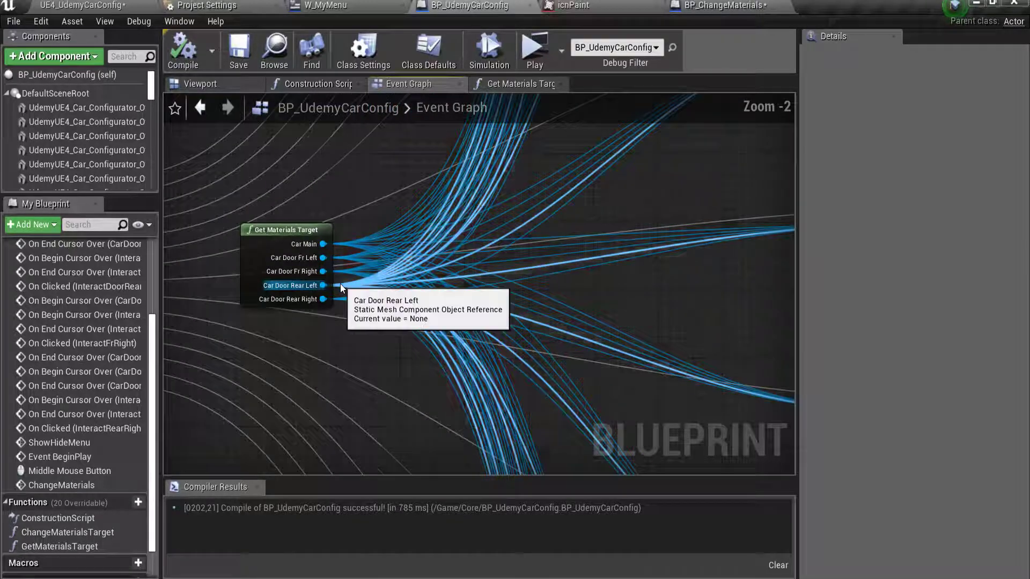
pyautogui.scroll(2, 340, 284)
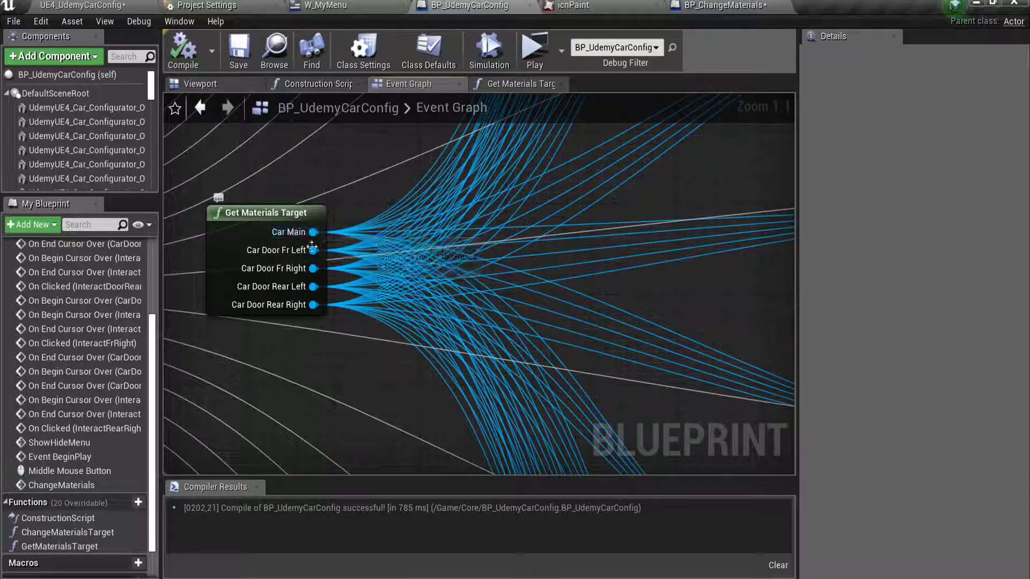
pyautogui.scroll(-5, 310, 315)
# Select the top Set Material node and reframe the whole column of Set Material nodes
pyautogui.moveTo(697, 268); pyautogui.dragTo(545, 256, button='right')
pyautogui.scroll(2, 545, 255)
pyautogui.scroll(3, 470, 152)
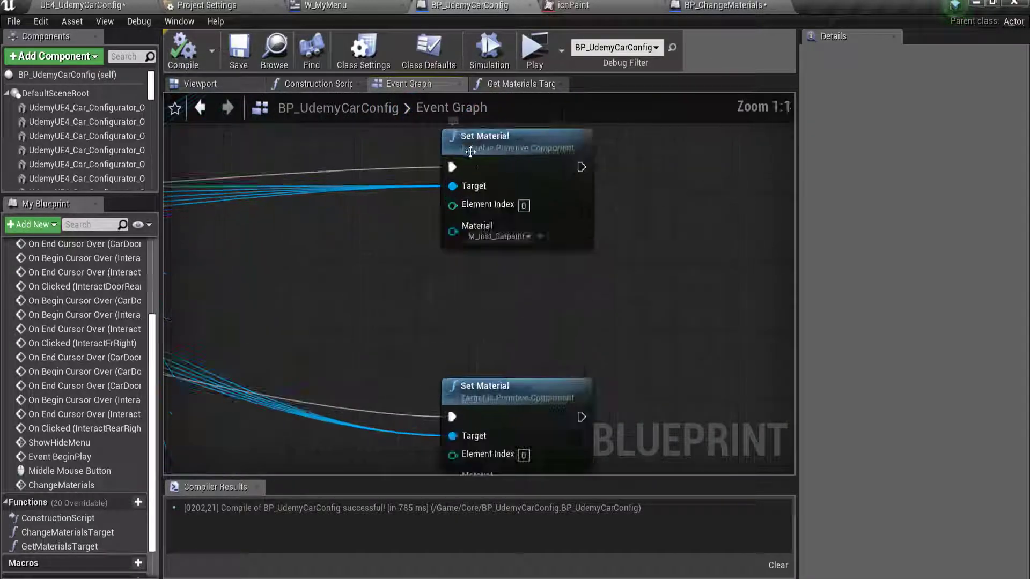
pyautogui.click(491, 148)
pyautogui.scroll(-3, 558, 237)
pyautogui.scroll(-4, 576, 285)
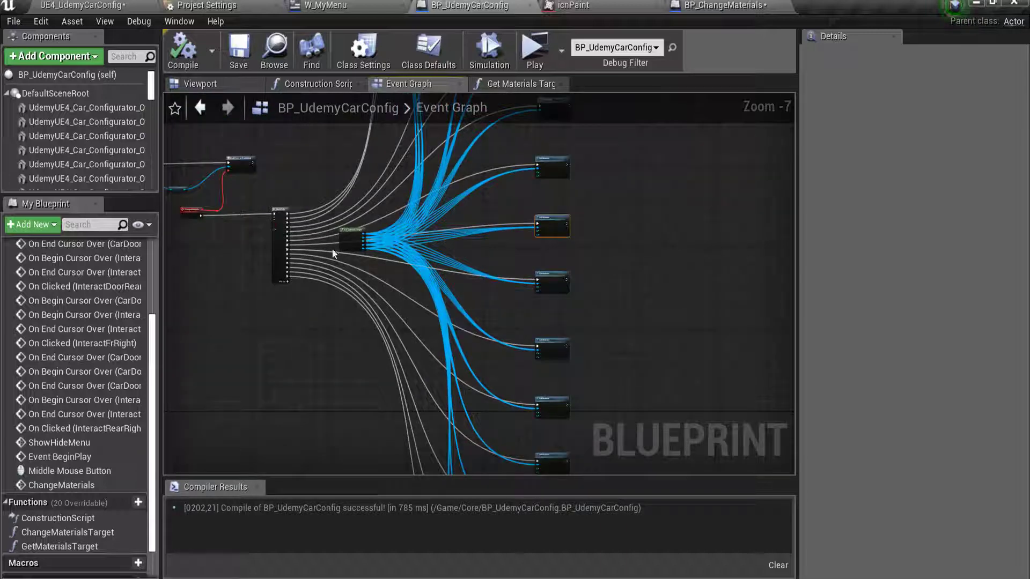
pyautogui.scroll(1, 333, 253)
pyautogui.scroll(2, 334, 252)
pyautogui.scroll(3, 338, 248)
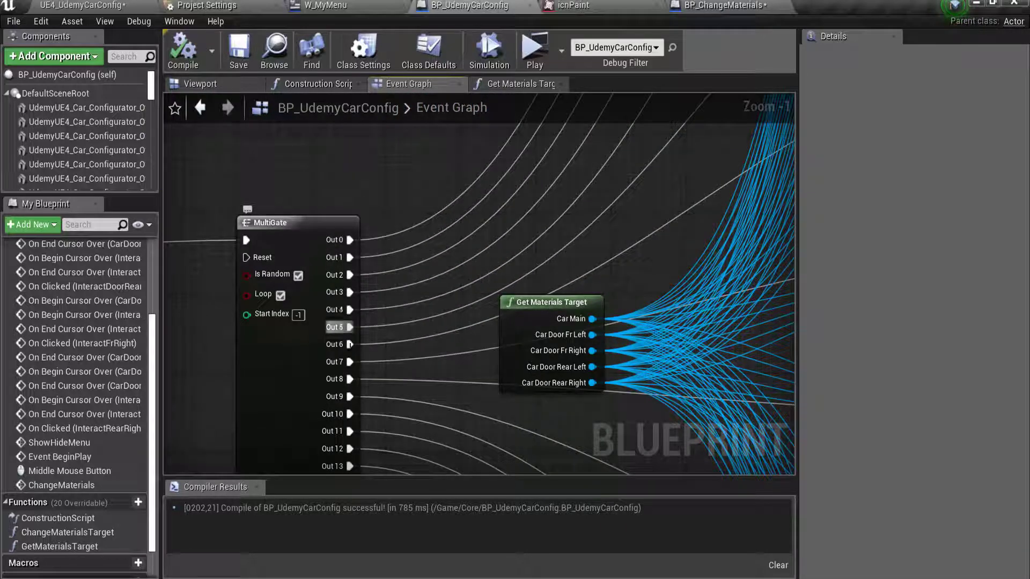
pyautogui.scroll(-3, 297, 191)
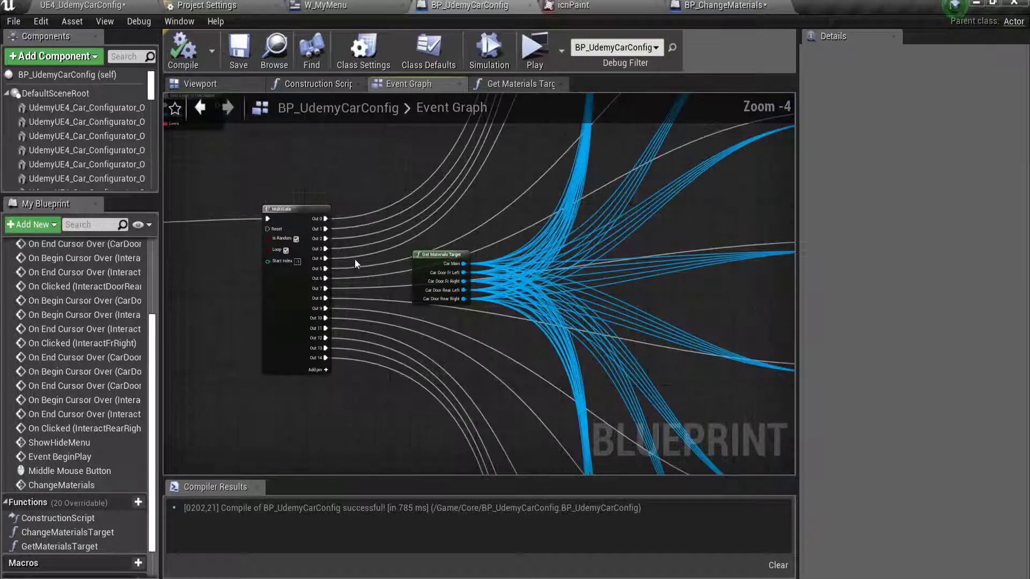
pyautogui.moveTo(355, 259); pyautogui.dragTo(663, 204, button='right')
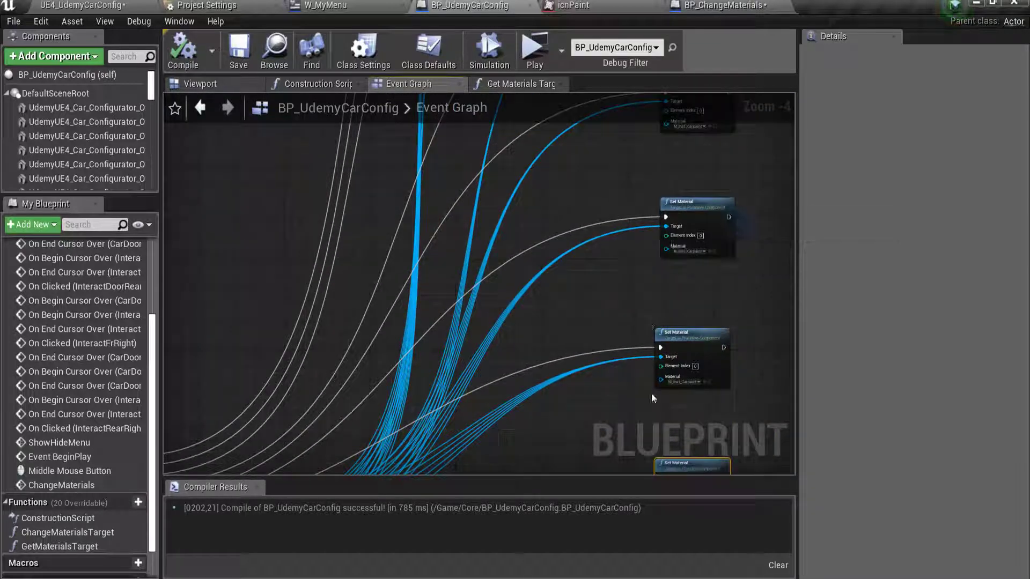
pyautogui.scroll(-3, 630, 240)
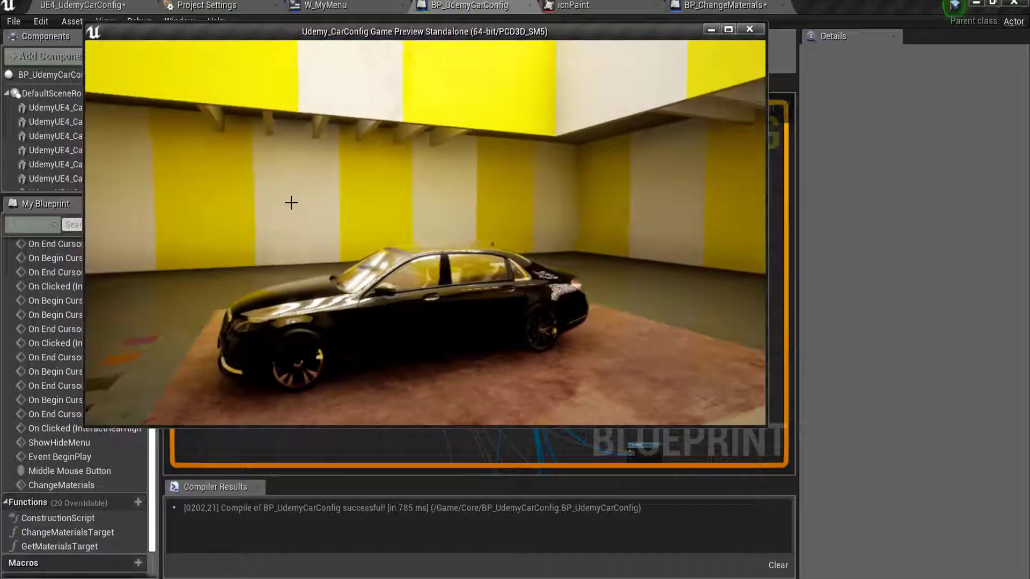
# Repaint the car teal, yellow and several shades of red while orbiting the camera
pyautogui.click(133, 75)
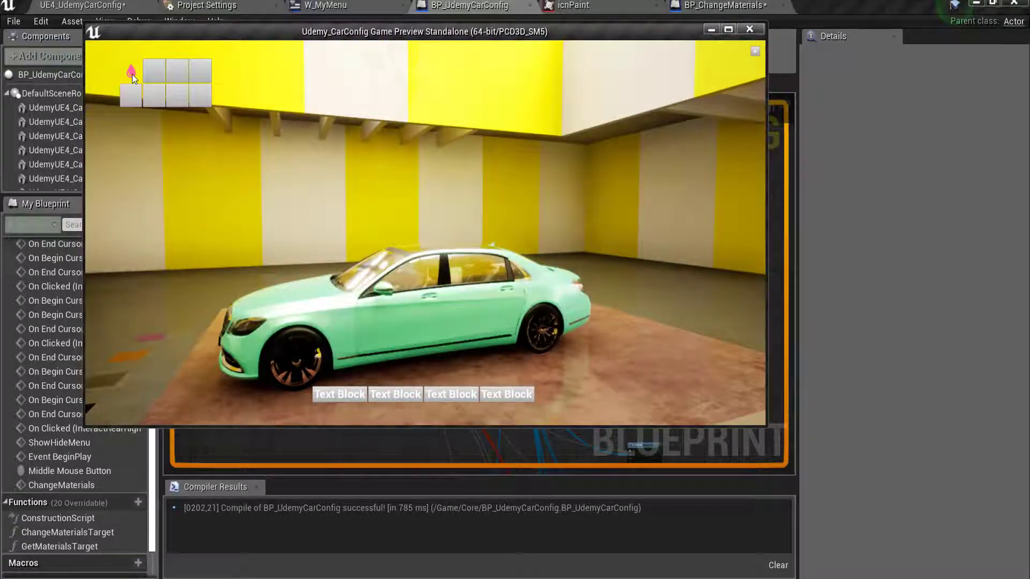
pyautogui.click(132, 74)
pyautogui.moveTo(605, 207)
pyautogui.mouseDown(button='middle')
pyautogui.moveTo(143, 80)
pyautogui.moveTo(439, 231)
pyautogui.moveTo(209, 197)
pyautogui.mouseUp(button='middle')
pyautogui.click(132, 74)
pyautogui.click(131, 74)
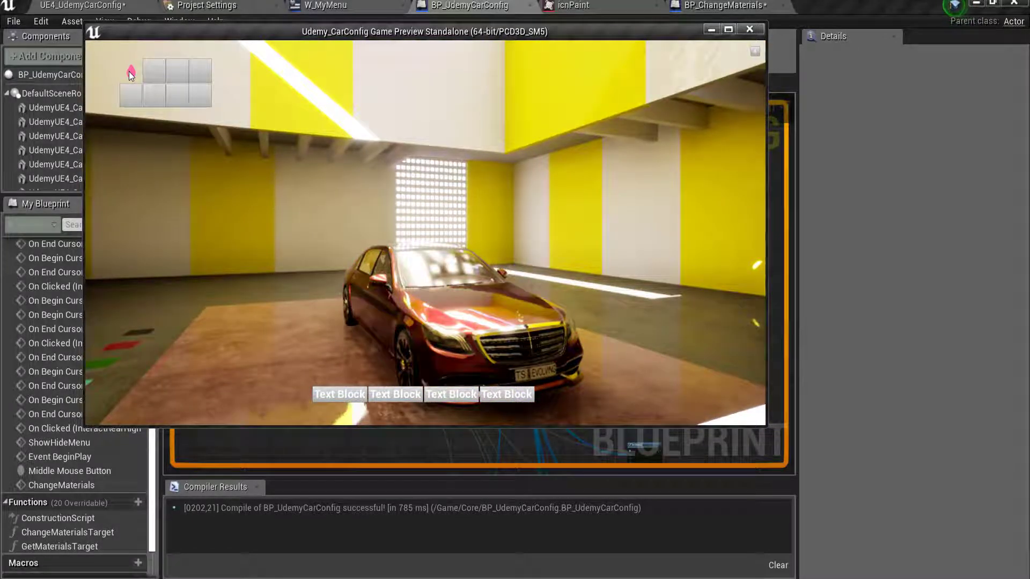
pyautogui.click(131, 74)
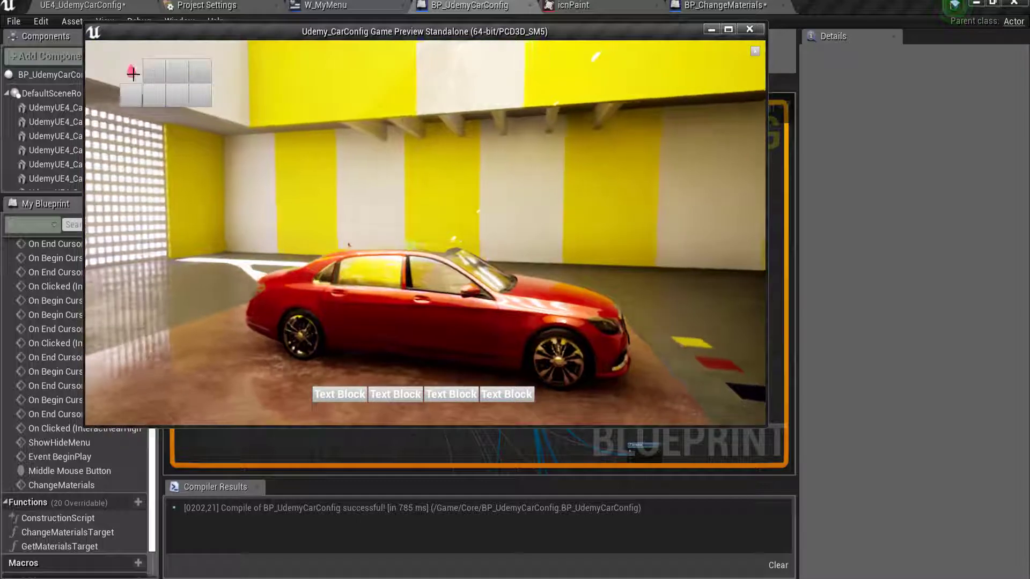
# Try black, silver-gold, green and blue paint, then stop the game preview
pyautogui.click(132, 74)
pyautogui.click(132, 74)
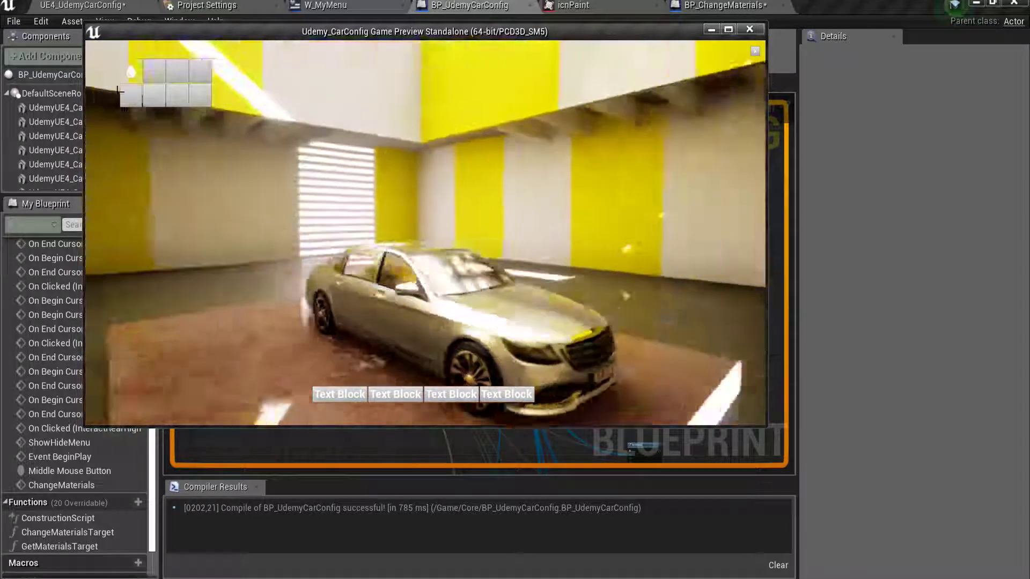
pyautogui.click(131, 74)
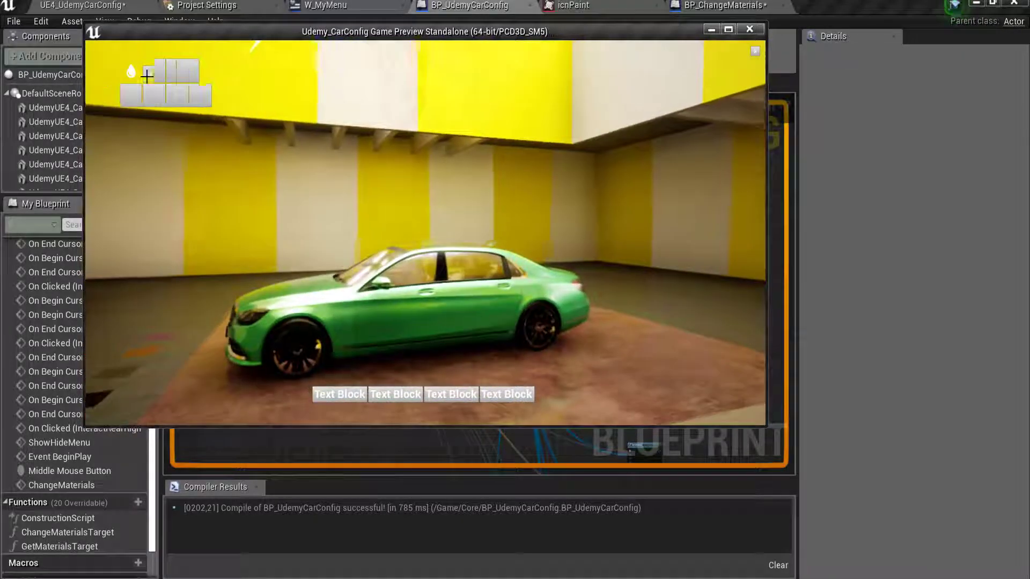
pyautogui.click(132, 74)
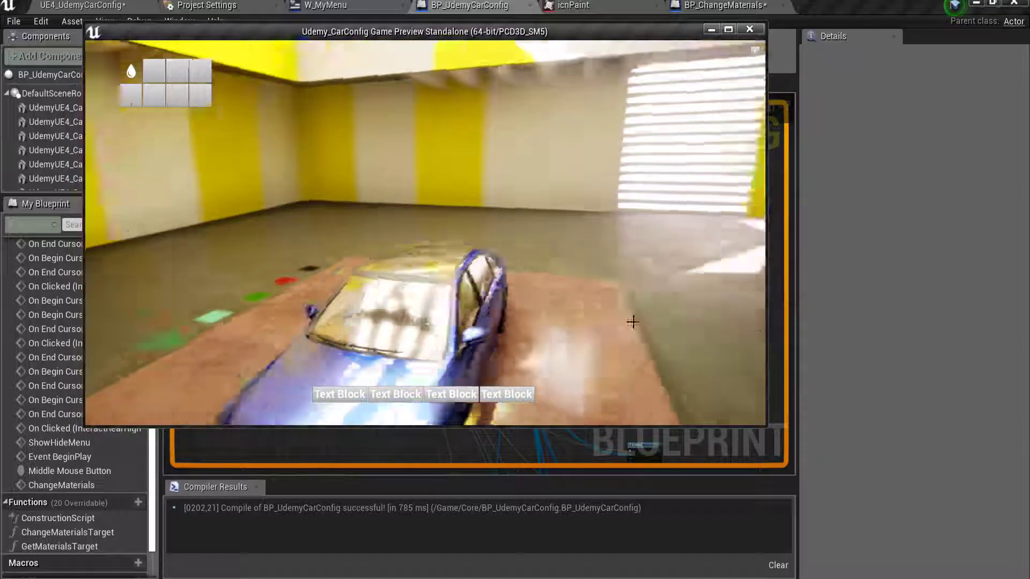
pyautogui.press('Escape')
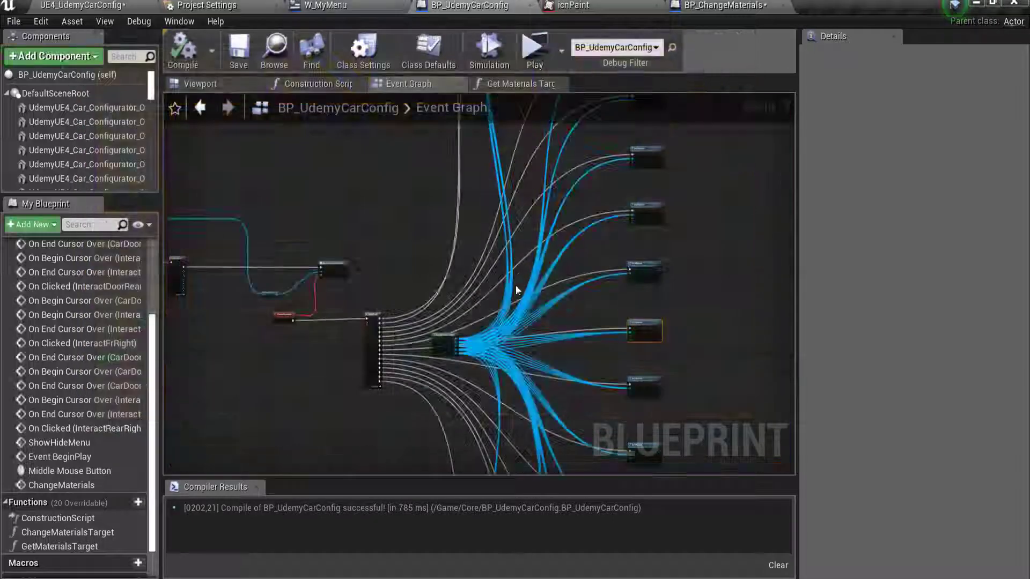
pyautogui.scroll(-5, 394, 268)
pyautogui.scroll(-3, 393, 269)
pyautogui.moveTo(393, 269); pyautogui.dragTo(397, 338, button='right')
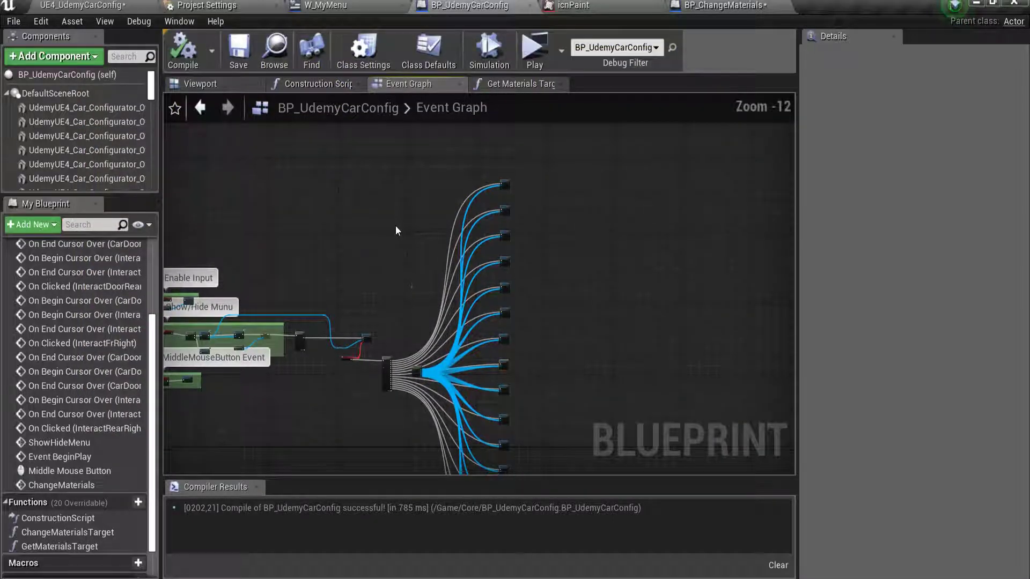
pyautogui.moveTo(397, 231); pyautogui.dragTo(410, 160, button='right')
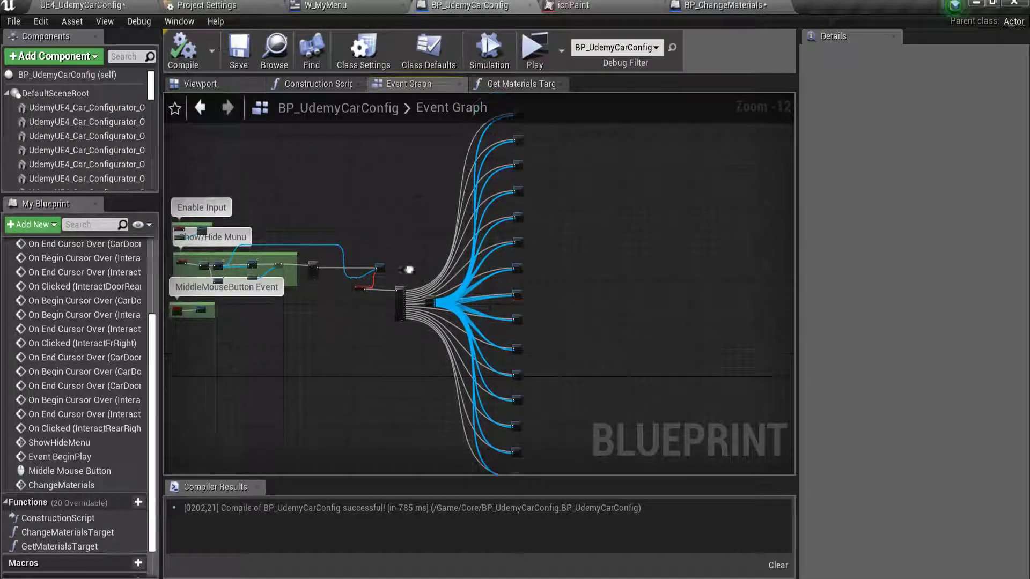
pyautogui.moveTo(385, 294); pyautogui.dragTo(391, 341, button='right')
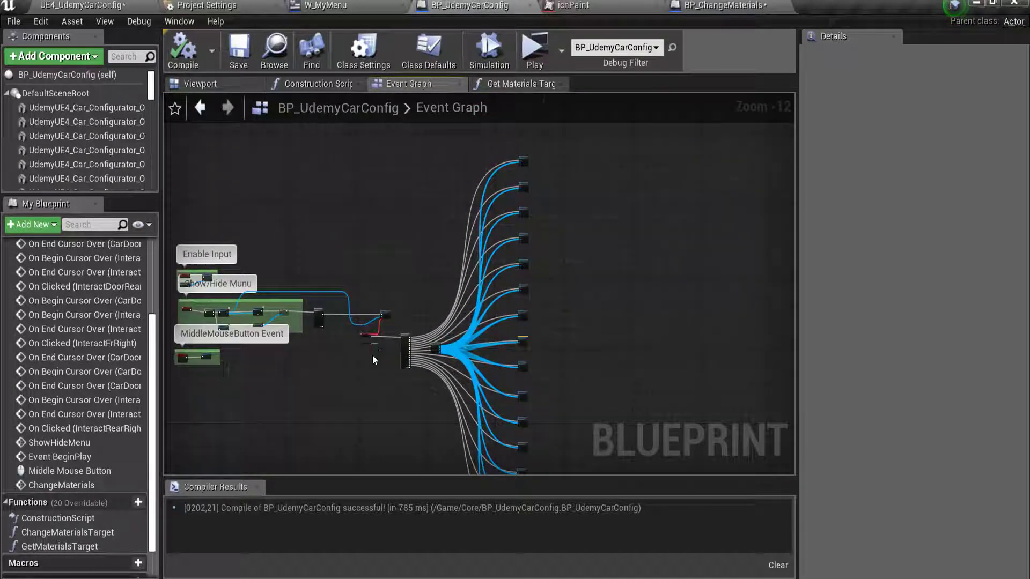
pyautogui.scroll(3, 381, 324)
pyautogui.scroll(5, 385, 316)
pyautogui.scroll(-2, 385, 317)
pyautogui.scroll(-2, 385, 317)
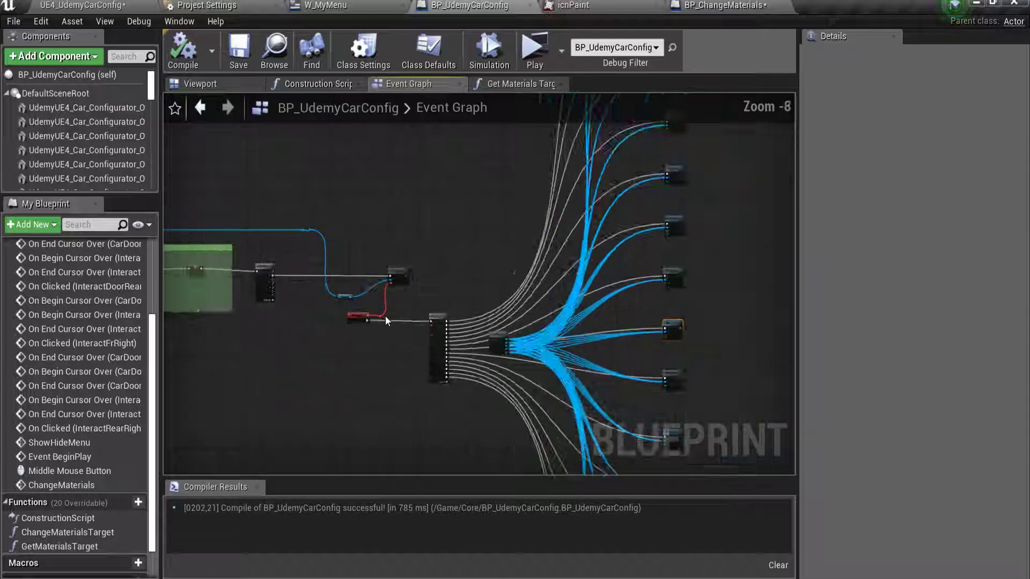
pyautogui.scroll(3, 309, 283)
pyautogui.scroll(-5, 328, 298)
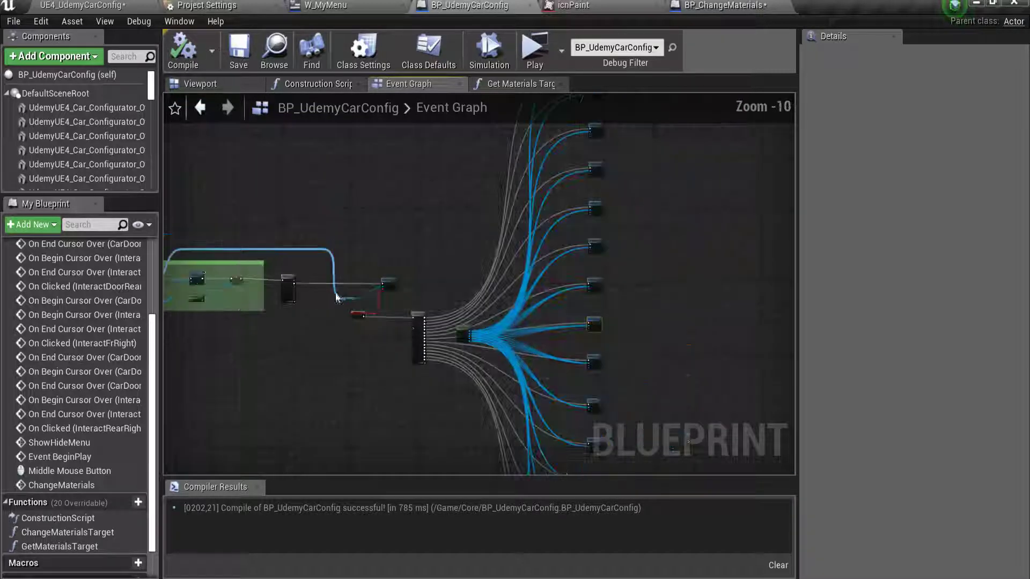
pyautogui.scroll(-2, 330, 286)
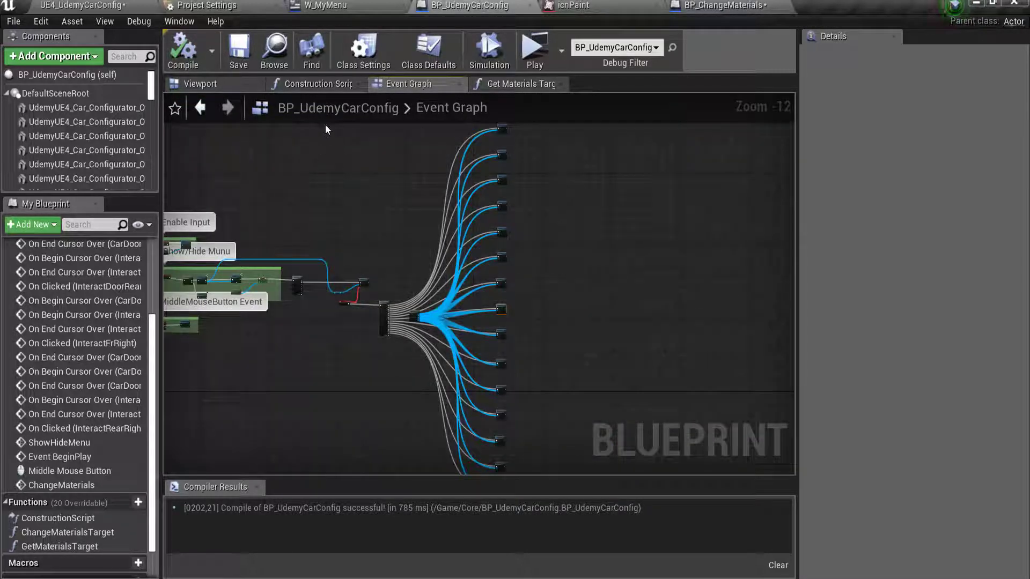
pyautogui.moveTo(515, 472); pyautogui.dragTo(540, 269, button='right')
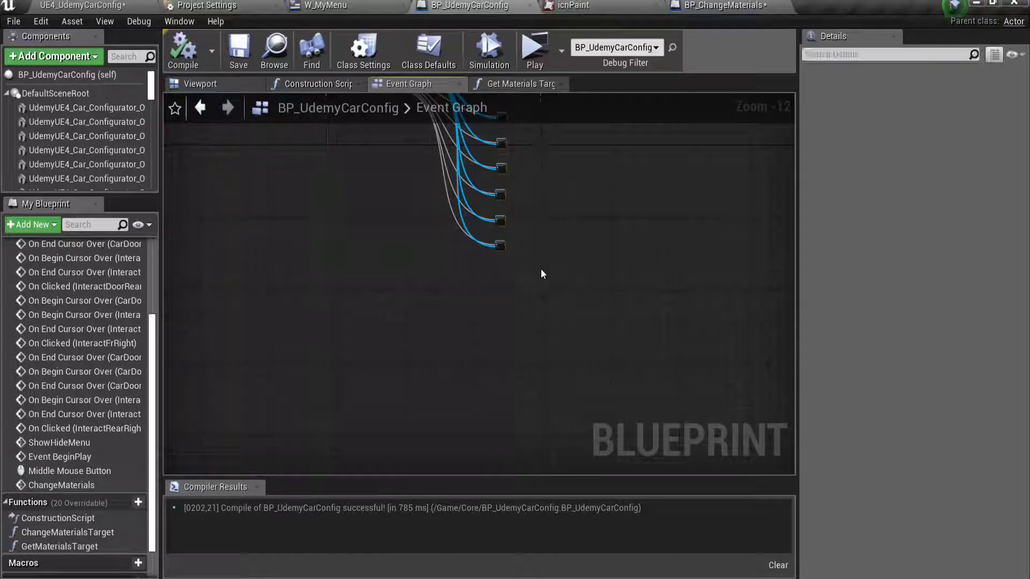
pyautogui.moveTo(426, 222); pyautogui.dragTo(458, 440, button='right')
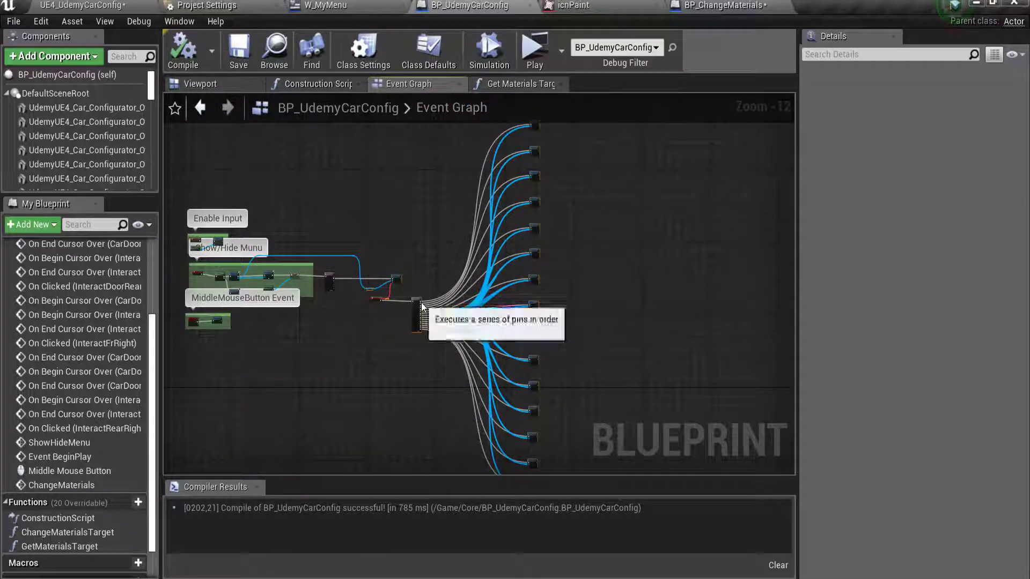
# Wrap the material-setting nodes in a new comment box
pyautogui.press('c')
pyautogui.moveTo(365, 123); pyautogui.dragTo(371, 220, button='right')
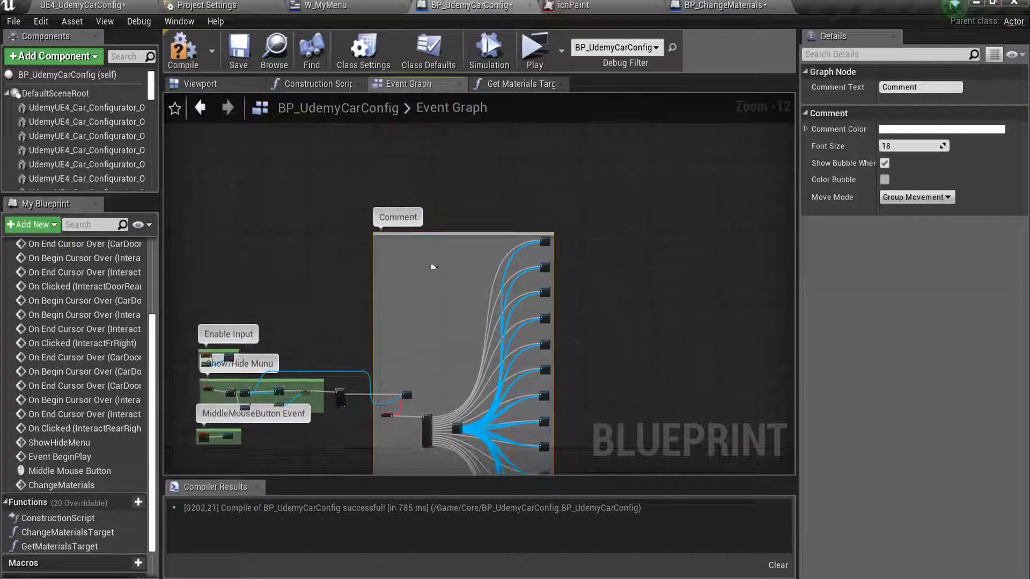
pyautogui.scroll(3, 372, 220)
pyautogui.scroll(3, 371, 220)
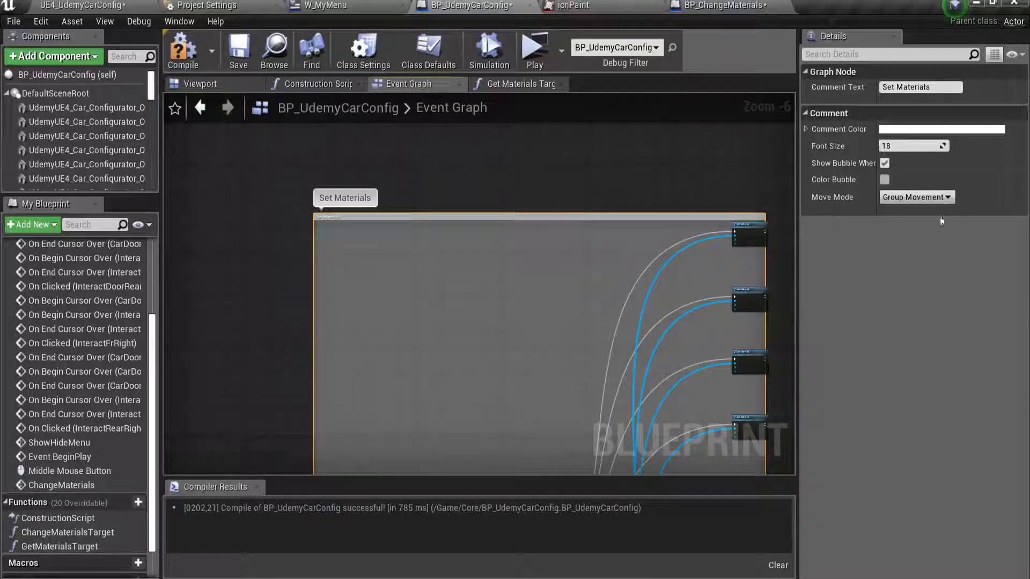
# Change the comment box colour to light green
pyautogui.click(943, 130)
pyautogui.click(785, 169)
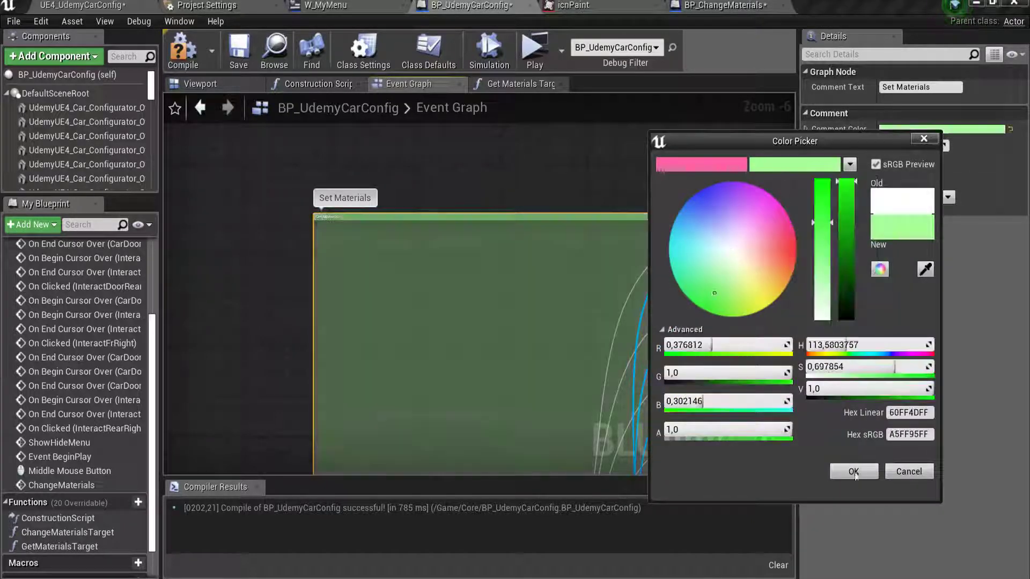
pyautogui.click(853, 472)
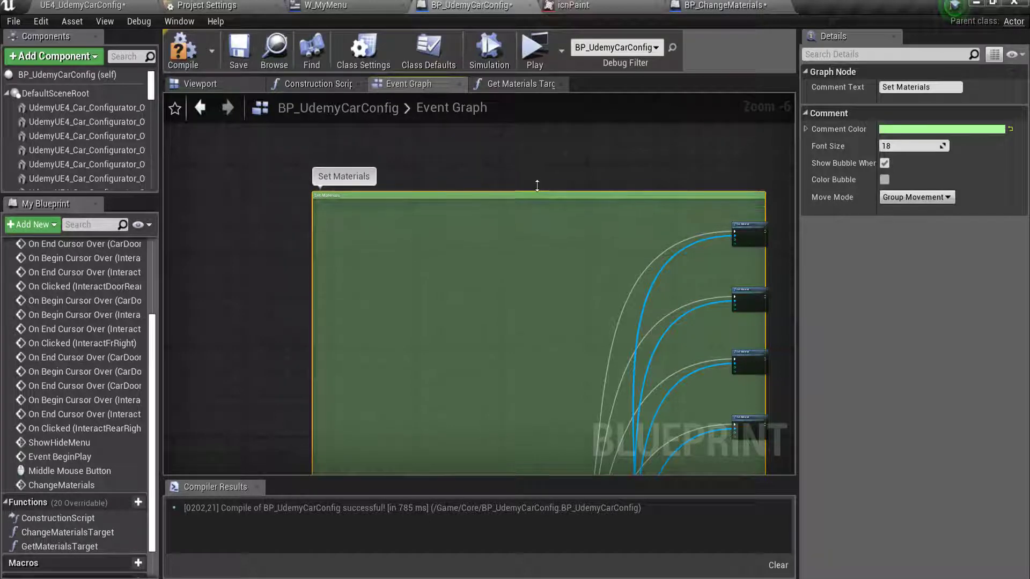
# Raise the Set Materials comment's top edge and widen it to enclose the nodes
pyautogui.moveTo(528, 214); pyautogui.dragTo(528, 188)
pyautogui.moveTo(764, 259); pyautogui.dragTo(799, 260)
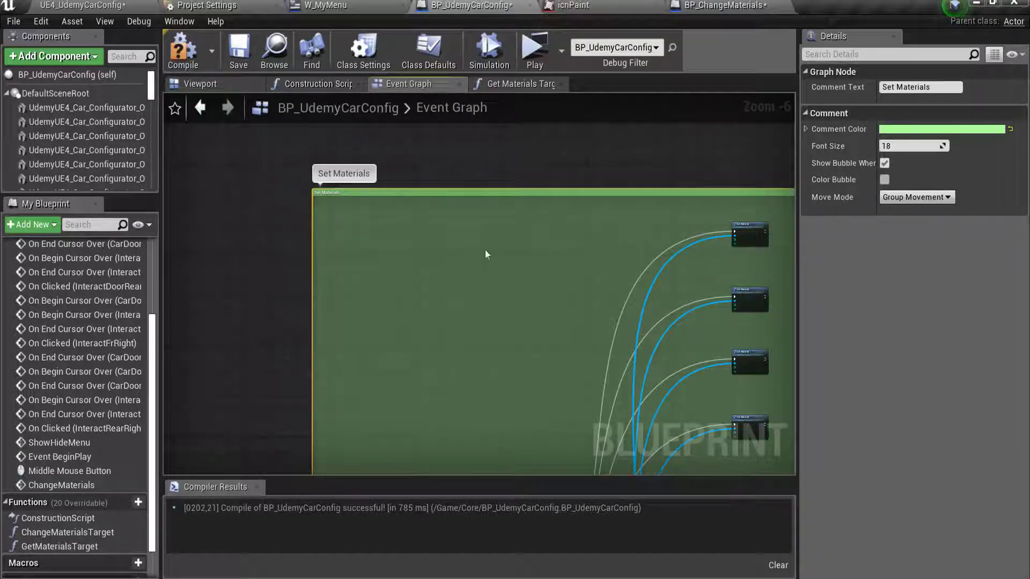
pyautogui.scroll(-6, 485, 254)
pyautogui.moveTo(484, 445); pyautogui.dragTo(445, 327, button='right')
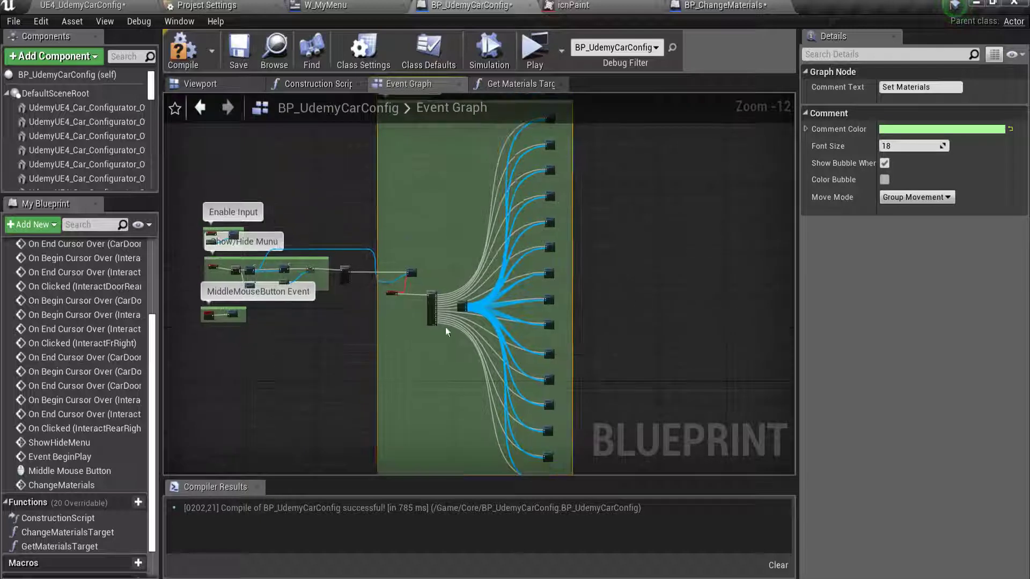
pyautogui.scroll(10, 413, 330)
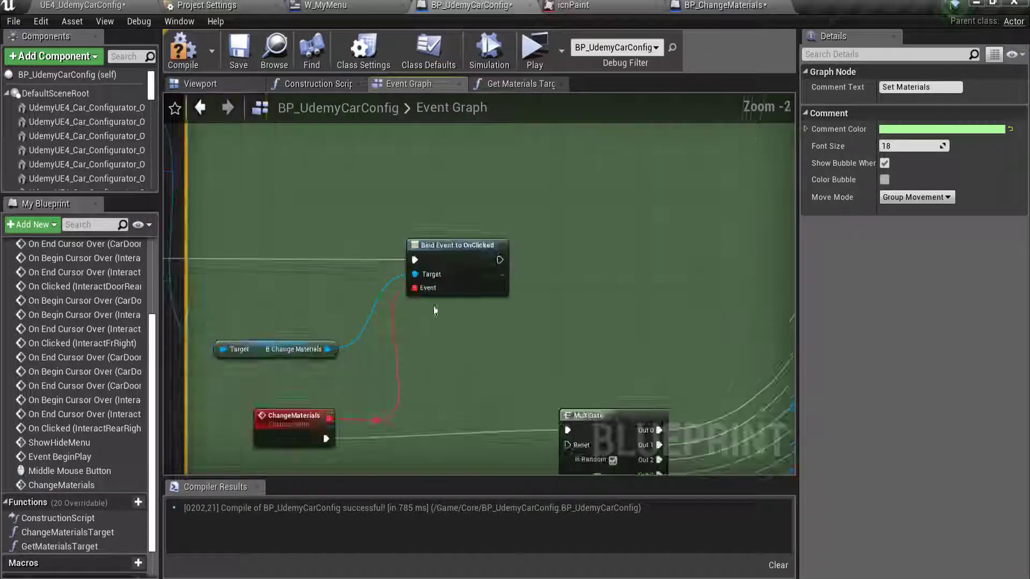
pyautogui.scroll(-5, 445, 247)
pyautogui.scroll(-3, 447, 251)
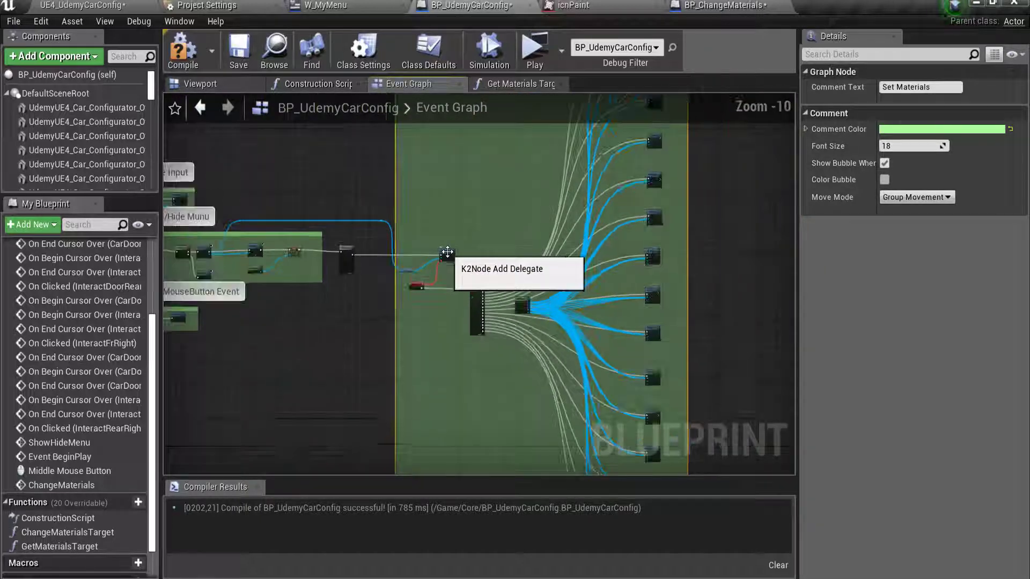
pyautogui.moveTo(515, 244)
pyautogui.mouseDown(button='right')
pyautogui.moveTo(567, 347)
pyautogui.moveTo(463, 402)
pyautogui.moveTo(479, 324)
pyautogui.moveTo(501, 303)
pyautogui.moveTo(574, 306)
pyautogui.mouseUp(button='right')
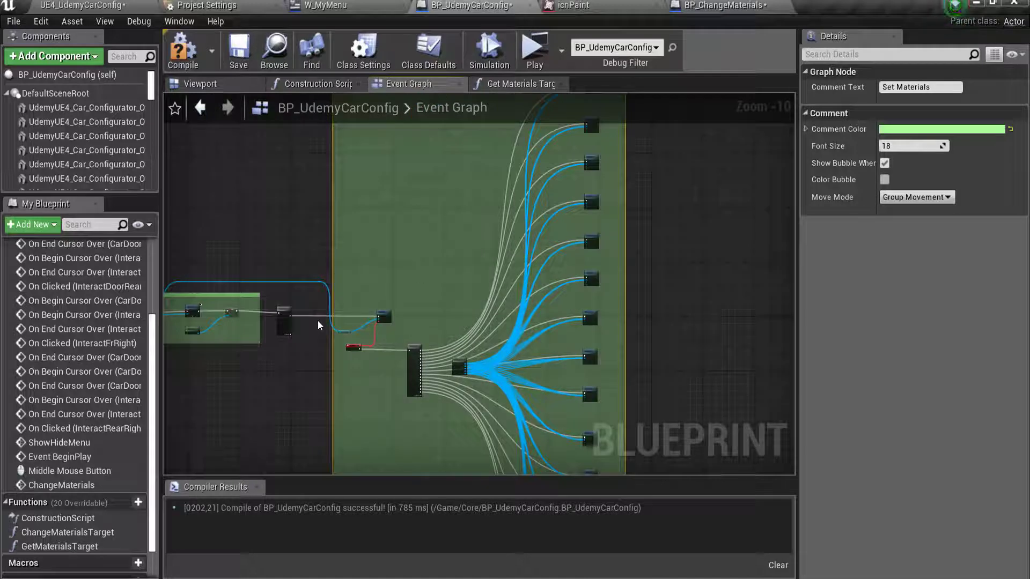
pyautogui.scroll(-2, 317, 325)
pyautogui.scroll(1, 329, 263)
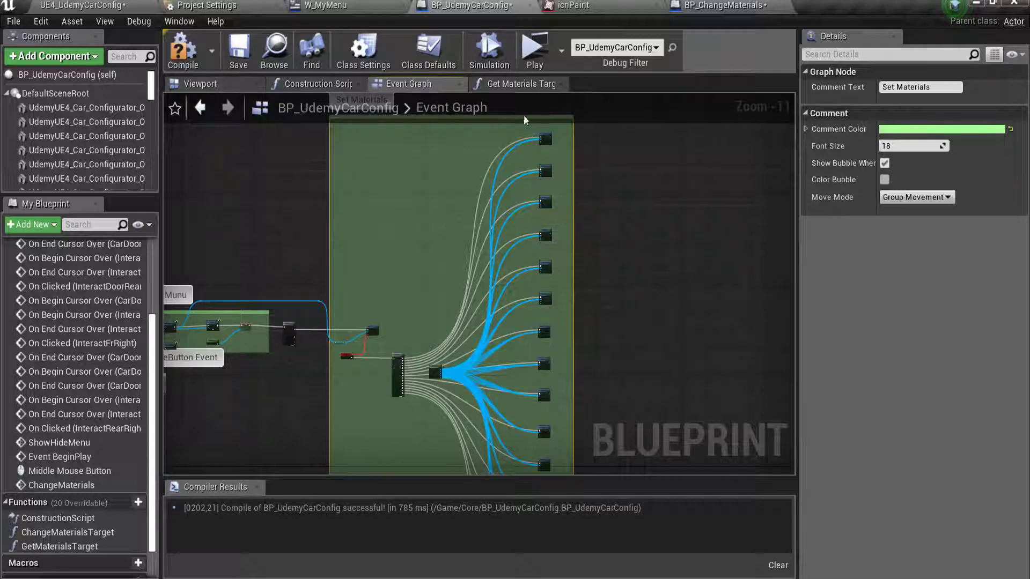
# In W_MyMenu, search the Normal image asset picker for 'an', which finds nothing
pyautogui.click(344, 7)
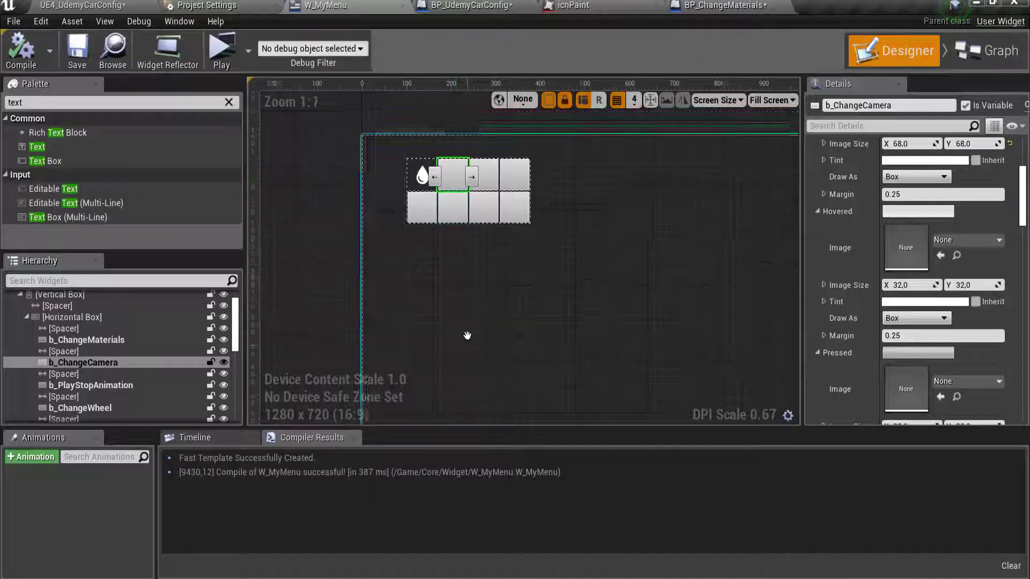
pyautogui.scroll(4, 457, 306)
pyautogui.scroll(-3, 468, 287)
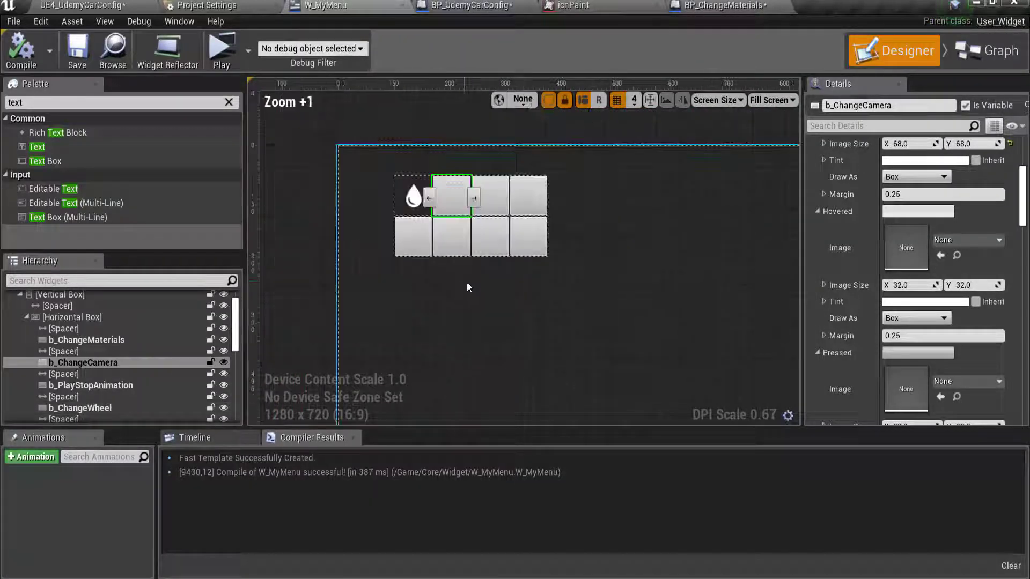
pyautogui.scroll(1, 426, 207)
pyautogui.scroll(3, 426, 207)
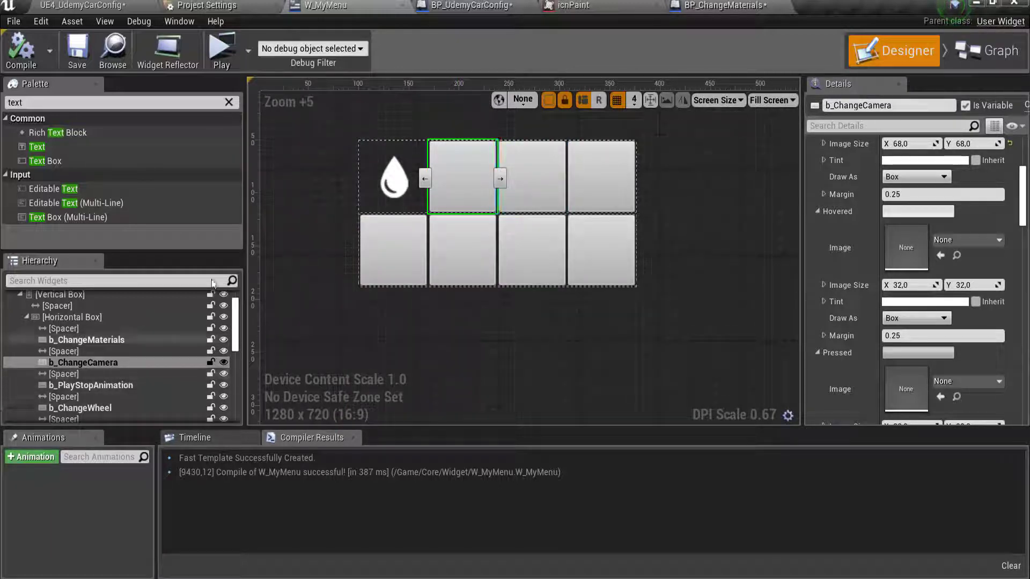
pyautogui.scroll(2, 812, 336)
pyautogui.scroll(3, 836, 279)
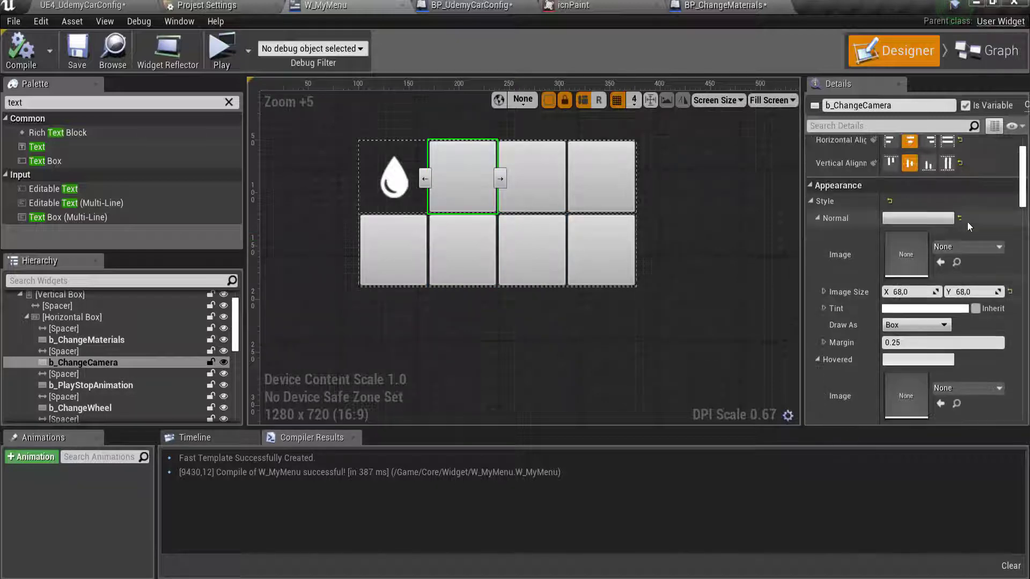
pyautogui.click(978, 250)
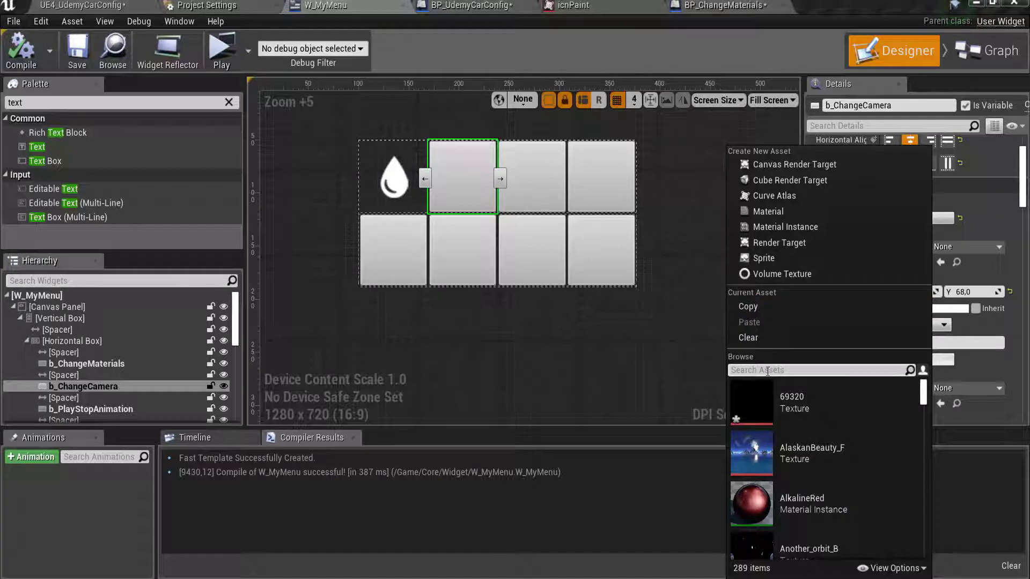
pyautogui.write('chan')
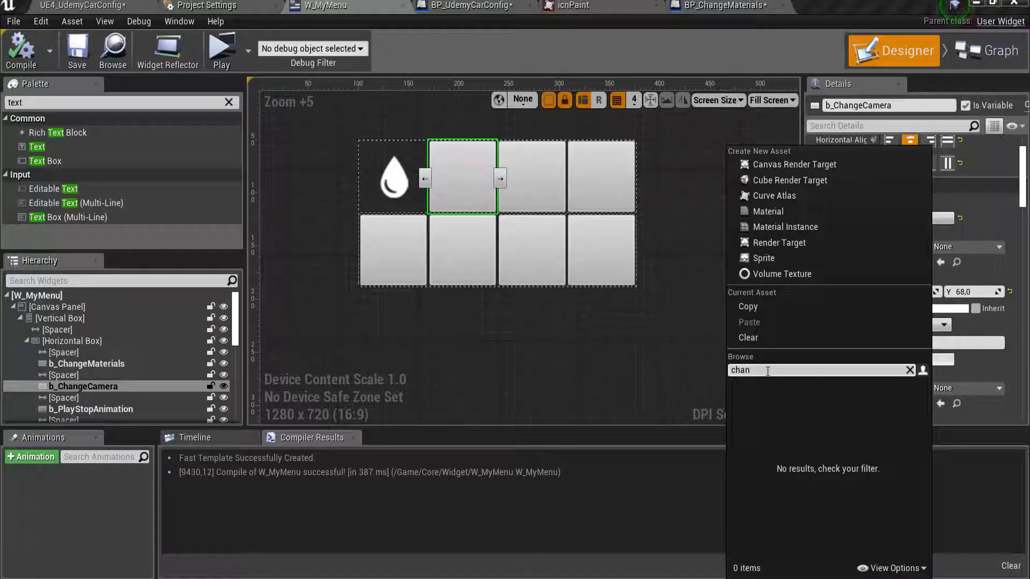
pyautogui.click(667, 358)
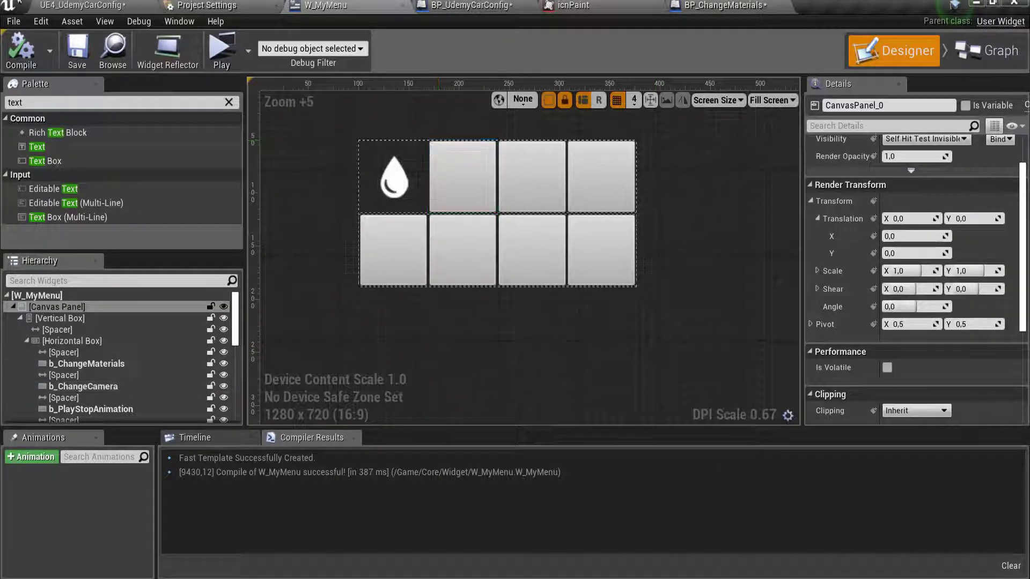
# Select the cameraview texture in the level editor's Content Browser and return to W_MyMenu
pyautogui.click(97, 13)
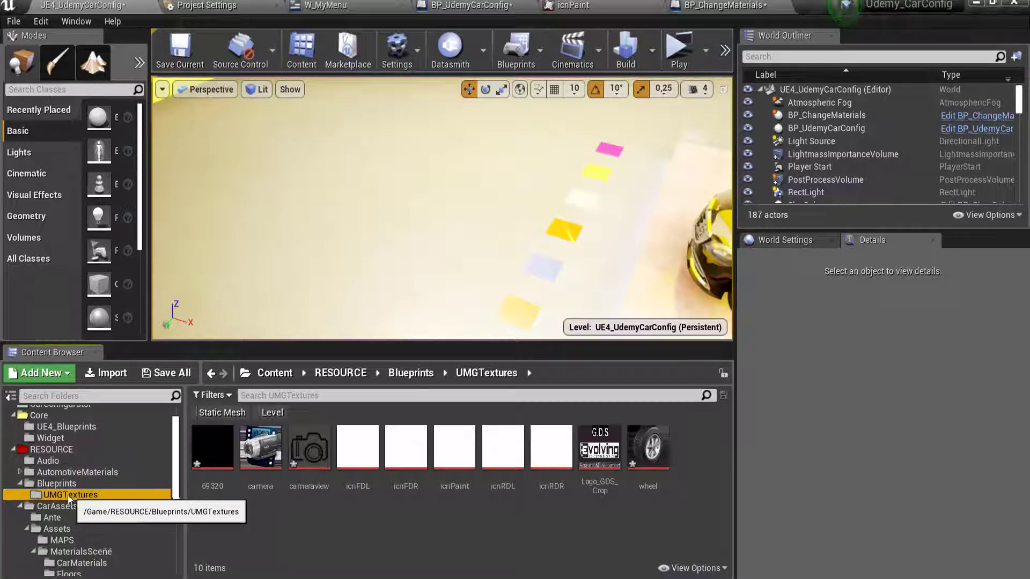
pyautogui.click(309, 447)
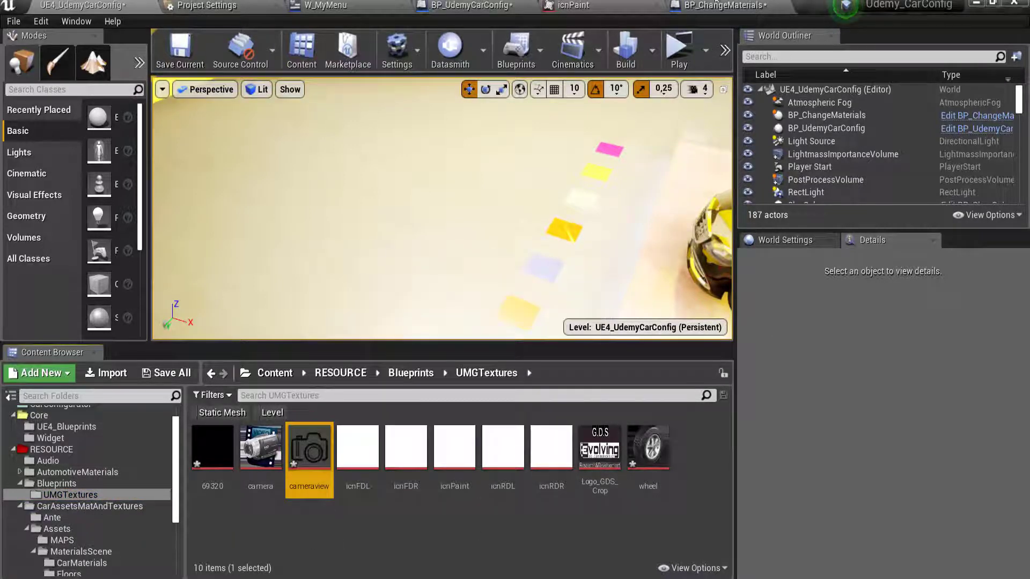
pyautogui.click(717, 4)
pyautogui.click(472, 4)
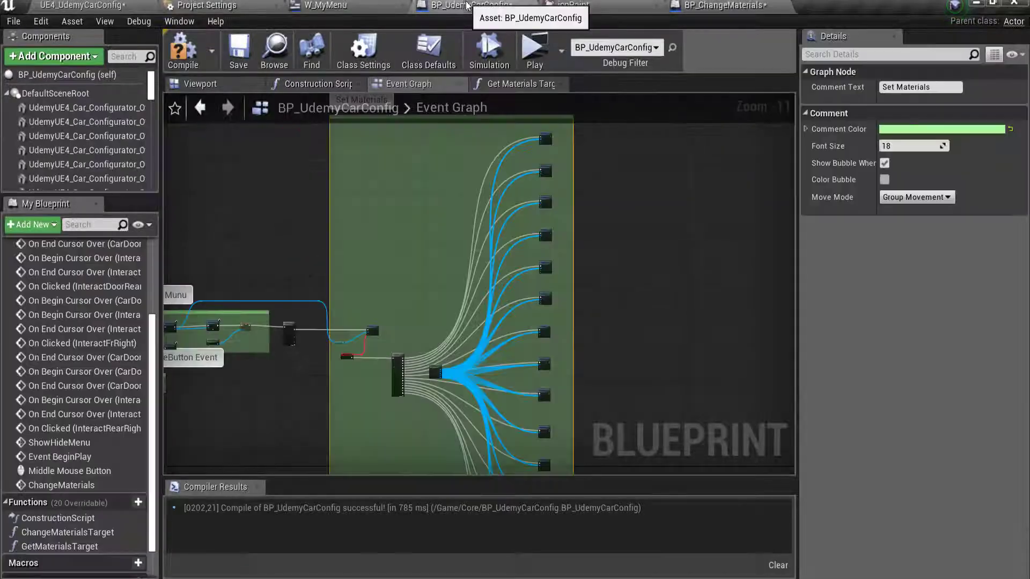
pyautogui.click(353, 5)
# Assign cameraview as the b_ChangeCamera button's Normal image
pyautogui.scroll(2, 930, 266)
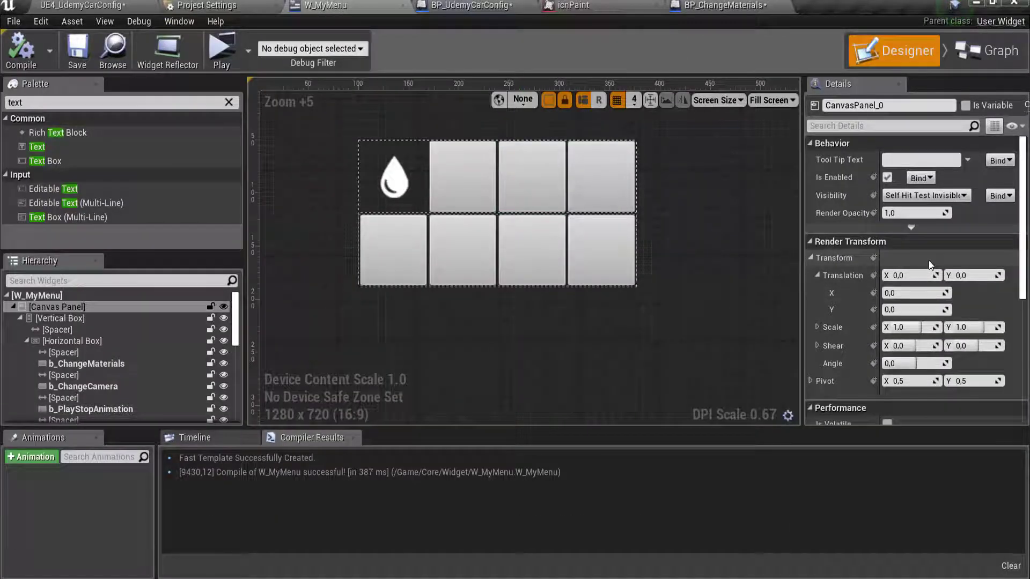
pyautogui.scroll(-2, 930, 264)
pyautogui.click(463, 196)
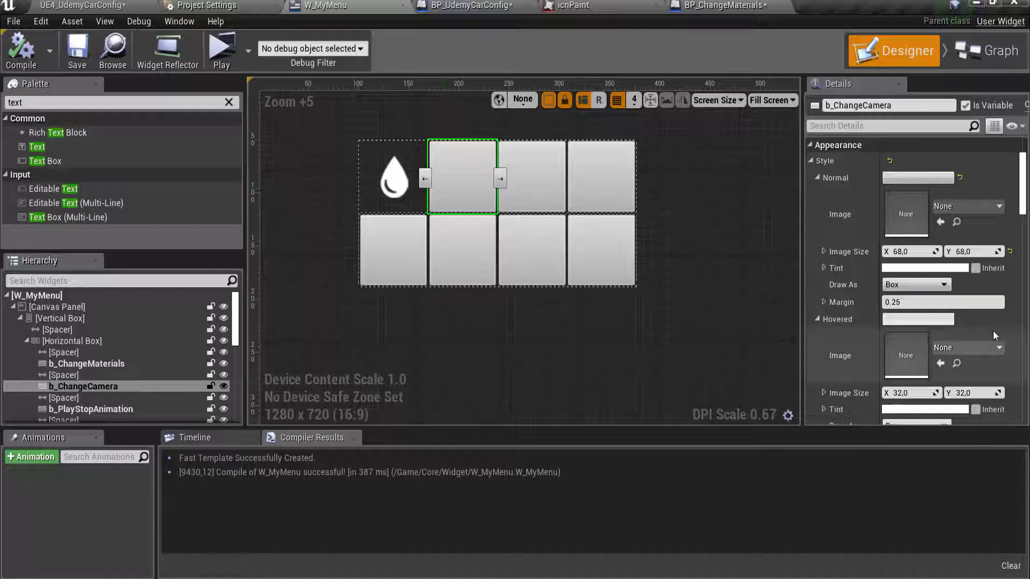
pyautogui.click(940, 222)
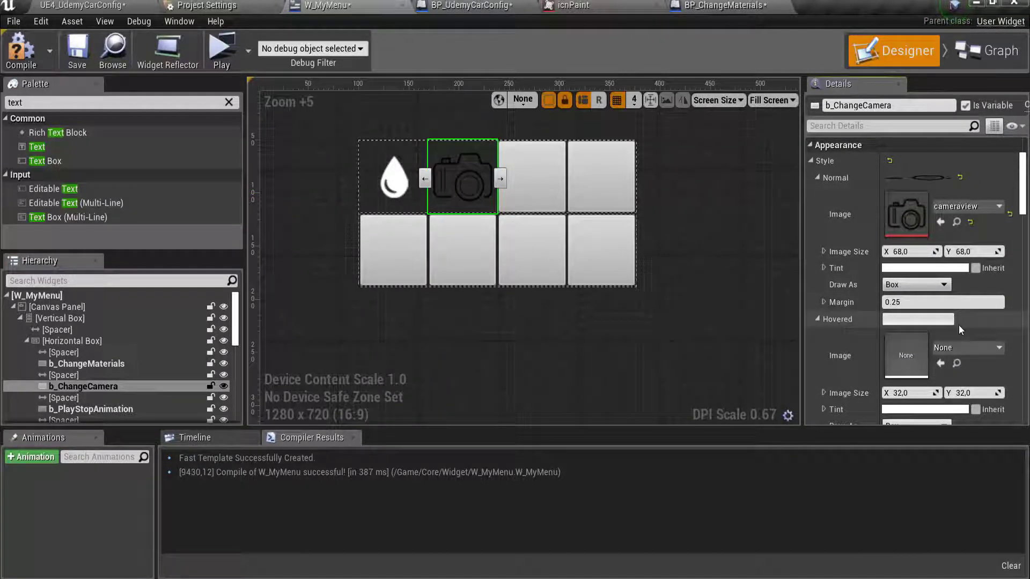
pyautogui.click(924, 284)
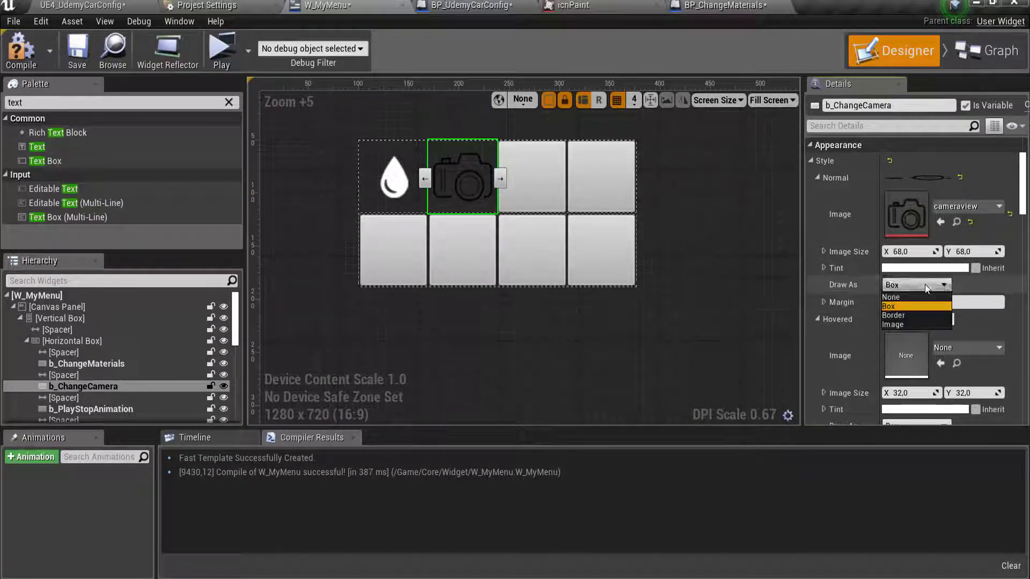
# Set the Normal image's Draw As to Image and copy the Normal style
pyautogui.click(904, 324)
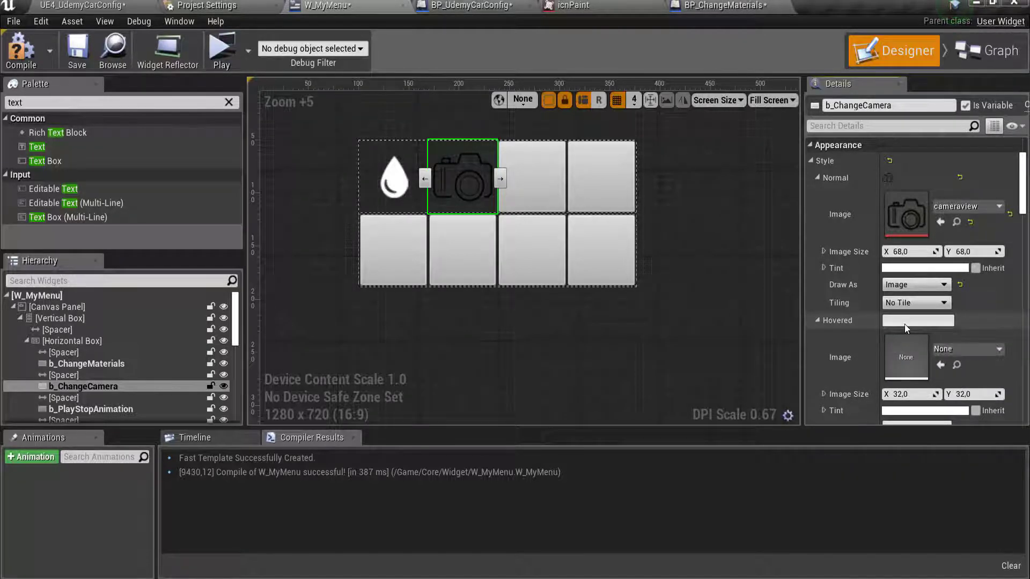
pyautogui.rightClick(834, 181)
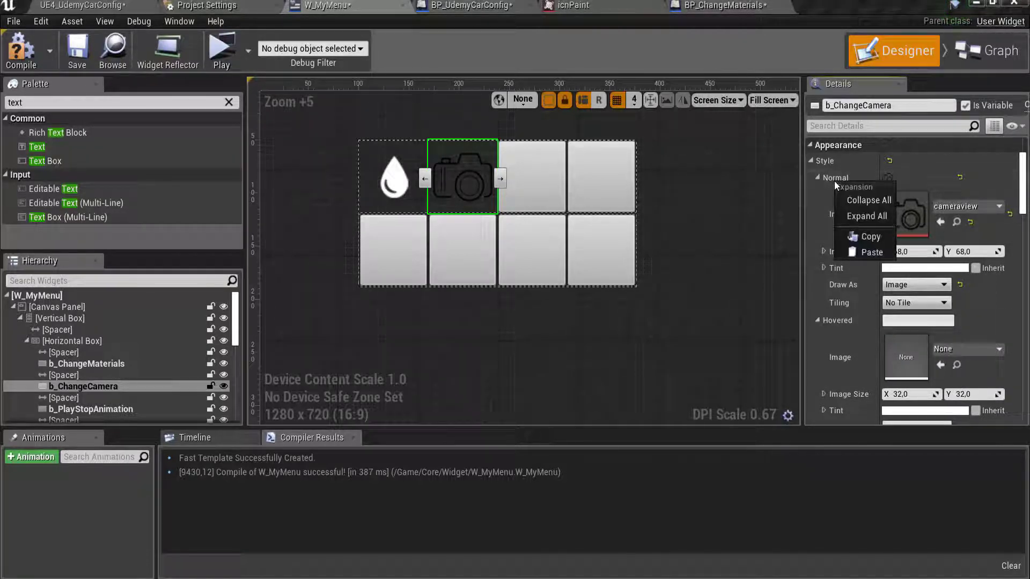
pyautogui.click(860, 236)
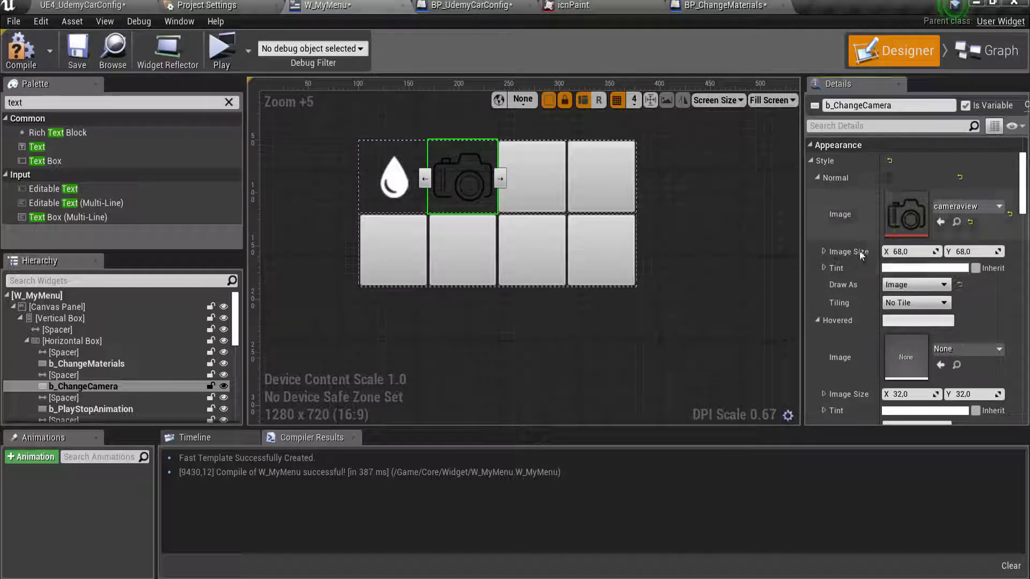
# Paste the Normal style into the Hovered, Pressed and Disabled states
pyautogui.rightClick(835, 318)
pyautogui.click(869, 389)
pyautogui.scroll(-4, 860, 316)
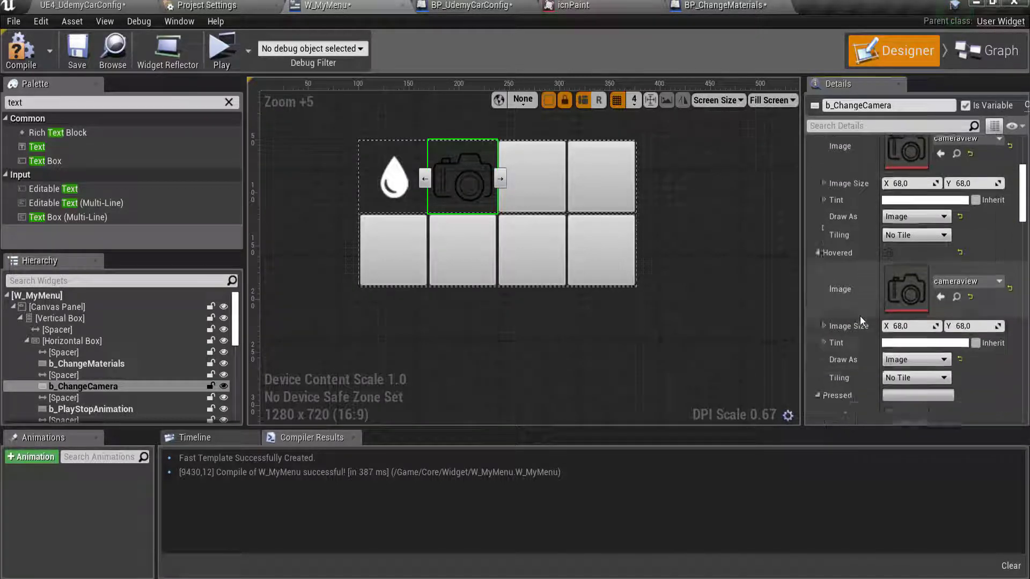
pyautogui.rightClick(832, 371)
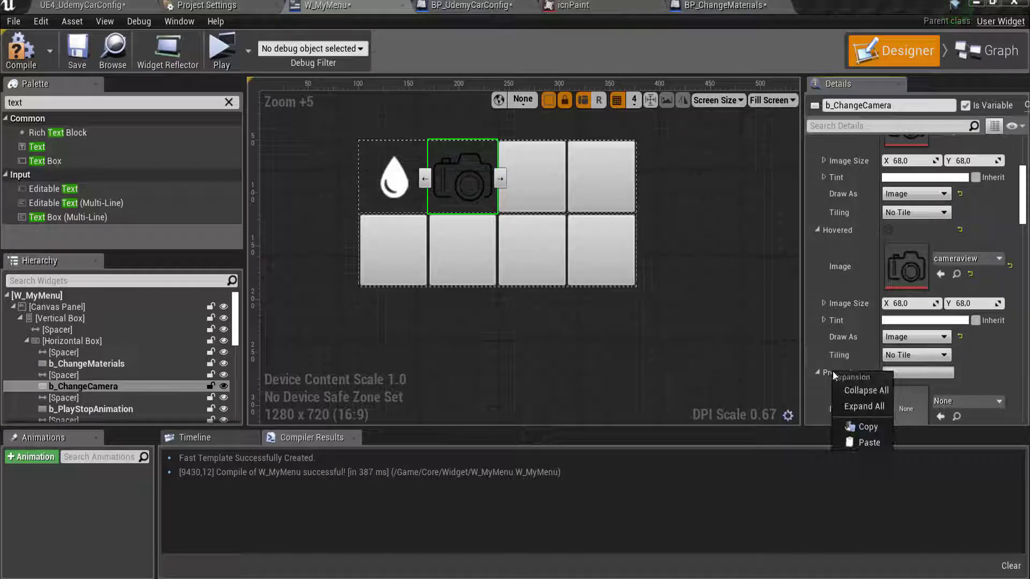
pyautogui.click(867, 441)
pyautogui.scroll(-4, 858, 295)
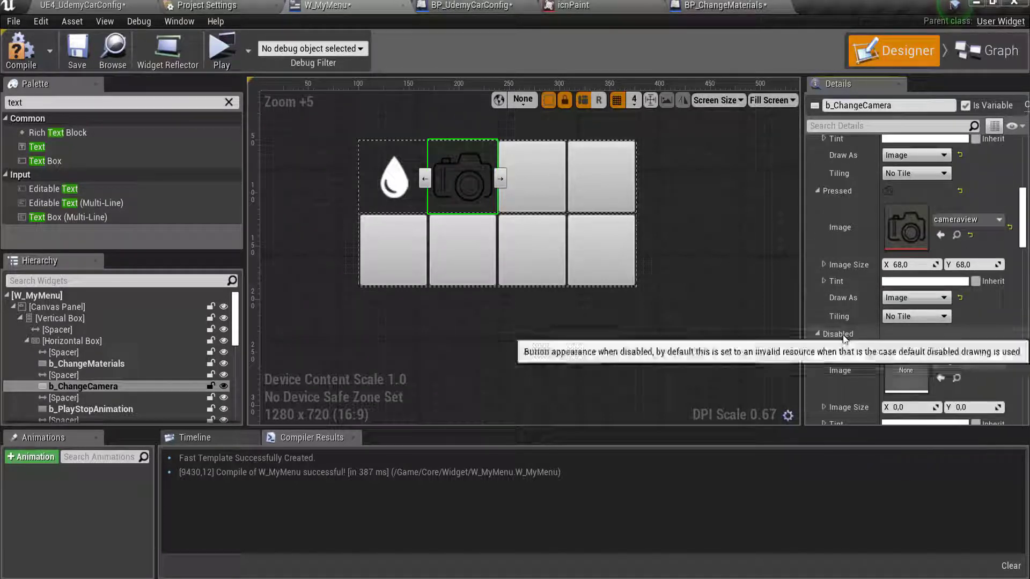
pyautogui.rightClick(842, 335)
pyautogui.click(886, 407)
pyautogui.scroll(-4, 862, 259)
pyautogui.scroll(3, 862, 259)
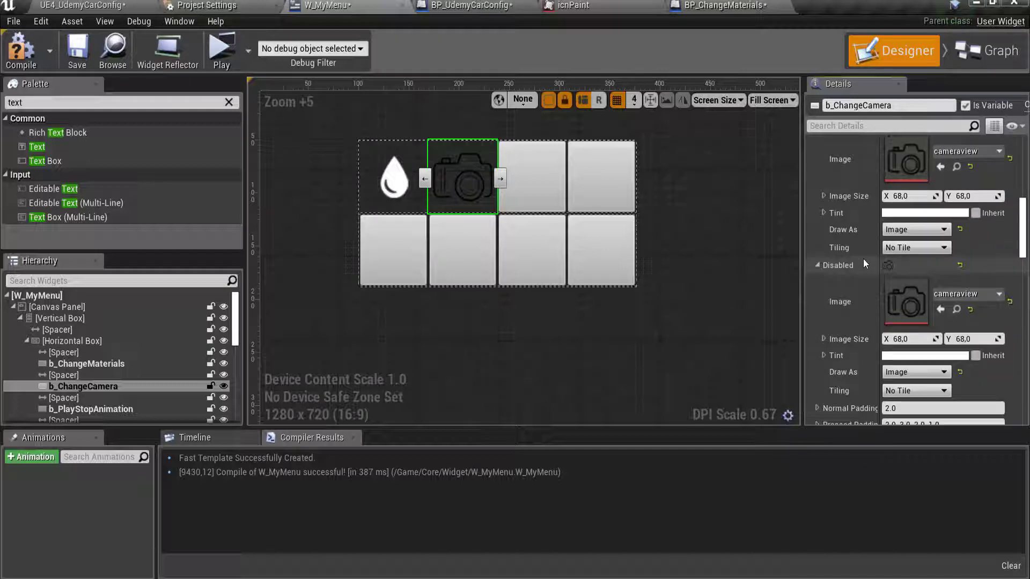
pyautogui.scroll(4, 864, 258)
pyautogui.scroll(4, 866, 255)
pyautogui.scroll(2, 867, 256)
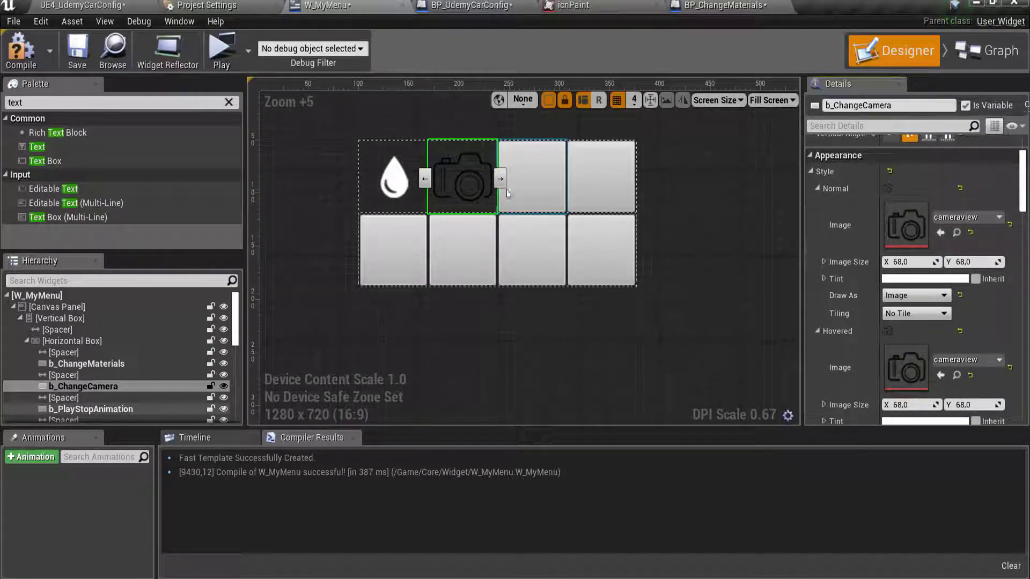
# Copy b_ChangeMaterials' pink hovered tint onto b_ChangeCamera's hovered tint
pyautogui.click(85, 363)
pyautogui.scroll(-1, 876, 322)
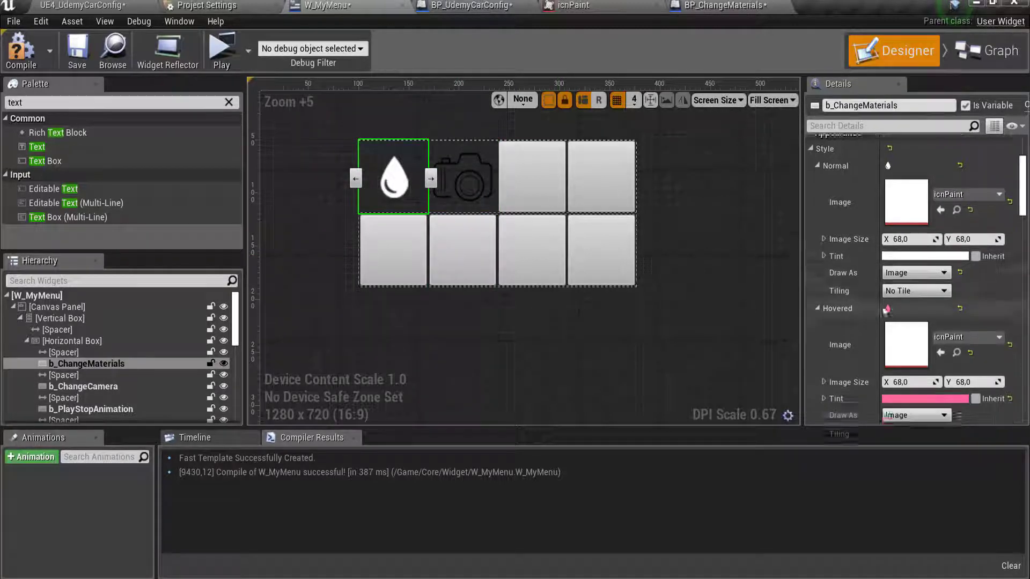
pyautogui.scroll(-1, 866, 375)
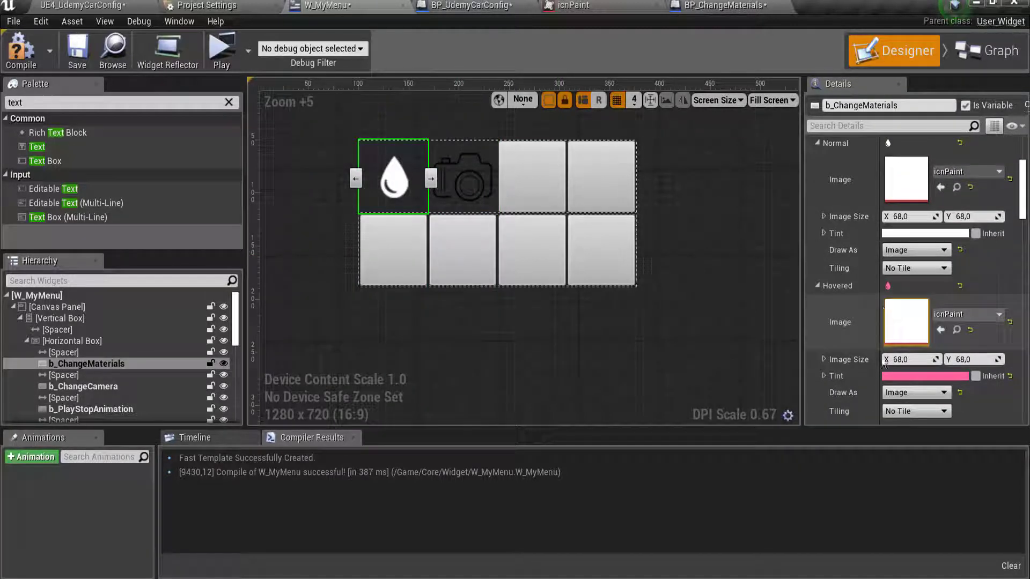
pyautogui.rightClick(857, 379)
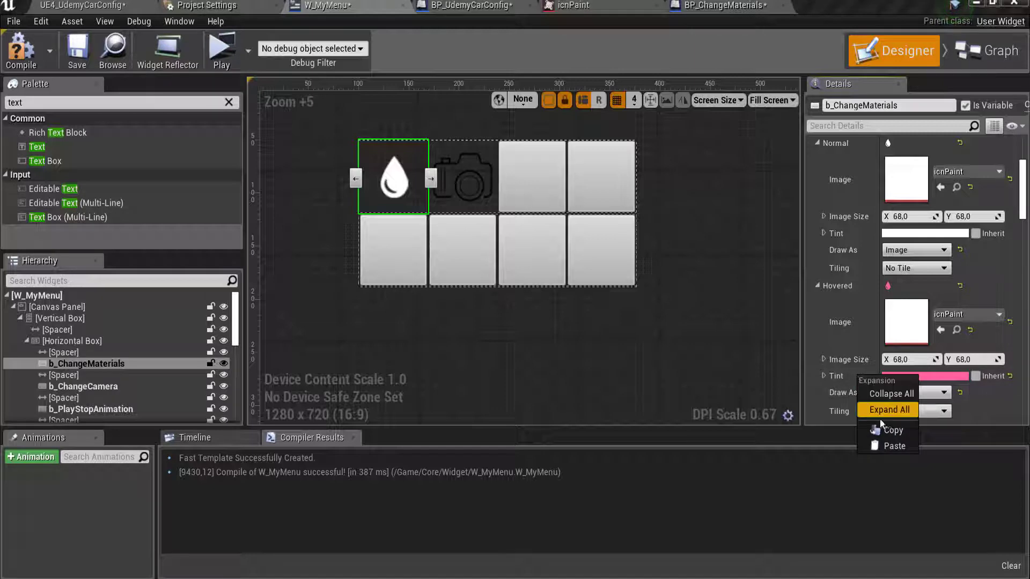
pyautogui.click(893, 430)
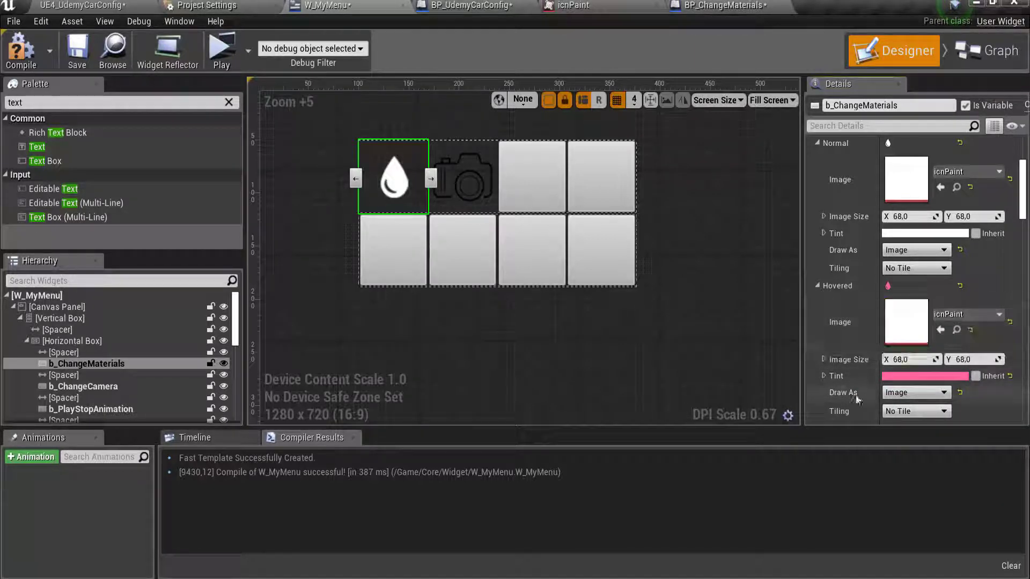
pyautogui.scroll(2, 841, 294)
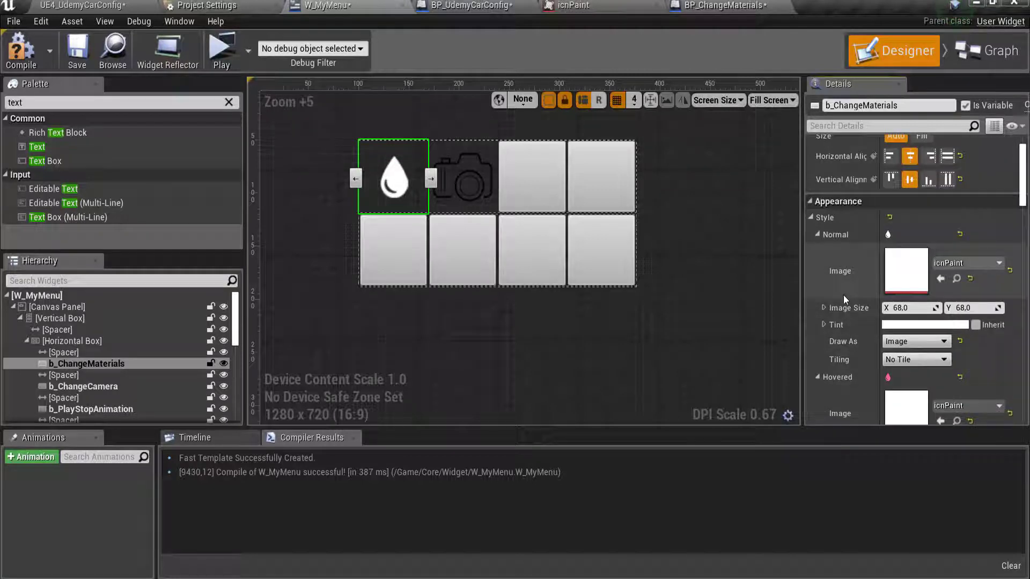
pyautogui.click(463, 167)
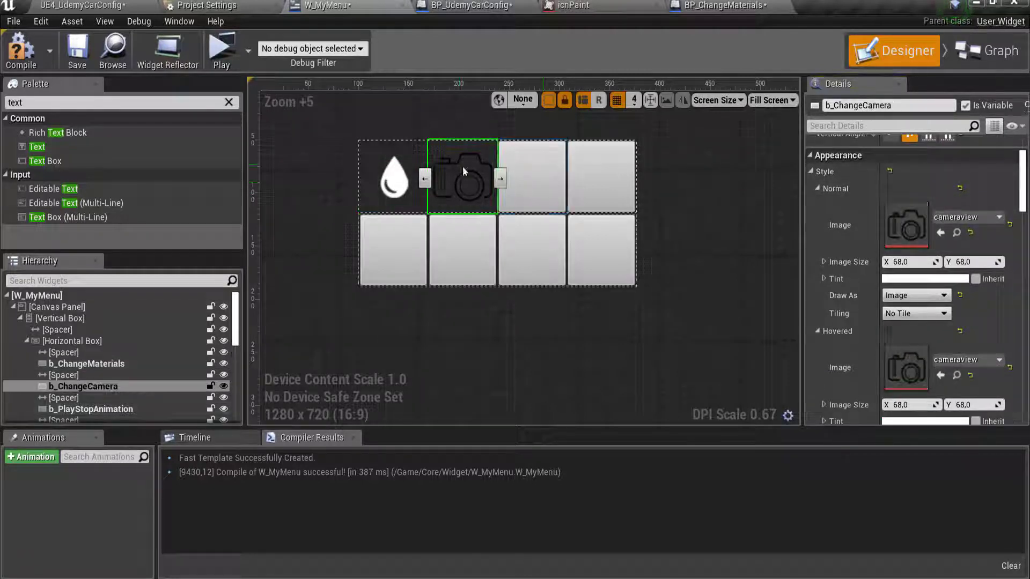
pyautogui.rightClick(851, 421)
pyautogui.click(894, 490)
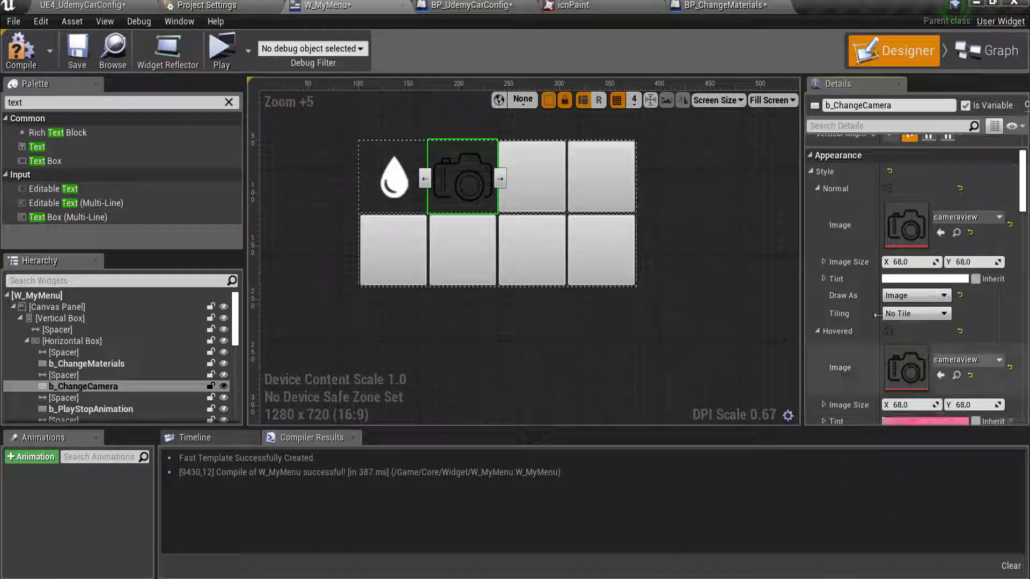
pyautogui.scroll(-4, 877, 314)
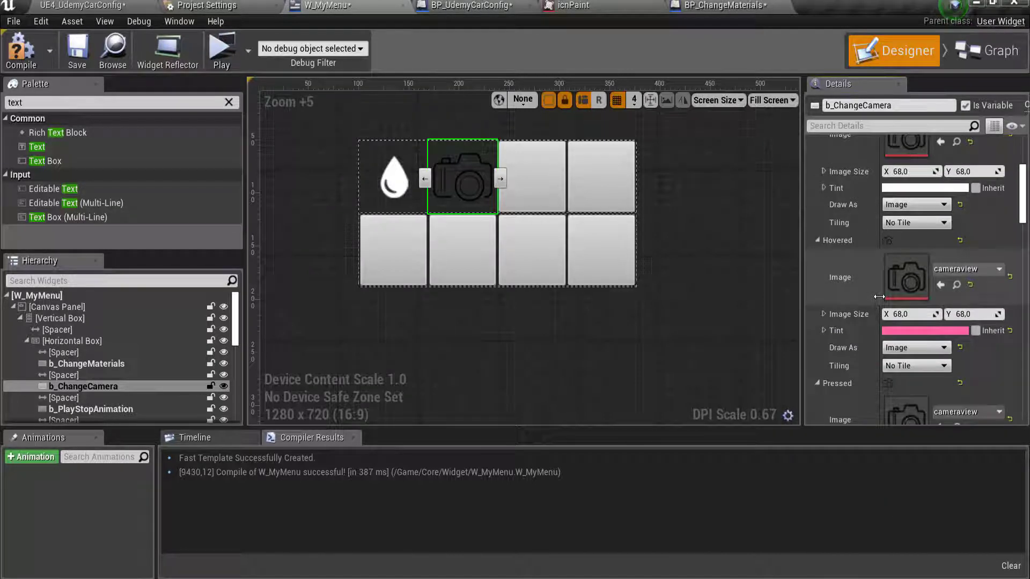
# Copy the droplet button's green pressed tint onto the camera button
pyautogui.click(384, 174)
pyautogui.scroll(-5, 919, 353)
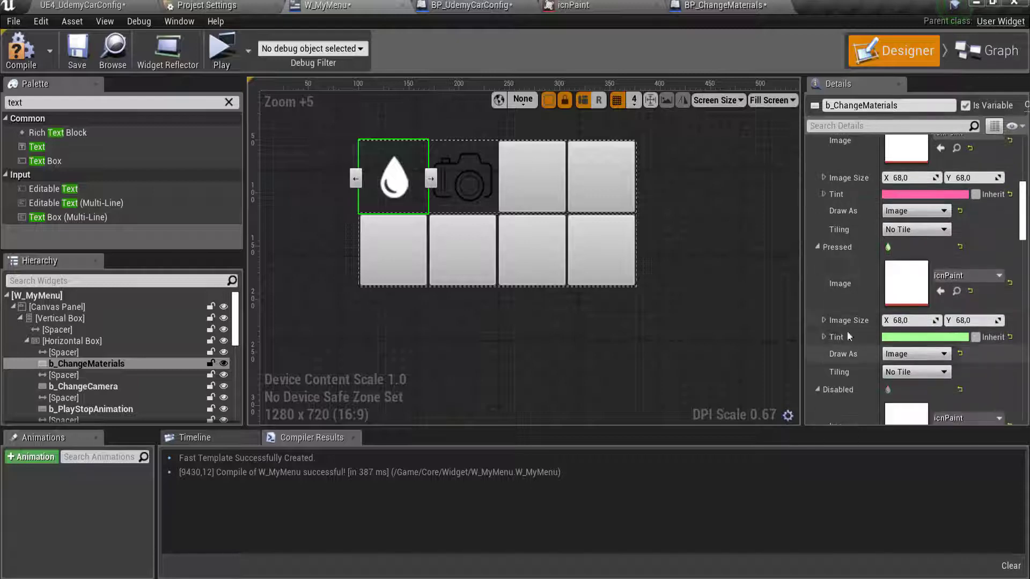
pyautogui.rightClick(845, 336)
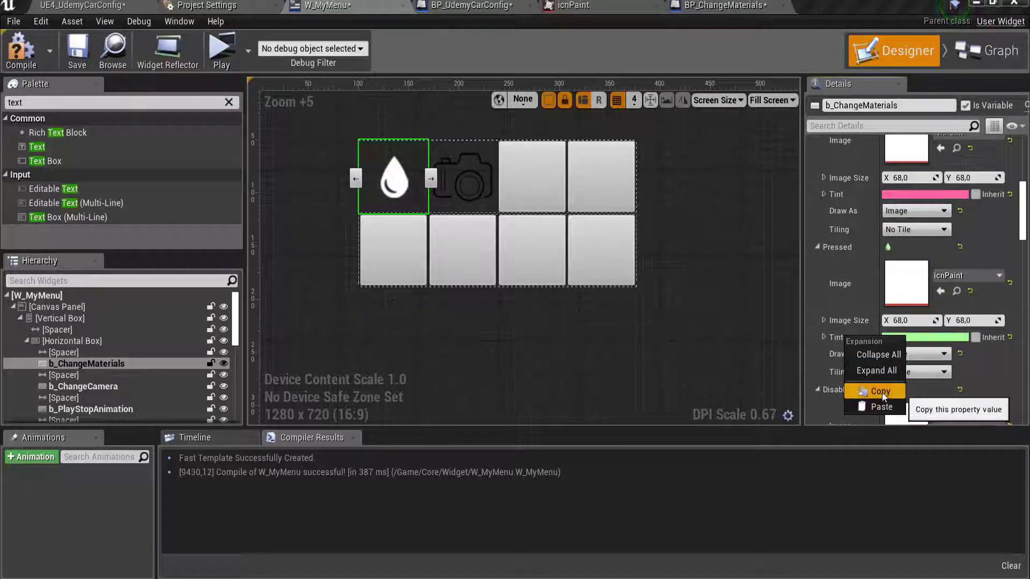
pyautogui.click(882, 393)
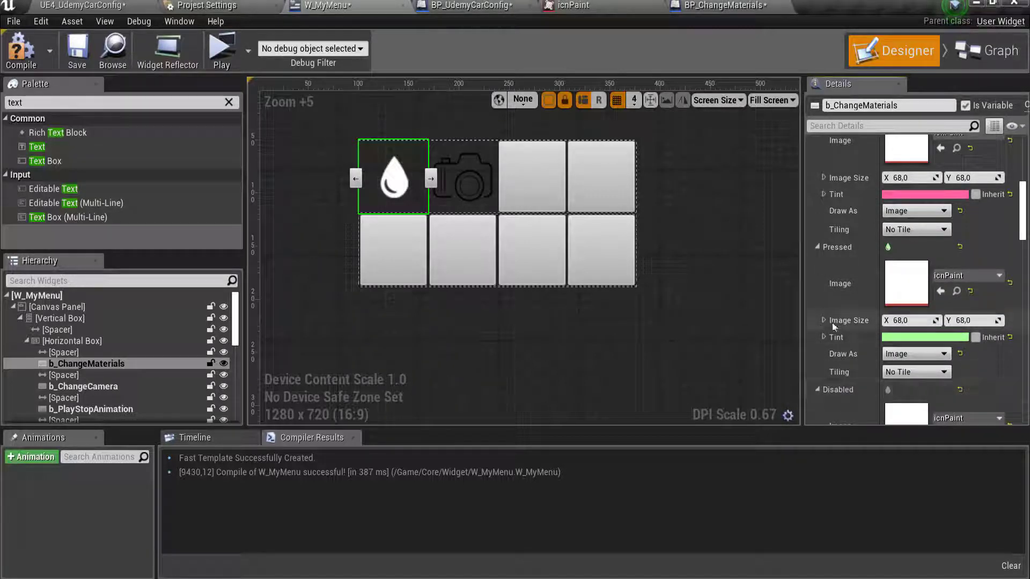
pyautogui.click(478, 180)
pyautogui.scroll(-3, 869, 336)
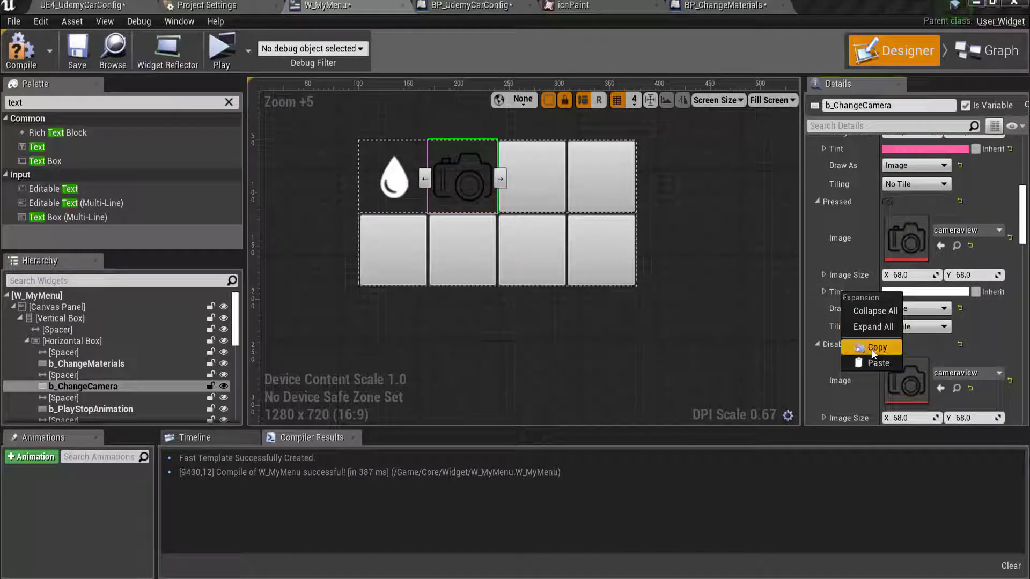
pyautogui.click(873, 363)
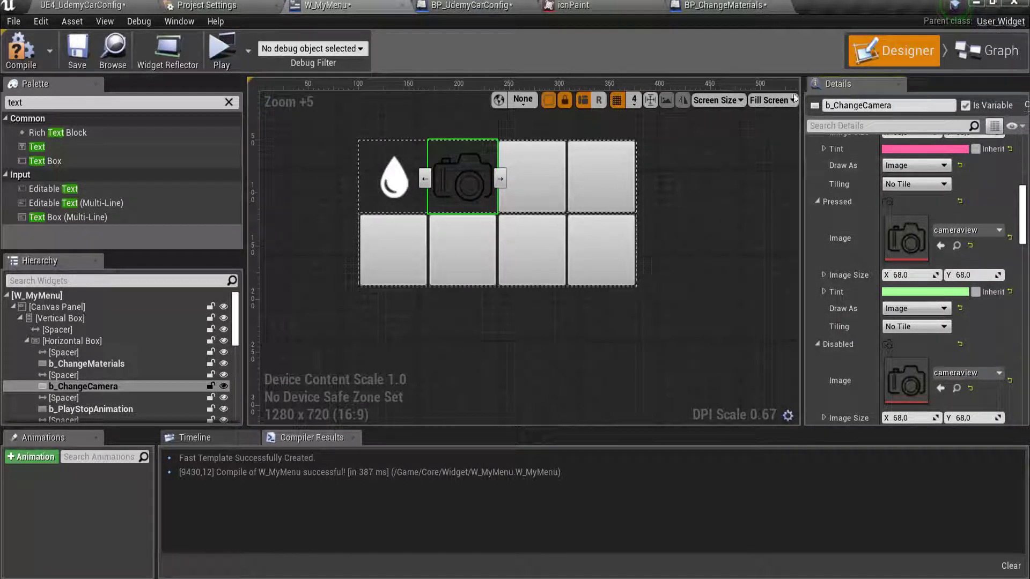
# Copy the droplet button's grey disabled tint onto the camera button
pyautogui.click(407, 172)
pyautogui.scroll(-3, 916, 351)
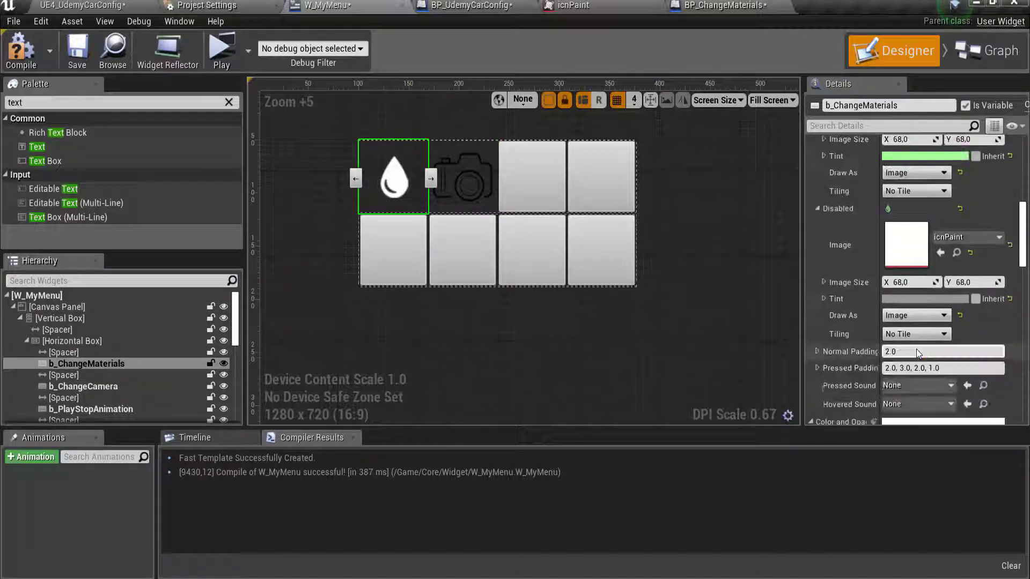
pyautogui.rightClick(851, 299)
pyautogui.click(887, 354)
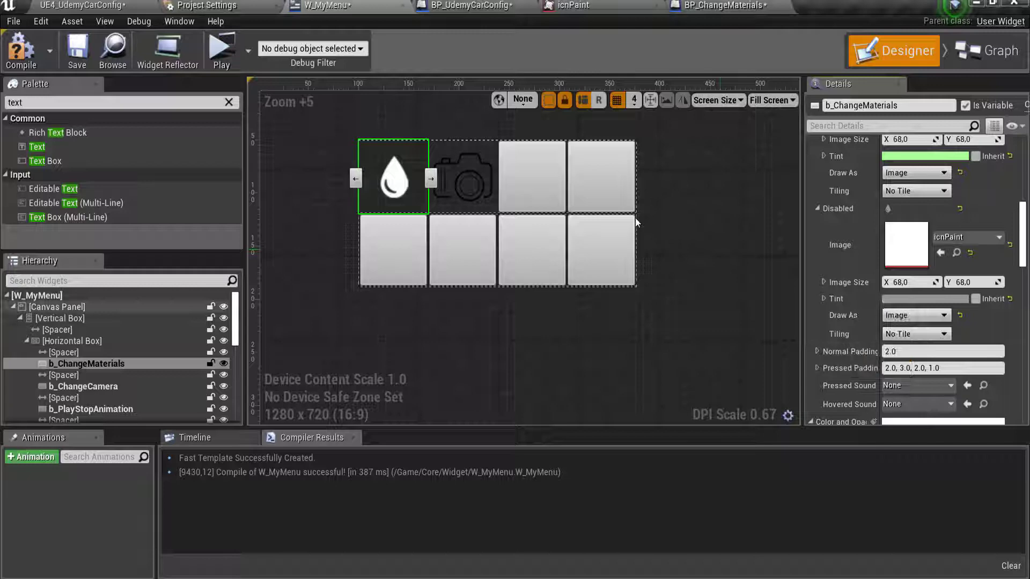
pyautogui.click(467, 174)
pyautogui.scroll(-2, 861, 332)
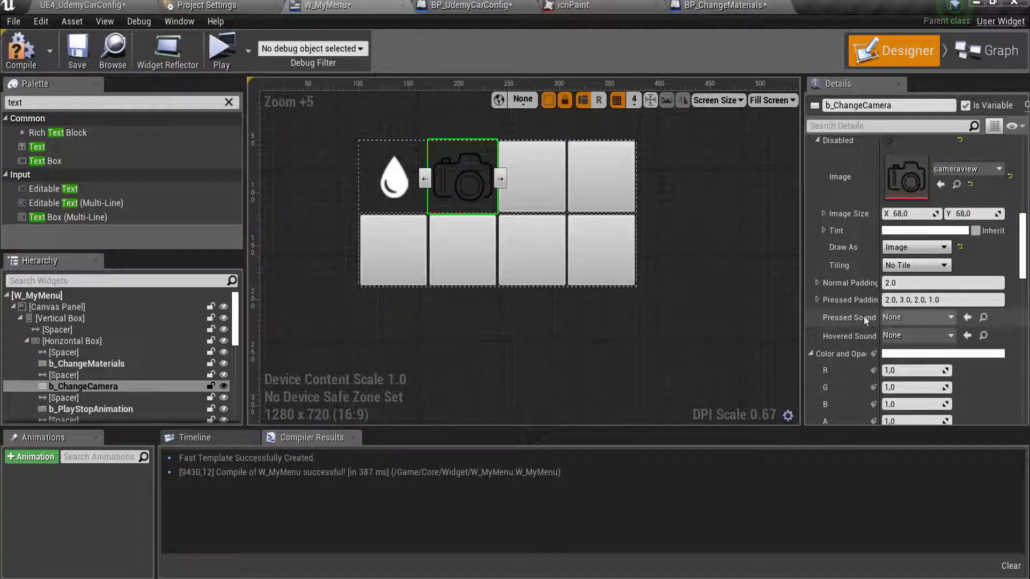
pyautogui.scroll(2, 861, 281)
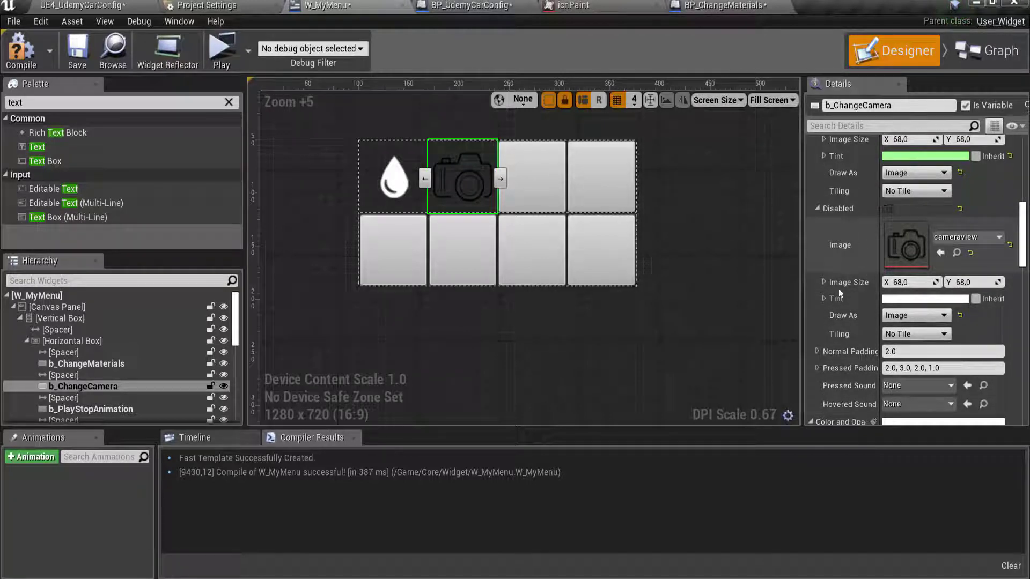
pyautogui.rightClick(867, 295)
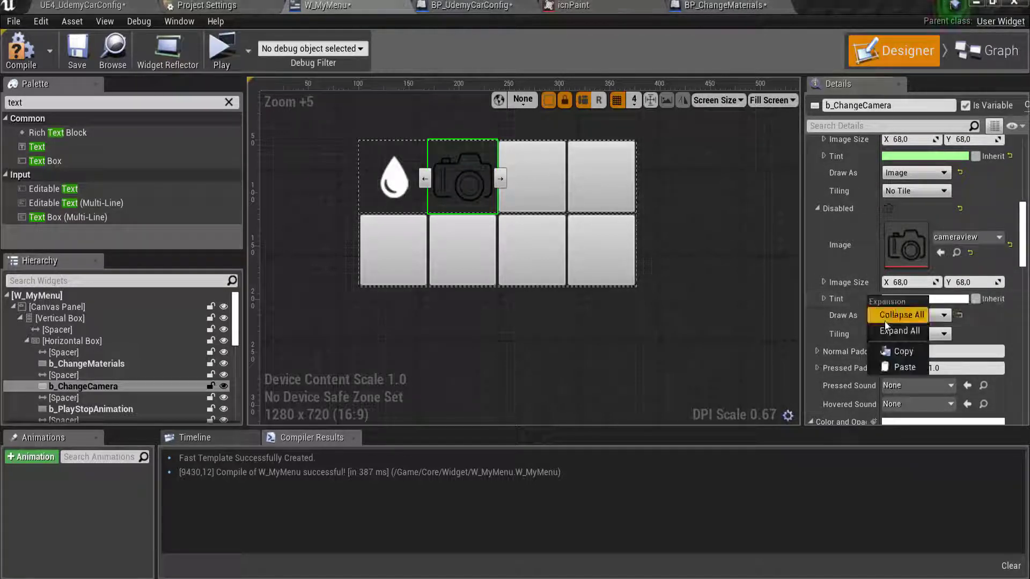
pyautogui.click(903, 351)
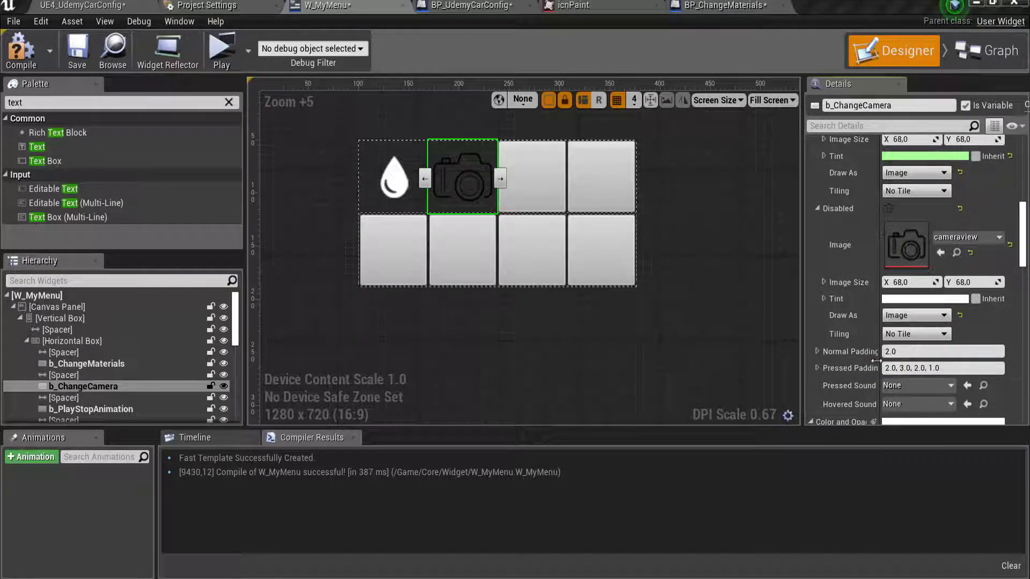
# Compile W_MyMenu, reframe the button grid, and return to the UE4_UdemyCarConfig level editor
pyautogui.click(20, 51)
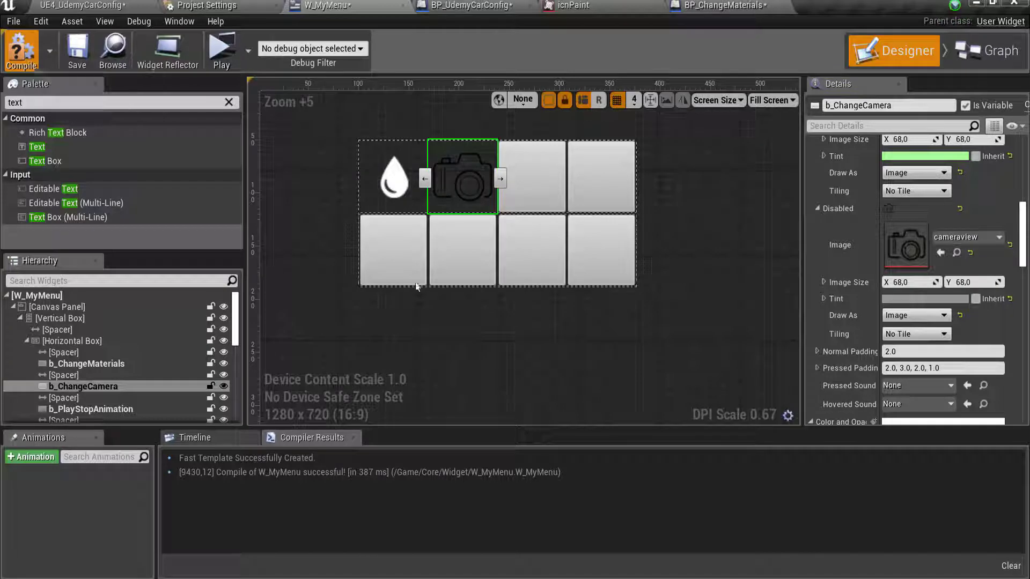
pyautogui.click(469, 173)
pyautogui.scroll(-2, 389, 253)
pyautogui.scroll(2, 405, 257)
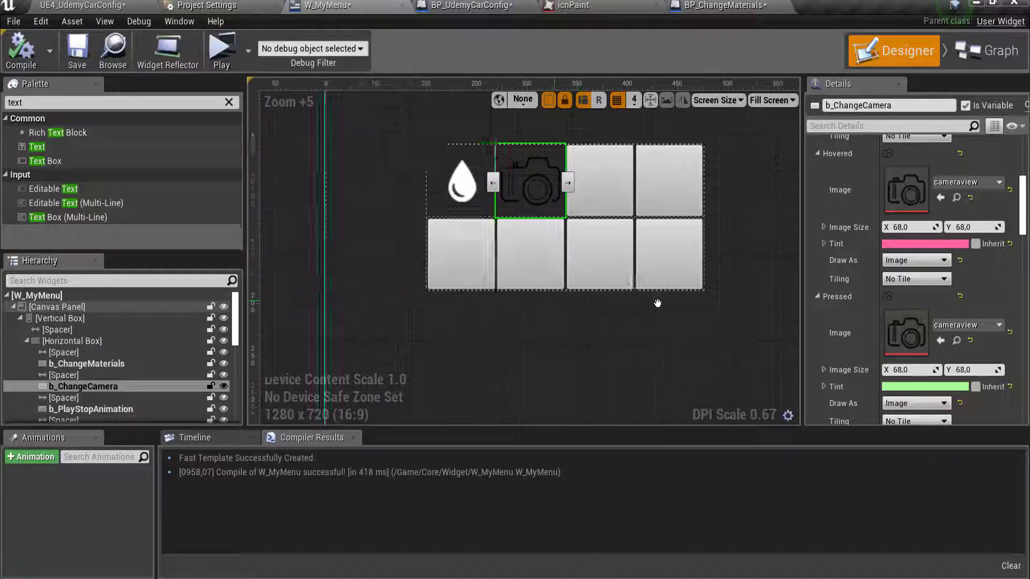
pyautogui.moveTo(461, 182); pyautogui.dragTo(432, 220, button='right')
pyautogui.scroll(-5, 429, 214)
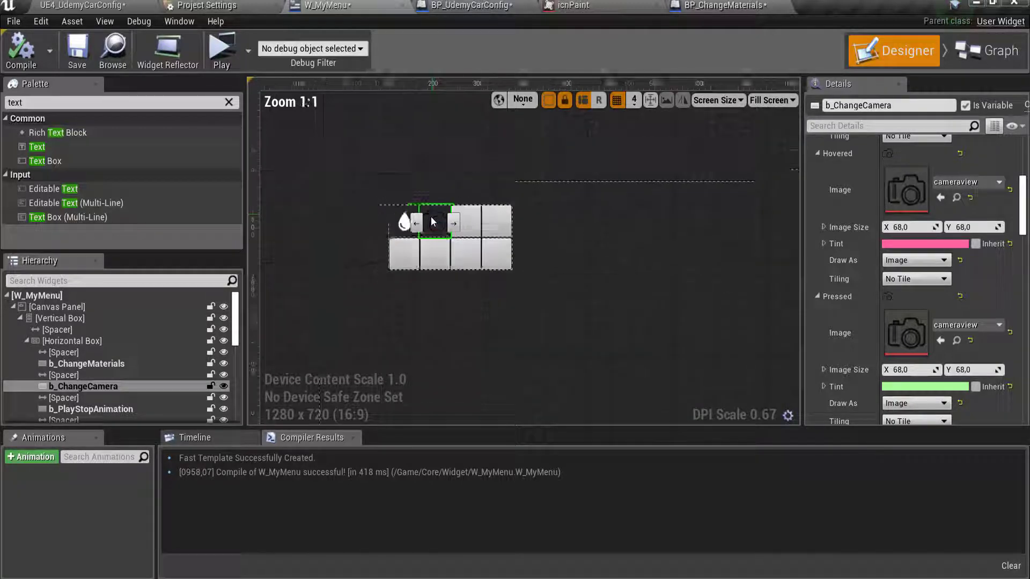
pyautogui.scroll(3, 439, 225)
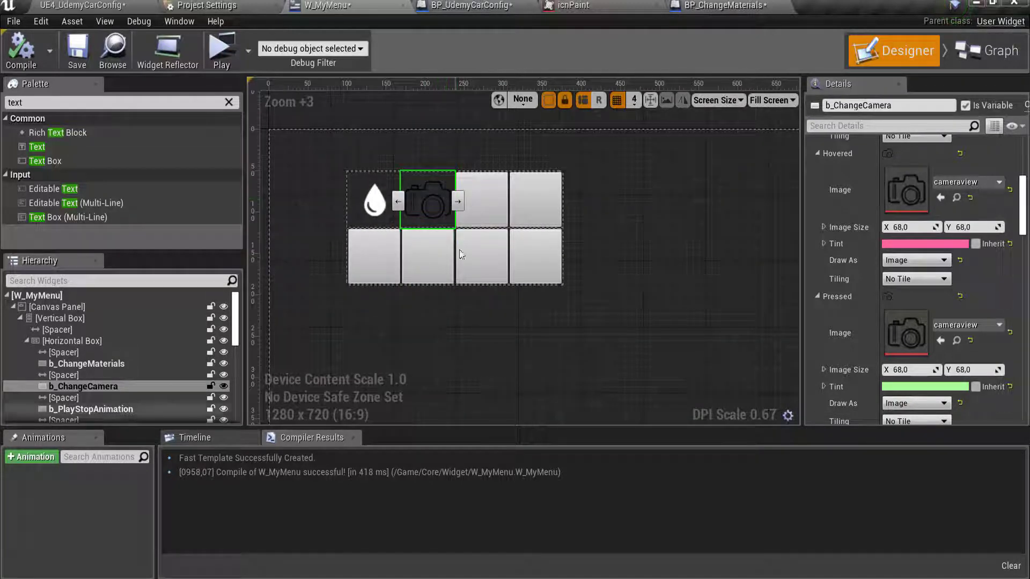
pyautogui.click(152, 4)
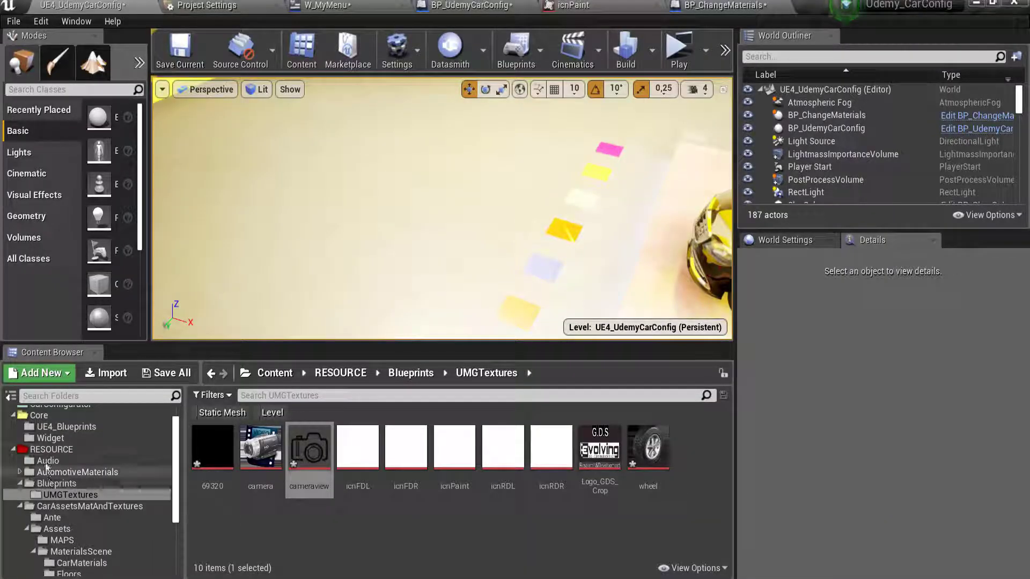
# Create a new folder named Enum inside the Core folder
pyautogui.click(39, 415)
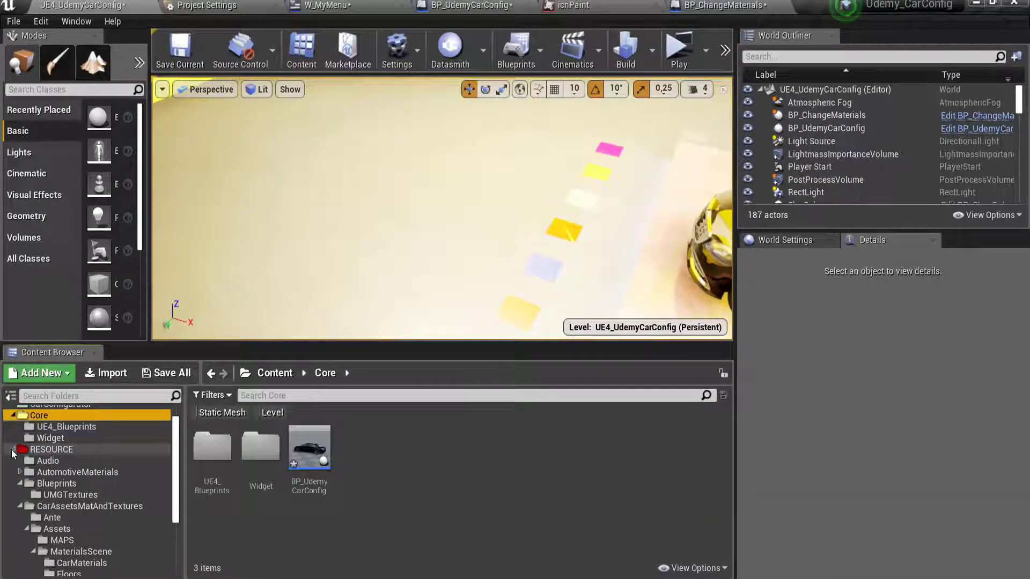
pyautogui.click(13, 449)
pyautogui.rightClick(46, 439)
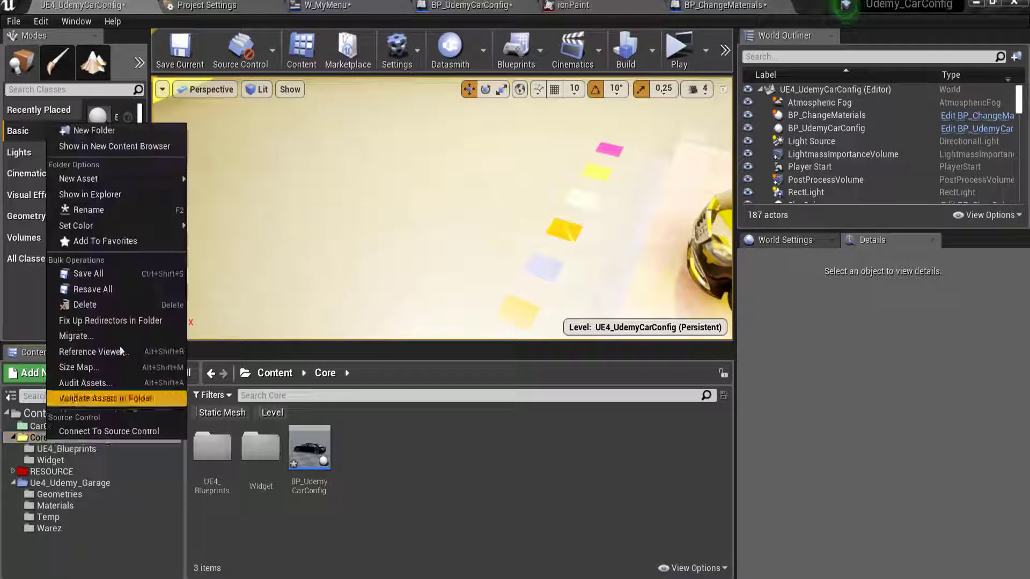
pyautogui.click(107, 132)
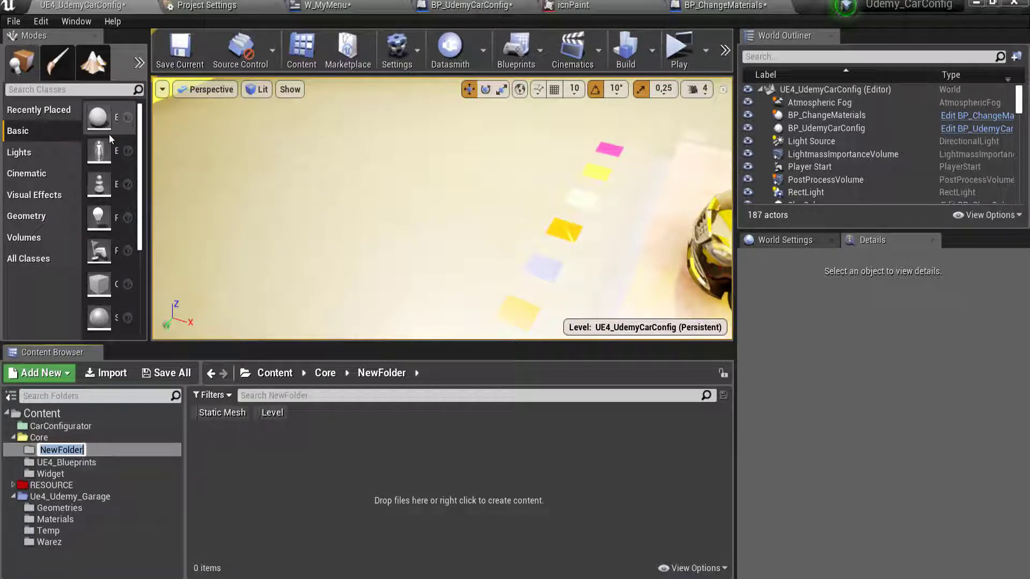
pyautogui.write('E')
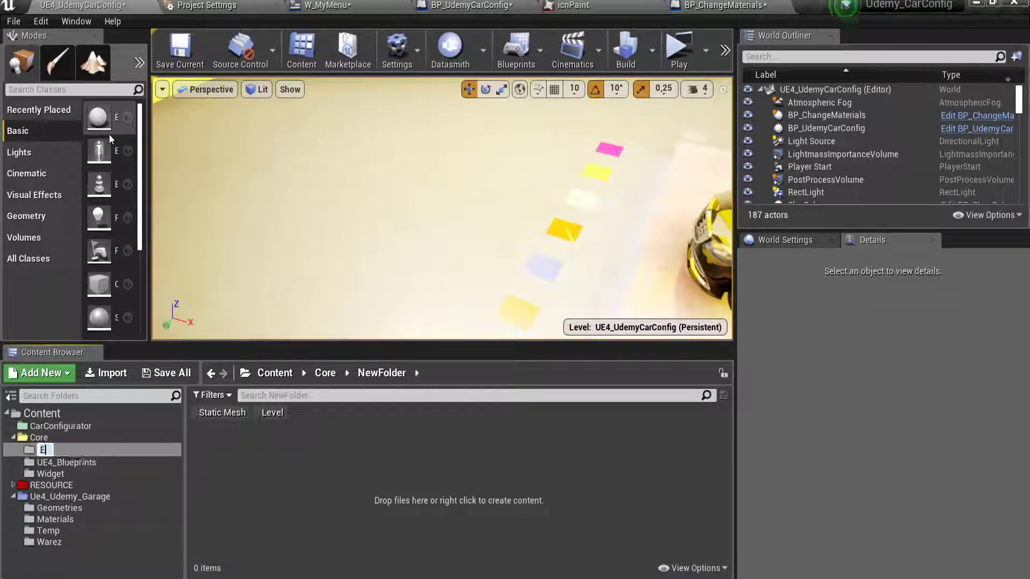
pyautogui.write('num')
pyautogui.press('Return')
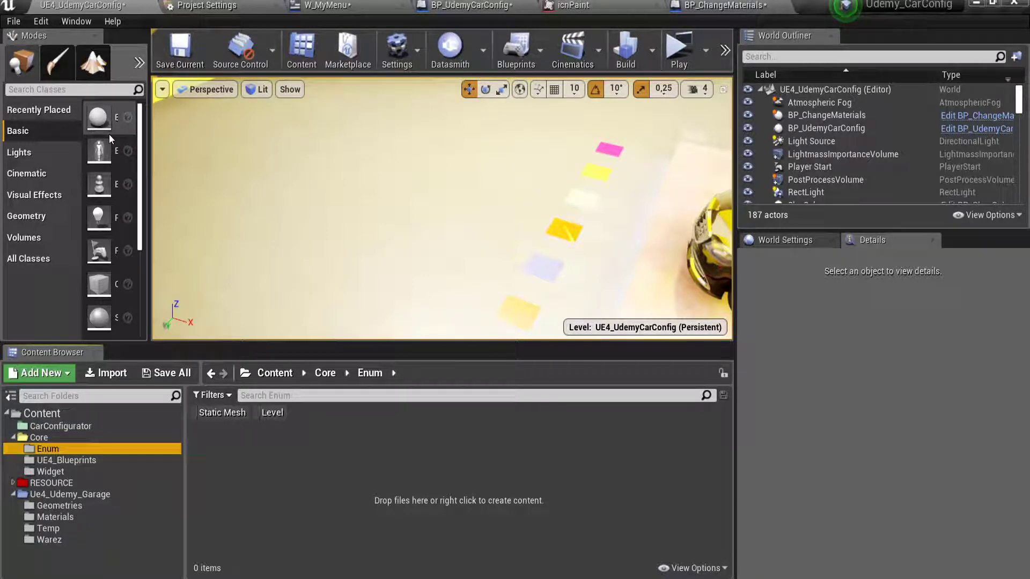
# Add an Enumeration asset named e_Cameras in the Enum folder
pyautogui.rightClick(249, 452)
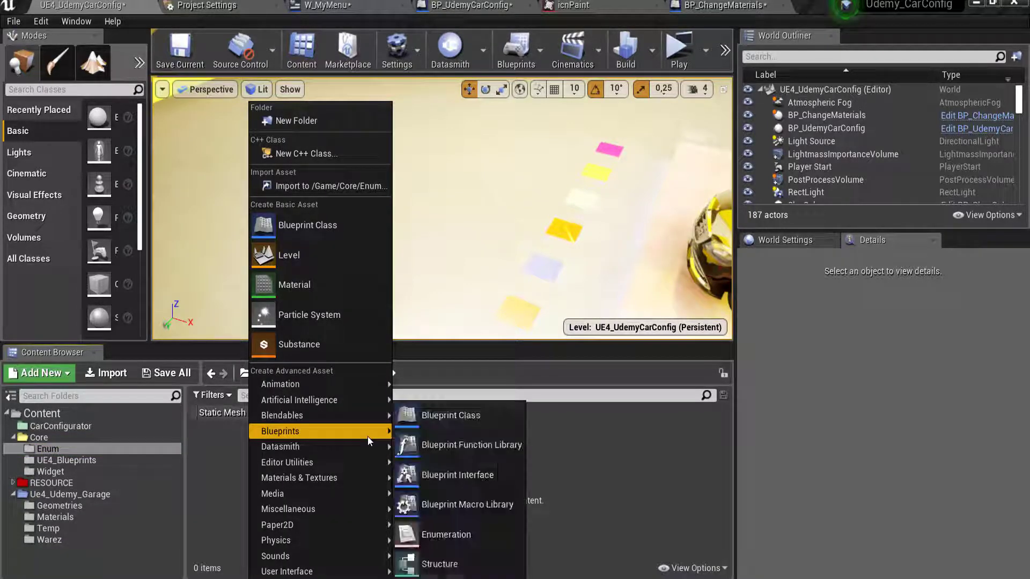
pyautogui.moveTo(368, 434)
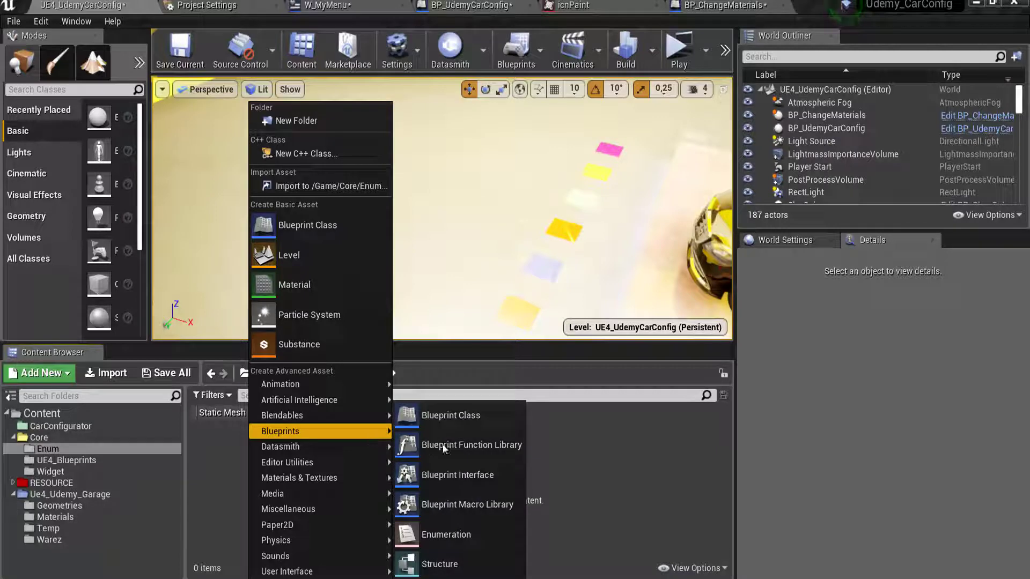
pyautogui.click(421, 541)
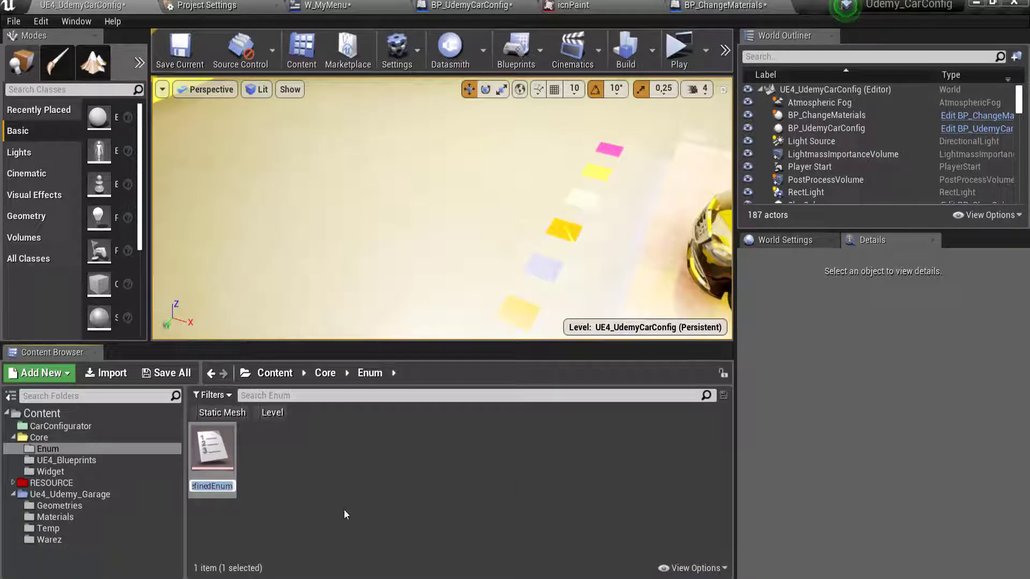
pyautogui.write('e_')
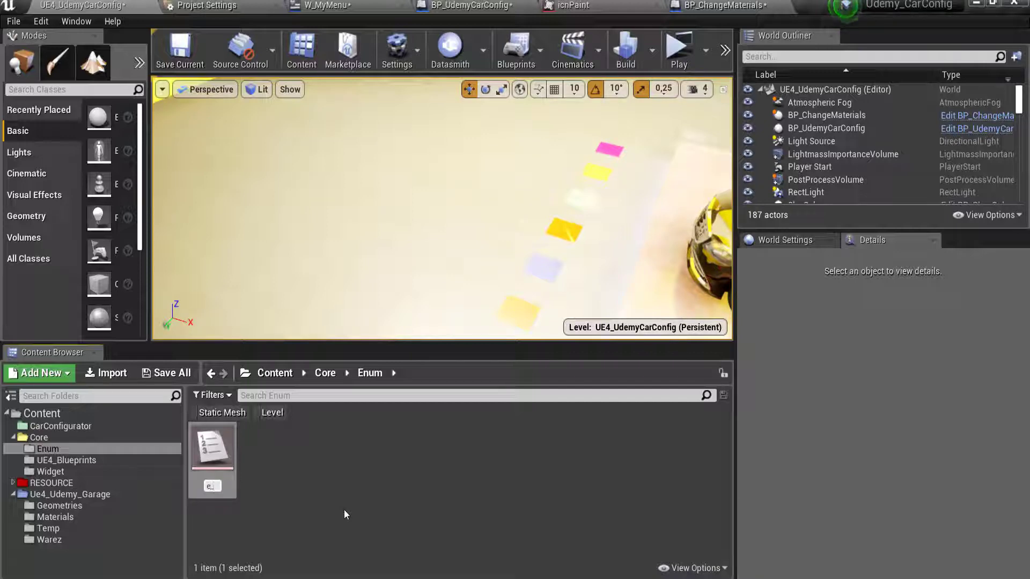
pyautogui.write('Cameras')
pyautogui.press('Return')
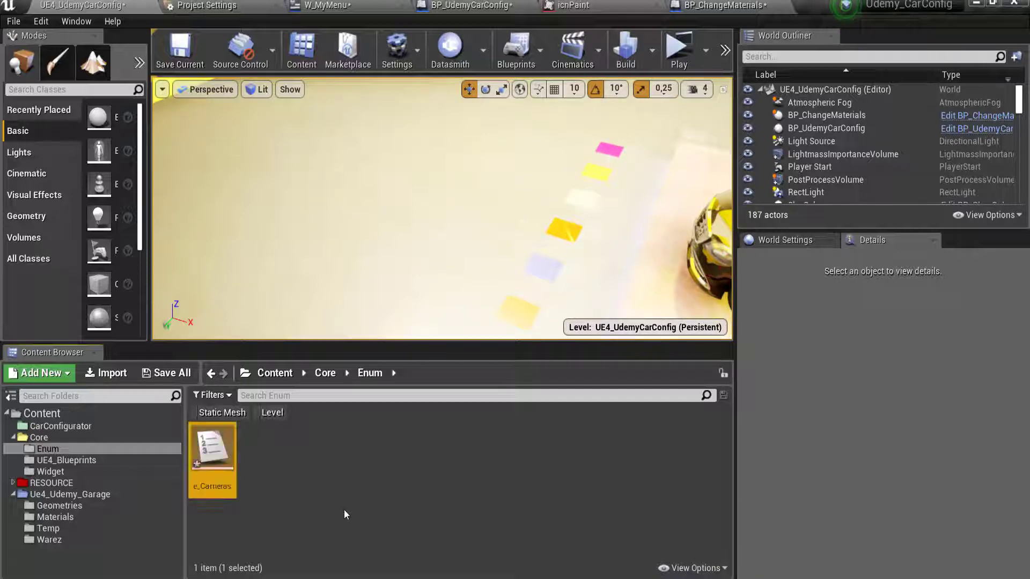
# Open the e_Cameras enumeration, add an enumerator and name it Cam_01
pyautogui.doubleClick(213, 456)
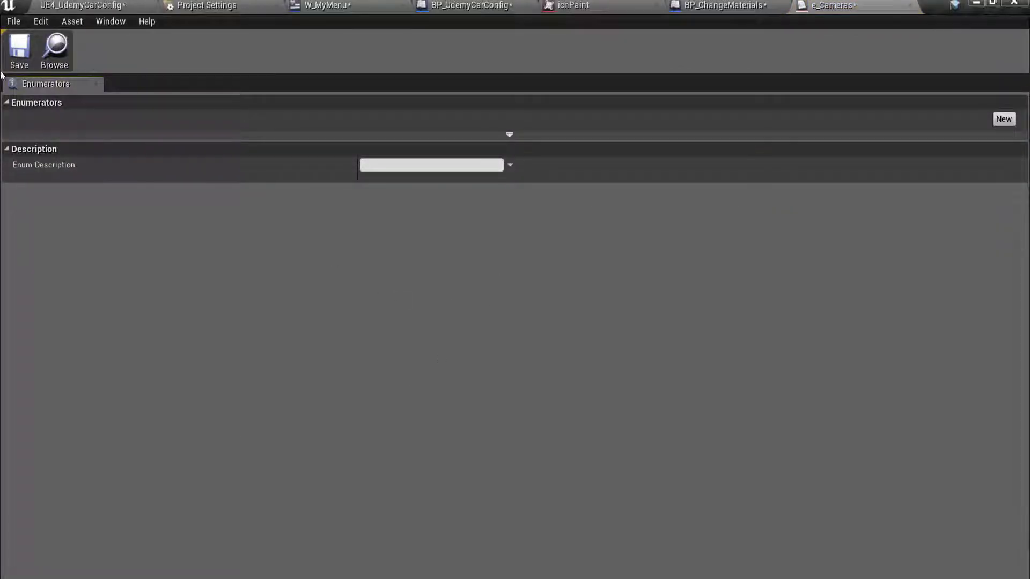
pyautogui.click(1005, 121)
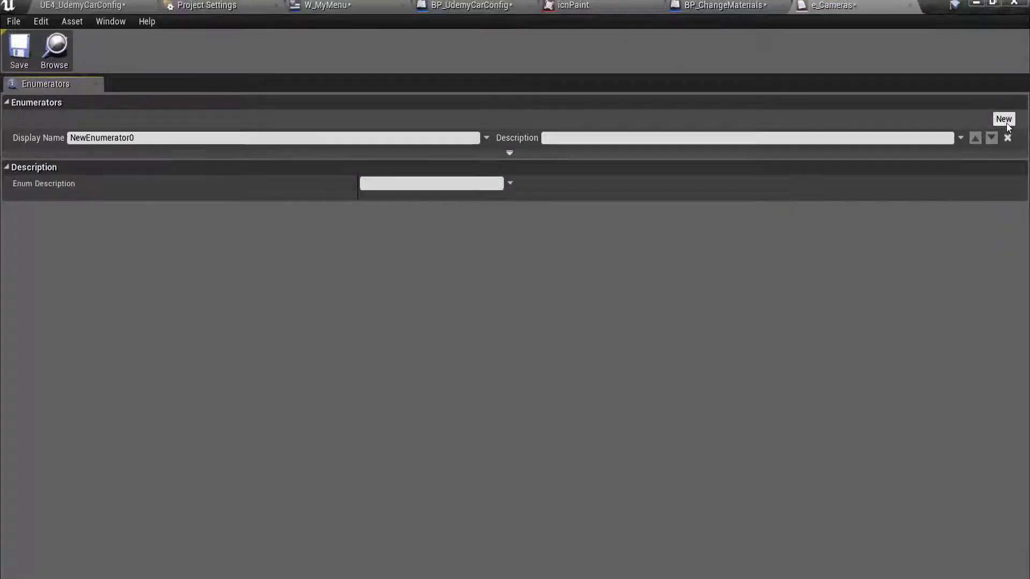
pyautogui.doubleClick(146, 138)
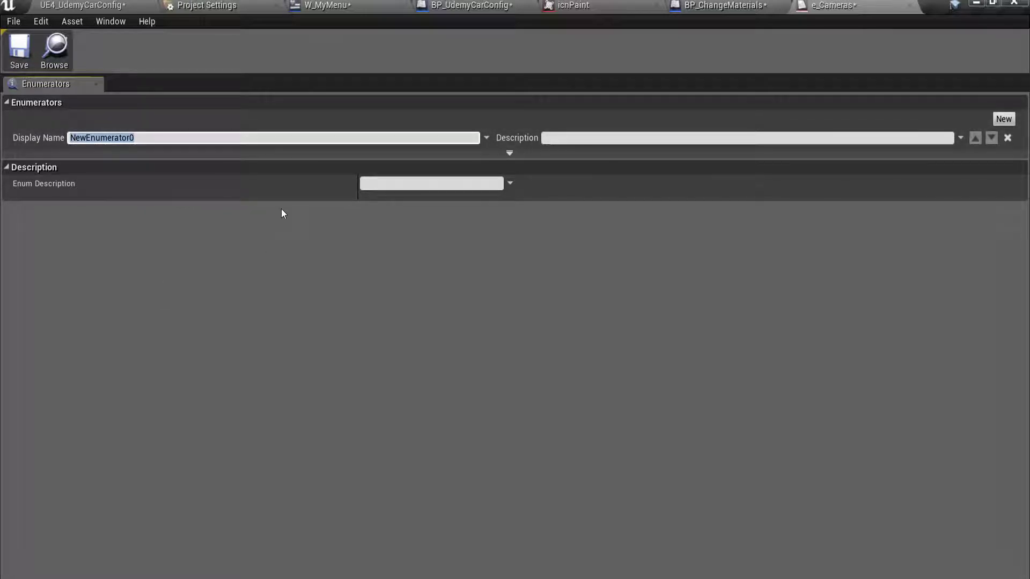
pyautogui.write('Cam_')
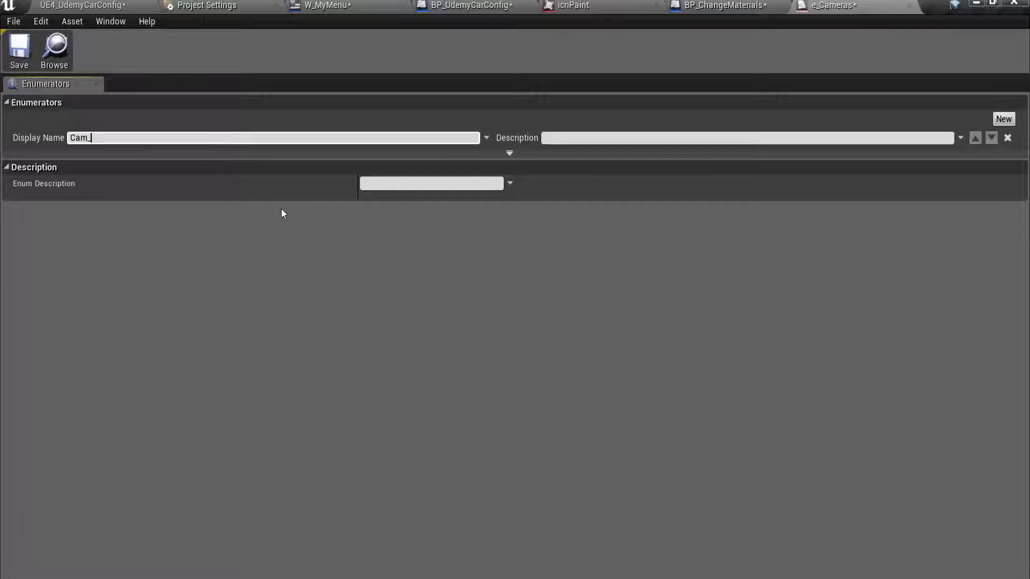
pyautogui.write('01')
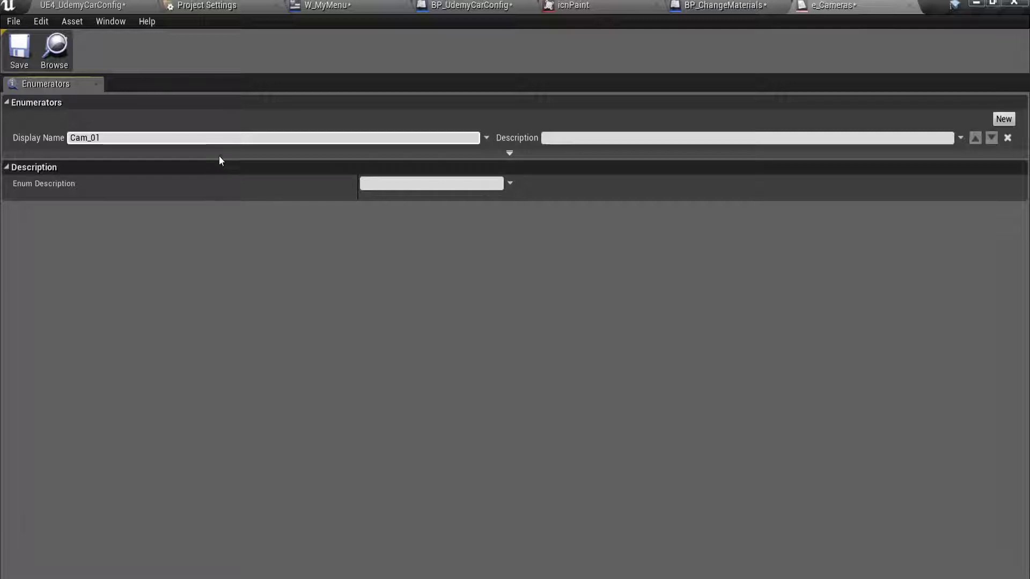
# Add four more enumerators and rename the second one Cam_02
pyautogui.click(1008, 123)
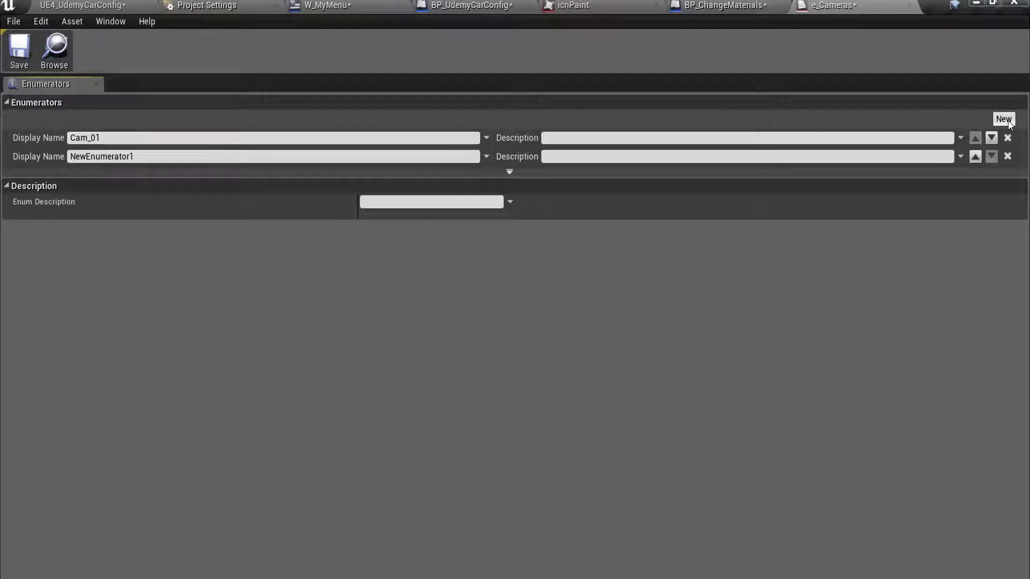
pyautogui.click(1008, 123)
pyautogui.click(1008, 123)
pyautogui.click(1008, 123)
pyautogui.click(1008, 123)
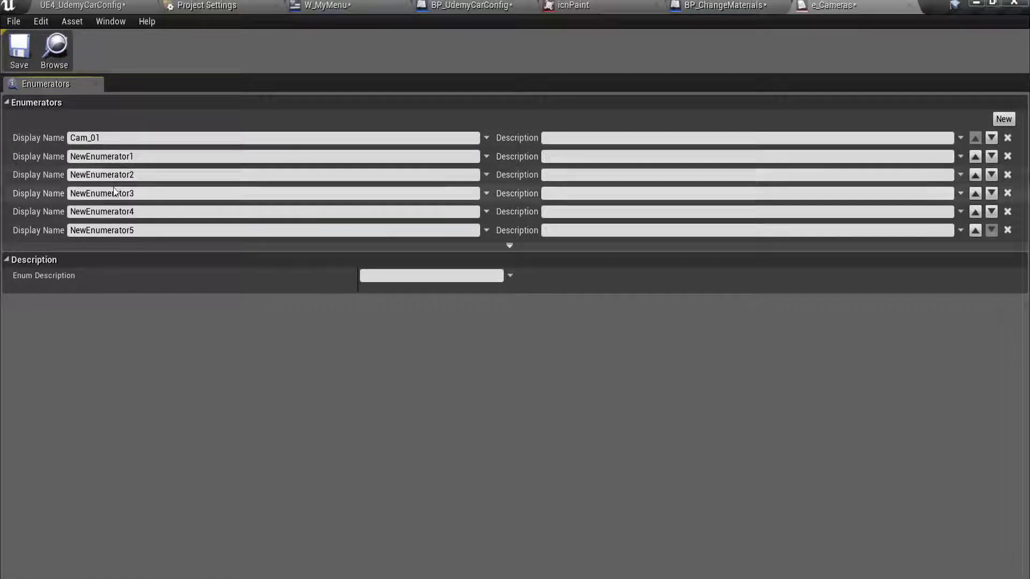
pyautogui.click(101, 137)
pyautogui.press('Tab')
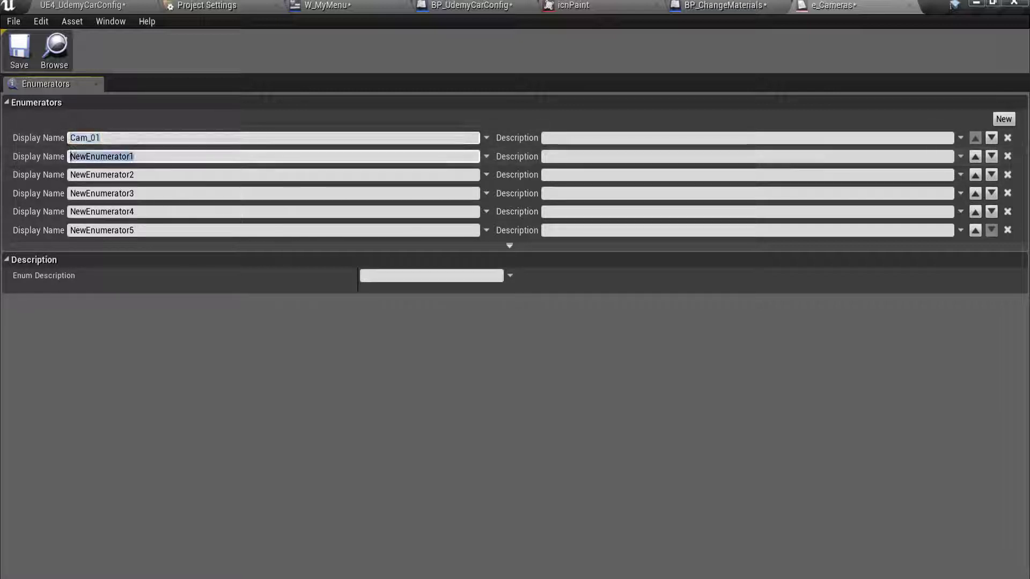
pyautogui.write('Cam_01')
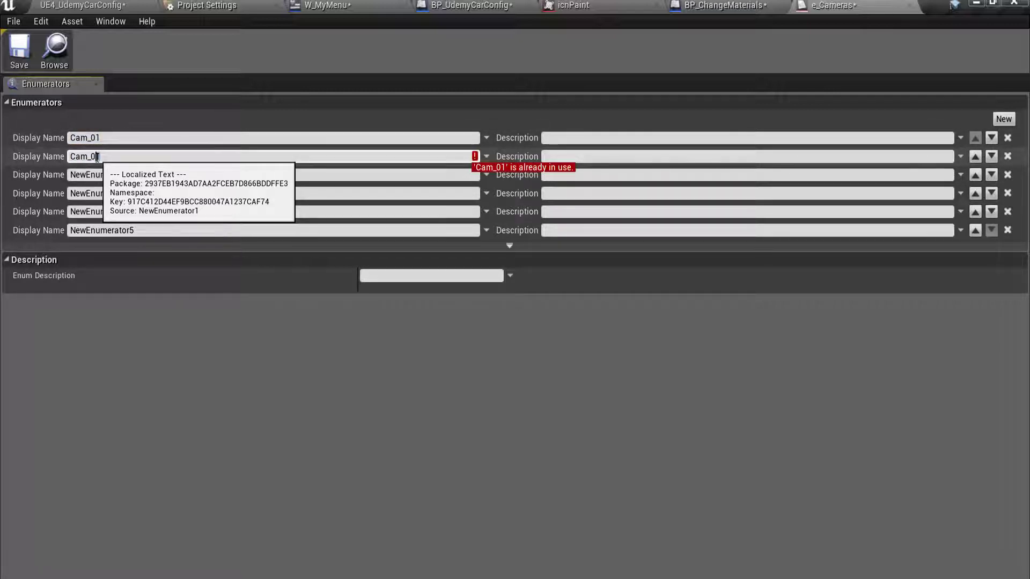
pyautogui.press('BackSpace')
pyautogui.write('2')
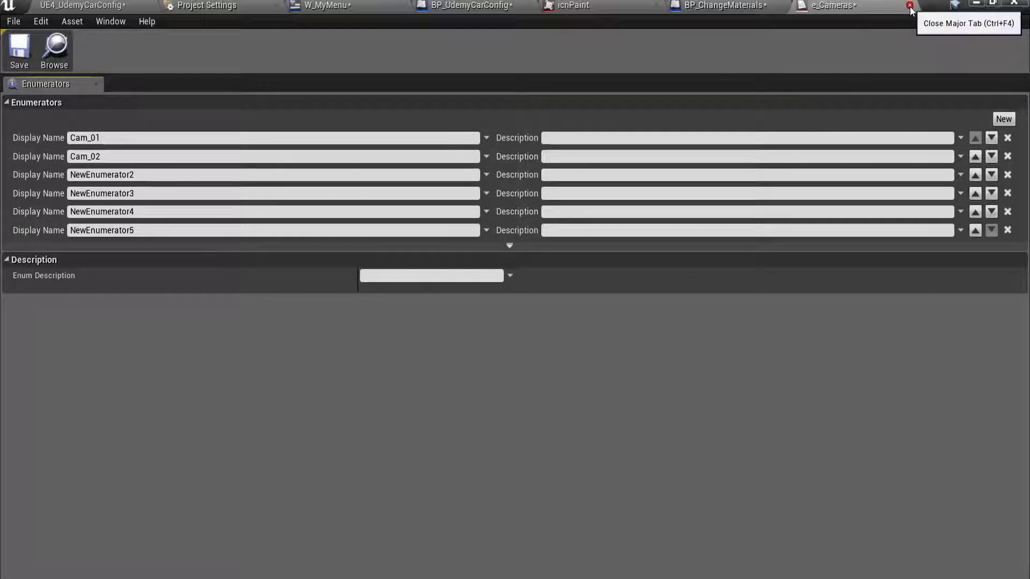
# Close the enumeration editor and force-delete the e_Cameras asset
pyautogui.click(718, 7)
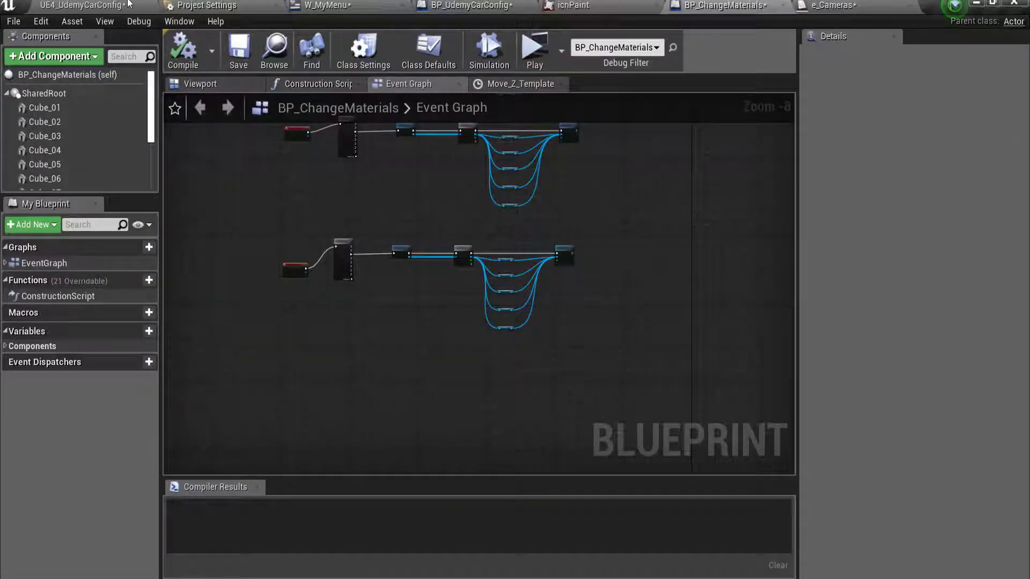
pyautogui.click(83, 5)
pyautogui.click(335, 501)
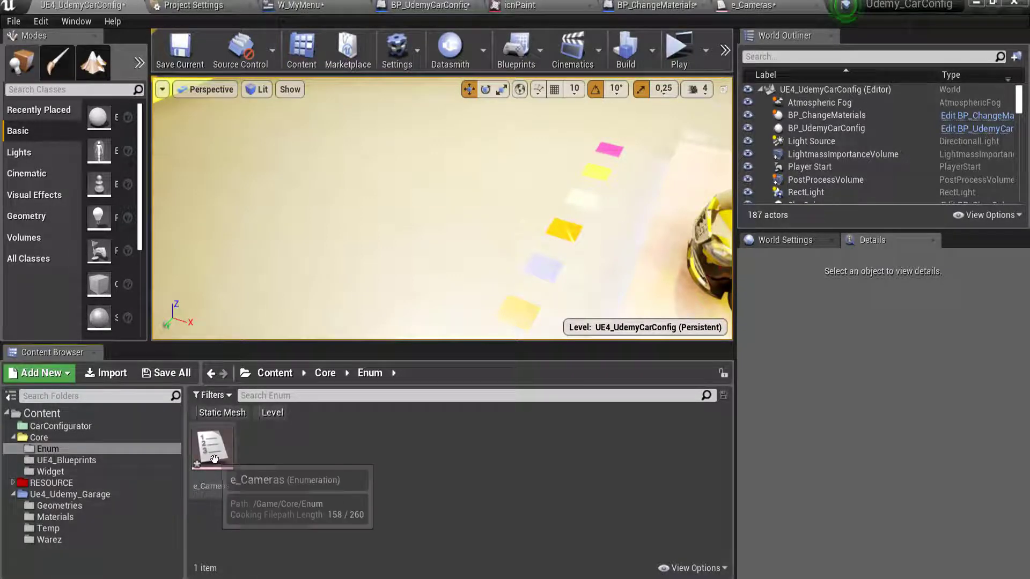
pyautogui.rightClick(197, 451)
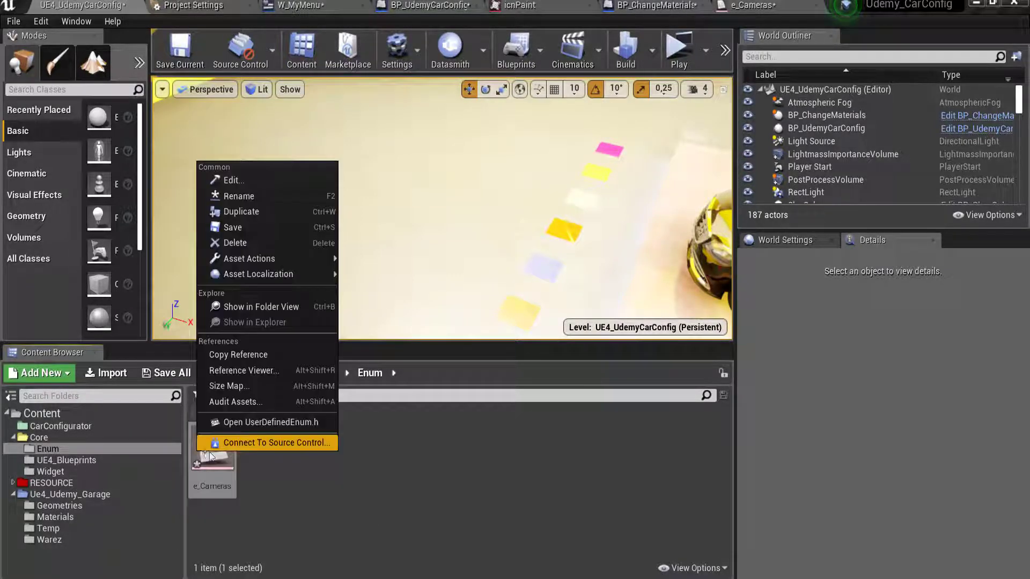
pyautogui.click(252, 243)
pyautogui.click(449, 519)
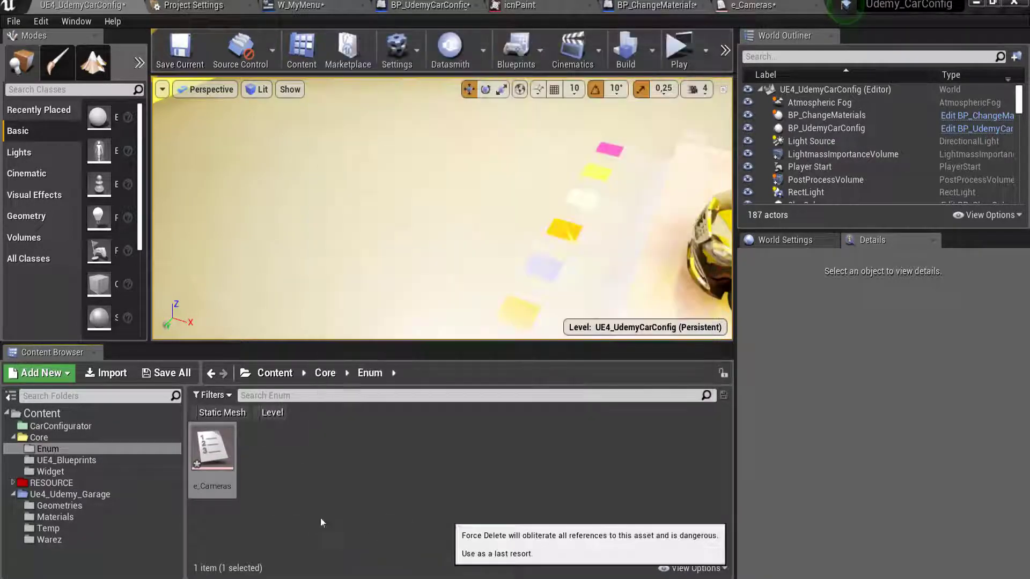
# Create a new folder named Structure inside the Core folder
pyautogui.click(38, 437)
pyautogui.rightClick(48, 437)
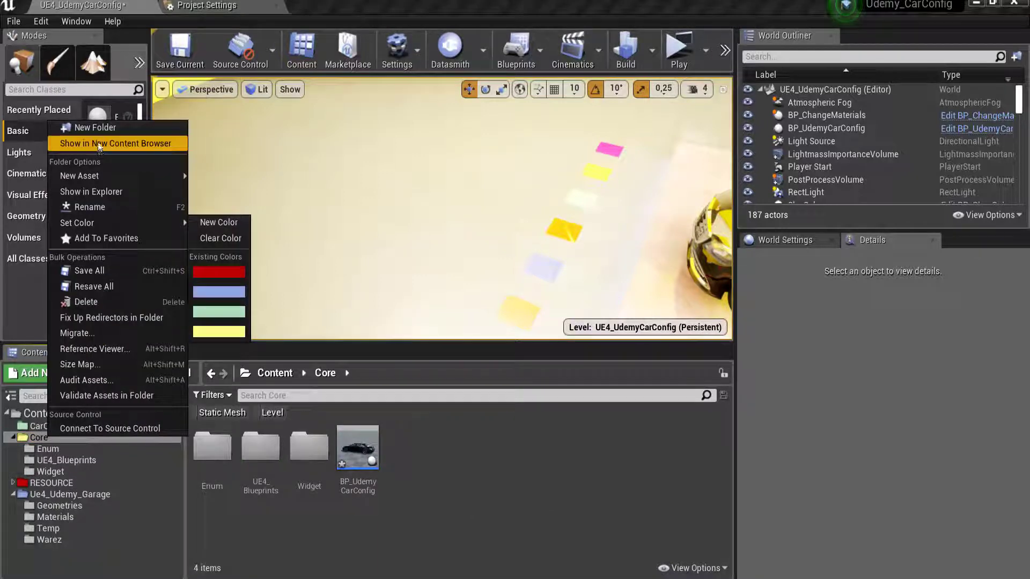
pyautogui.click(134, 127)
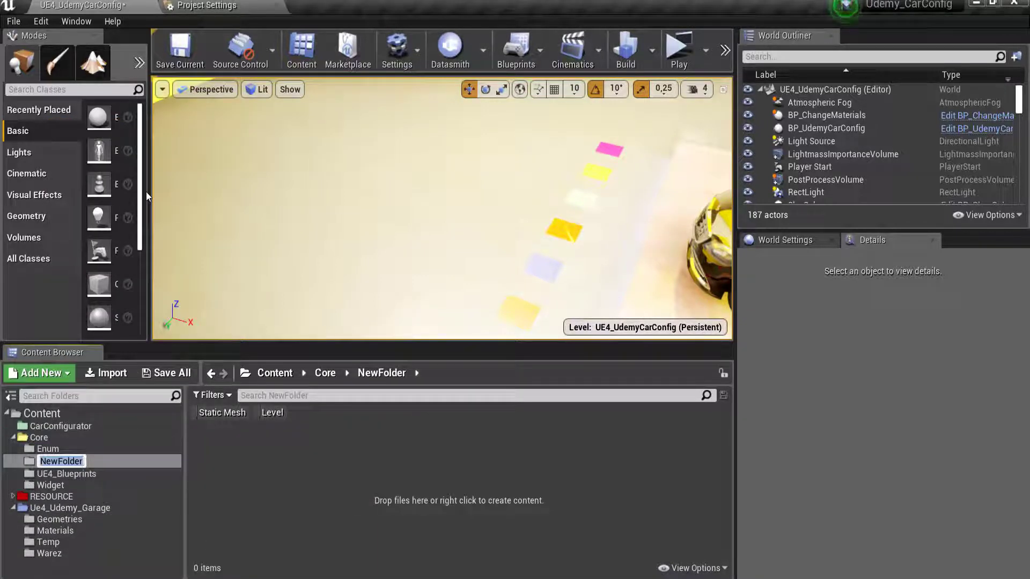
pyautogui.write('Structure')
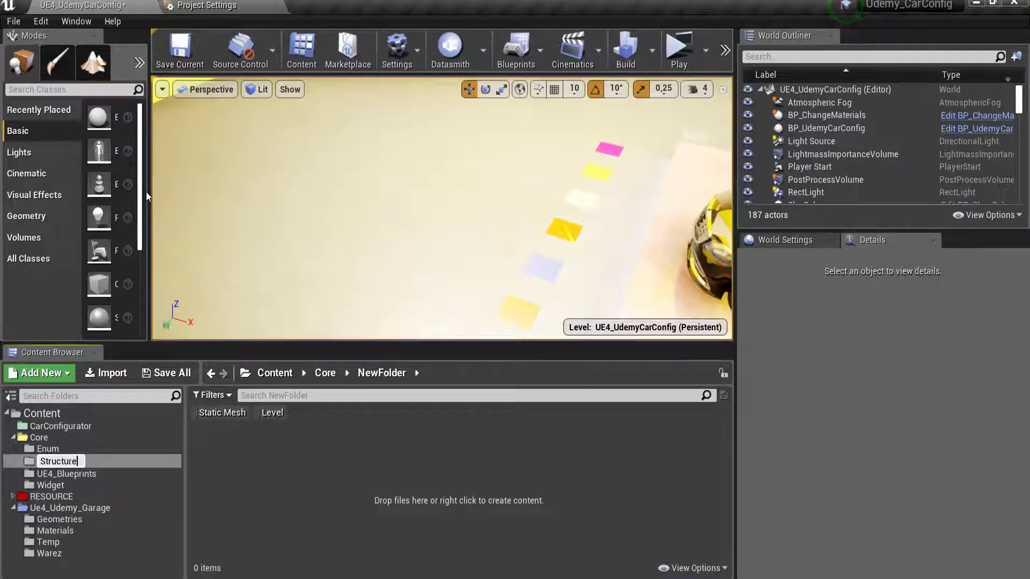
pyautogui.press('Return')
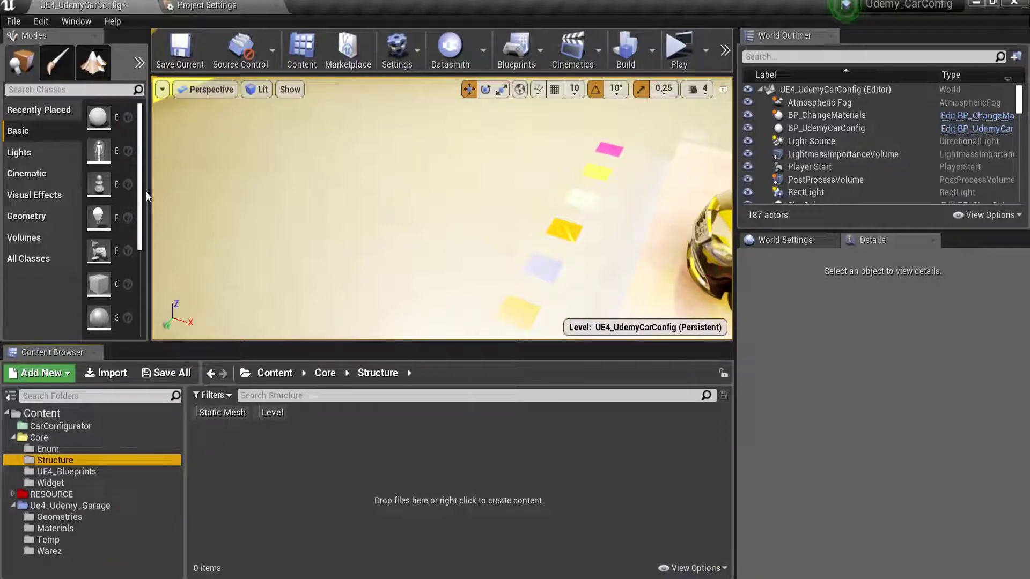
# Create a Blueprint Structure asset named s_Cameras in Structure and open it
pyautogui.rightClick(224, 490)
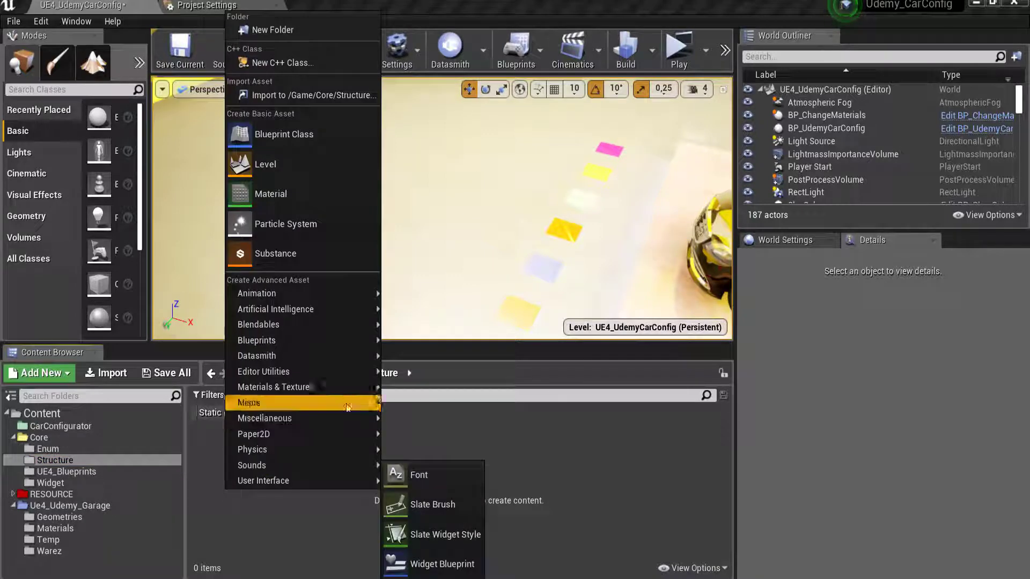
pyautogui.moveTo(367, 338)
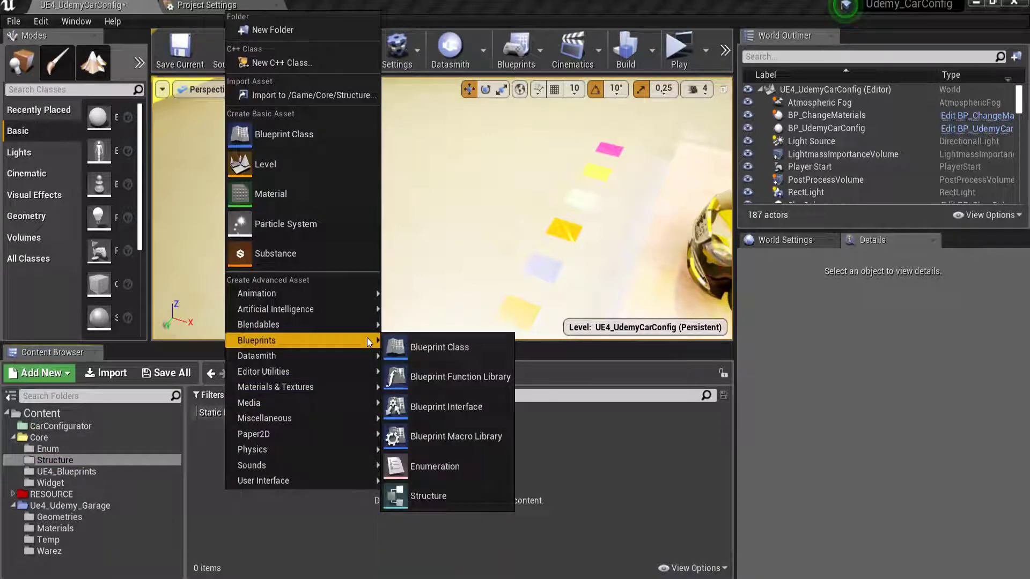
pyautogui.click(428, 494)
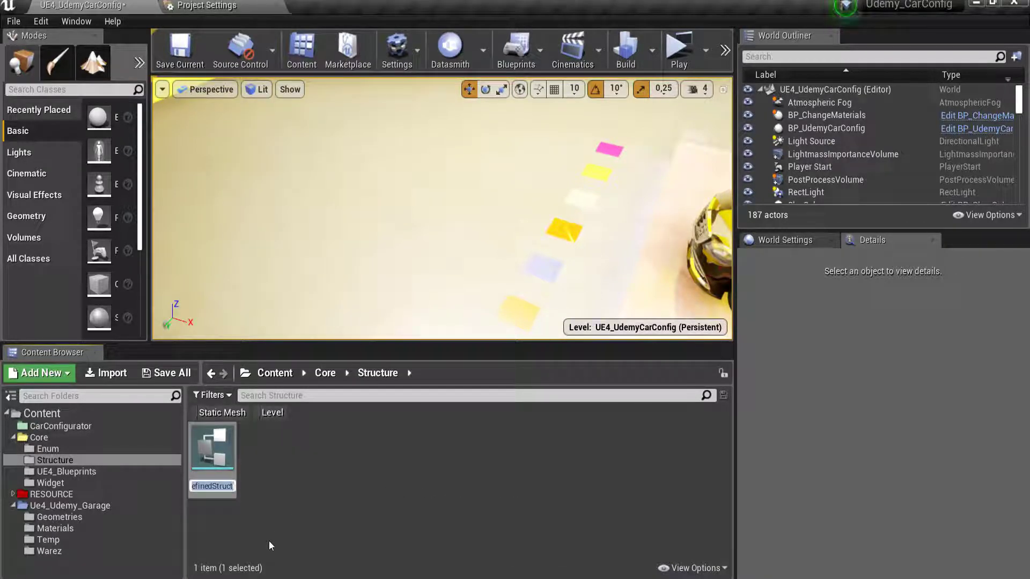
pyautogui.write('S')
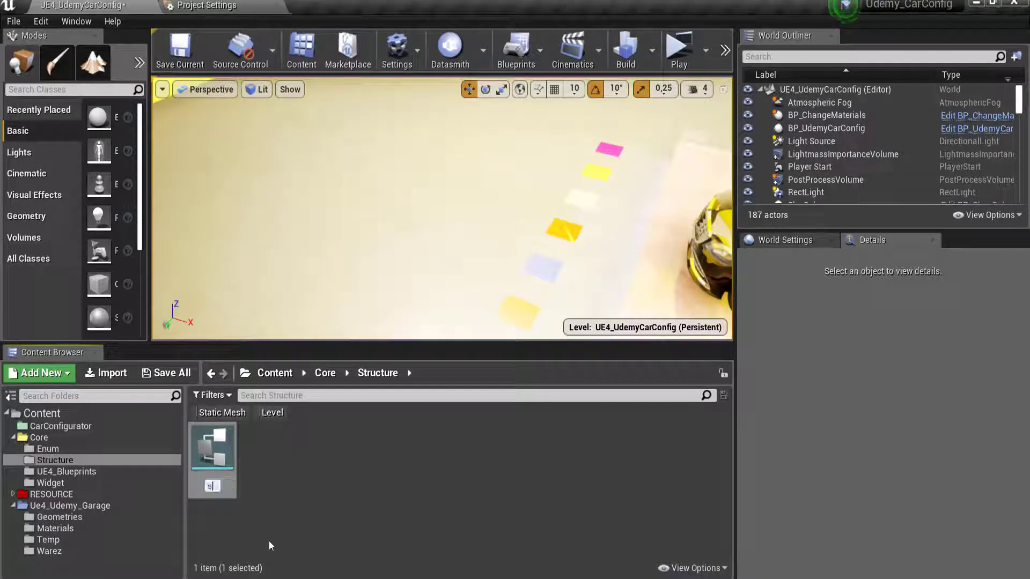
pyautogui.write('_')
pyautogui.write('Cam')
pyautogui.write('era')
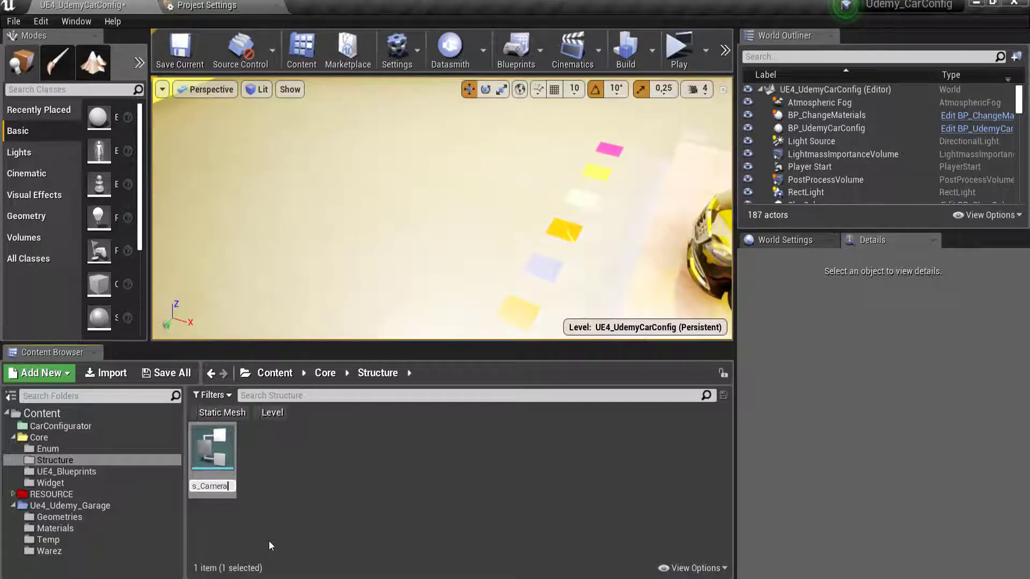
pyautogui.write('s')
pyautogui.press('Return')
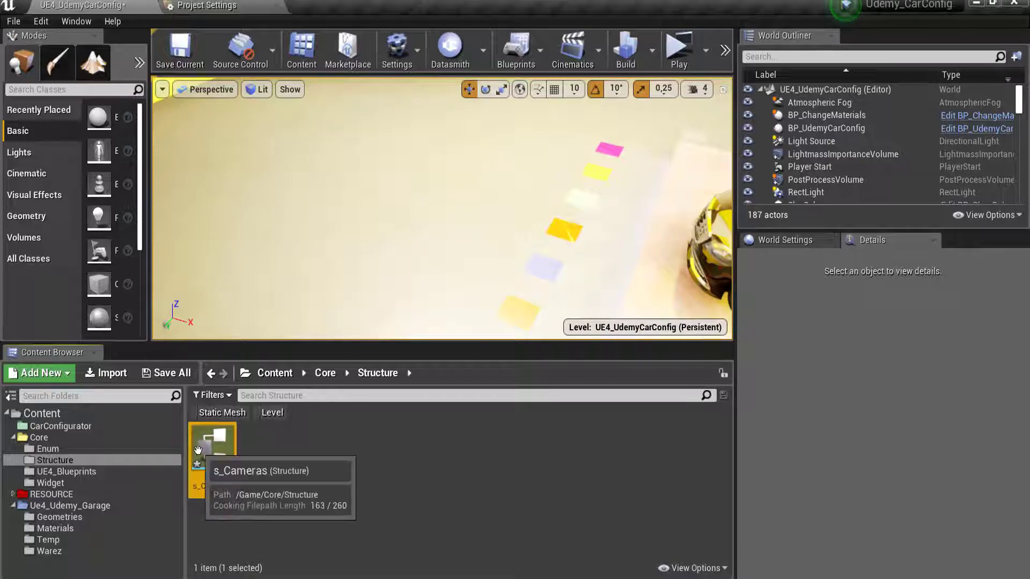
pyautogui.doubleClick(197, 449)
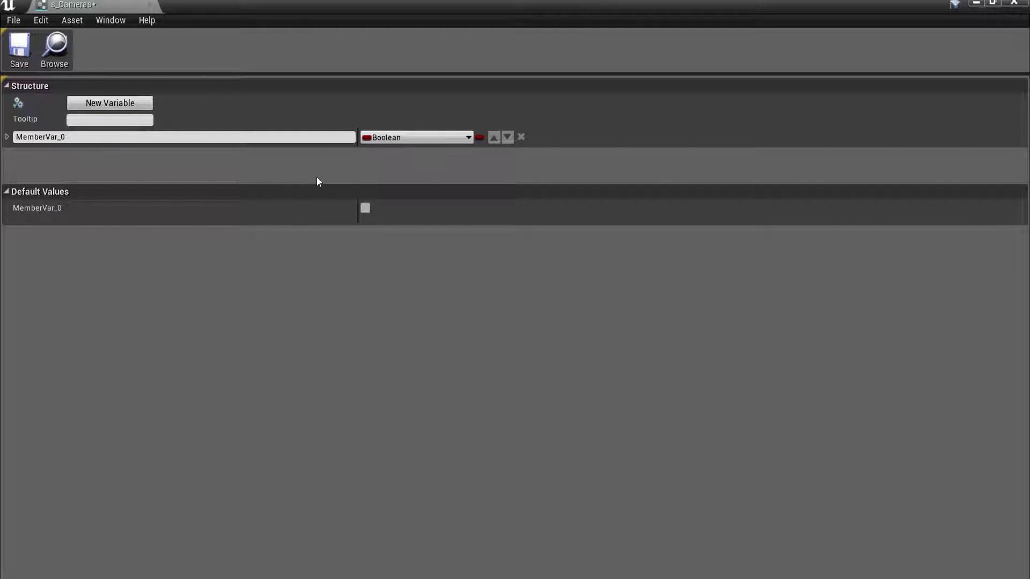
# Rename the first member to Cam1 and set its type to Camera Actor
pyautogui.click(75, 137)
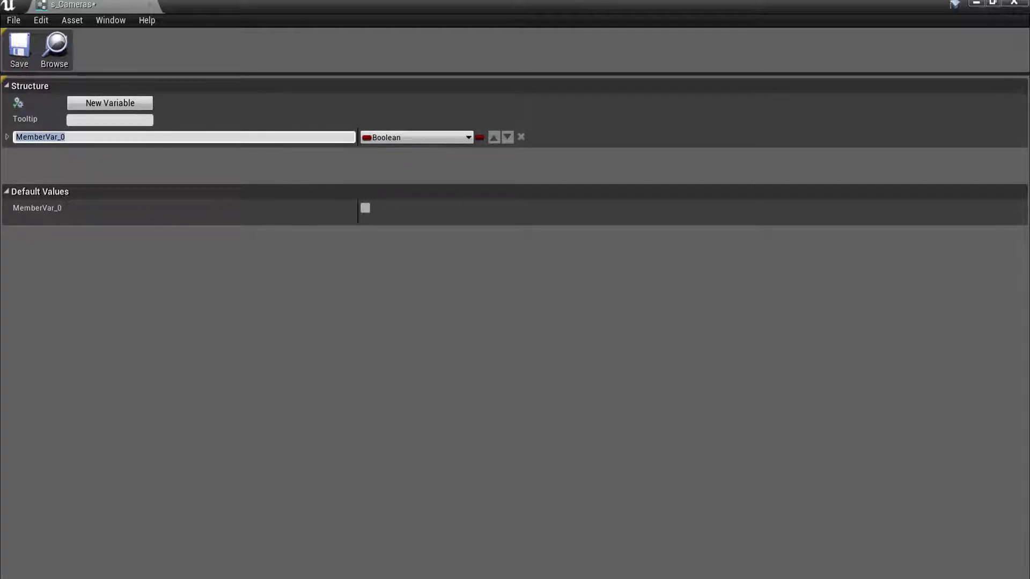
pyautogui.write('Cam1')
pyautogui.press('Return')
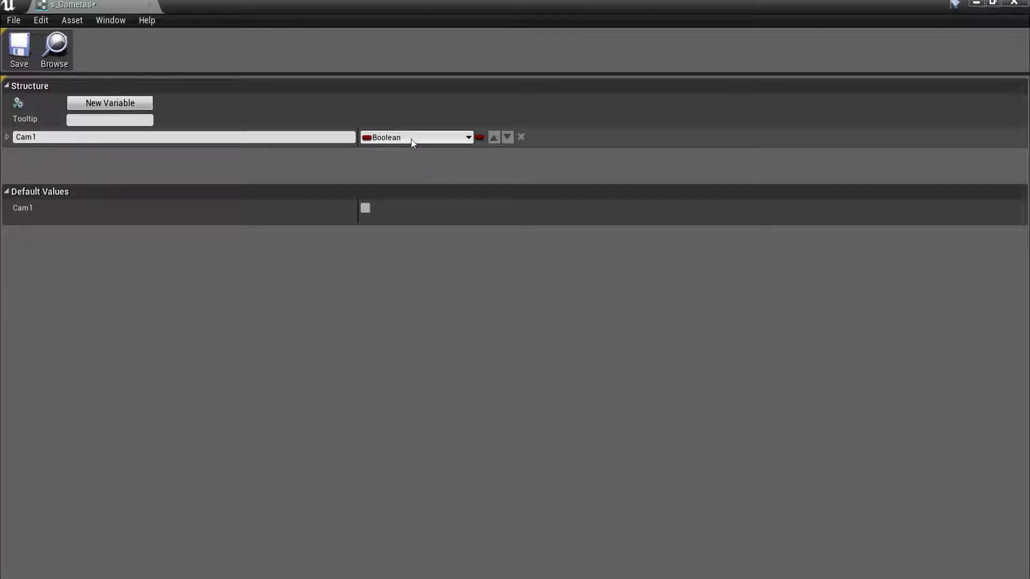
pyautogui.click(410, 139)
pyautogui.write('c')
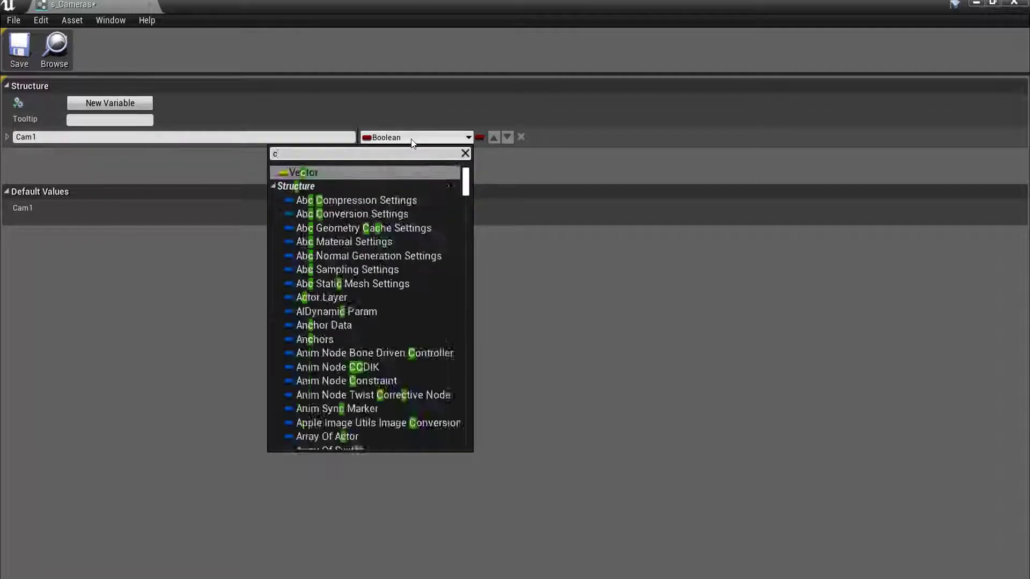
pyautogui.write('amera')
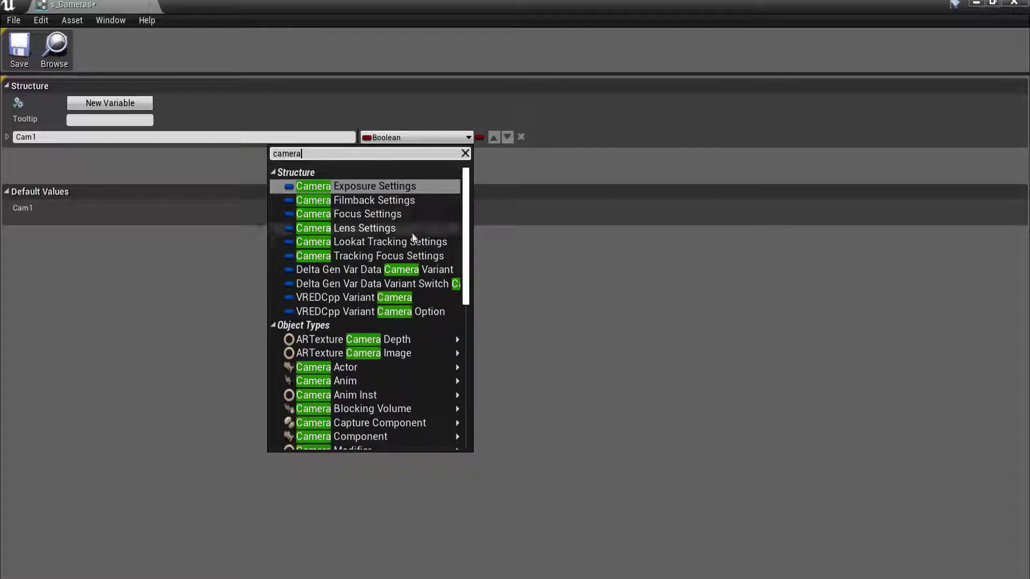
pyautogui.click(389, 367)
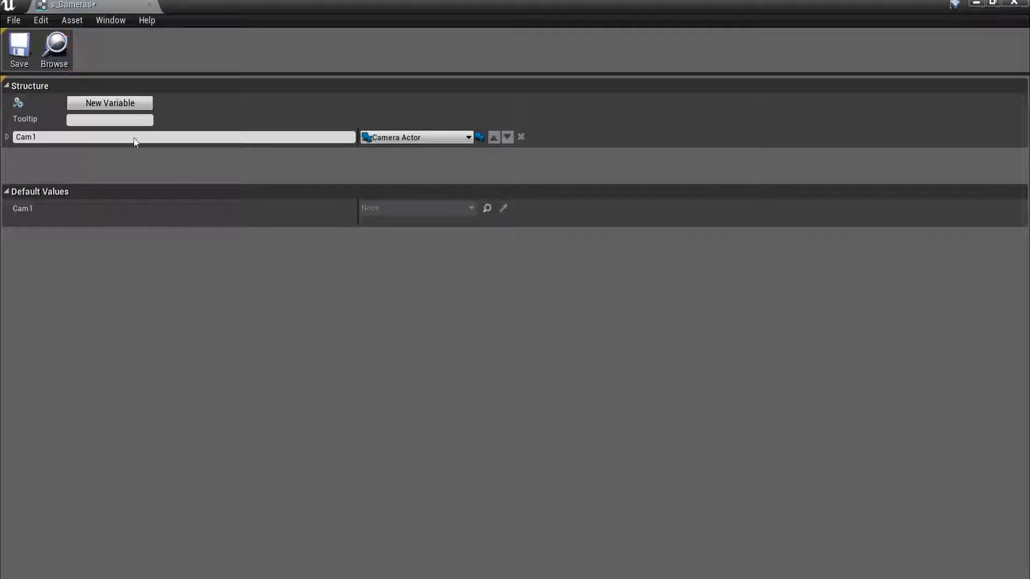
# Add five more Camera Actor variables to the structure
pyautogui.click(121, 102)
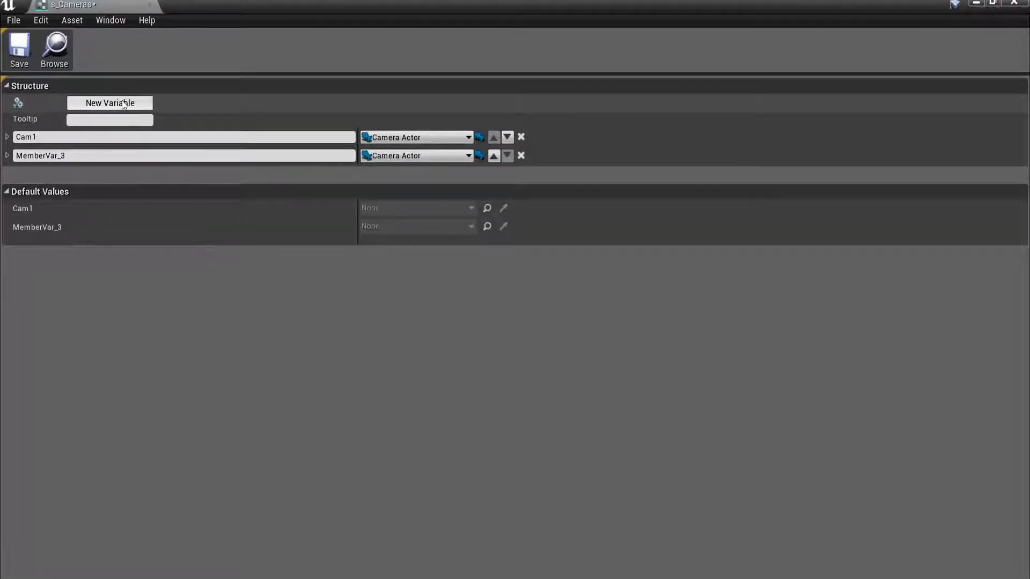
pyautogui.click(122, 104)
pyautogui.click(122, 103)
pyautogui.click(122, 102)
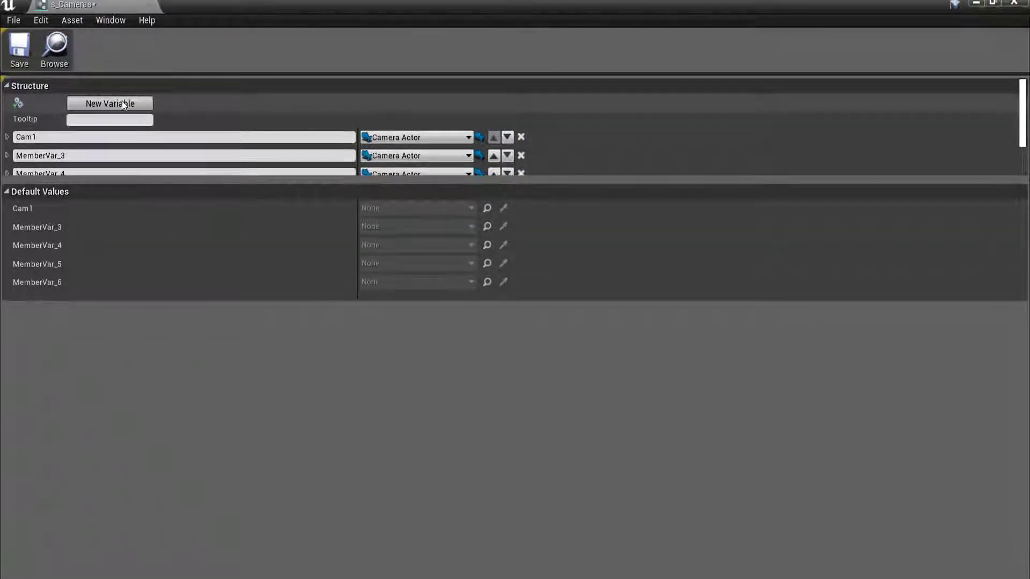
pyautogui.click(122, 102)
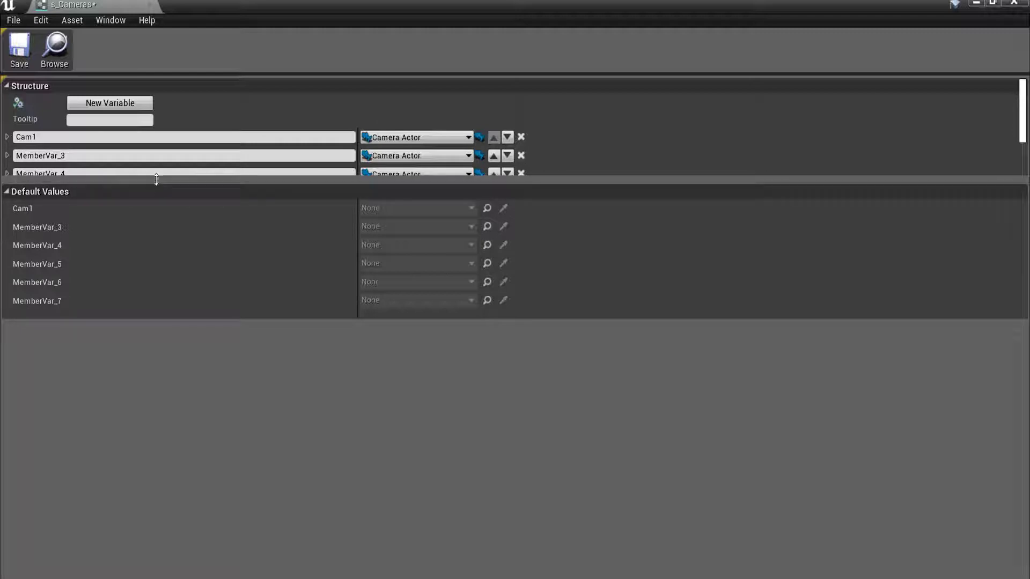
pyautogui.moveTo(152, 182); pyautogui.dragTo(166, 300)
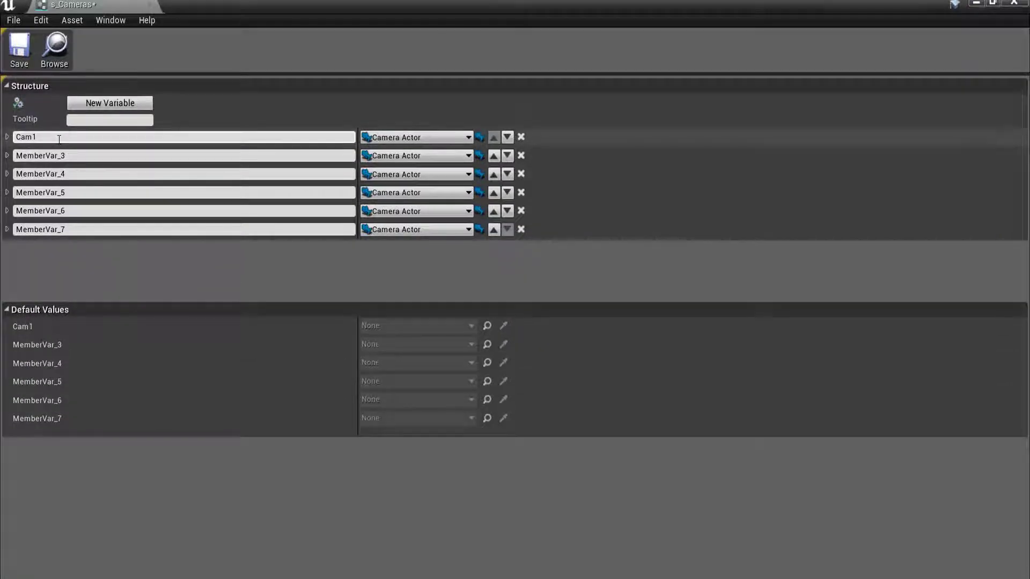
# Rename MemberVar_3 and MemberVar_4 to Cam2 and Cam3
pyautogui.click(85, 137)
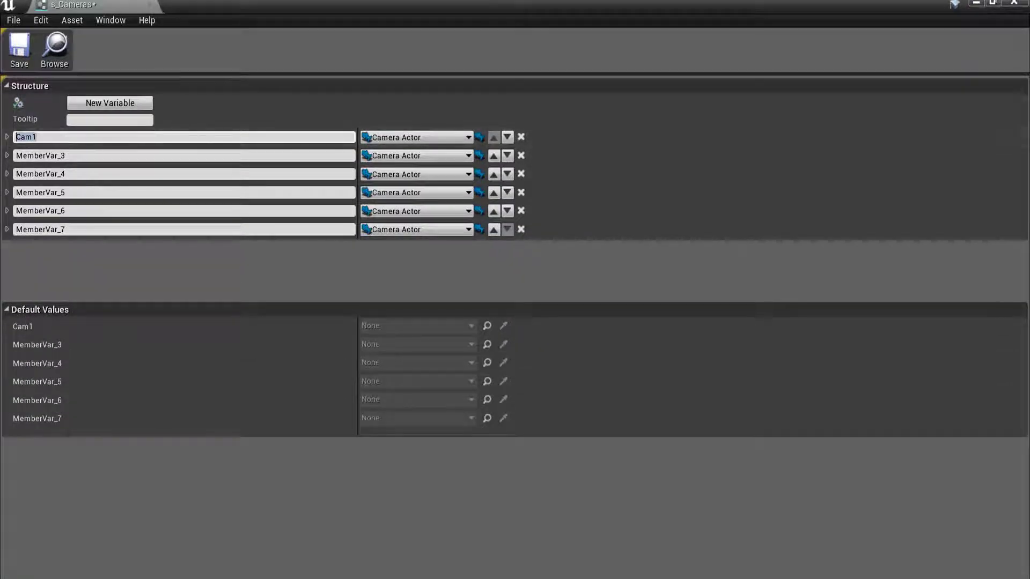
pyautogui.click(108, 155)
pyautogui.write('Cam1')
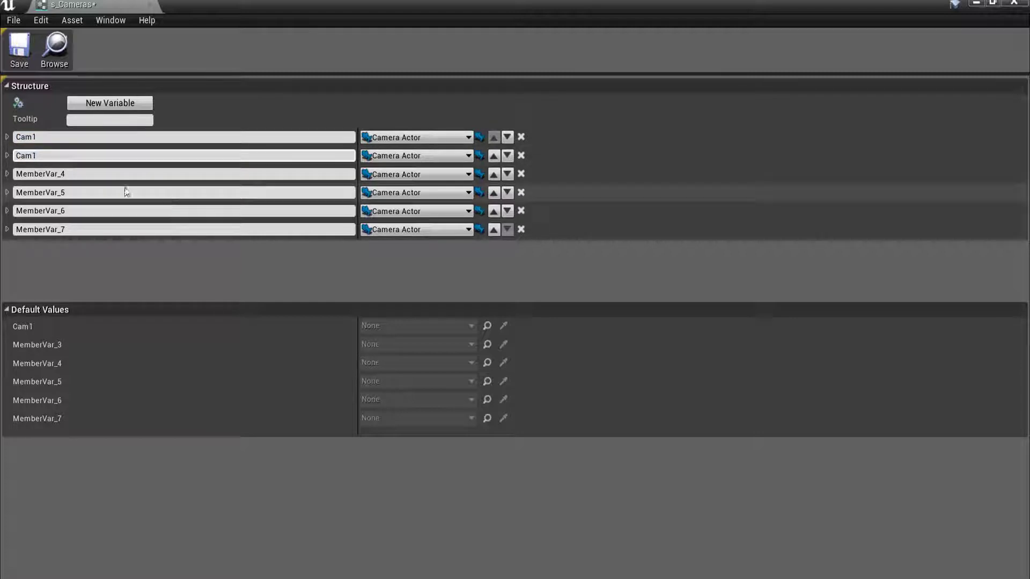
pyautogui.click(96, 173)
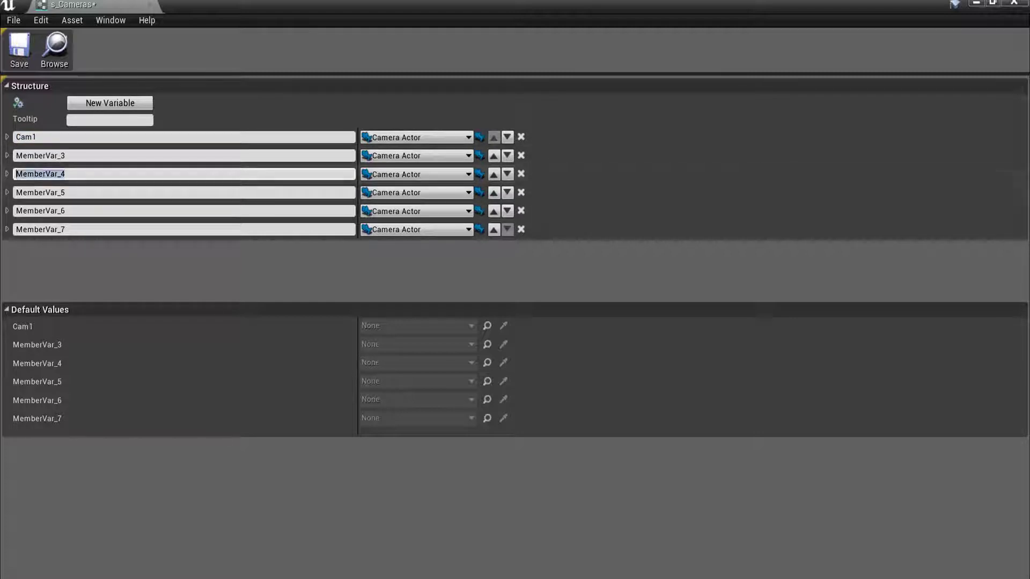
pyautogui.click(128, 154)
pyautogui.write('Cam1')
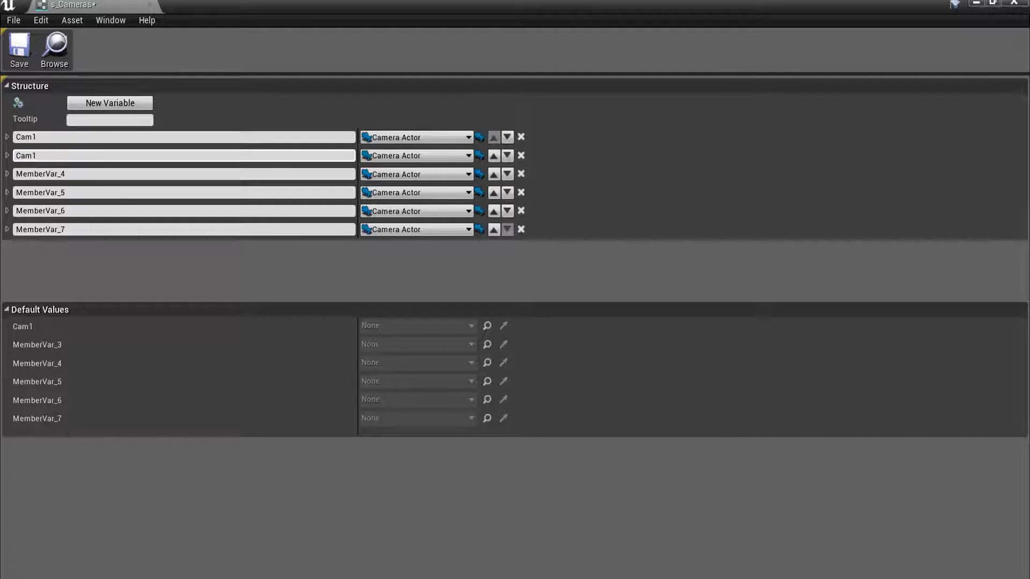
pyautogui.write('2')
pyautogui.press('Return')
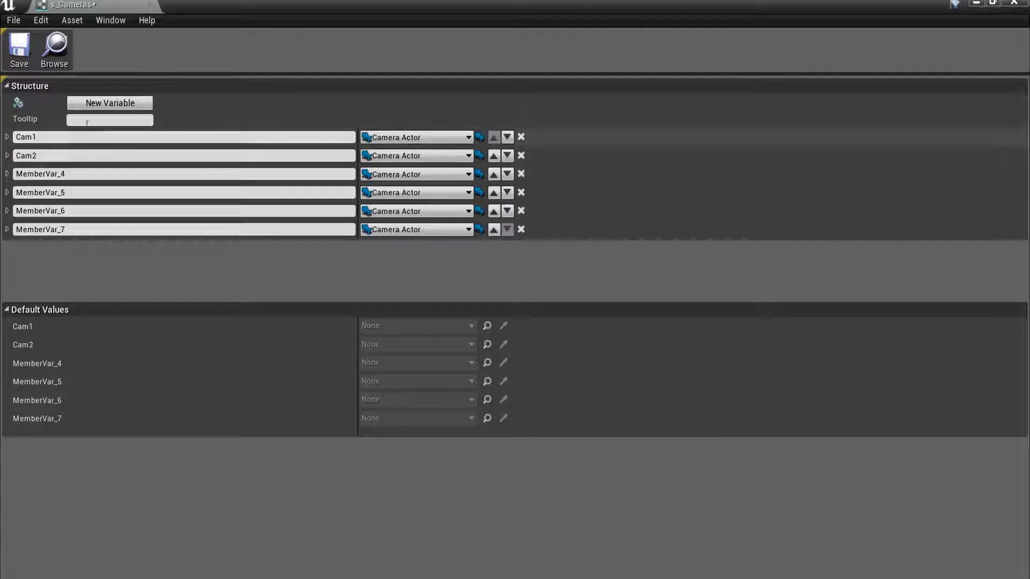
pyautogui.click(85, 173)
pyautogui.write('Cam1')
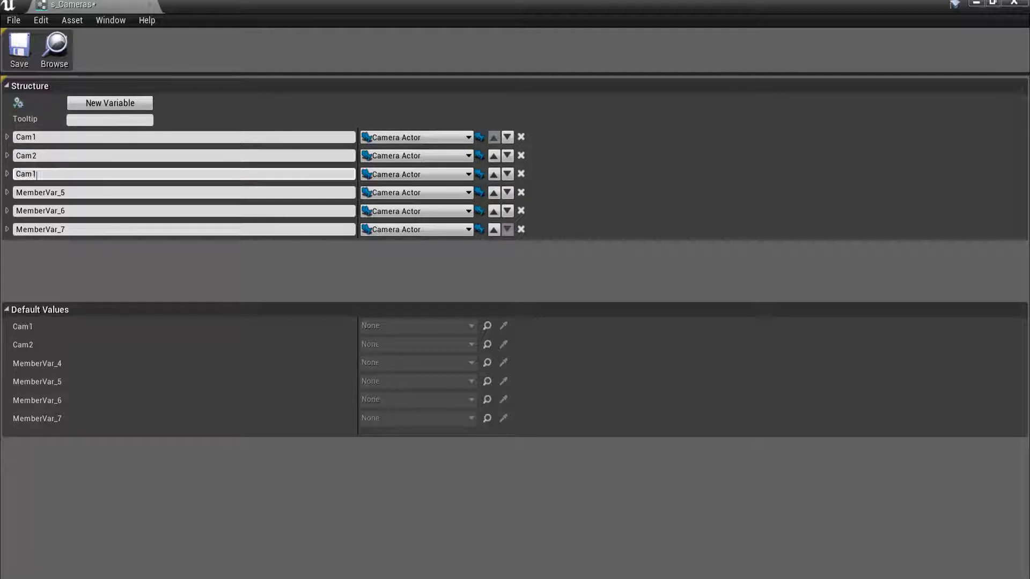
pyautogui.write('3')
pyautogui.press('Return')
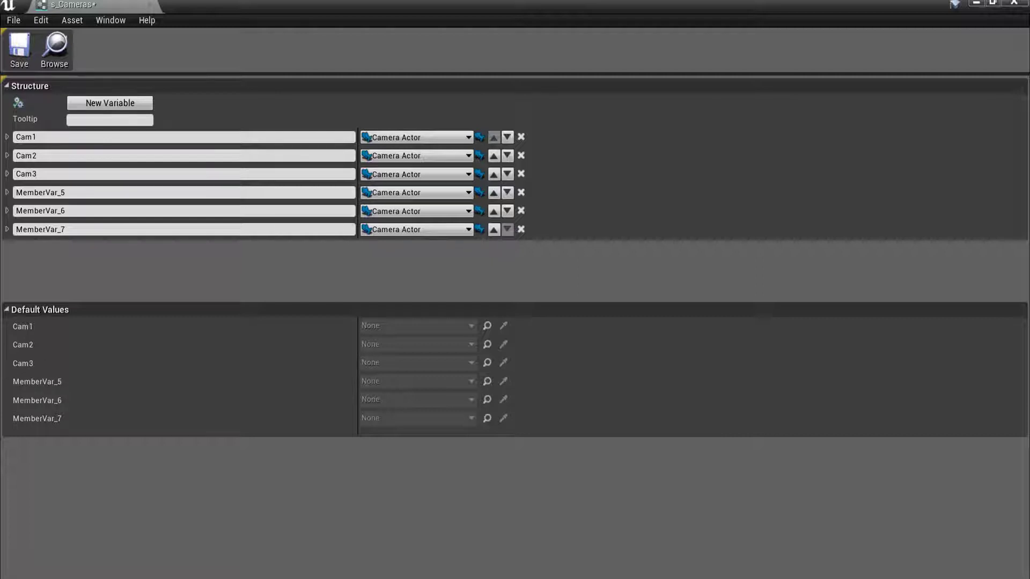
# Rename the remaining three variables to Cam4, Cam5 and Cam6
pyautogui.click(71, 192)
pyautogui.write('Cam1')
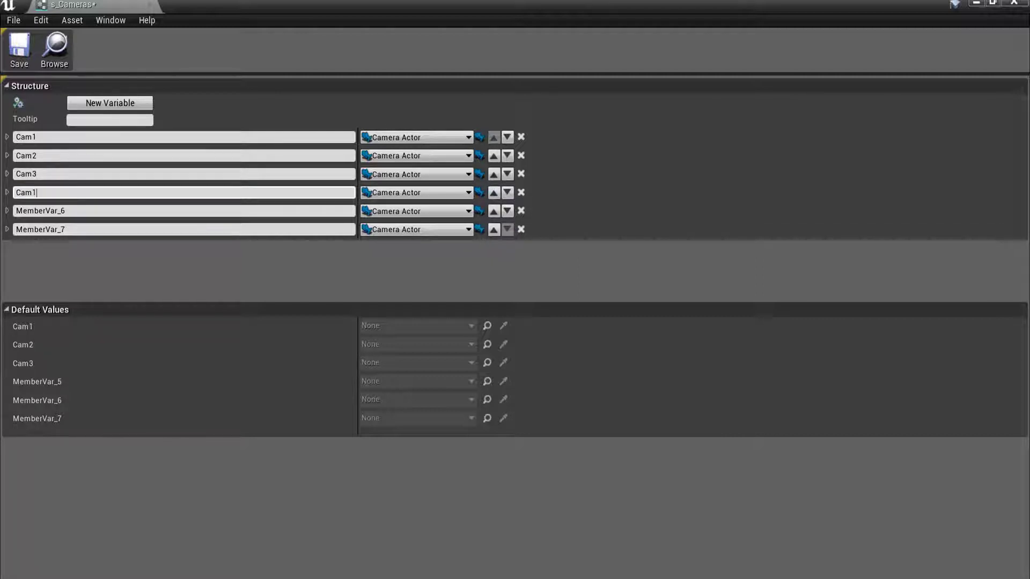
pyautogui.write('4')
pyautogui.press('Return')
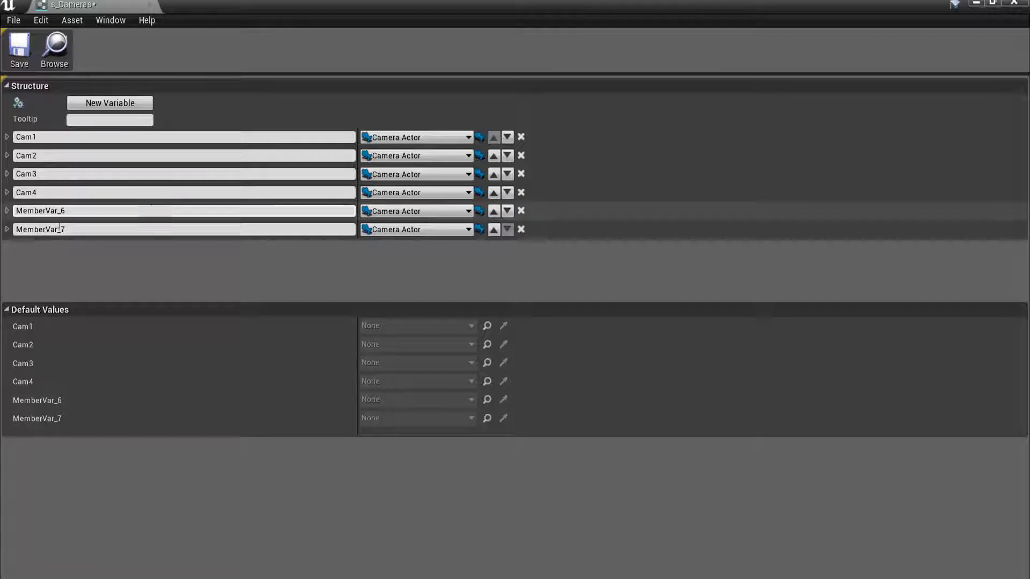
pyautogui.click(73, 210)
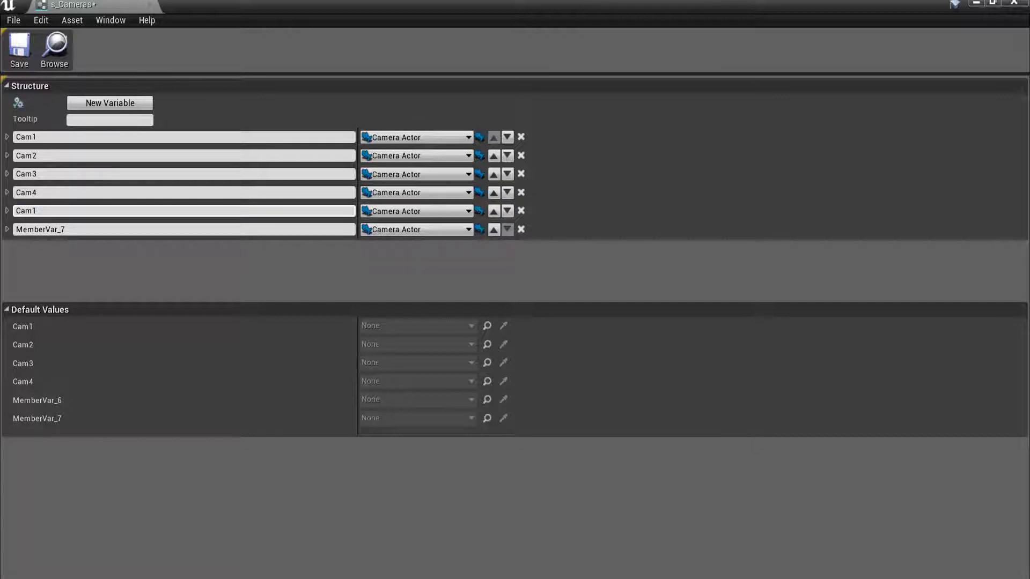
pyautogui.write('5')
pyautogui.press('Return')
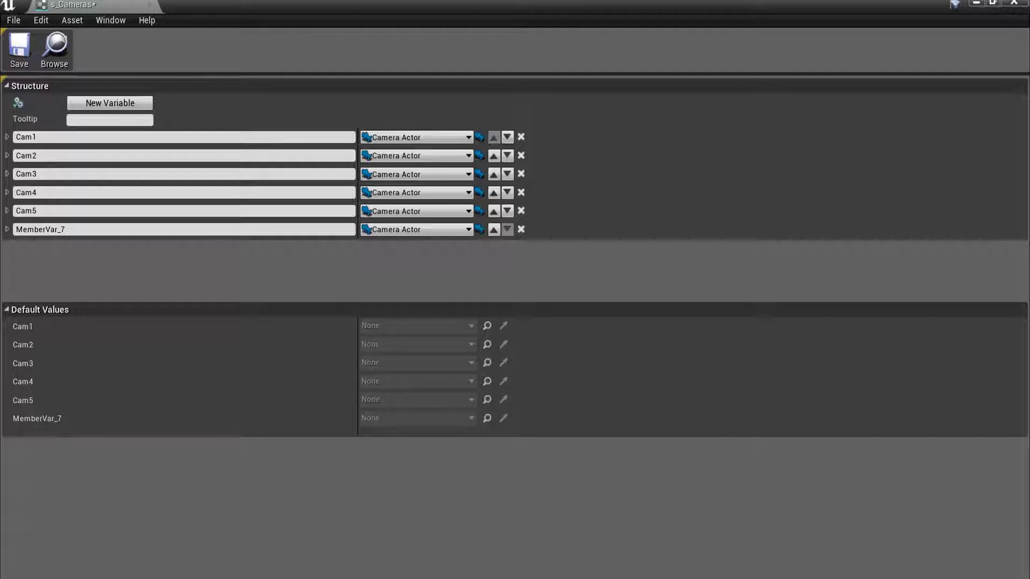
pyautogui.click(65, 229)
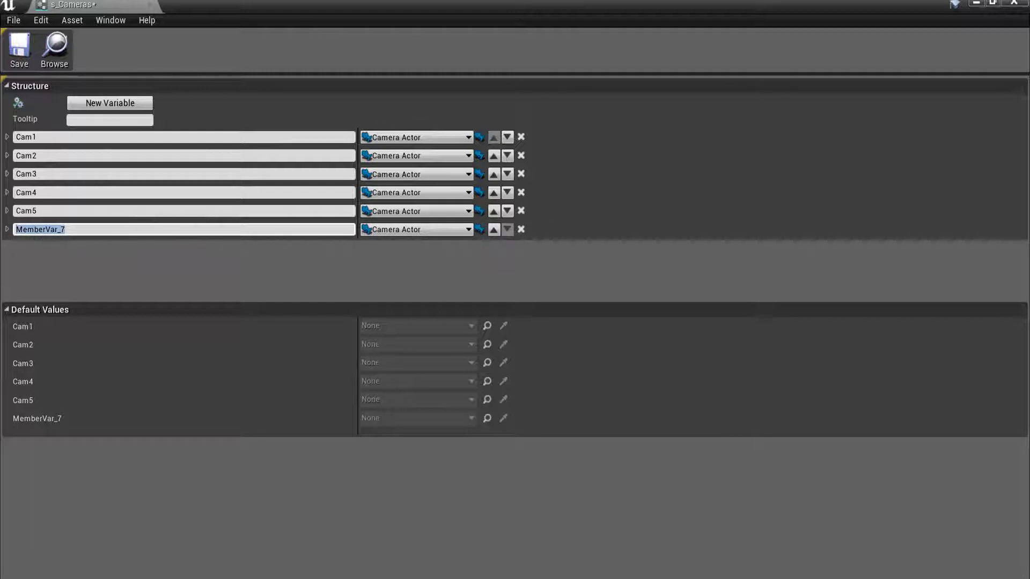
pyautogui.write('Cam6')
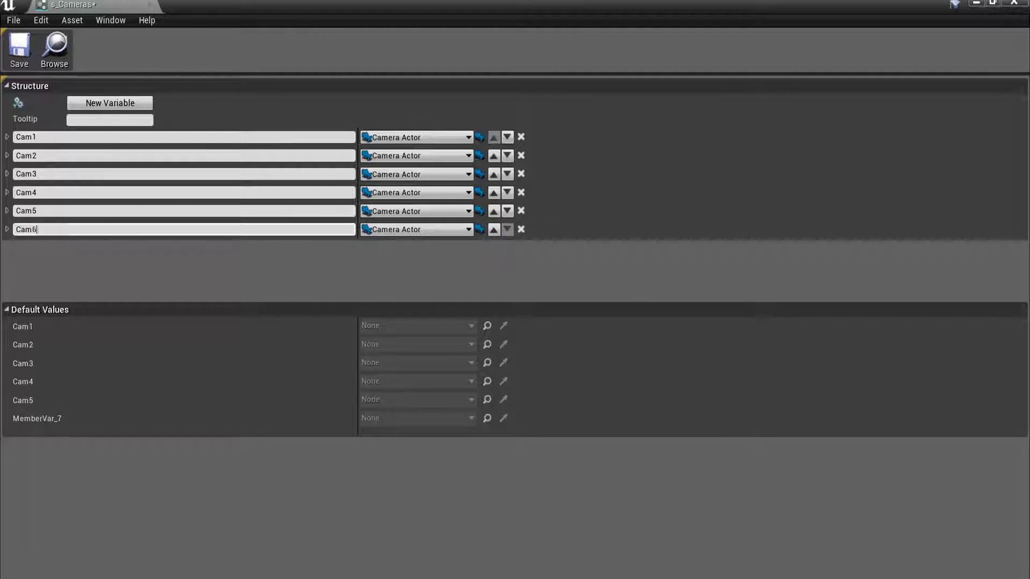
pyautogui.press('Return')
pyautogui.click(153, 5)
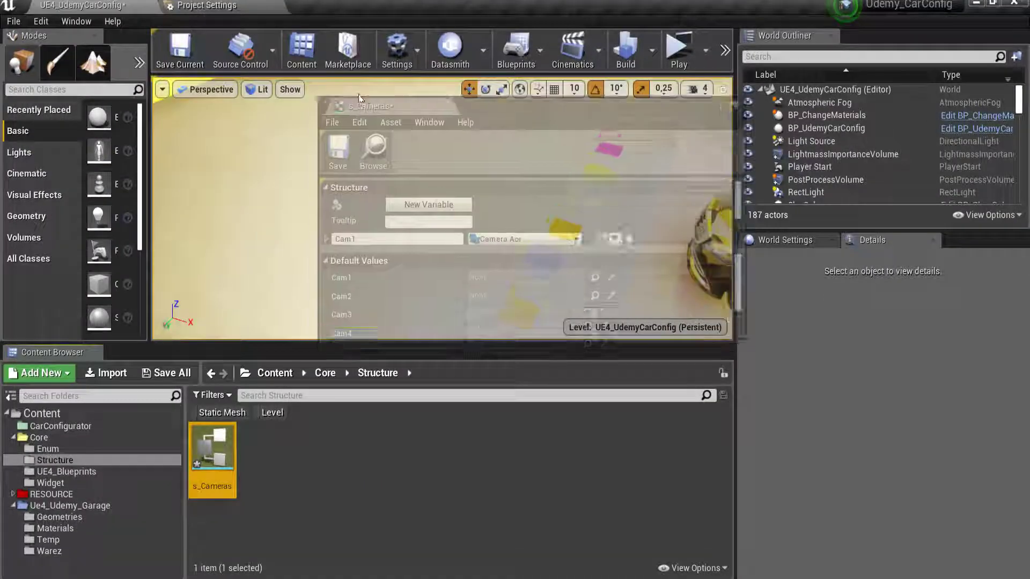
pyautogui.moveTo(359, 98); pyautogui.dragTo(371, 8)
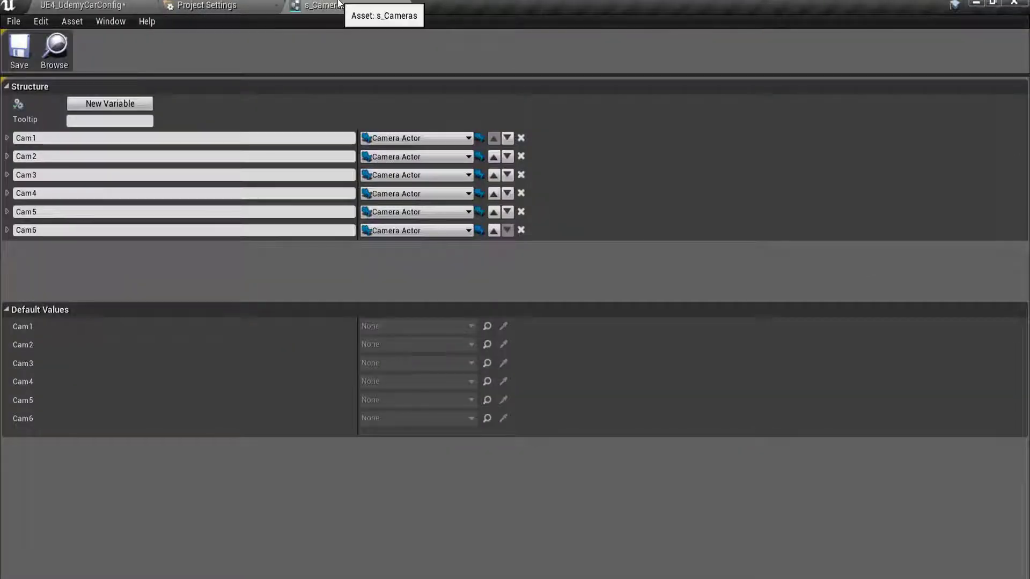
pyautogui.click(19, 49)
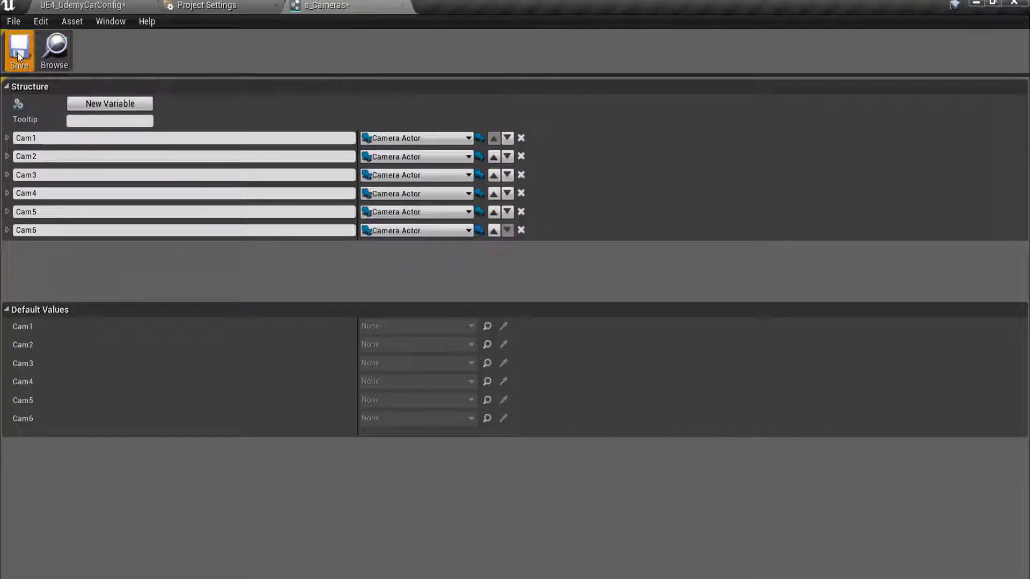
pyautogui.click(80, 6)
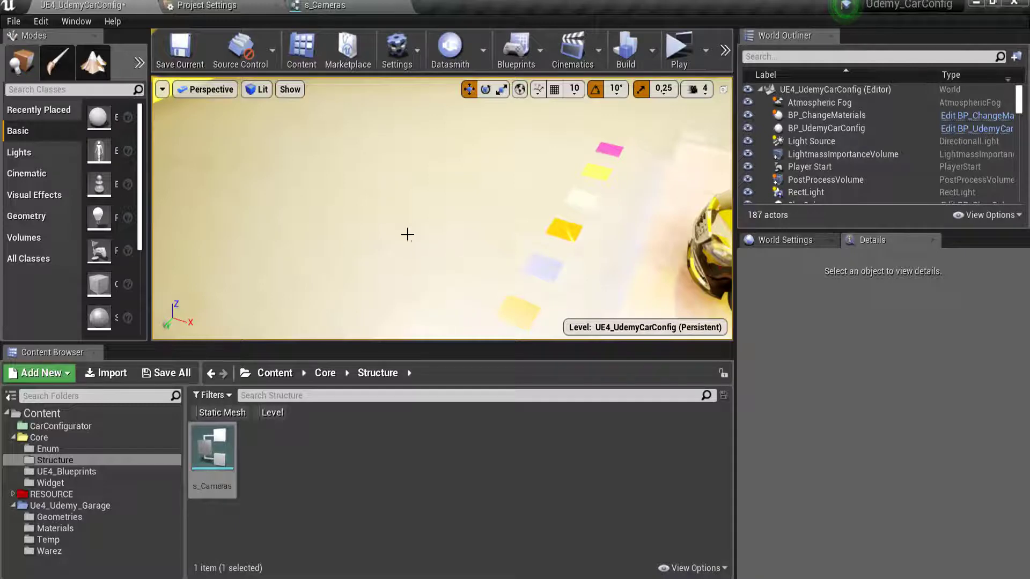
pyautogui.click(458, 228)
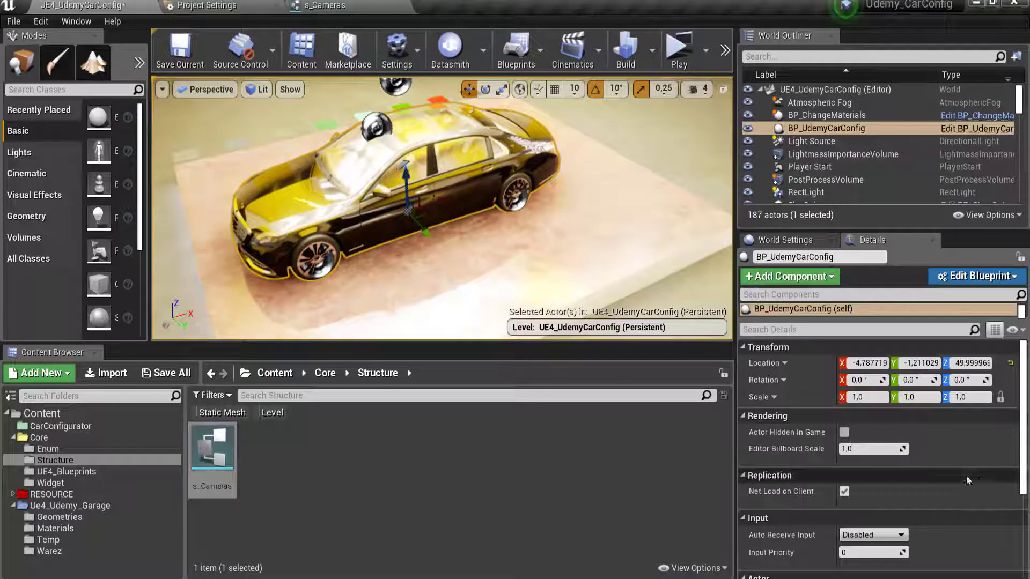
pyautogui.click(978, 277)
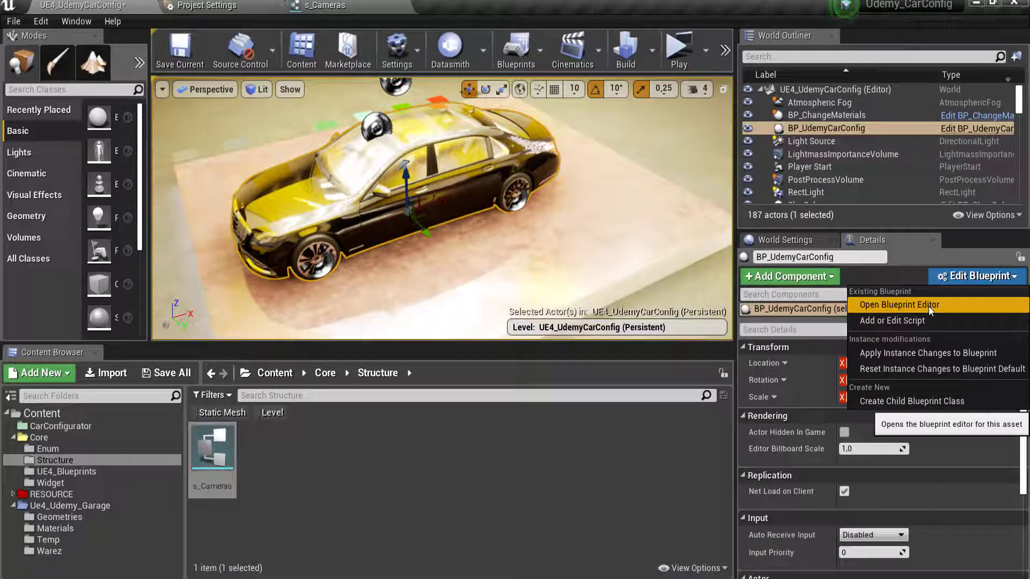
pyautogui.click(936, 304)
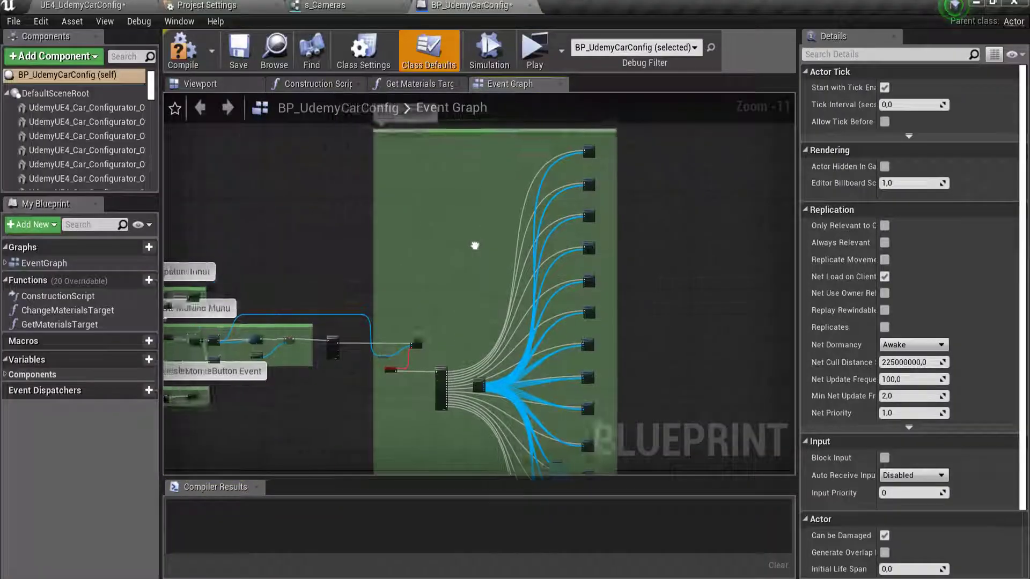
pyautogui.scroll(-1, 391, 289)
pyautogui.scroll(3, 386, 343)
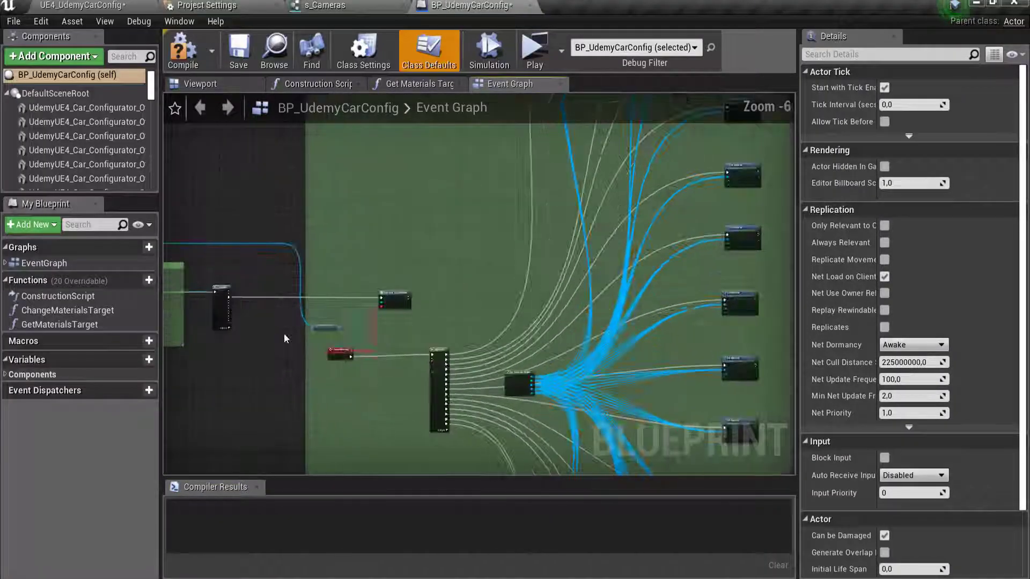
pyautogui.scroll(3, 386, 260)
pyautogui.moveTo(436, 279); pyautogui.dragTo(283, 368, button='right')
pyautogui.scroll(-4, 383, 279)
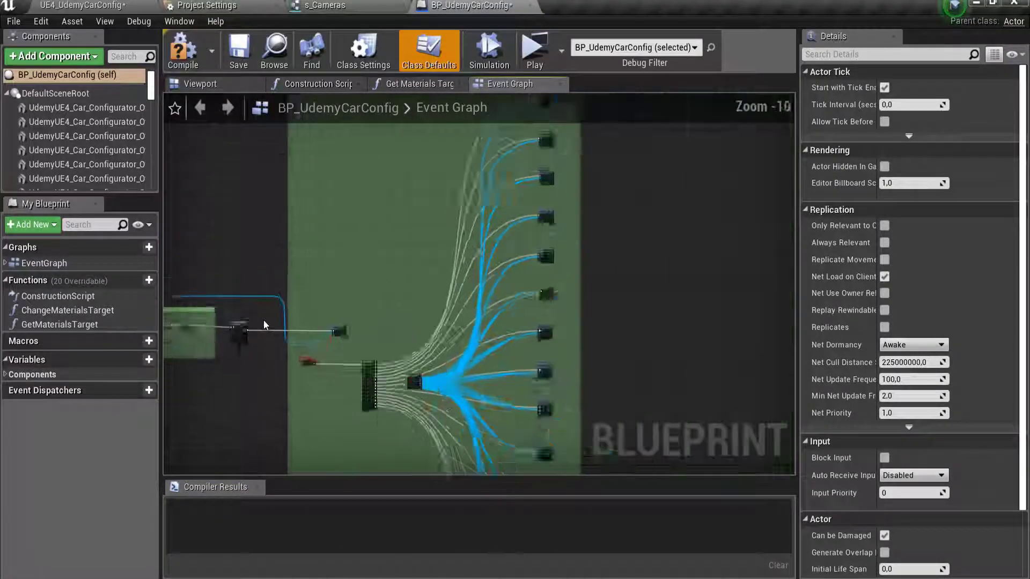
pyautogui.scroll(-1, 383, 279)
pyautogui.scroll(-1, 381, 363)
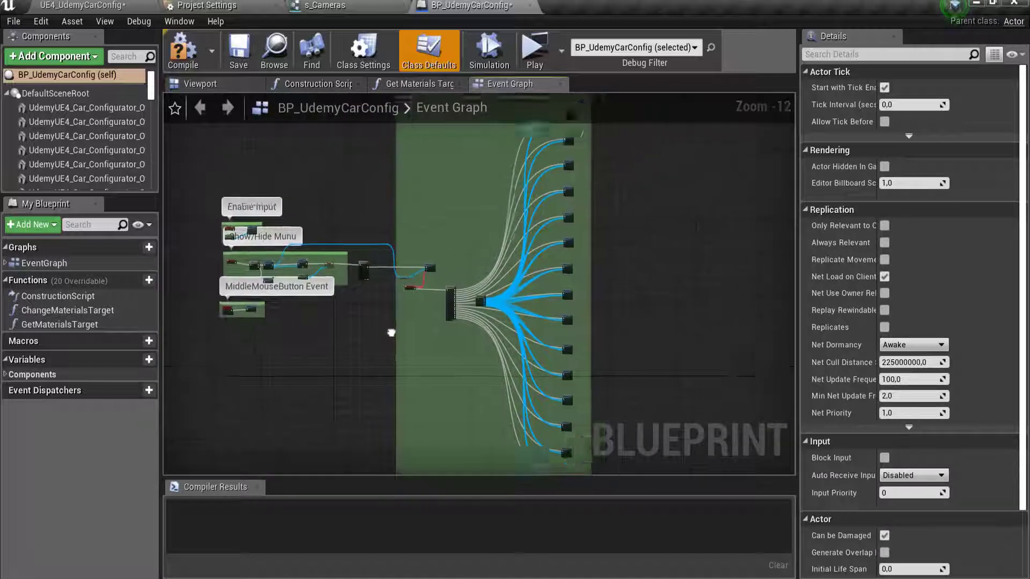
pyautogui.scroll(1, 356, 299)
pyautogui.scroll(2, 362, 293)
pyautogui.scroll(6, 367, 289)
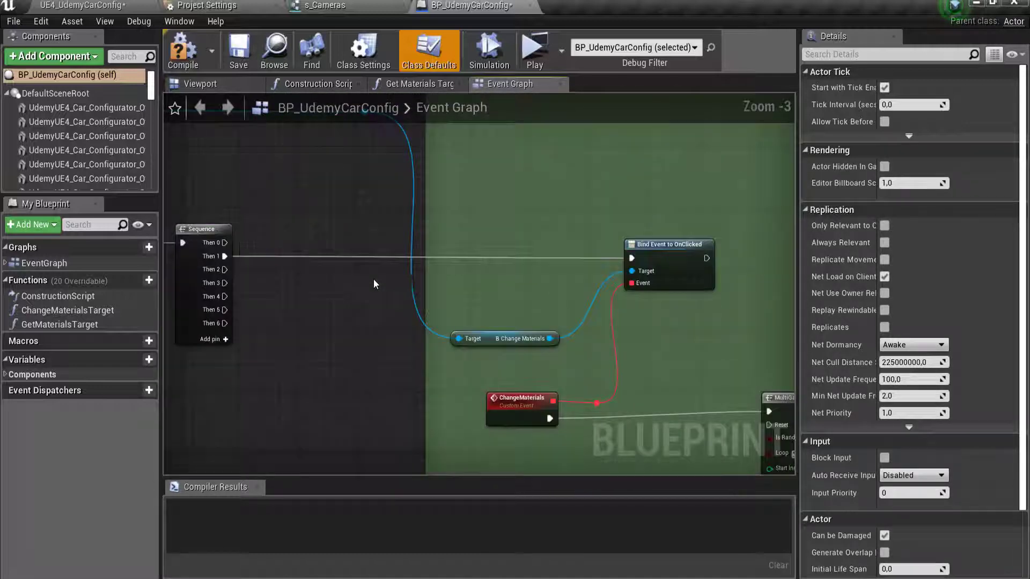
pyautogui.scroll(-3, 367, 289)
pyautogui.scroll(-3, 367, 289)
pyautogui.moveTo(606, 301)
pyautogui.mouseDown(button='right')
pyautogui.moveTo(467, 309)
pyautogui.moveTo(436, 301)
pyautogui.mouseUp(button='right')
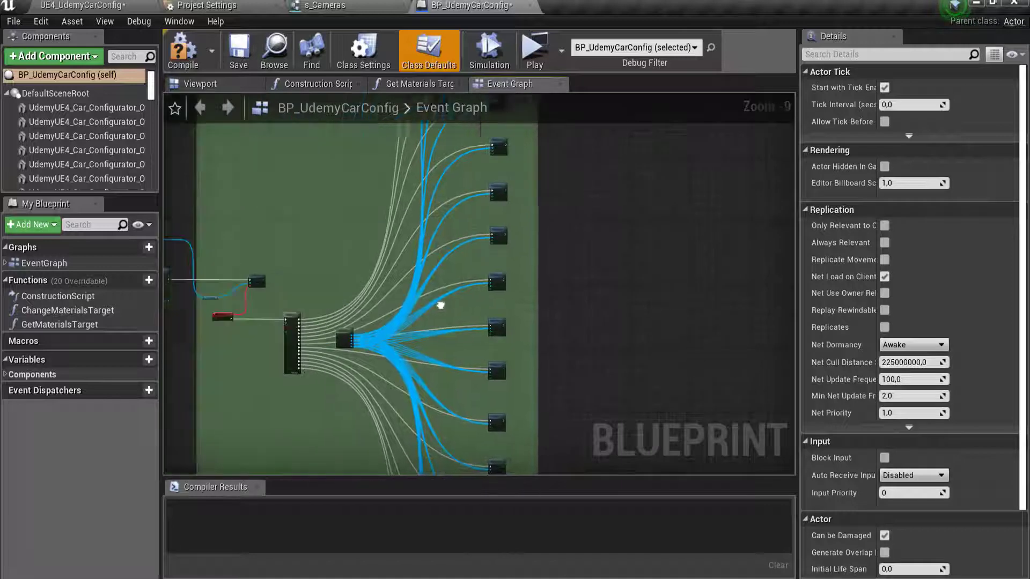
pyautogui.scroll(1, 356, 289)
pyautogui.scroll(2, 300, 268)
pyautogui.scroll(3, 186, 246)
pyautogui.scroll(-3, 186, 246)
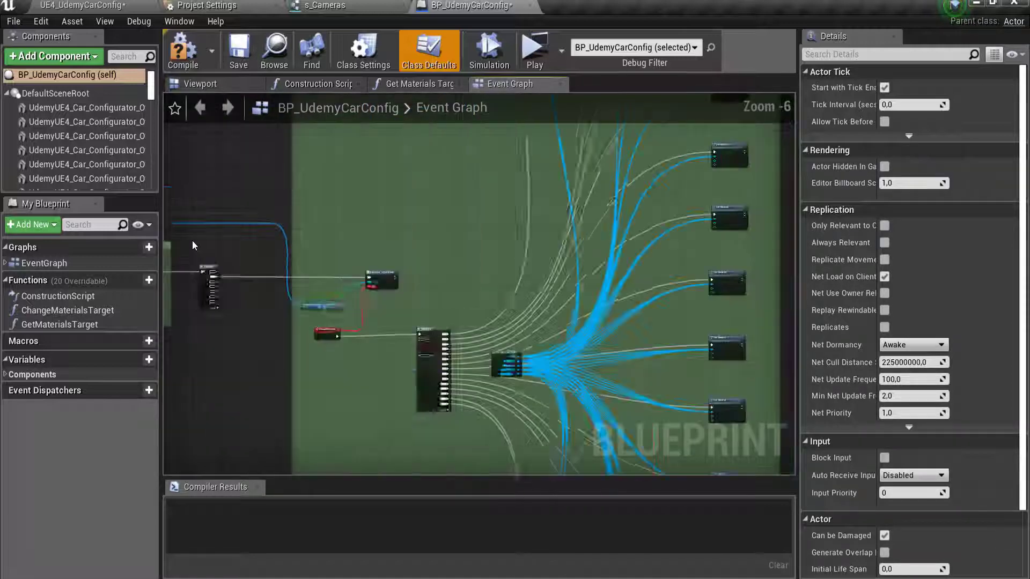
pyautogui.scroll(-3, 268, 236)
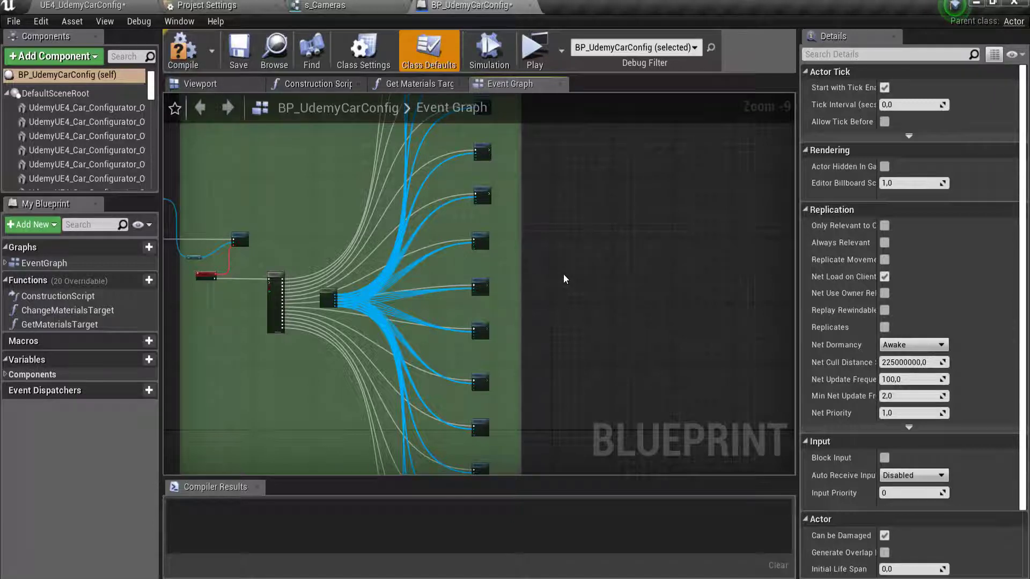
# Add a Custom Event node in empty graph space and rename it ChangeCameras
pyautogui.rightClick(564, 276)
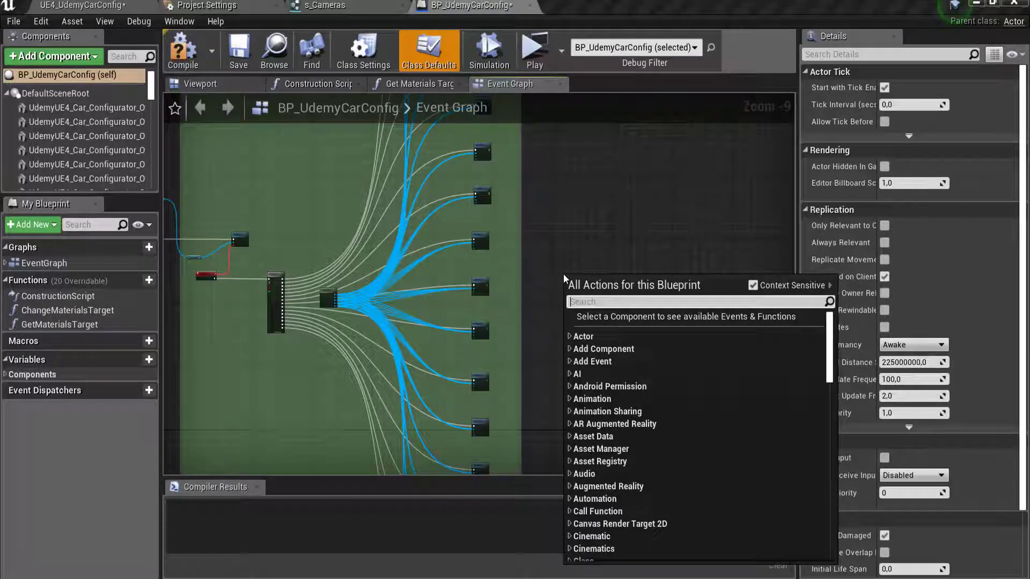
pyautogui.write('custom')
pyautogui.press('Return')
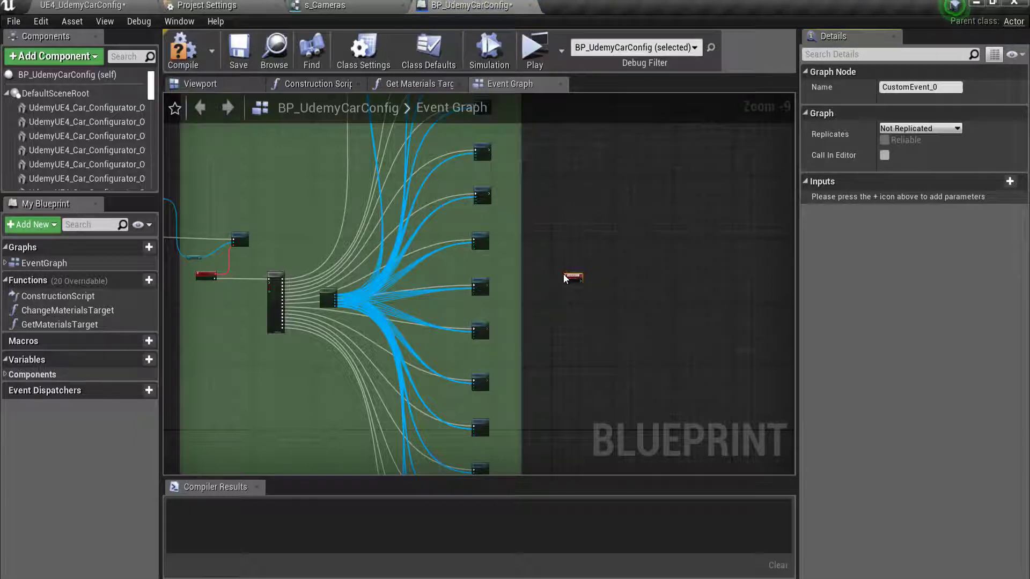
pyautogui.scroll(10, 574, 274)
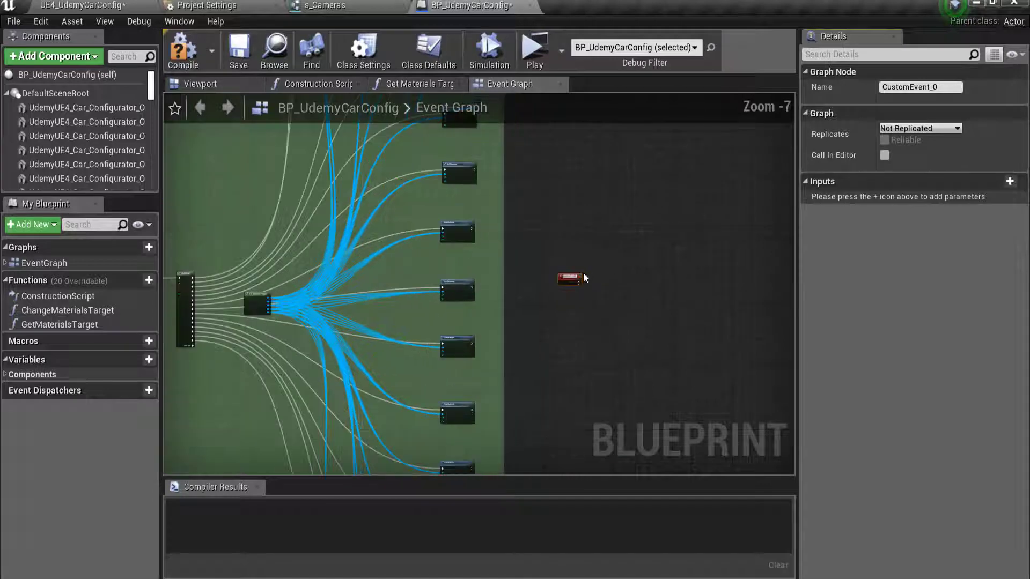
pyautogui.doubleClick(544, 285)
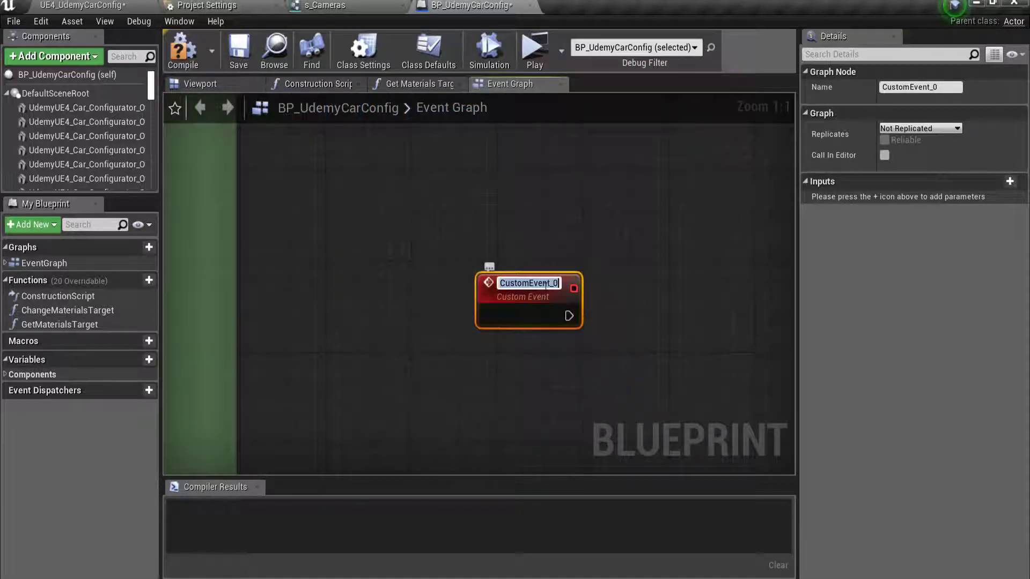
pyautogui.write('Ca')
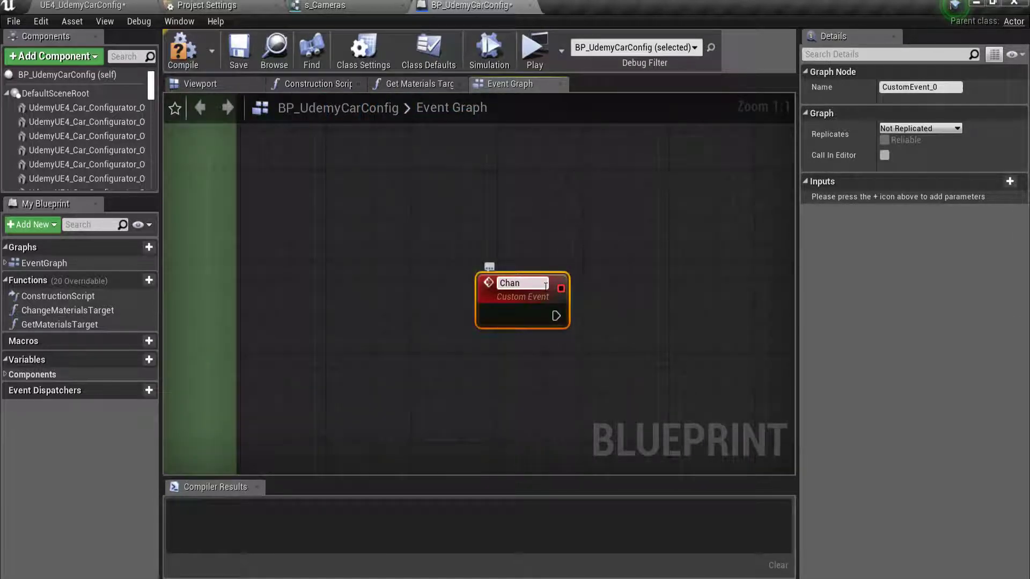
pyautogui.write('meras')
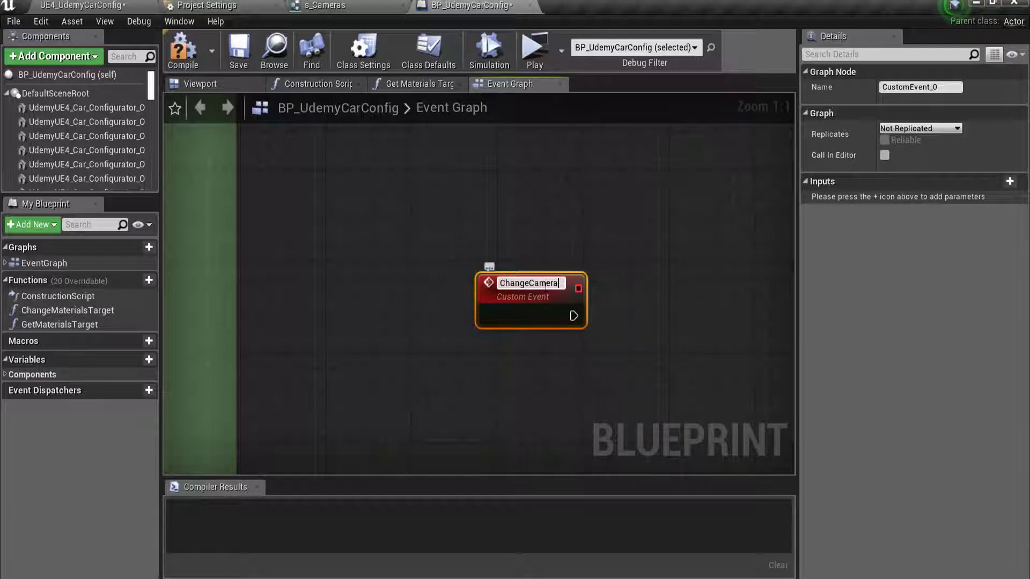
pyautogui.press('Return')
pyautogui.scroll(-5, 563, 306)
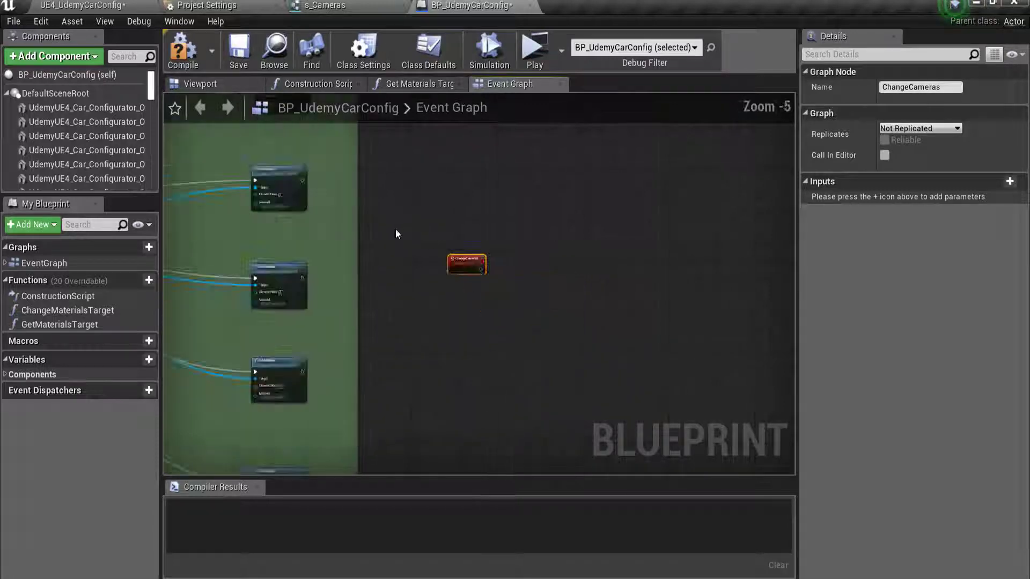
pyautogui.scroll(-2, 440, 261)
pyautogui.scroll(6, 442, 266)
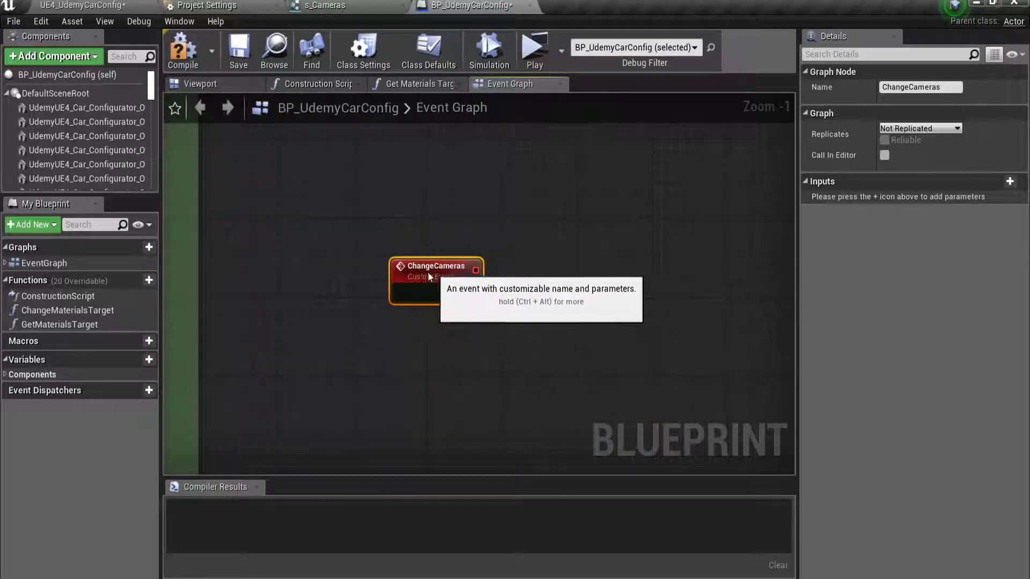
pyautogui.scroll(-1, 344, 245)
pyautogui.scroll(1, 405, 308)
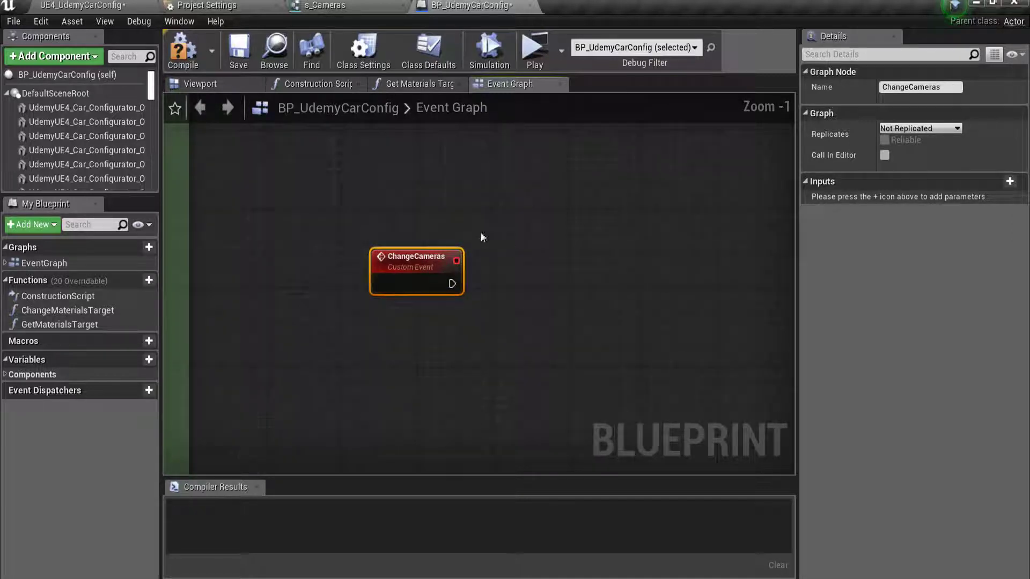
pyautogui.scroll(-5, 397, 276)
pyautogui.scroll(3, 380, 271)
pyautogui.scroll(3, 519, 295)
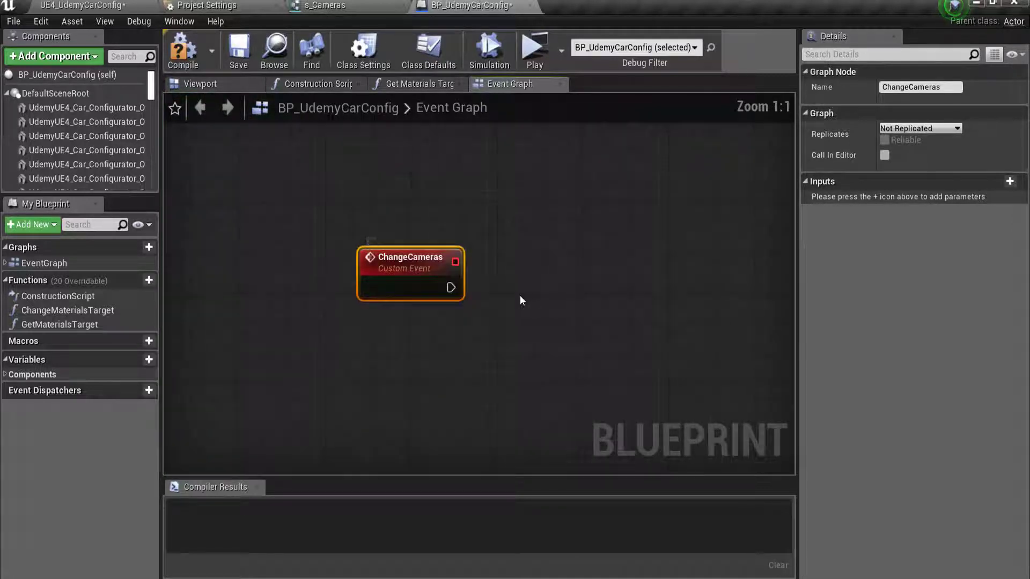
pyautogui.scroll(-3, 519, 295)
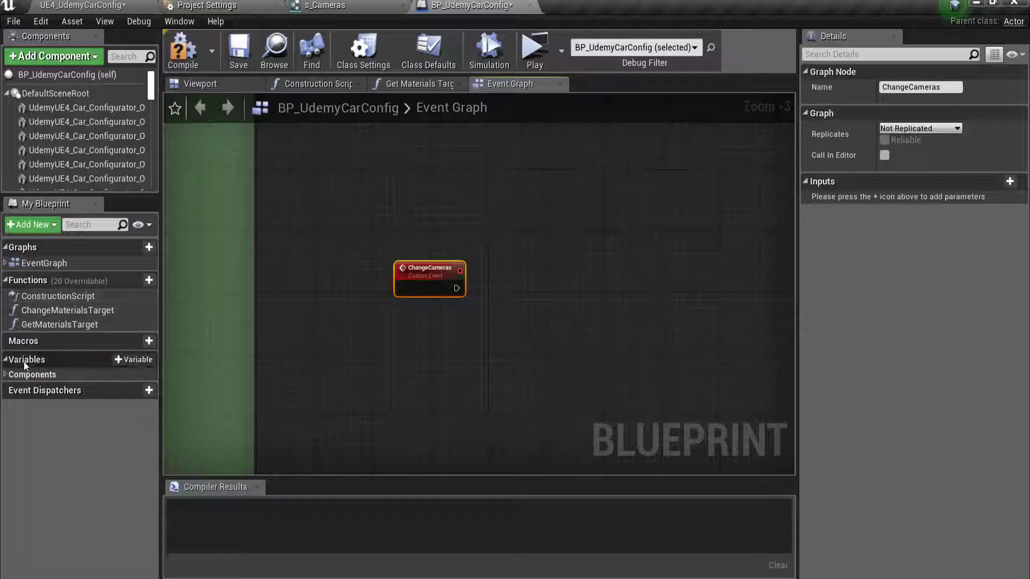
# Create a CameraList variable of type S Cameras and compile the blueprint with F7
pyautogui.click(134, 360)
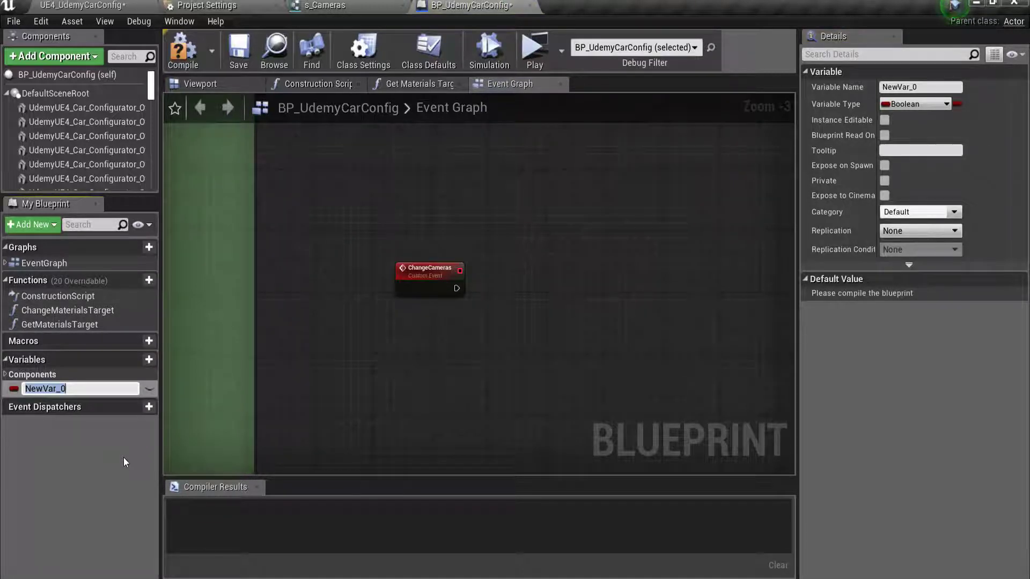
pyautogui.write('C')
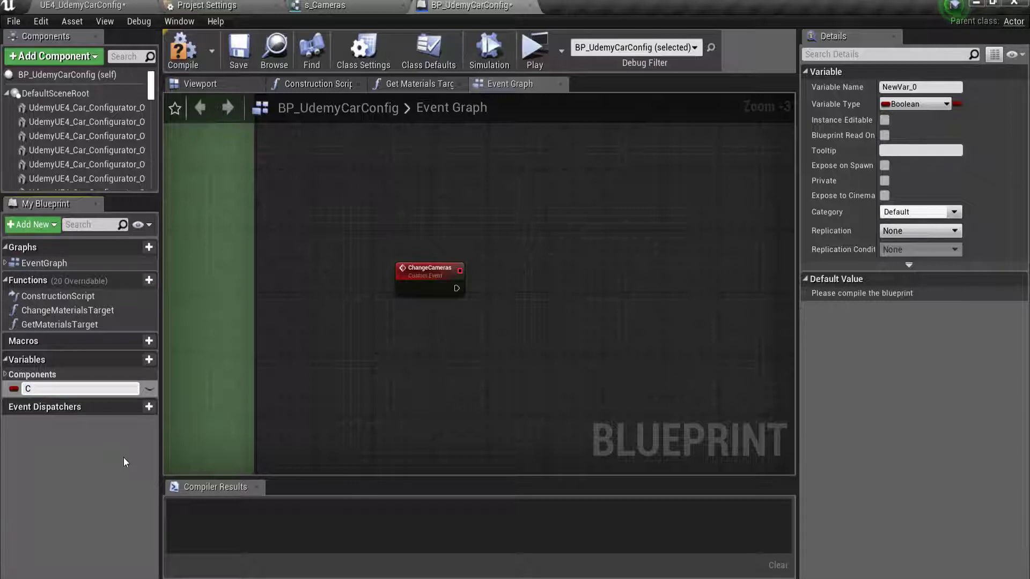
pyautogui.write('ameraList')
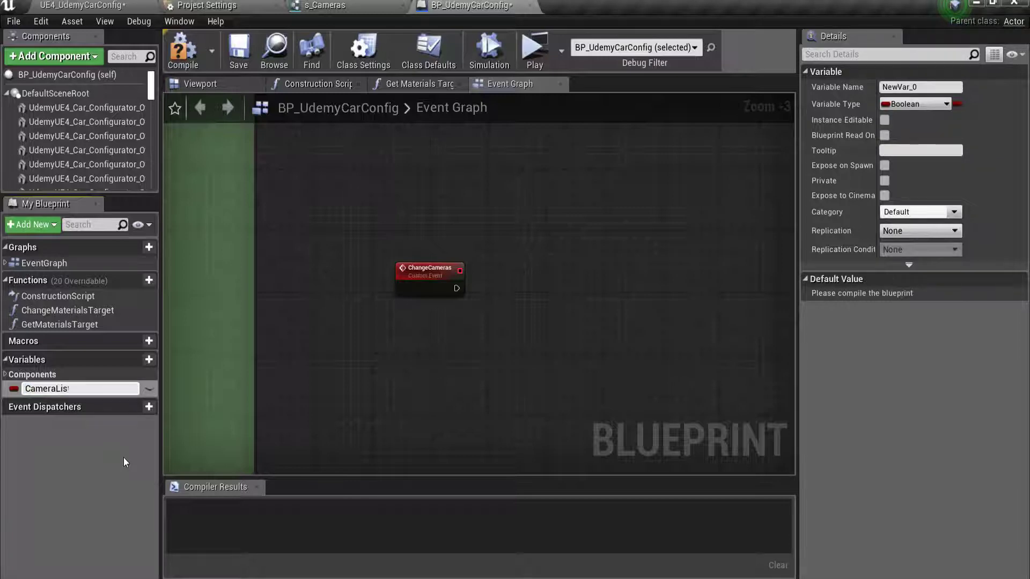
pyautogui.press('Return')
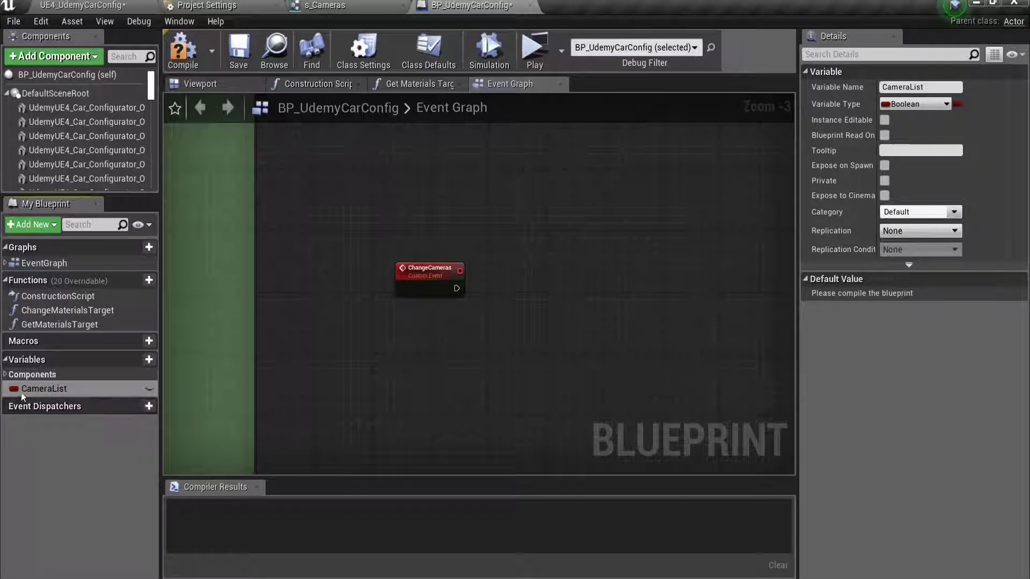
pyautogui.click(14, 389)
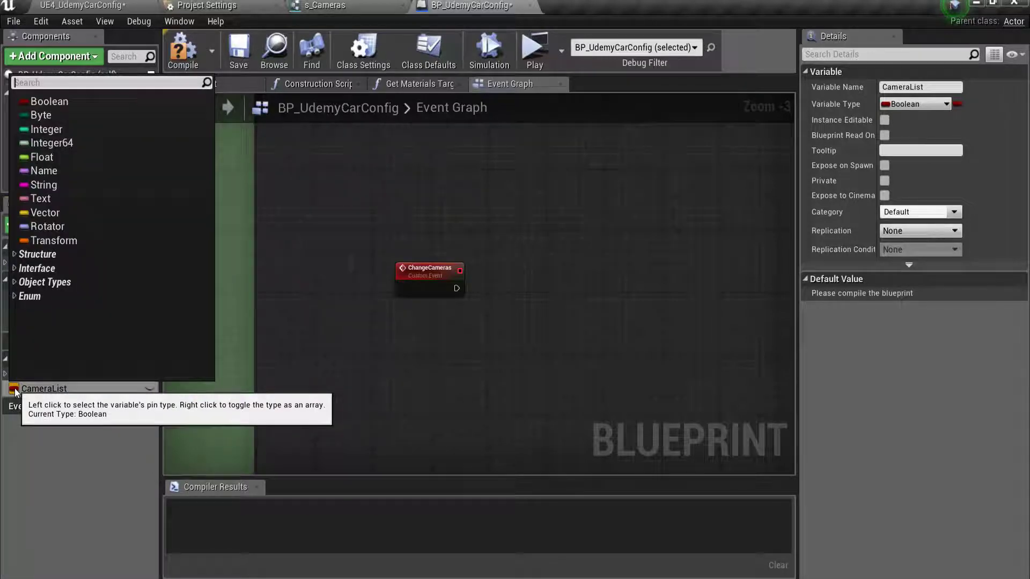
pyautogui.write('s_ca')
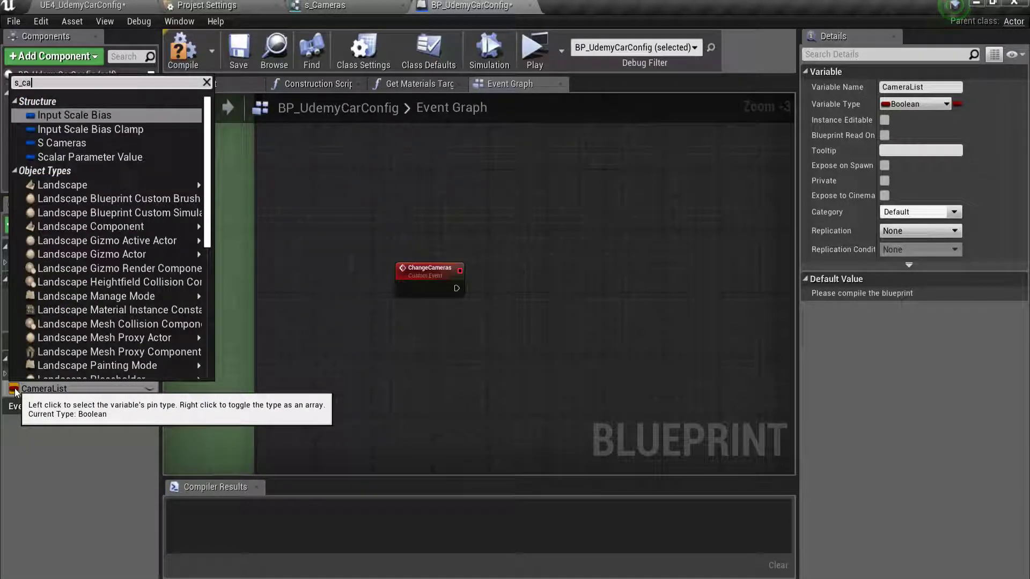
pyautogui.write('m')
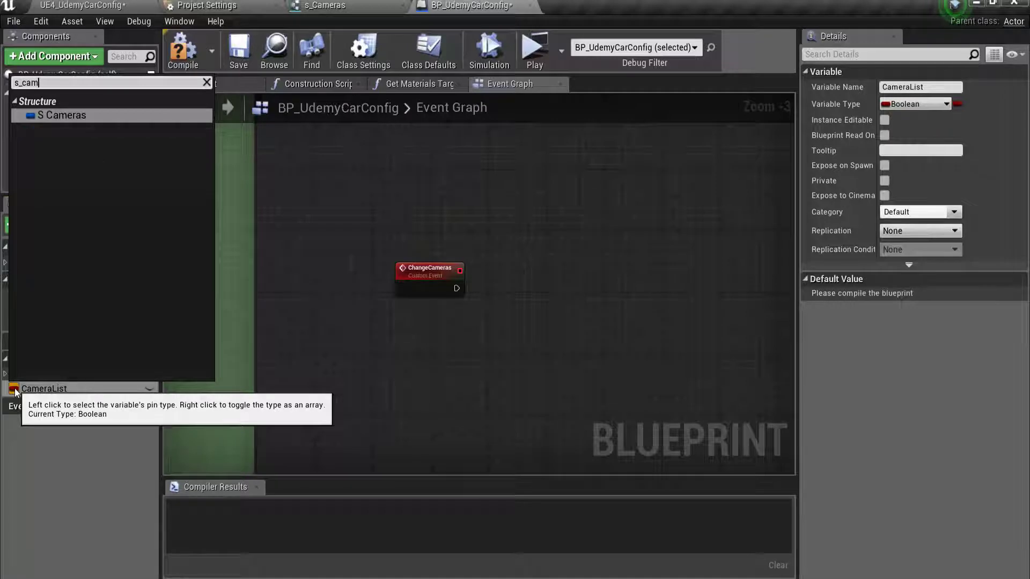
pyautogui.click(83, 113)
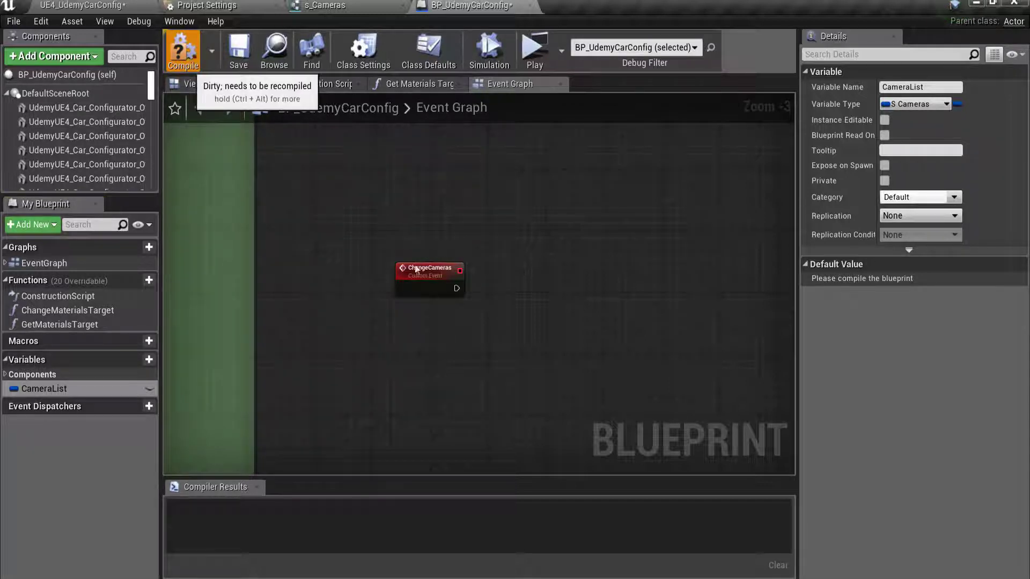
pyautogui.press('F7')
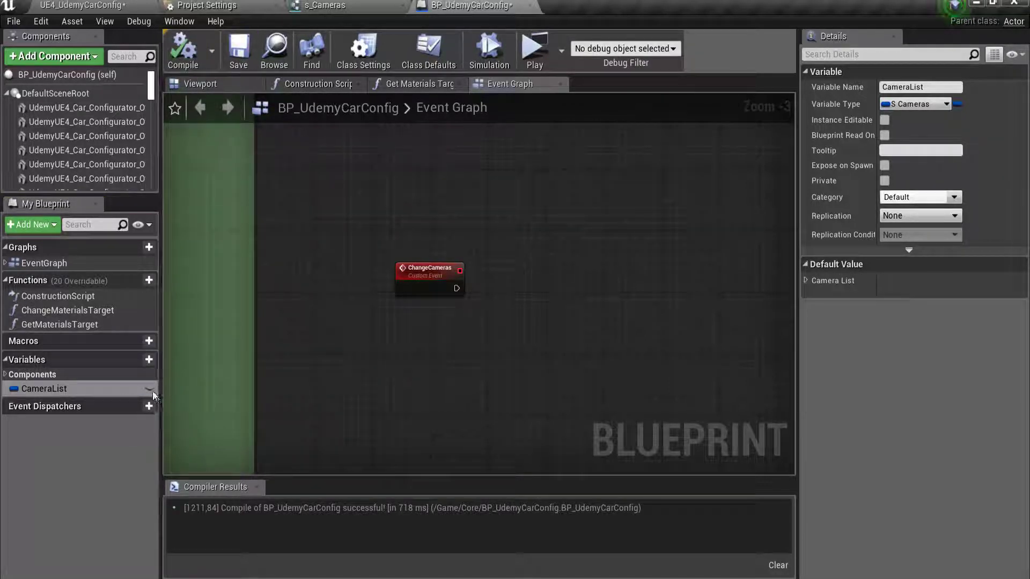
# Make CameraList Instance Editable and set its category to SetCameras
pyautogui.click(884, 120)
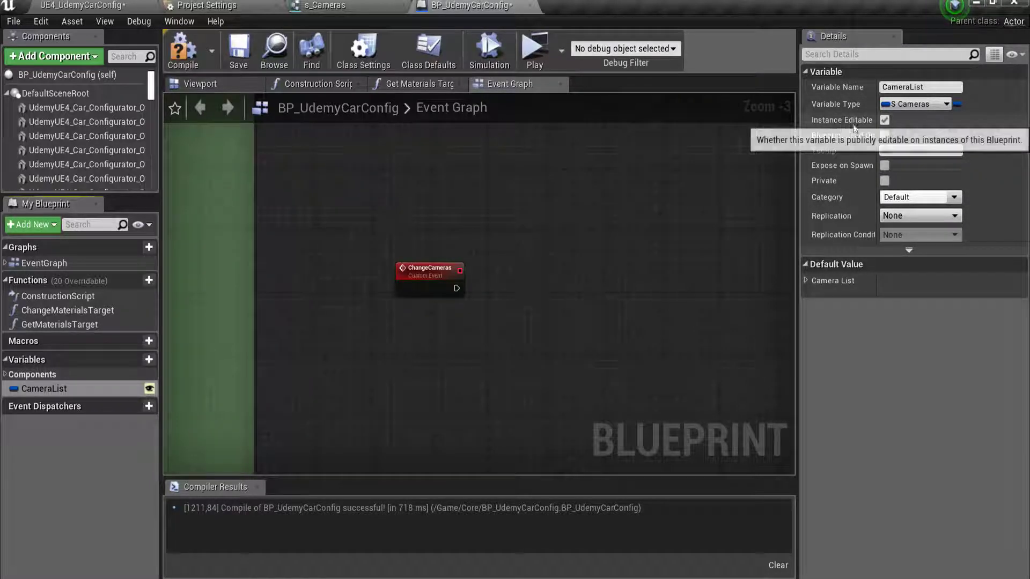
pyautogui.click(911, 197)
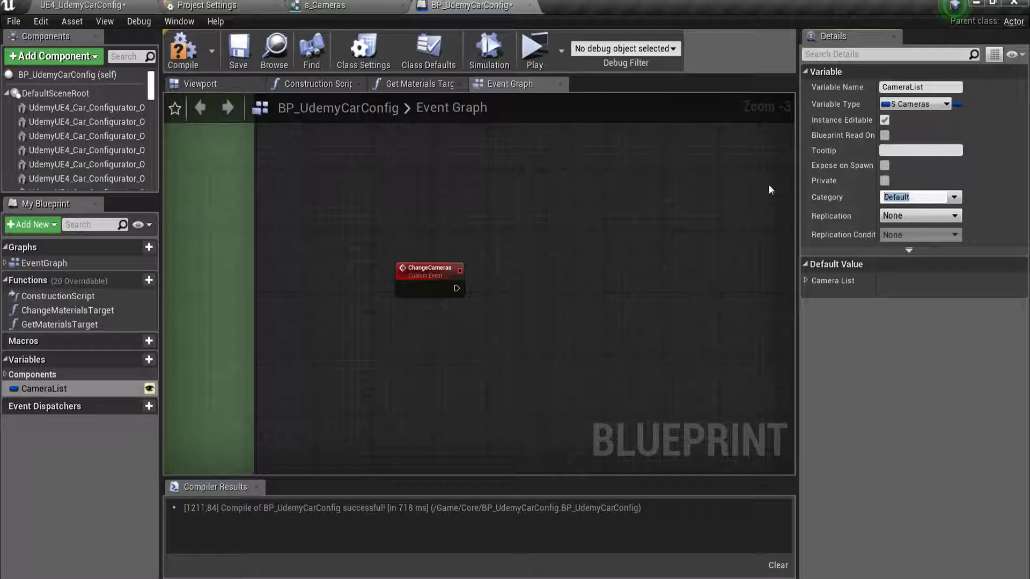
pyautogui.write('Set')
pyautogui.write('Cameras')
pyautogui.press('Return')
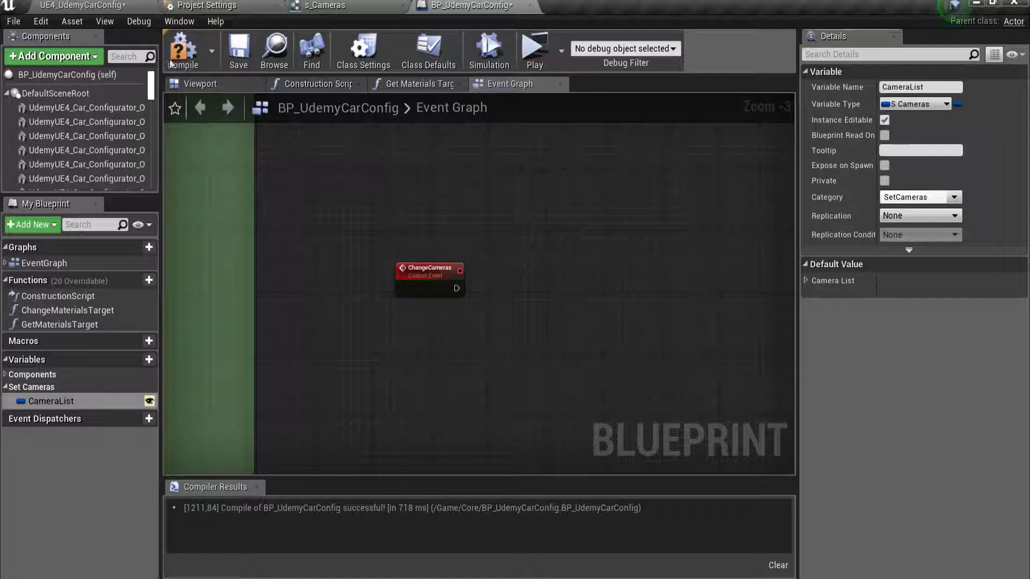
# Compile and save the BP_UdemyCarConfig blueprint
pyautogui.click(184, 58)
pyautogui.click(238, 51)
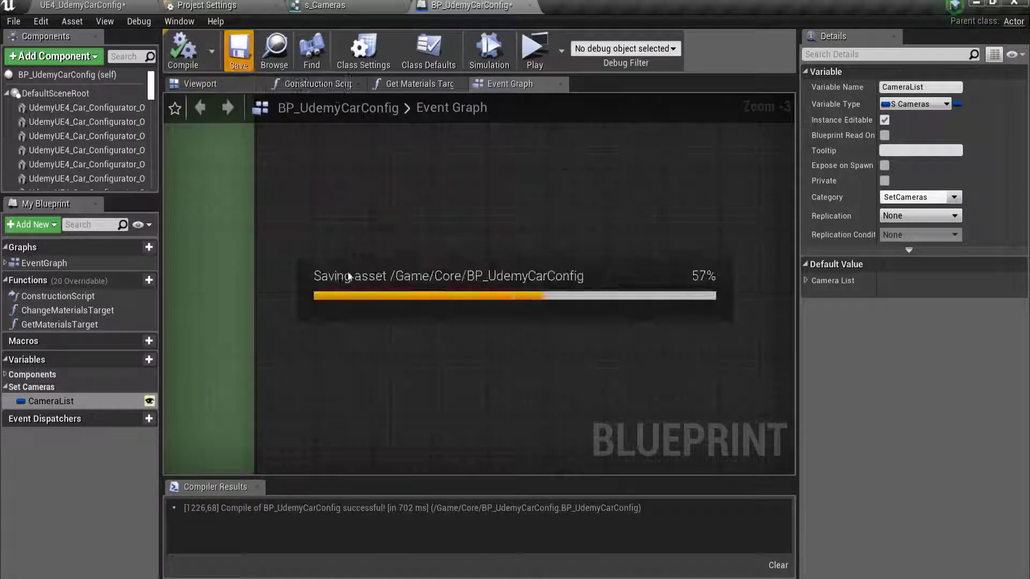
pyautogui.scroll(-2, 354, 287)
pyautogui.scroll(2, 354, 288)
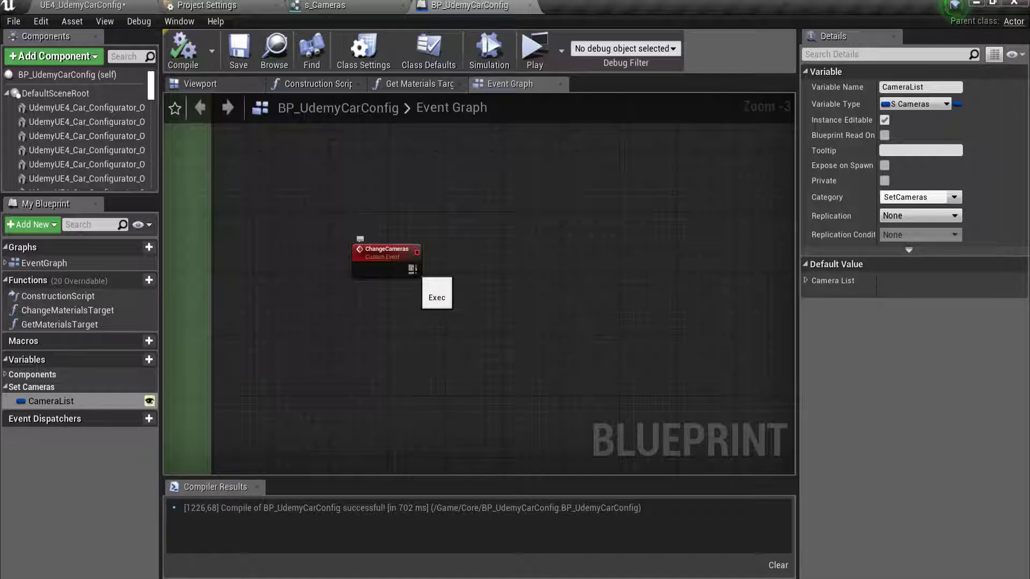
pyautogui.click(350, 287)
pyautogui.scroll(3, 350, 286)
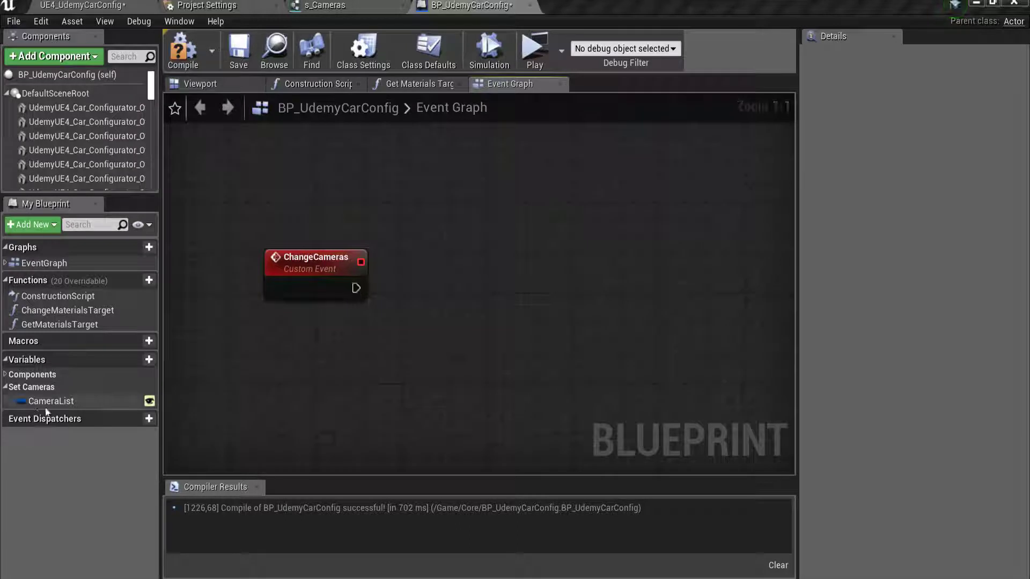
# Place a CameraList getter and break it into a Break s_Cameras node showing Cam 1–Cam 6
pyautogui.moveTo(51, 401); pyautogui.dragTo(399, 343)
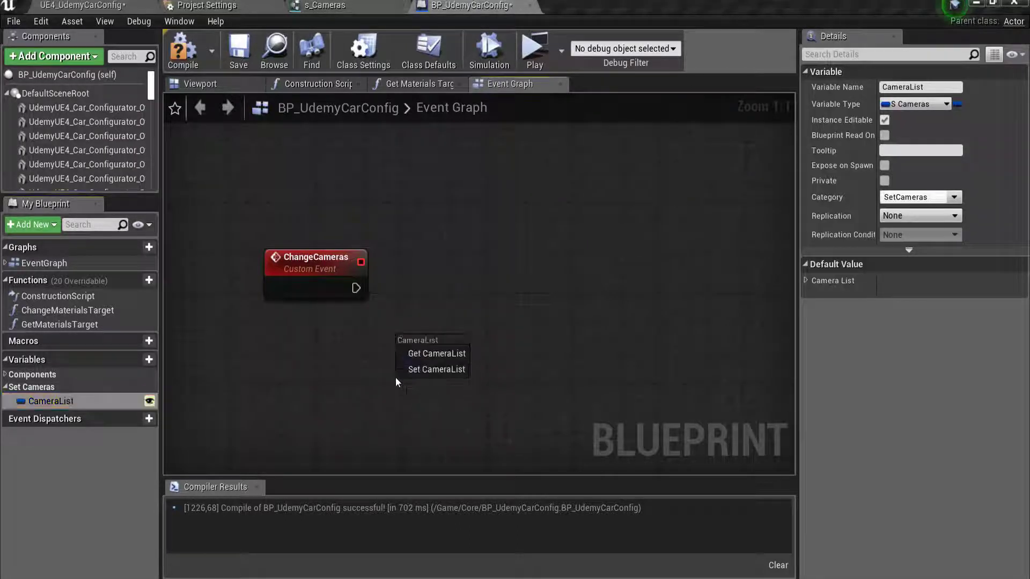
pyautogui.click(429, 354)
pyautogui.moveTo(509, 380); pyautogui.dragTo(440, 313, button='right')
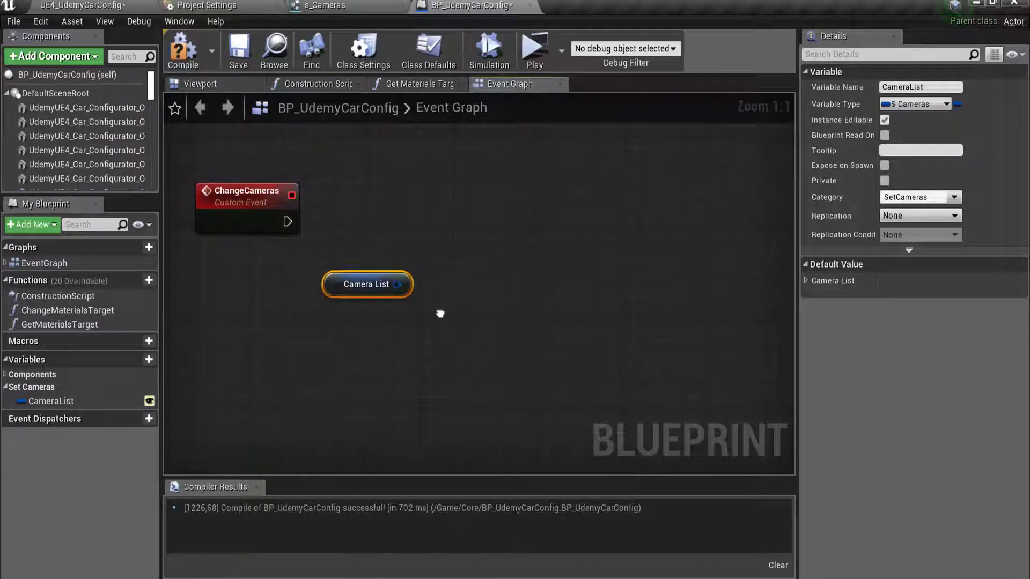
pyautogui.moveTo(398, 285); pyautogui.dragTo(485, 356)
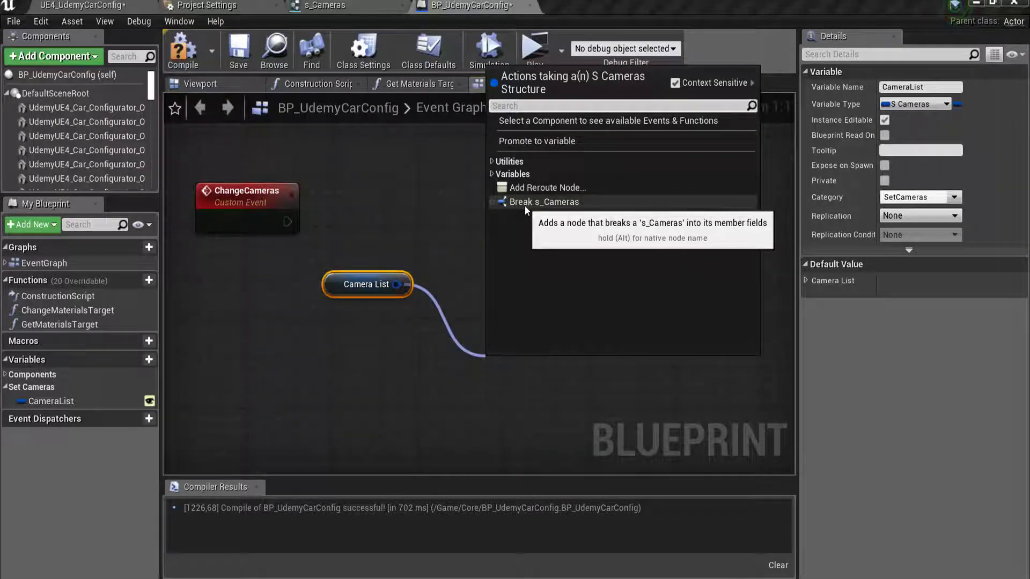
pyautogui.click(525, 203)
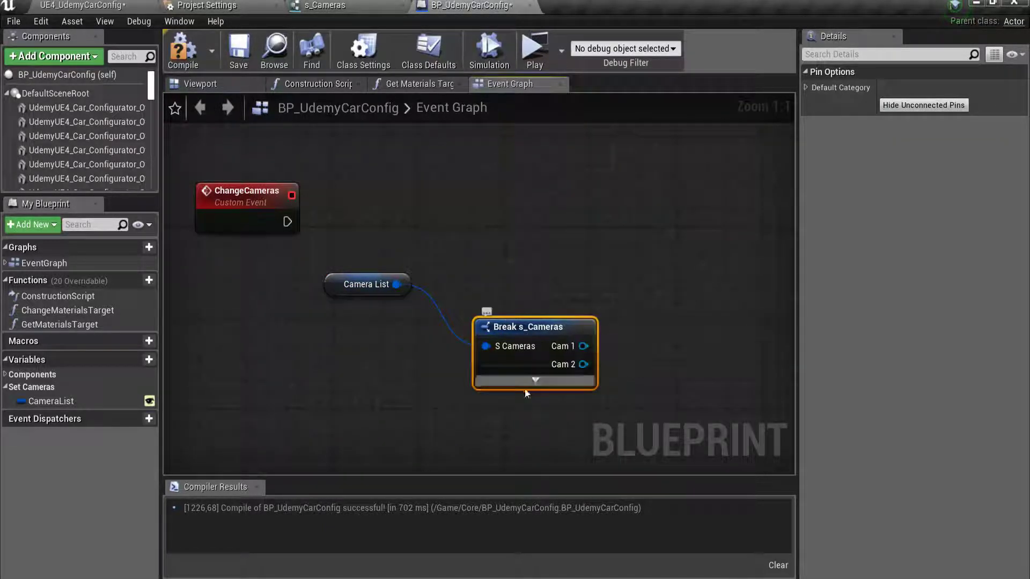
pyautogui.click(536, 381)
pyautogui.moveTo(539, 385); pyautogui.dragTo(539, 362)
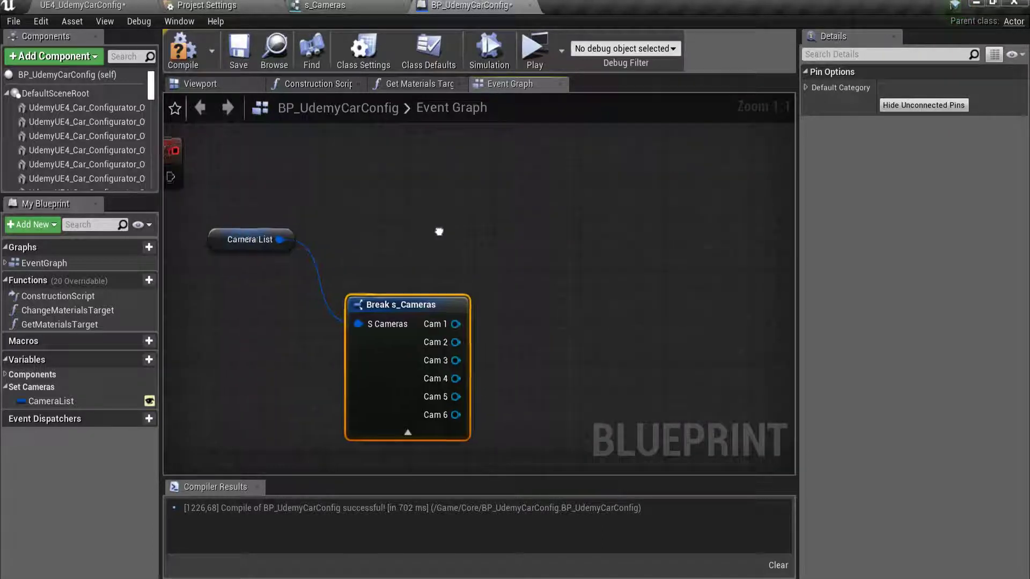
pyautogui.moveTo(615, 314); pyautogui.dragTo(494, 270, button='right')
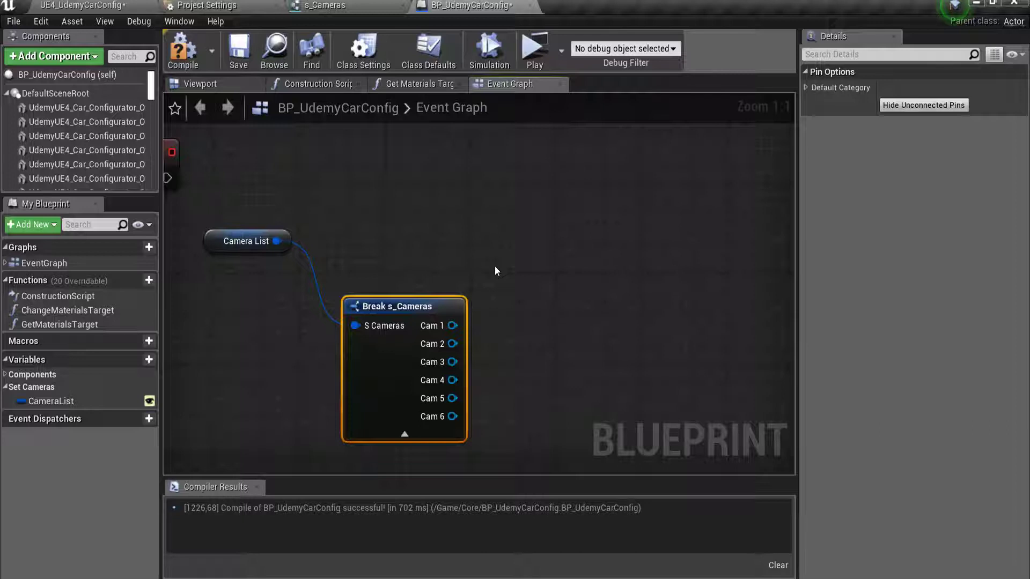
# Add a Get Player Controller node to the graph
pyautogui.rightClick(494, 270)
pyautogui.write('getpèlayerc')
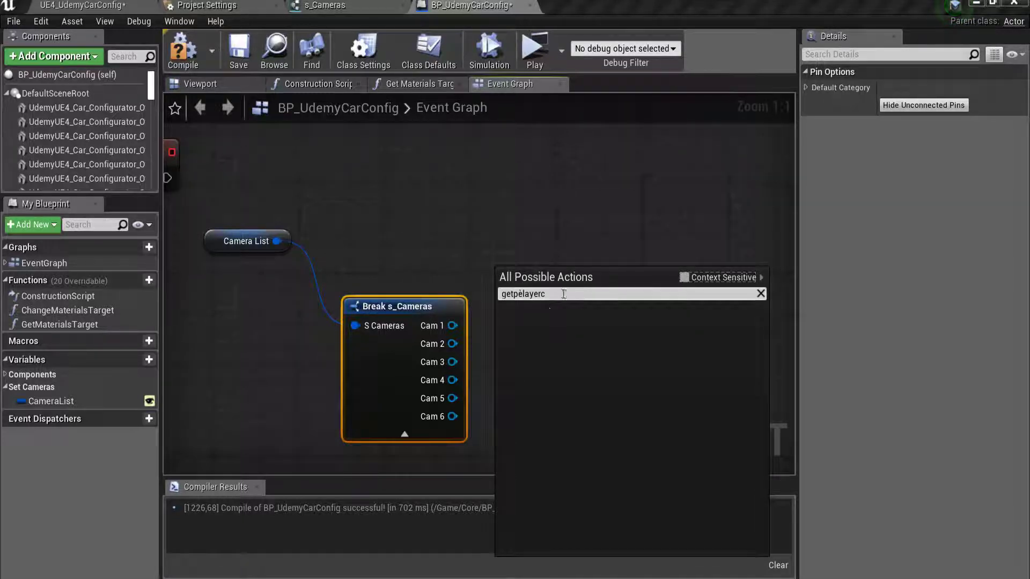
pyautogui.hotkey('shift', 'Home')
pyautogui.write('get')
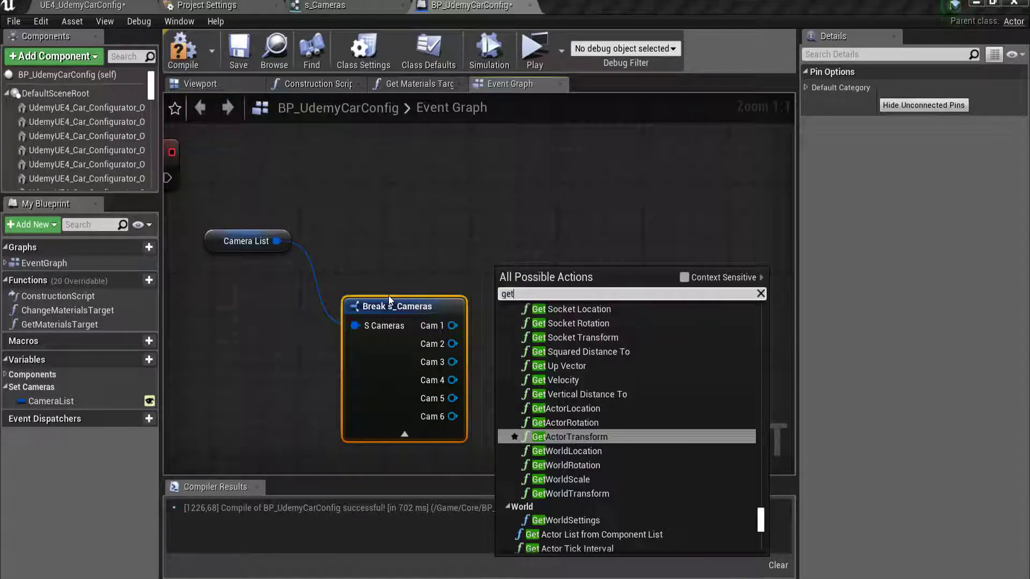
pyautogui.write('playerc')
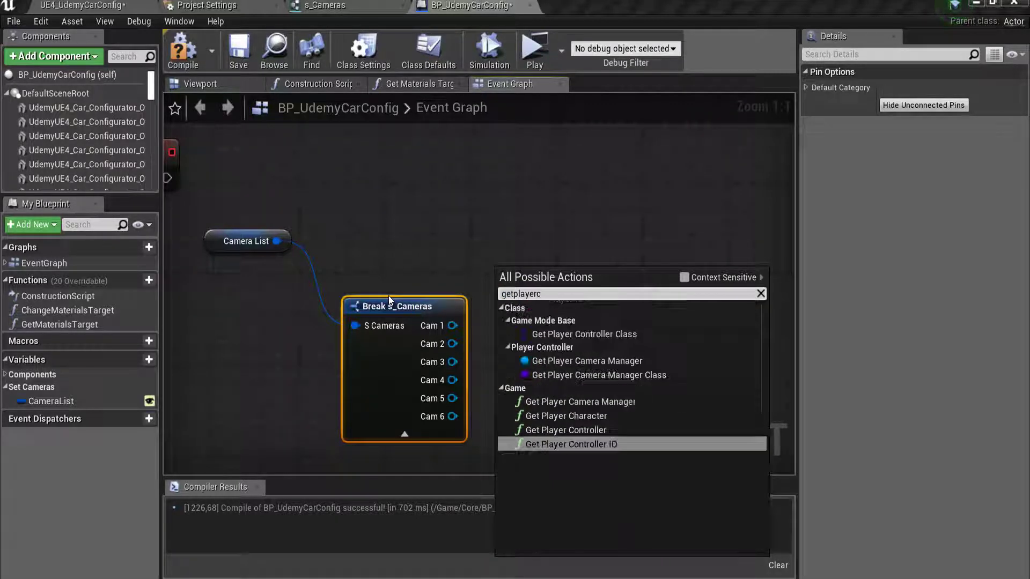
pyautogui.press('Return')
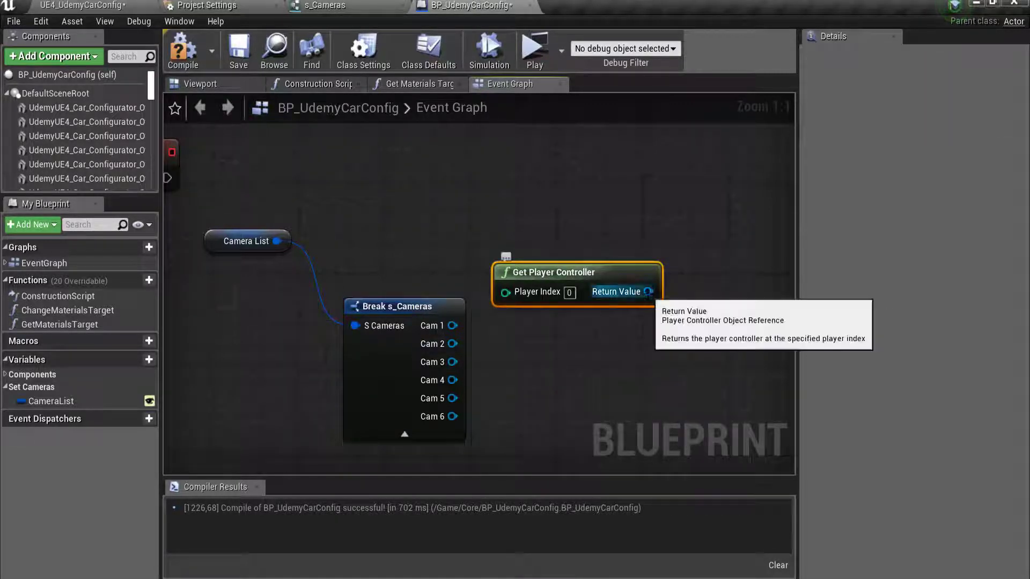
# From its Return Value, add a Set View Target with Blend node
pyautogui.moveTo(648, 291); pyautogui.dragTo(694, 202)
pyautogui.write('setv')
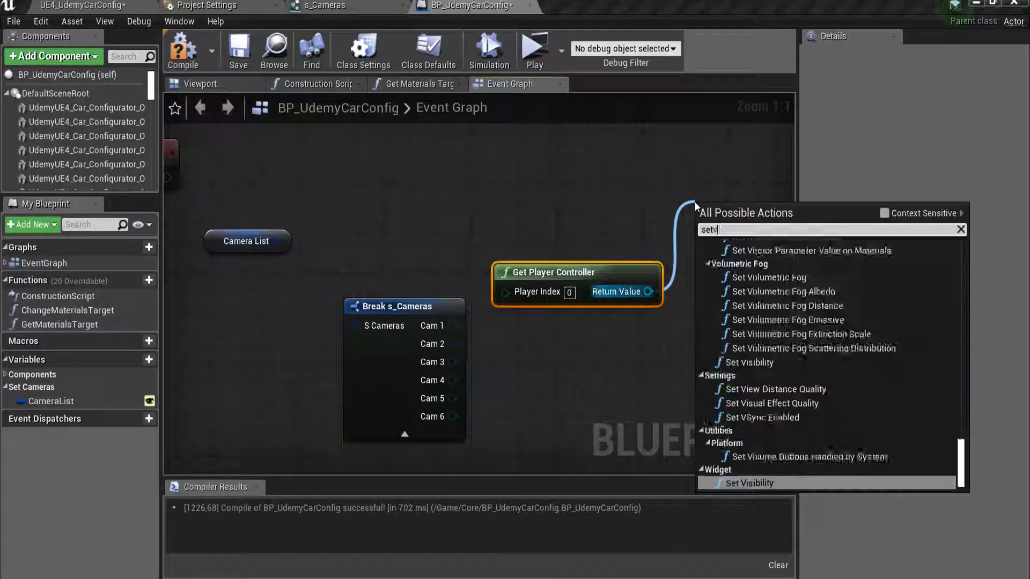
pyautogui.write('iew')
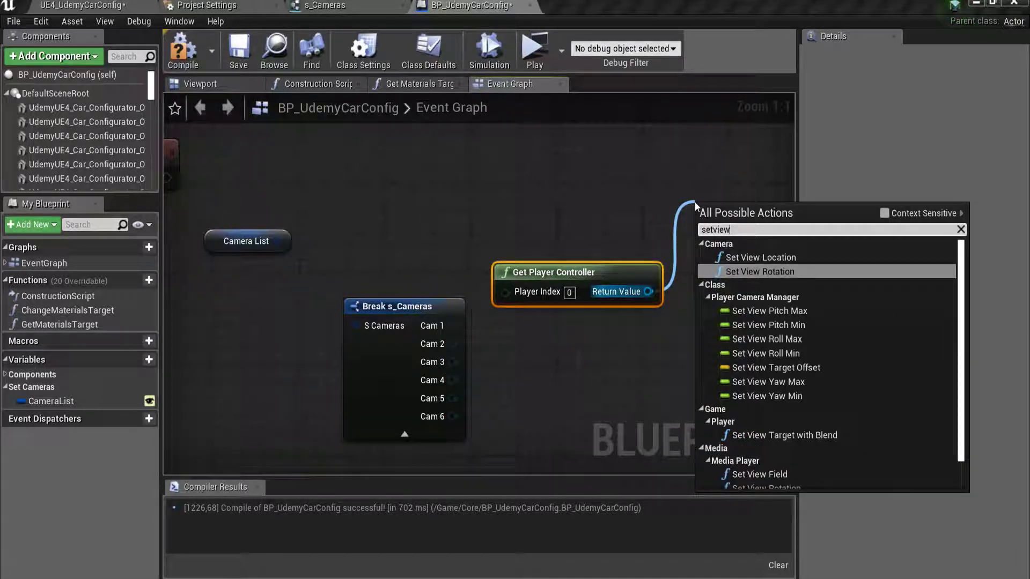
pyautogui.write('t')
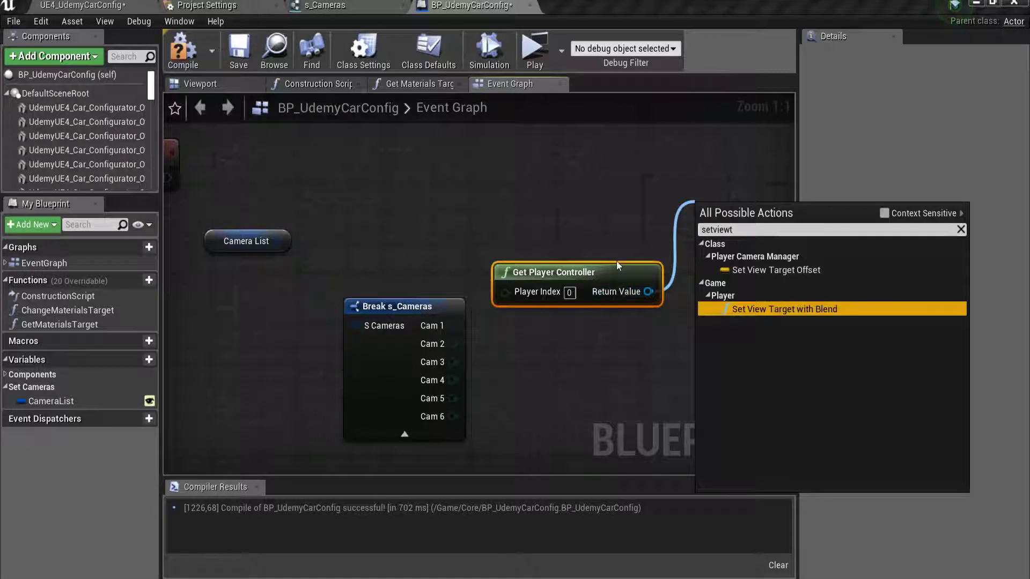
pyautogui.click(884, 214)
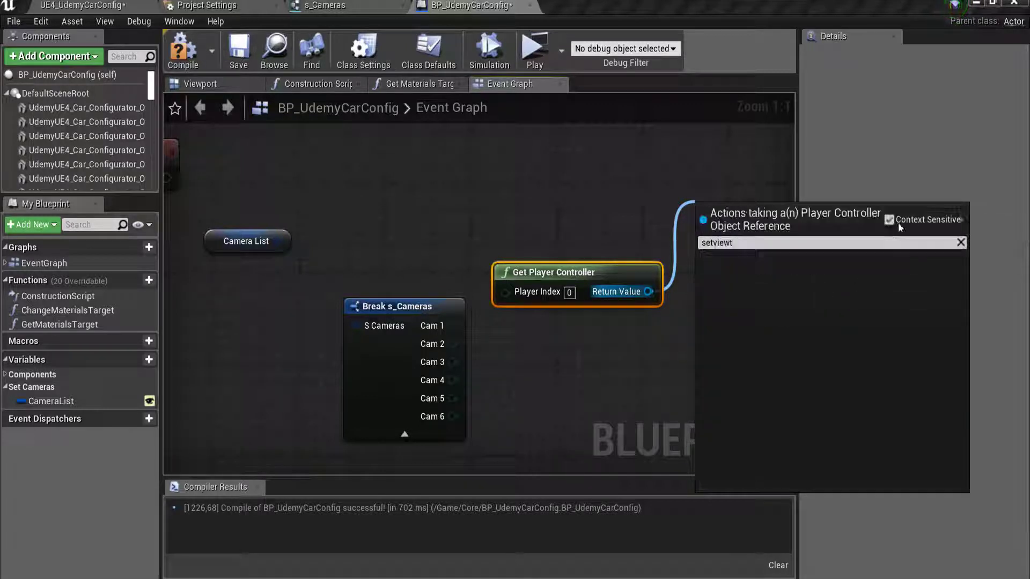
pyautogui.doubleClick(775, 242)
pyautogui.write('setv')
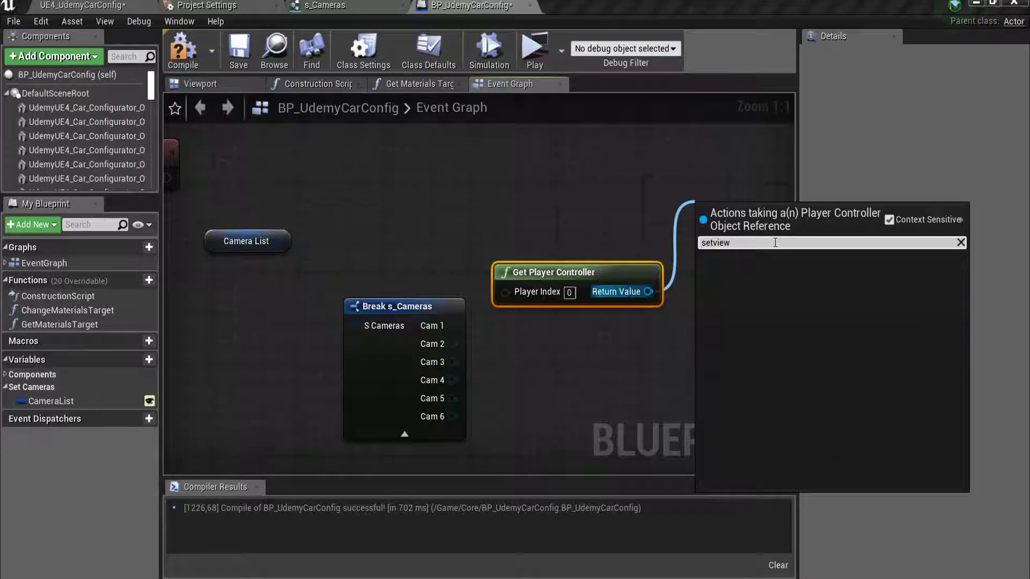
pyautogui.click(889, 219)
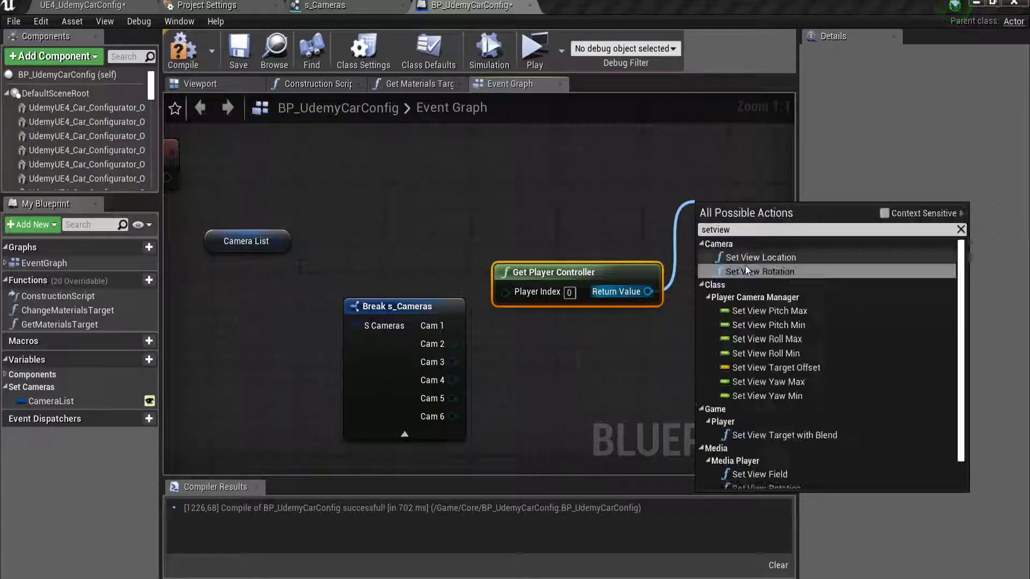
pyautogui.click(747, 229)
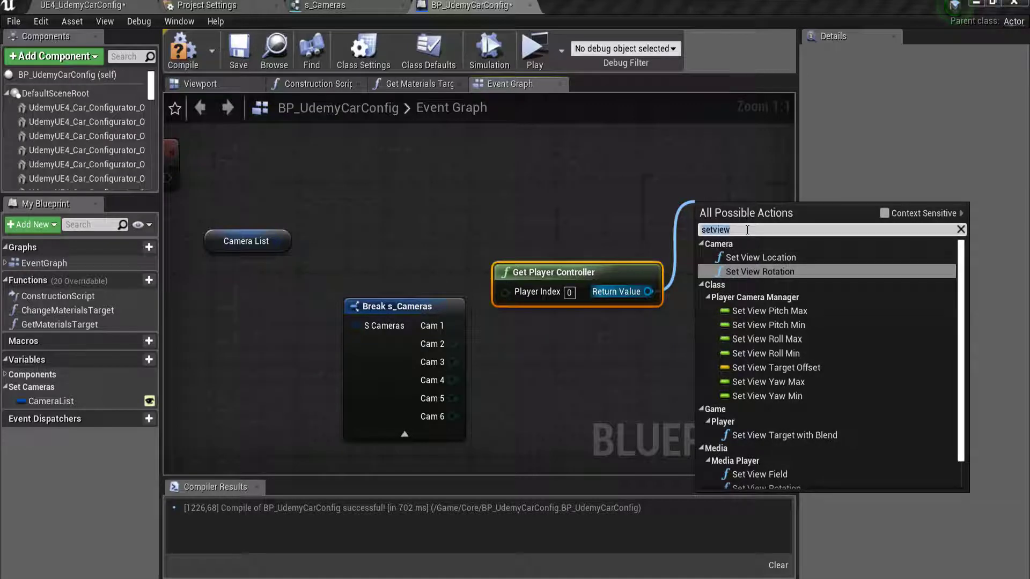
pyautogui.click(746, 229)
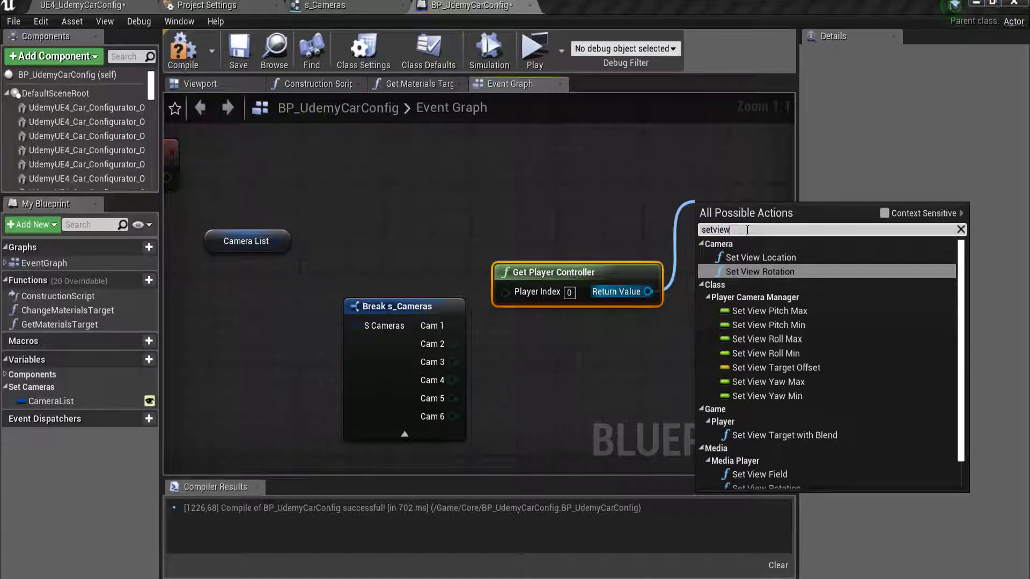
pyautogui.write('targ')
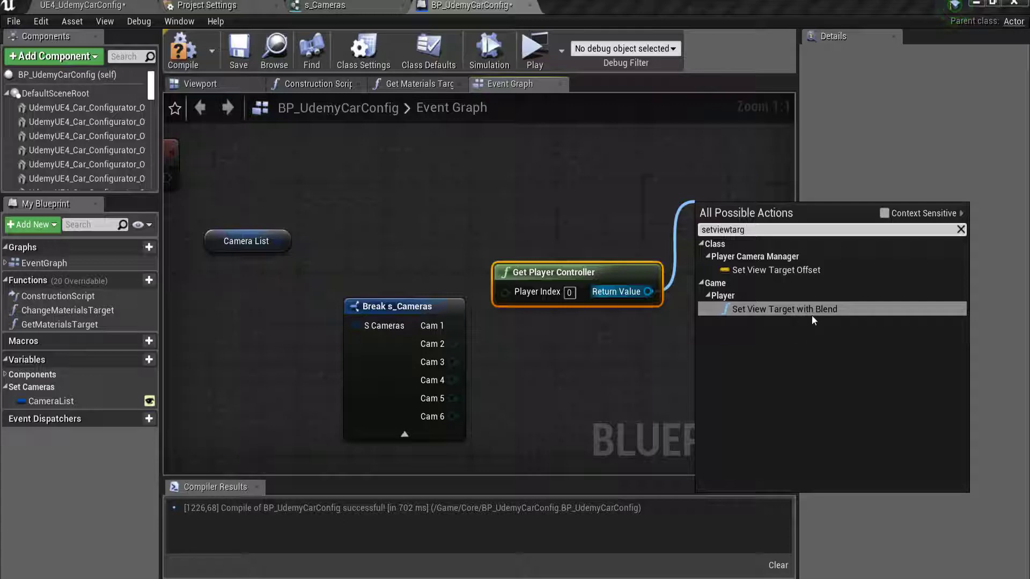
pyautogui.click(812, 317)
pyautogui.moveTo(577, 272); pyautogui.dragTo(588, 386)
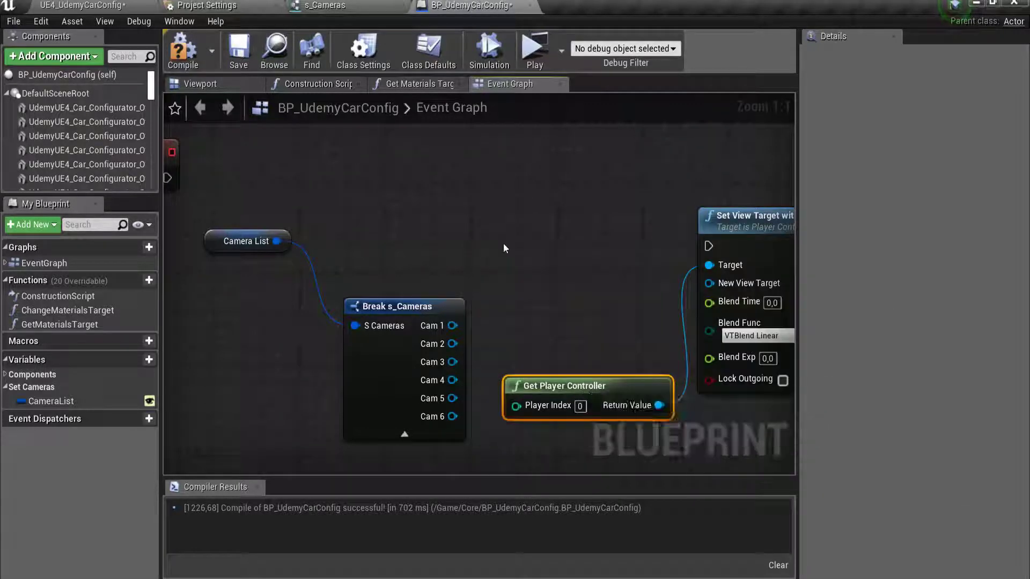
# Wire Cam 1 from Break s_Cameras into New View Target
pyautogui.scroll(-2, 503, 243)
pyautogui.scroll(2, 602, 270)
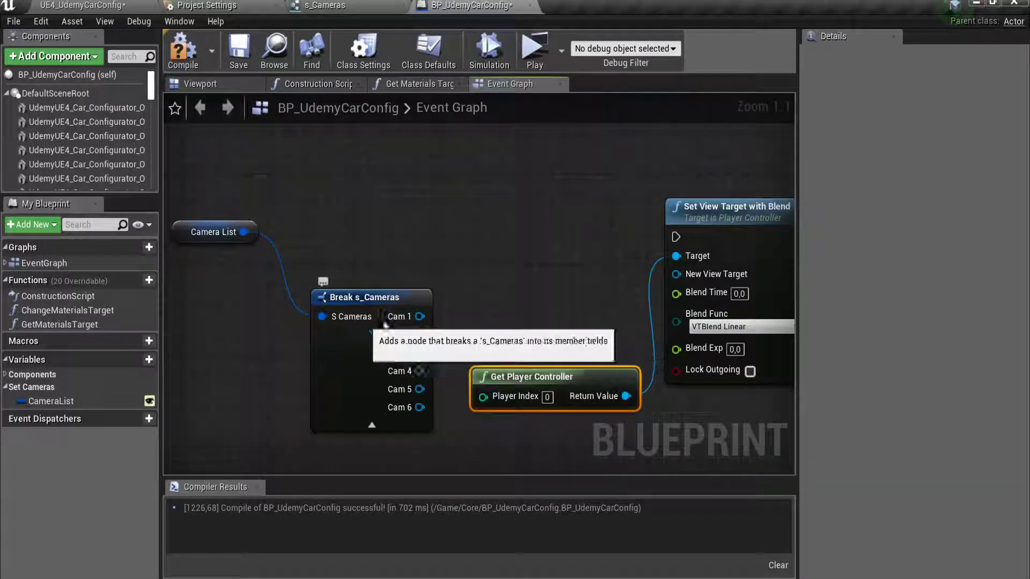
pyautogui.moveTo(419, 316); pyautogui.dragTo(693, 276)
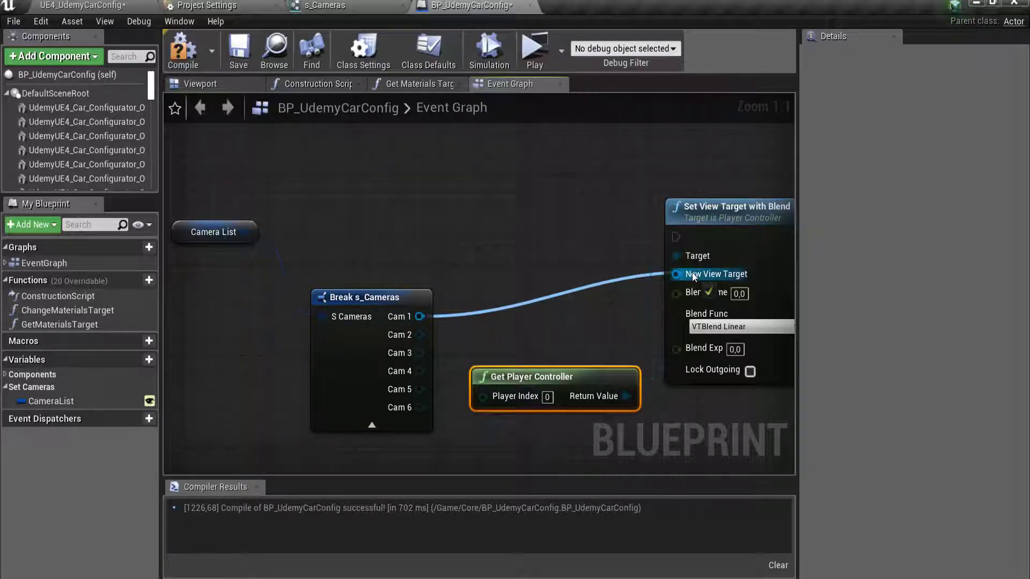
pyautogui.moveTo(345, 297); pyautogui.dragTo(346, 271)
# Connect ChangeCameras' exec to Set View Target with Blend and shift the three data nodes left
pyautogui.scroll(-4, 394, 287)
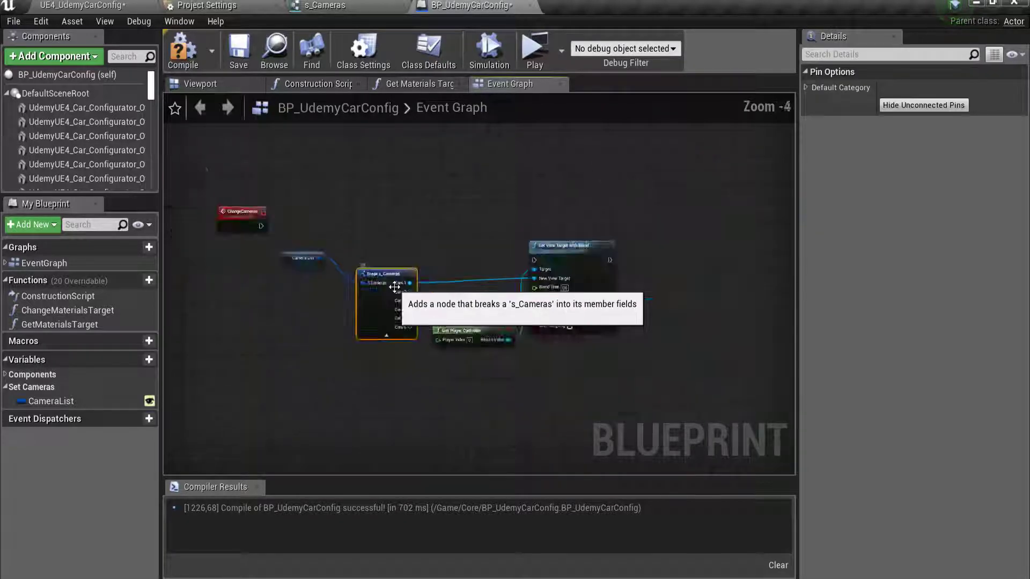
pyautogui.scroll(2, 279, 241)
pyautogui.moveTo(257, 219)
pyautogui.mouseDown()
pyautogui.moveTo(661, 270)
pyautogui.moveTo(690, 204)
pyautogui.mouseUp()
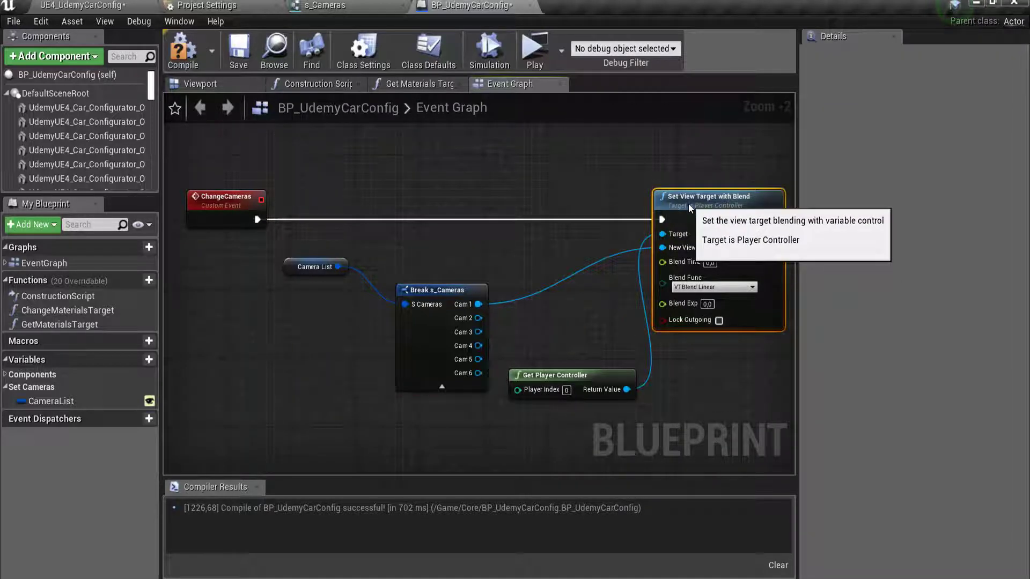
pyautogui.scroll(1, 557, 375)
pyautogui.moveTo(231, 231); pyautogui.dragTo(504, 400)
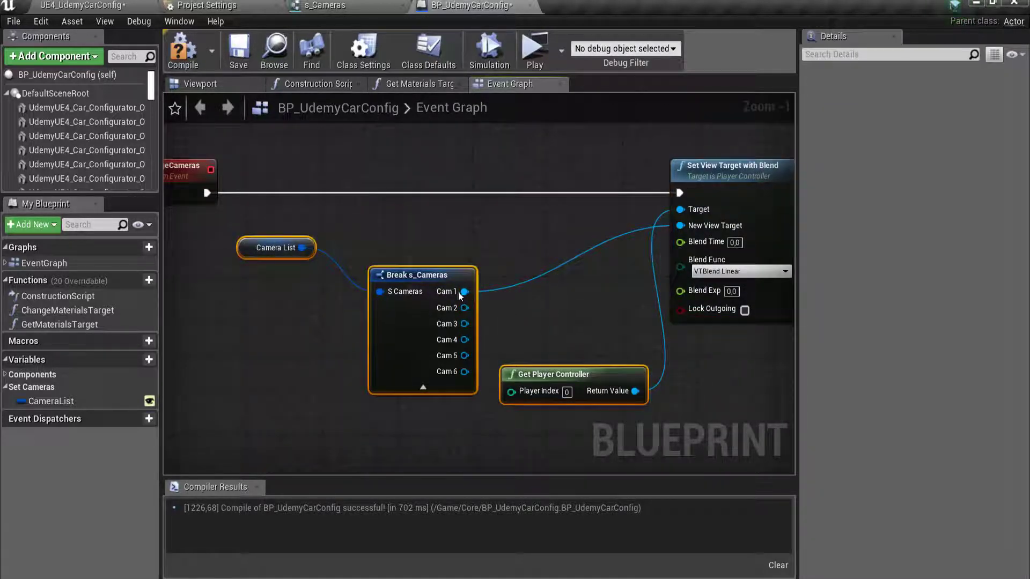
pyautogui.moveTo(429, 275); pyautogui.dragTo(331, 267)
pyautogui.scroll(-2, 375, 252)
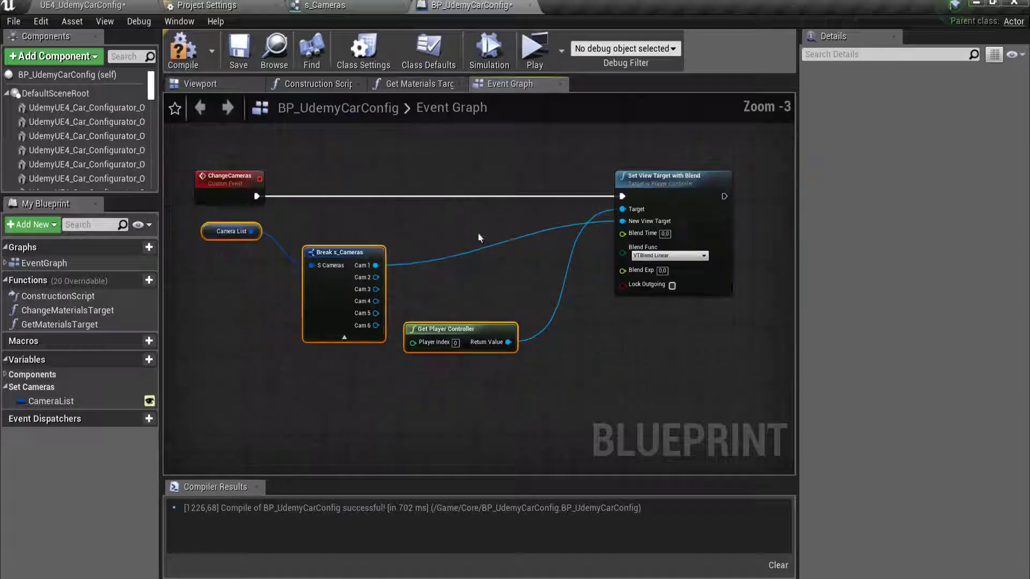
pyautogui.scroll(2, 557, 284)
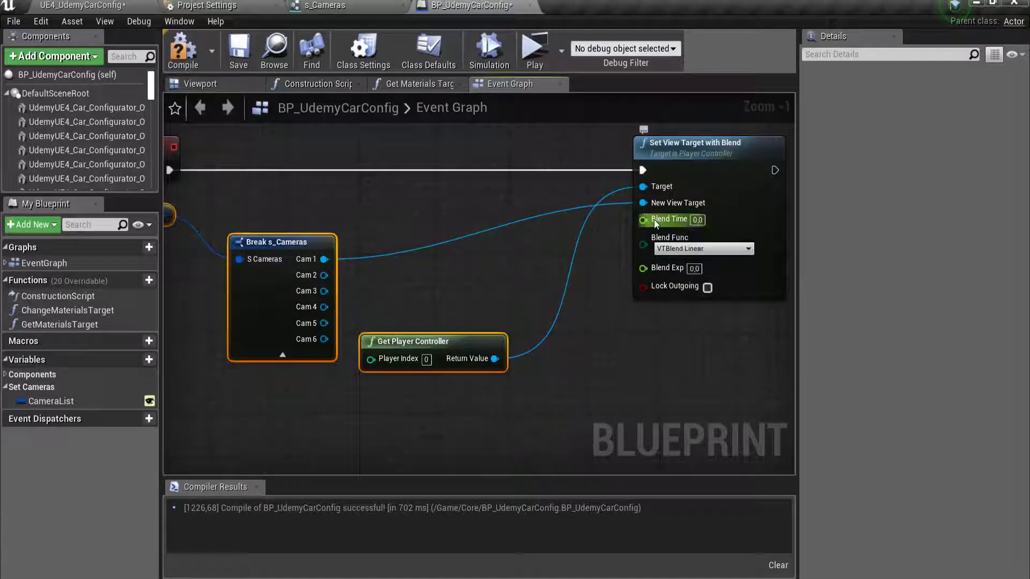
# Promote the Blend Time pin to a new float variable and name it BlendTime
pyautogui.moveTo(654, 223); pyautogui.dragTo(435, 405)
pyautogui.click(485, 429)
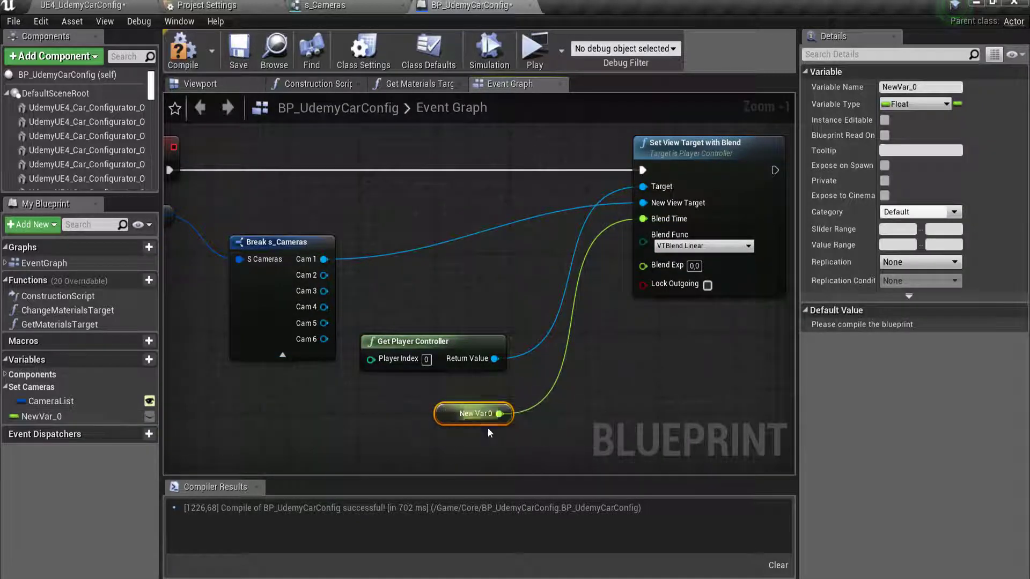
pyautogui.moveTo(489, 432); pyautogui.dragTo(512, 375, button='right')
pyautogui.scroll(1, 524, 365)
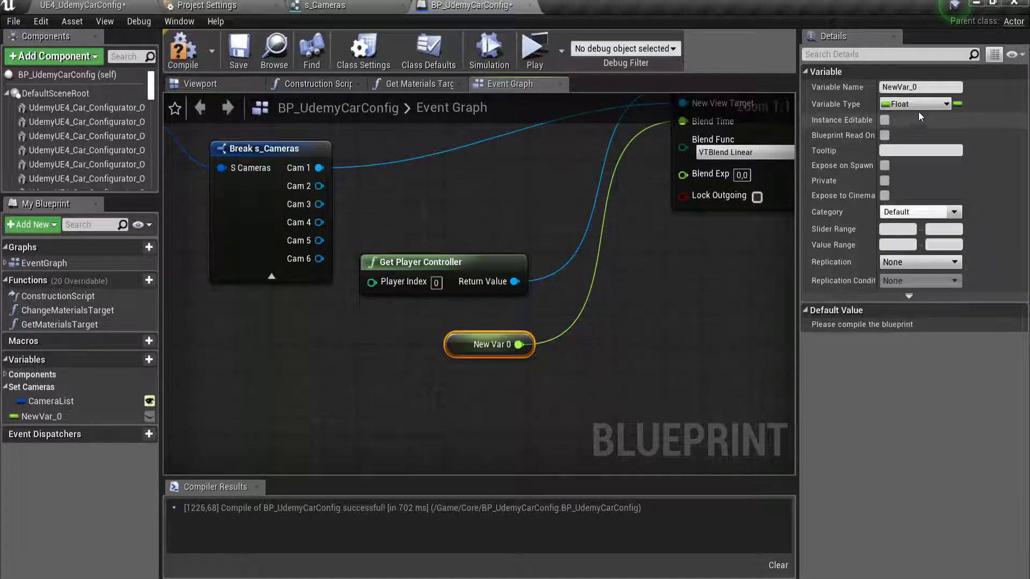
pyautogui.click(920, 87)
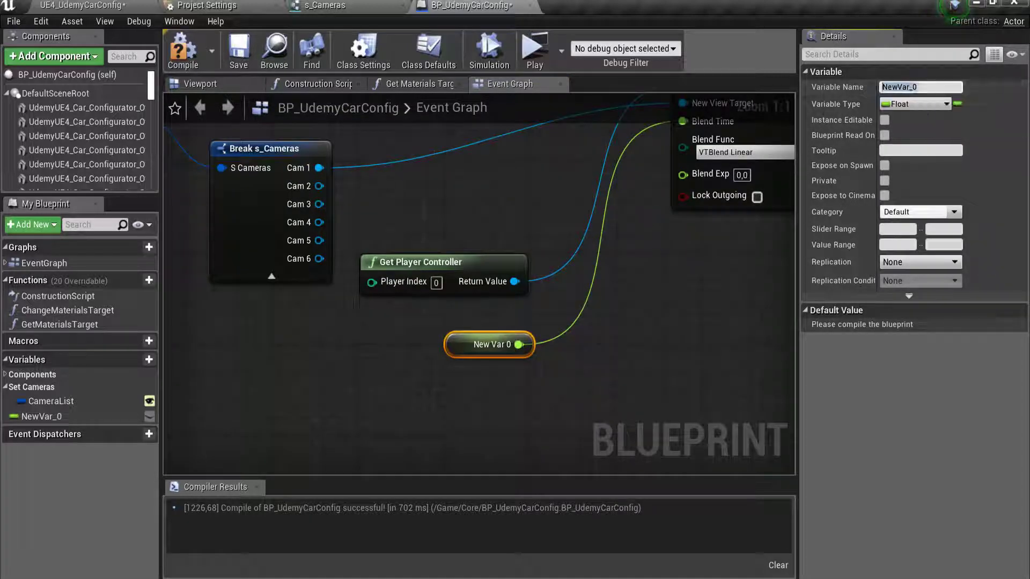
pyautogui.write('T')
pyautogui.press('BackSpace')
pyautogui.press('BackSpace')
pyautogui.press('BackSpace')
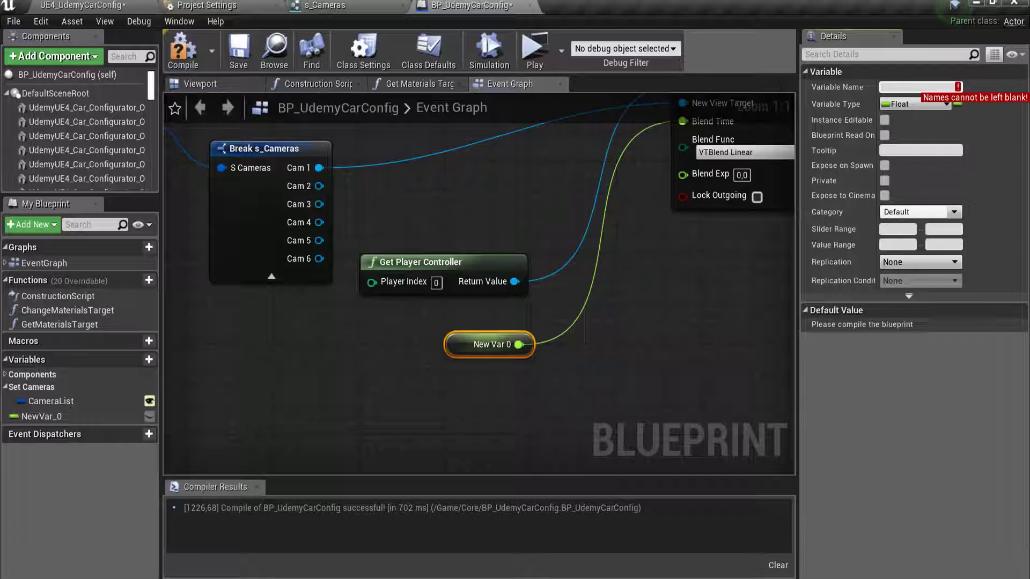
pyautogui.write('Blend')
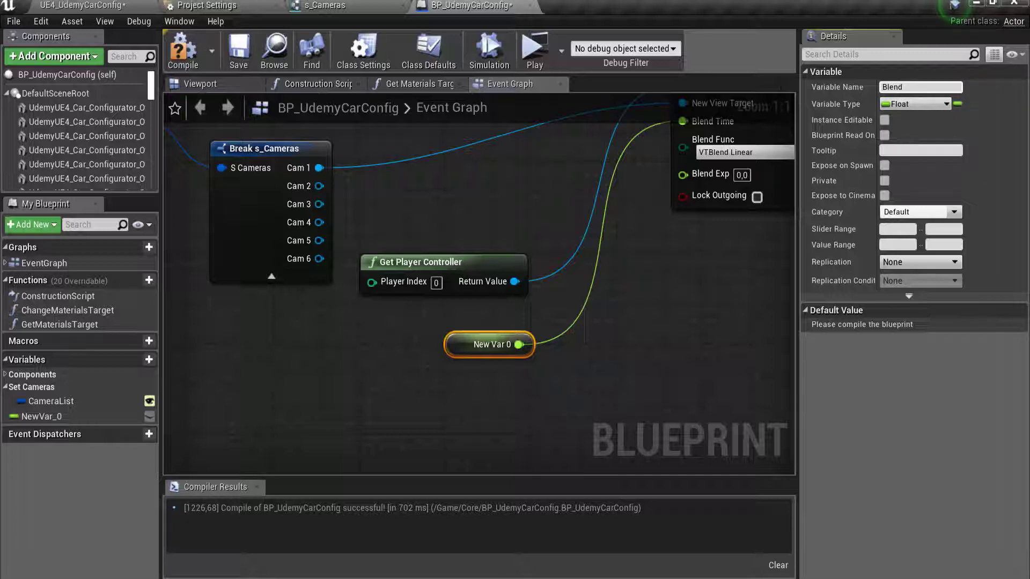
pyautogui.write('Time')
pyautogui.press('Return')
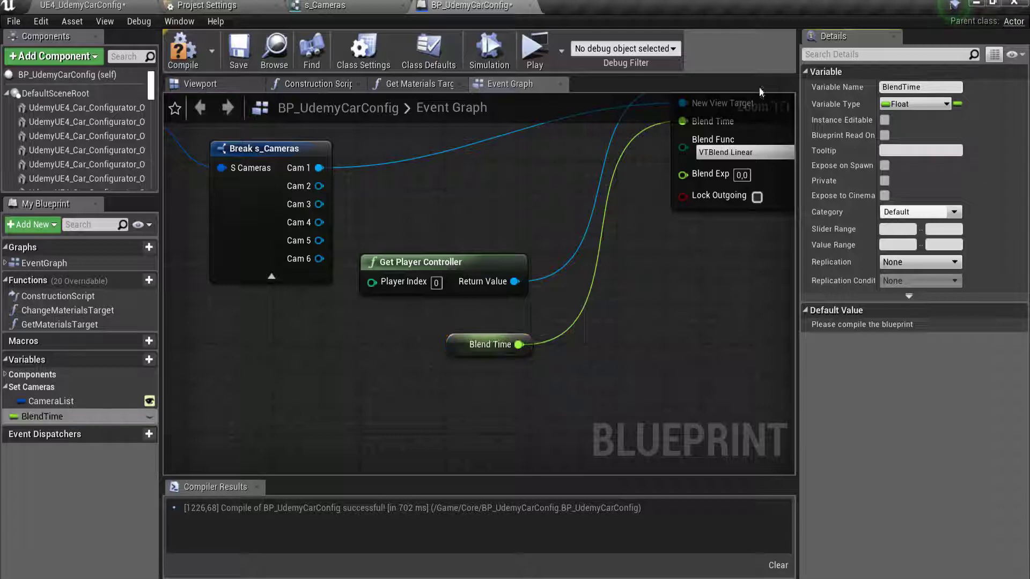
# Compile, set BlendTime's default value to 0.5, and recompile the blueprint
pyautogui.press('F7')
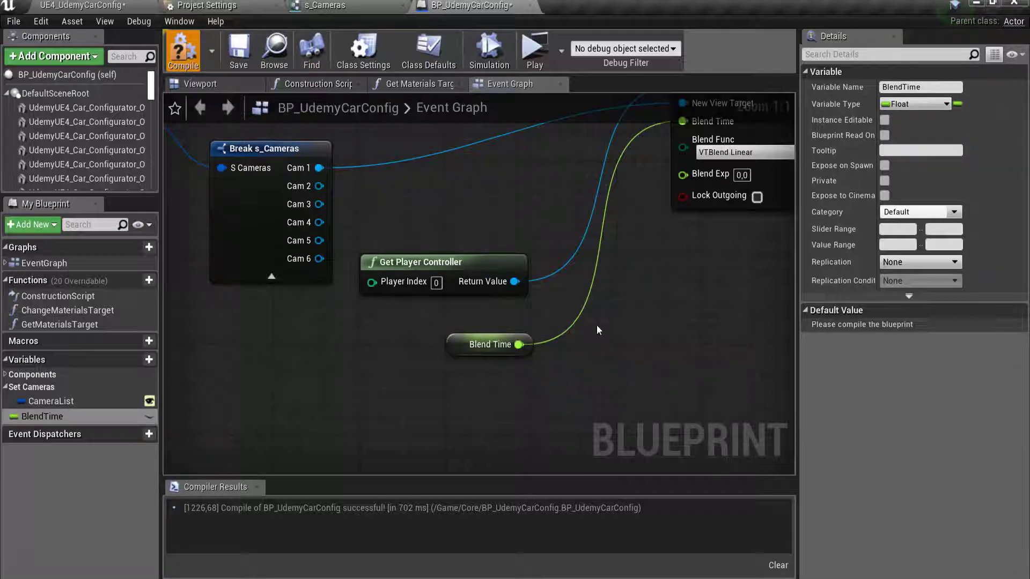
pyautogui.click(911, 327)
pyautogui.write('0.5')
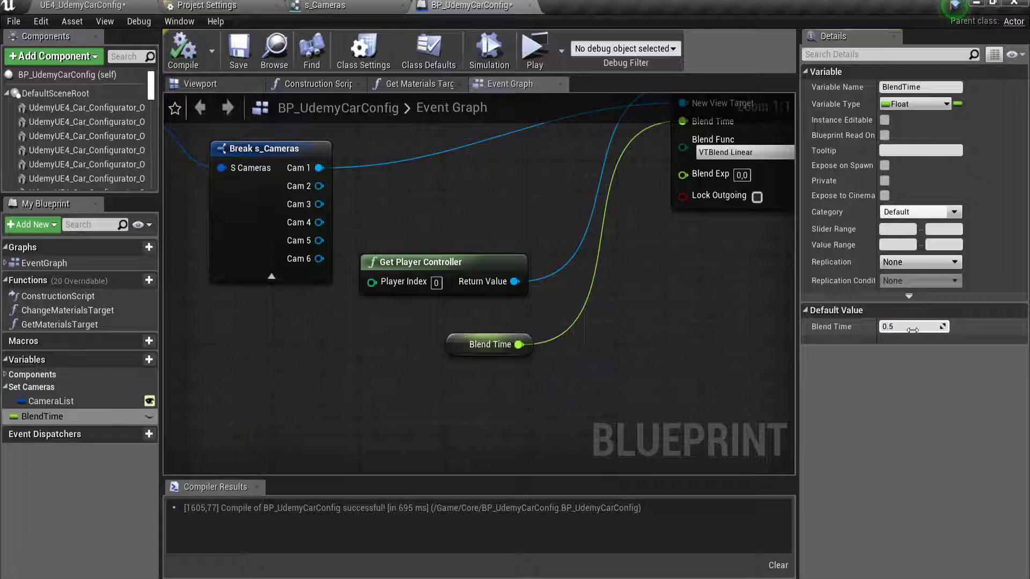
pyautogui.press('Return')
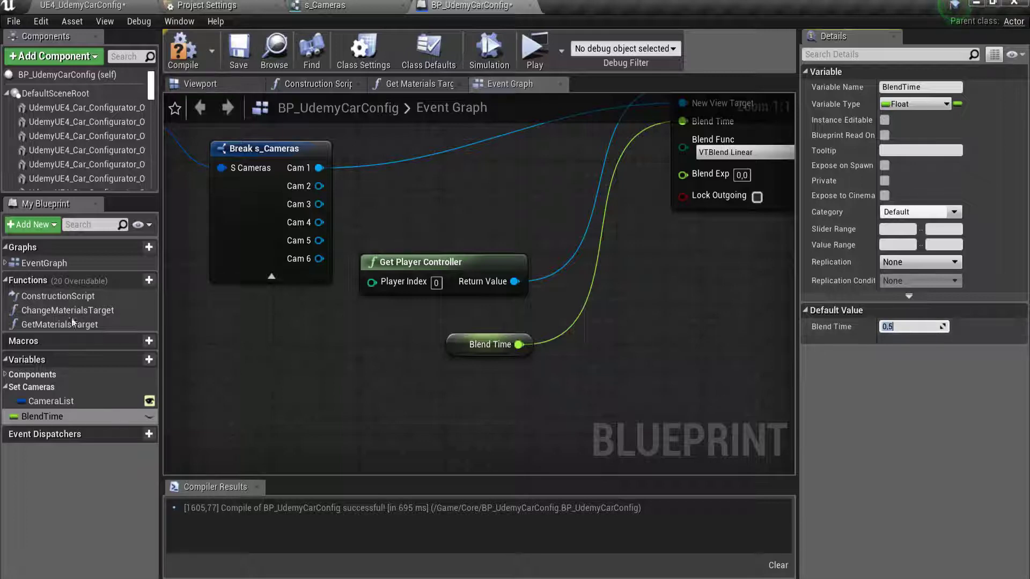
pyautogui.press('F7')
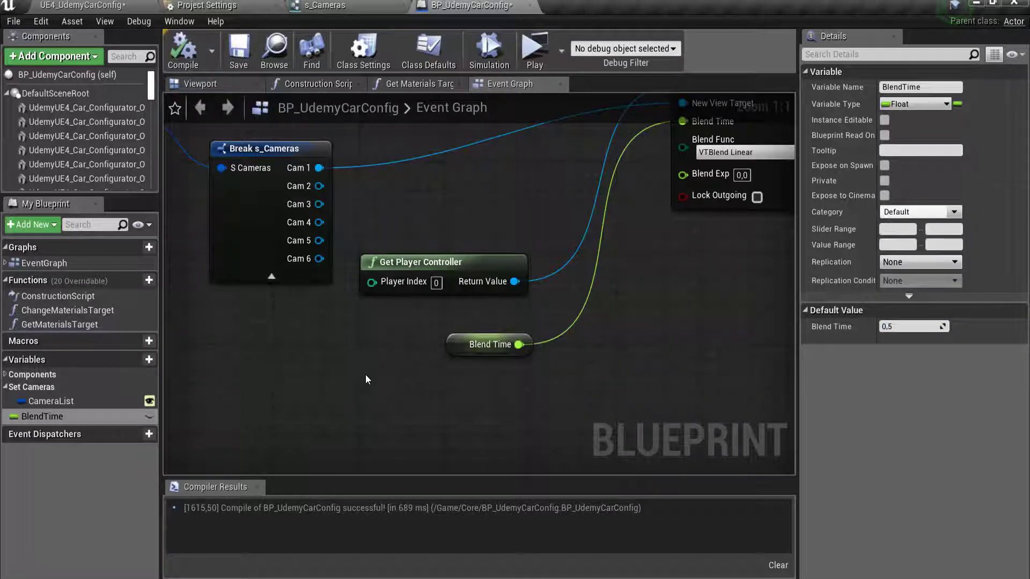
pyautogui.moveTo(365, 375); pyautogui.dragTo(579, 416, button='right')
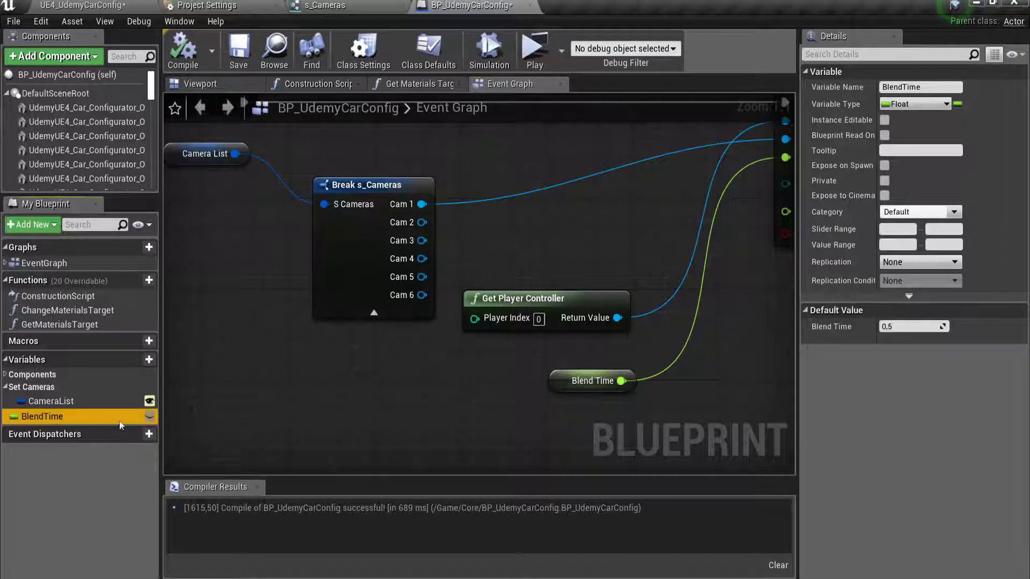
# Make BlendTime instance-editable under the SetCameras category and compile
pyautogui.click(150, 416)
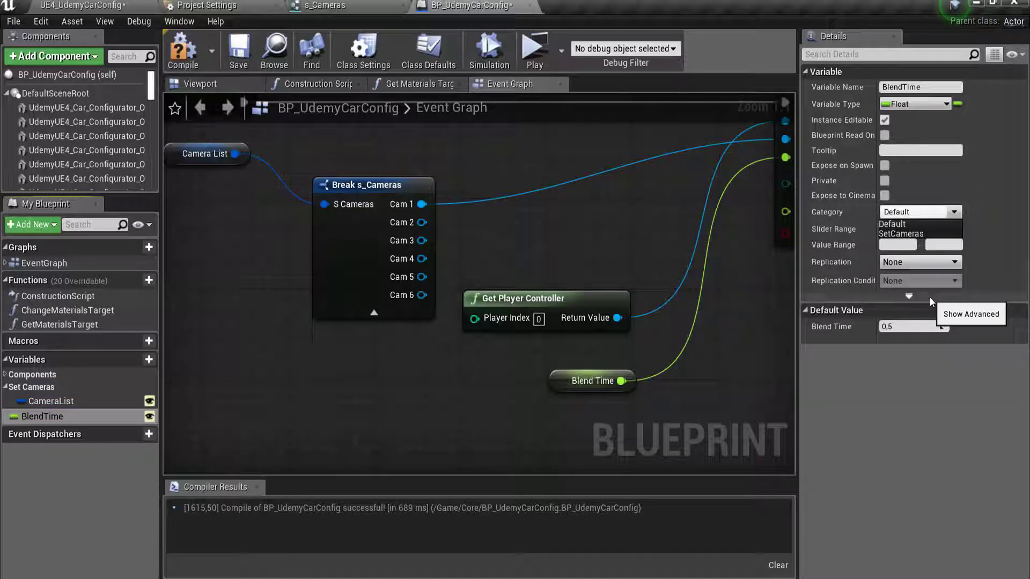
pyautogui.click(923, 212)
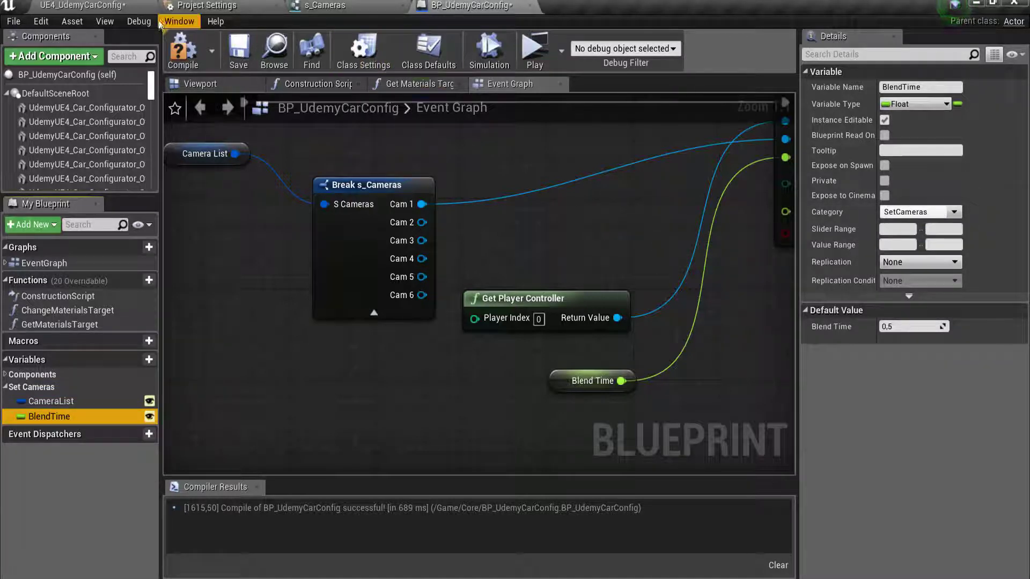
pyautogui.click(182, 50)
# Shift ChangeCameras left and search 'multig' from its execution output
pyautogui.scroll(-1, 546, 303)
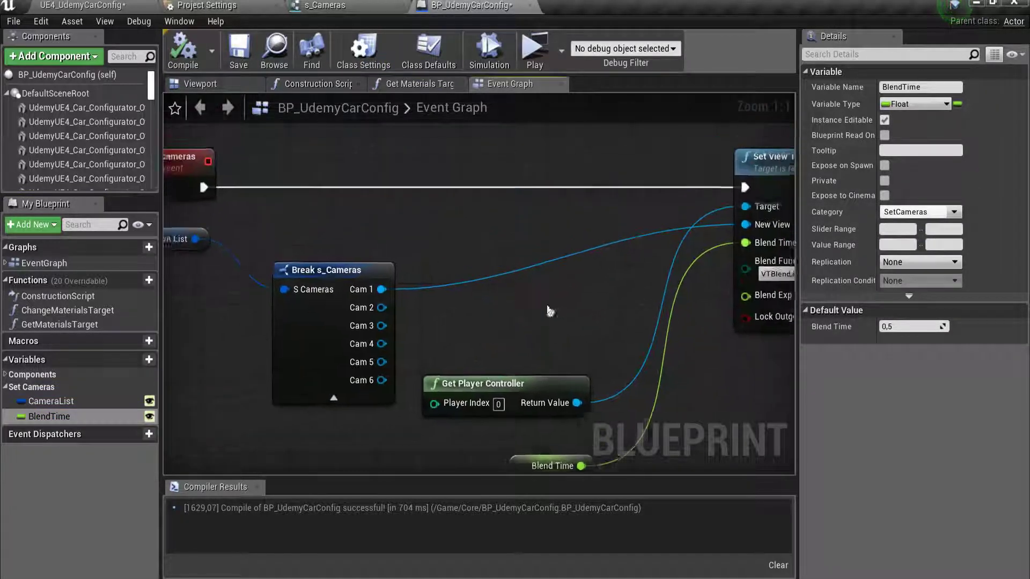
pyautogui.scroll(-1, 537, 294)
pyautogui.scroll(-2, 535, 295)
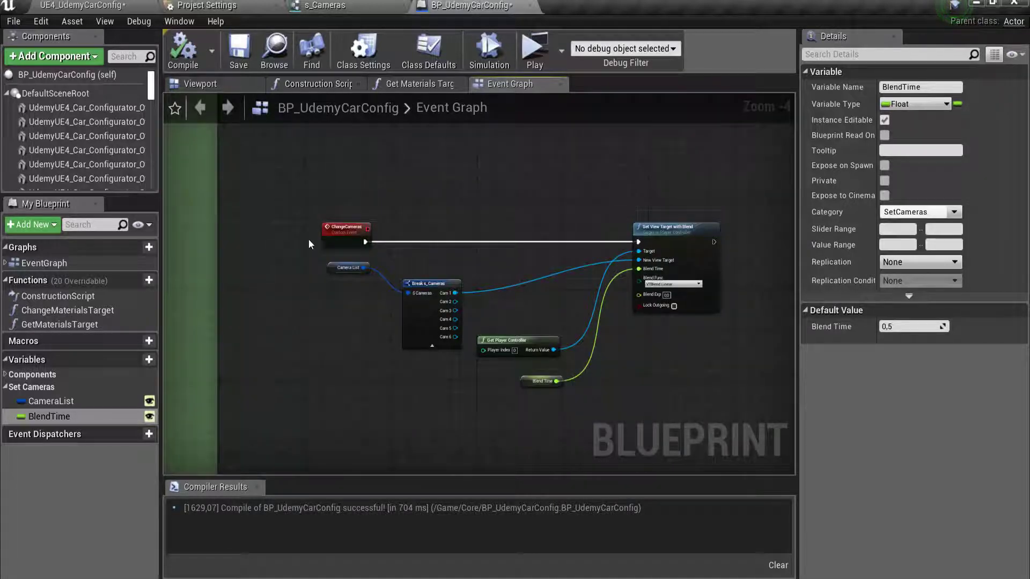
pyautogui.scroll(3, 322, 239)
pyautogui.moveTo(363, 228); pyautogui.dragTo(220, 228)
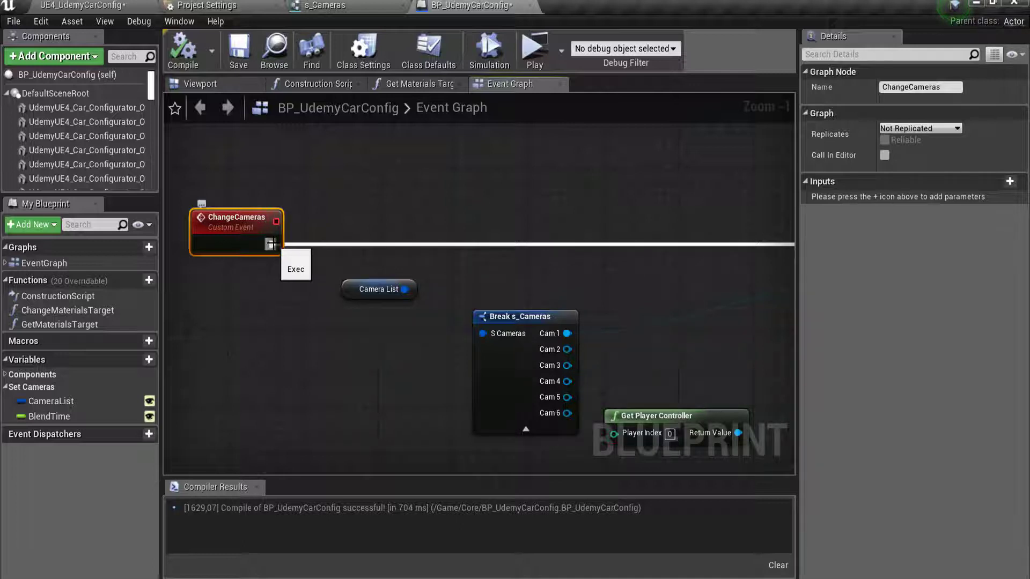
pyautogui.moveTo(271, 244); pyautogui.dragTo(484, 406)
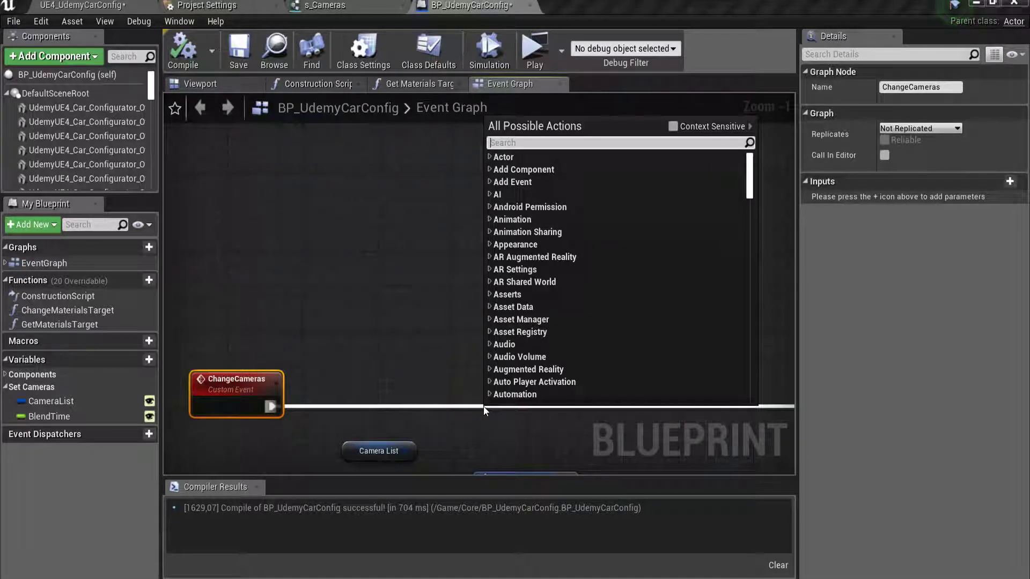
pyautogui.write('multig')
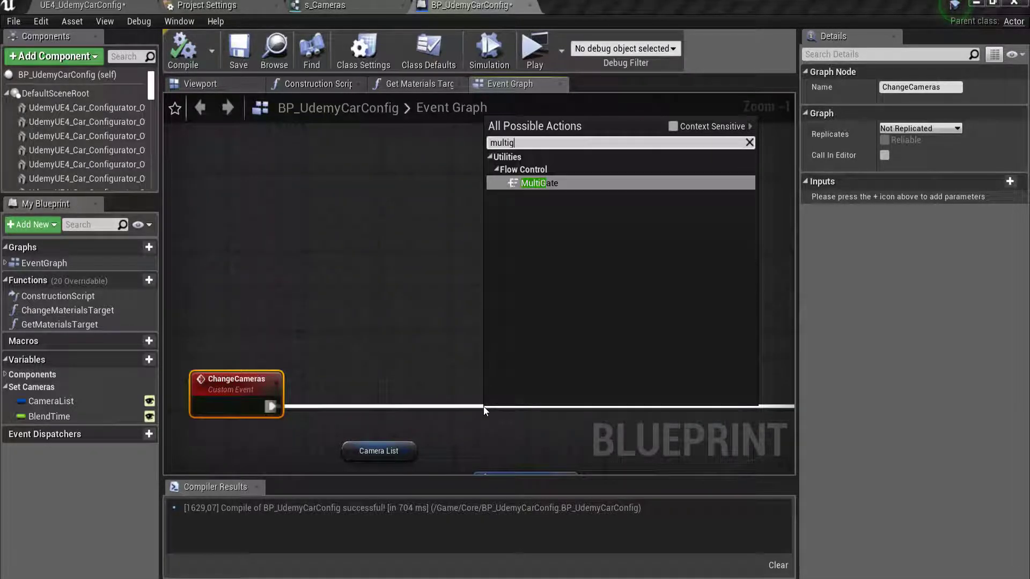
# Add a MultiGate after ChangeCameras and line it up with Set View Target with Blend
pyautogui.click(539, 183)
pyautogui.scroll(-3, 386, 309)
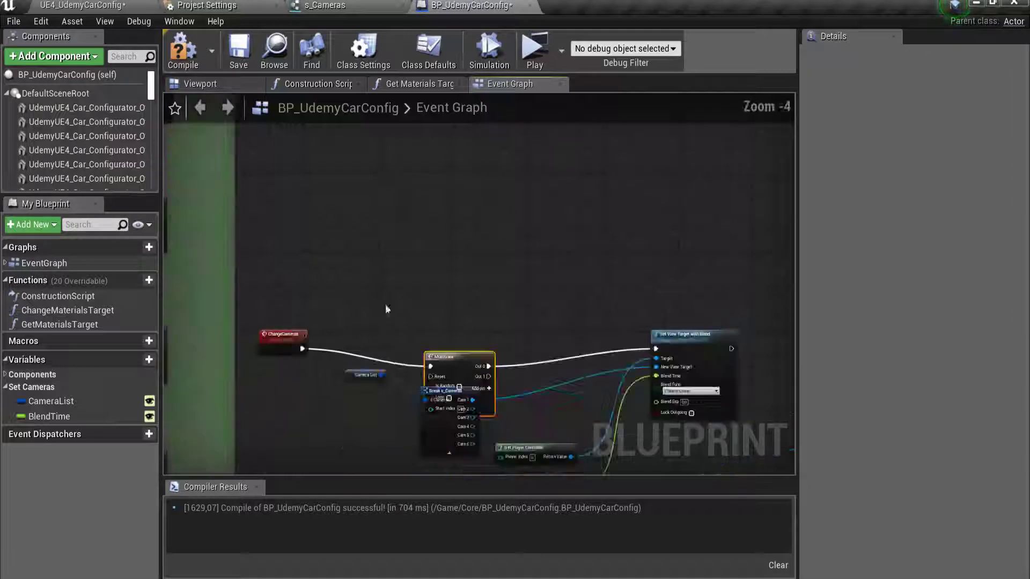
pyautogui.scroll(-1, 386, 308)
pyautogui.moveTo(445, 337)
pyautogui.mouseDown()
pyautogui.moveTo(420, 233)
pyautogui.moveTo(411, 289)
pyautogui.mouseUp()
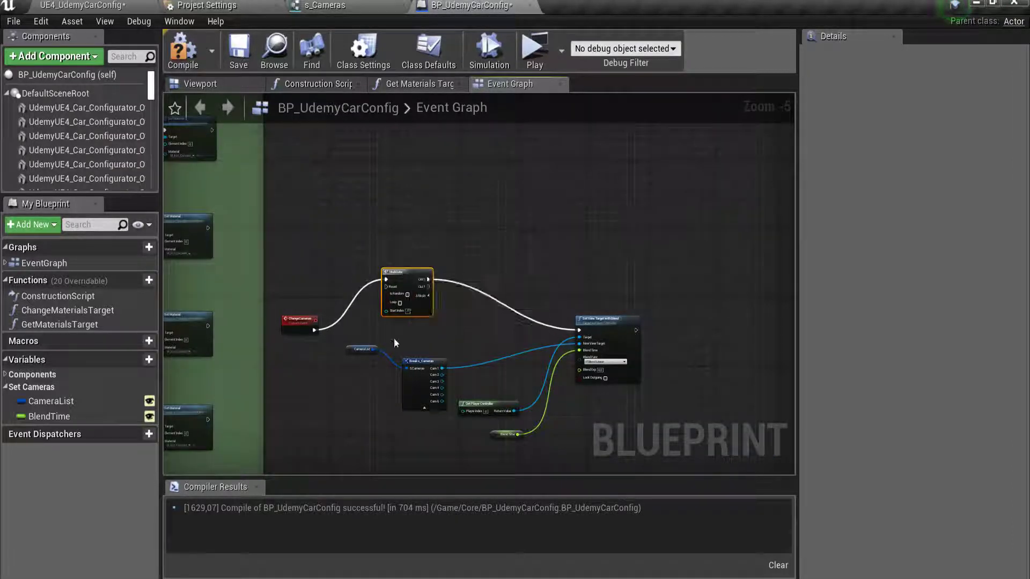
pyautogui.moveTo(350, 344); pyautogui.dragTo(617, 348)
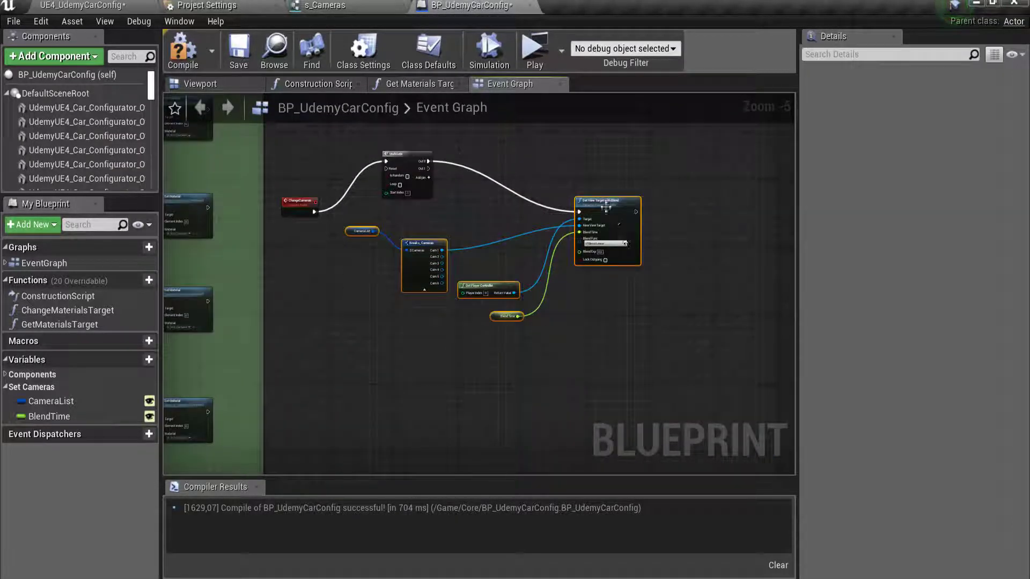
pyautogui.moveTo(607, 200); pyautogui.dragTo(732, 200)
pyautogui.moveTo(395, 255); pyautogui.dragTo(379, 282, button='right')
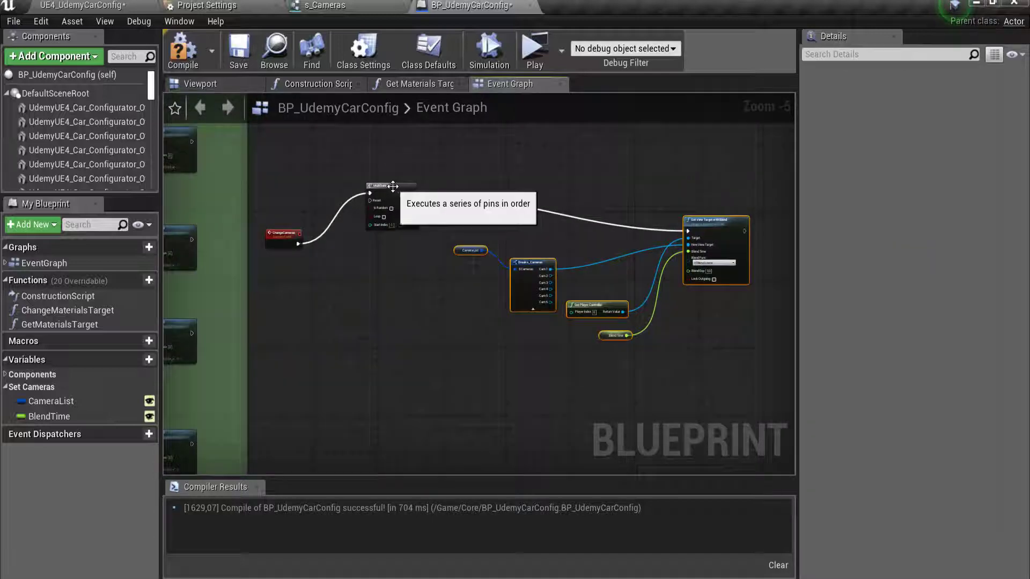
pyautogui.moveTo(374, 189); pyautogui.dragTo(374, 229)
# Move the Camera List, Break, controller and Blend Time nodes further down
pyautogui.scroll(1, 557, 268)
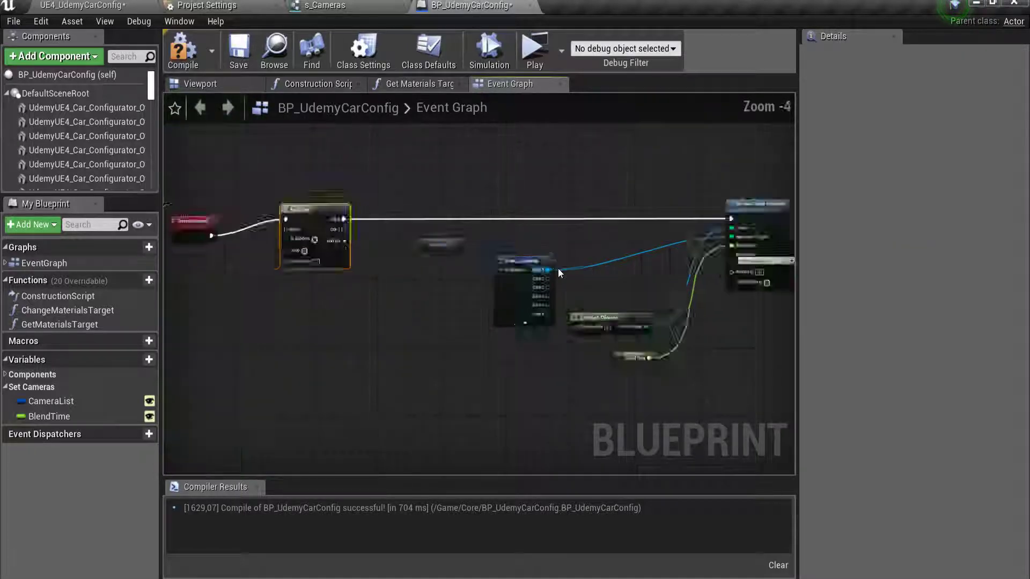
pyautogui.scroll(1, 558, 268)
pyautogui.scroll(-2, 413, 321)
pyautogui.scroll(-1, 413, 321)
pyautogui.scroll(2, 410, 322)
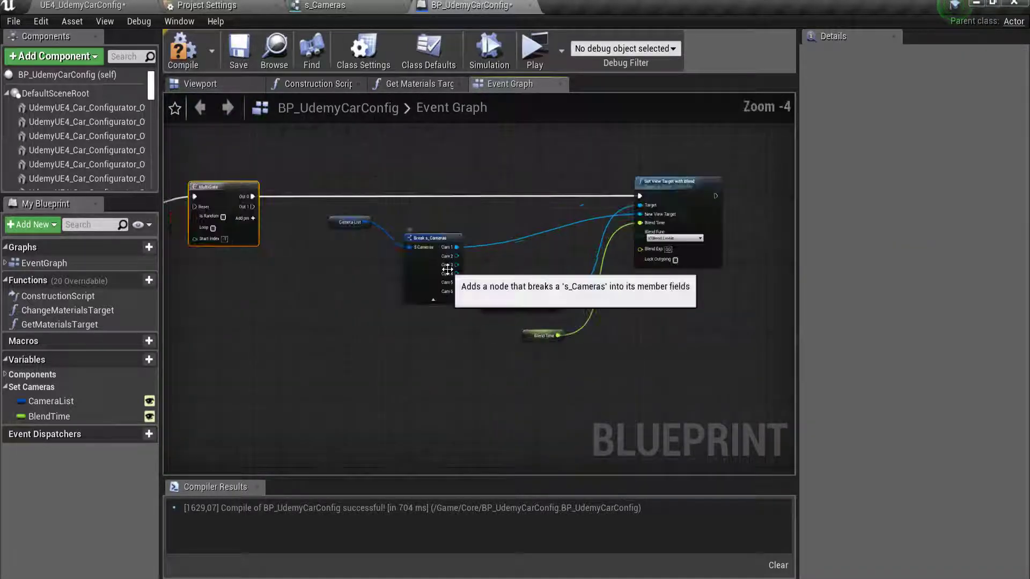
pyautogui.moveTo(309, 213); pyautogui.dragTo(546, 371)
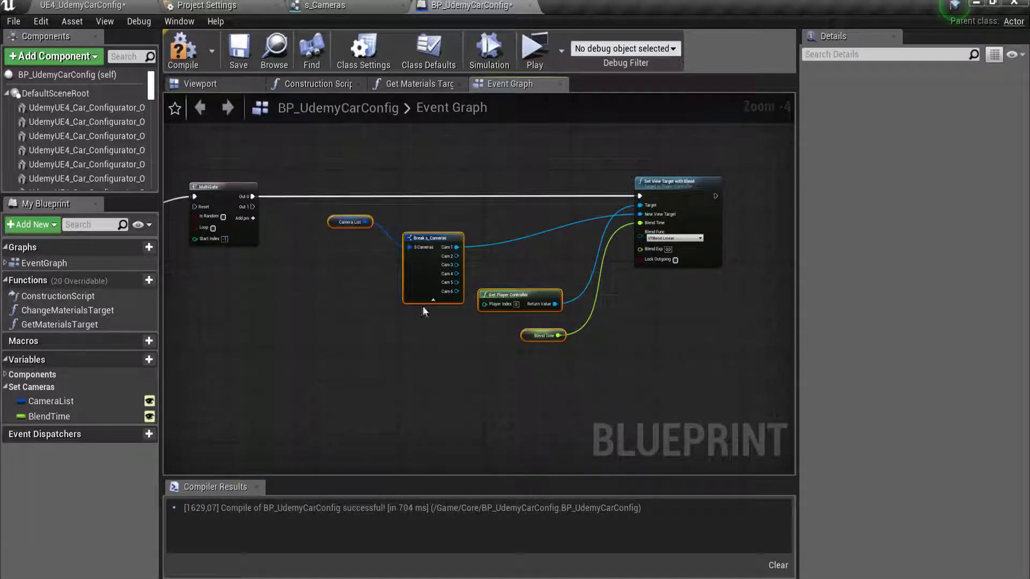
pyautogui.moveTo(429, 243); pyautogui.dragTo(434, 289)
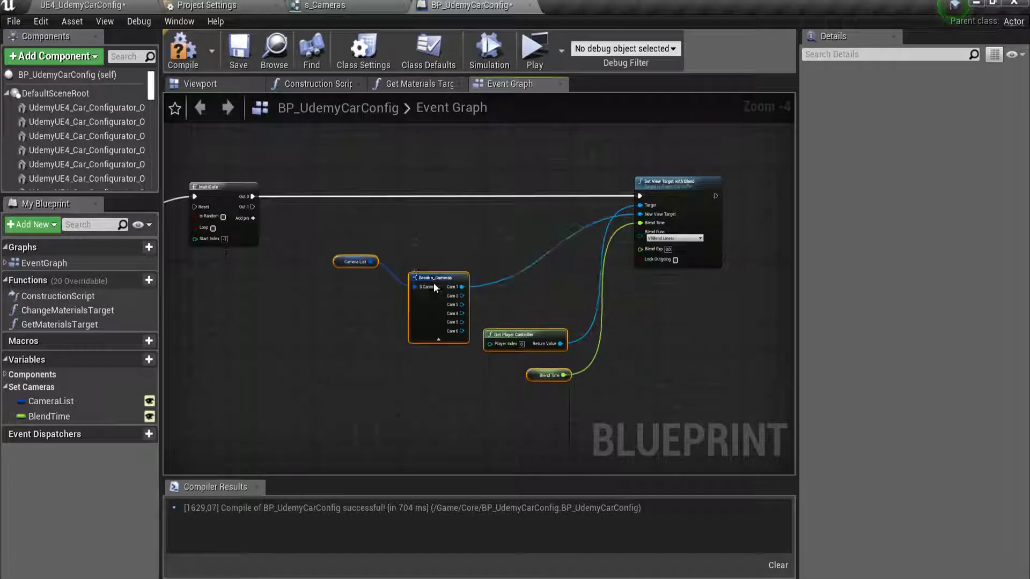
pyautogui.click(666, 317)
pyautogui.scroll(2, 266, 234)
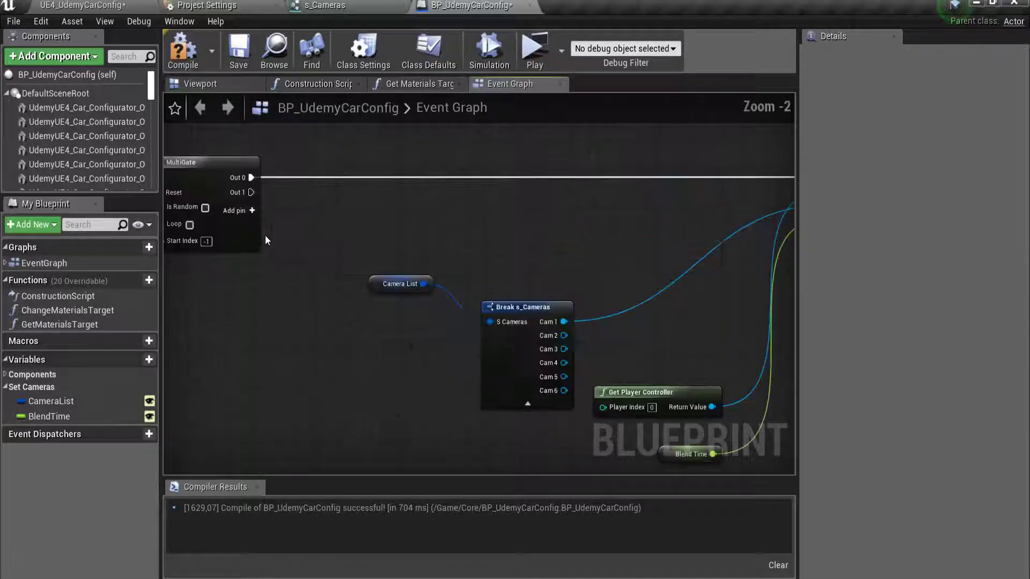
pyautogui.scroll(-2, 266, 234)
pyautogui.click(687, 185)
# Duplicate the Set View Target with Blend node and place the copy below the original
pyautogui.moveTo(682, 333); pyautogui.dragTo(624, 295, button='right')
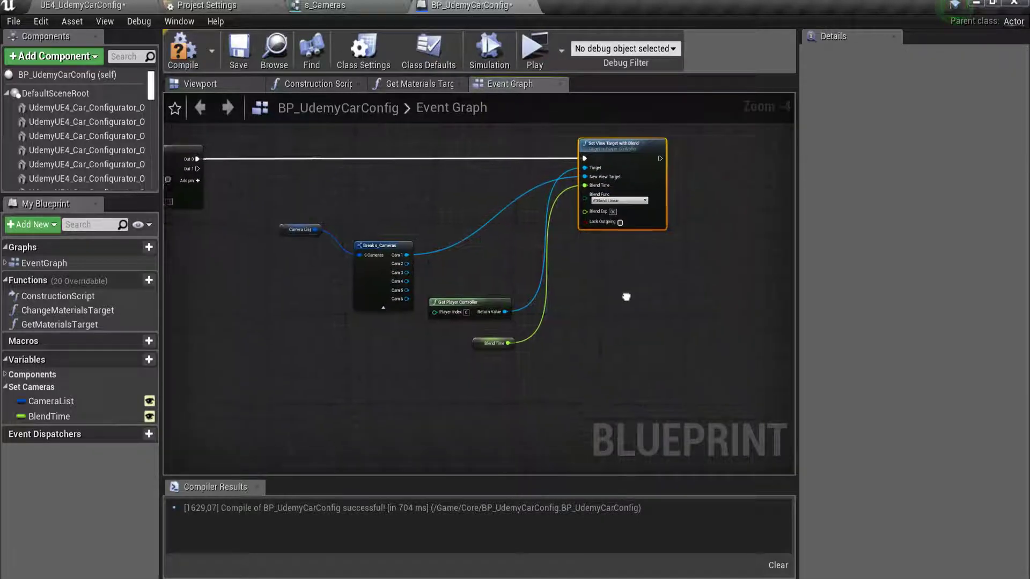
pyautogui.hotkey('ctrl', 'c')
pyautogui.hotkey('ctrl', 'v')
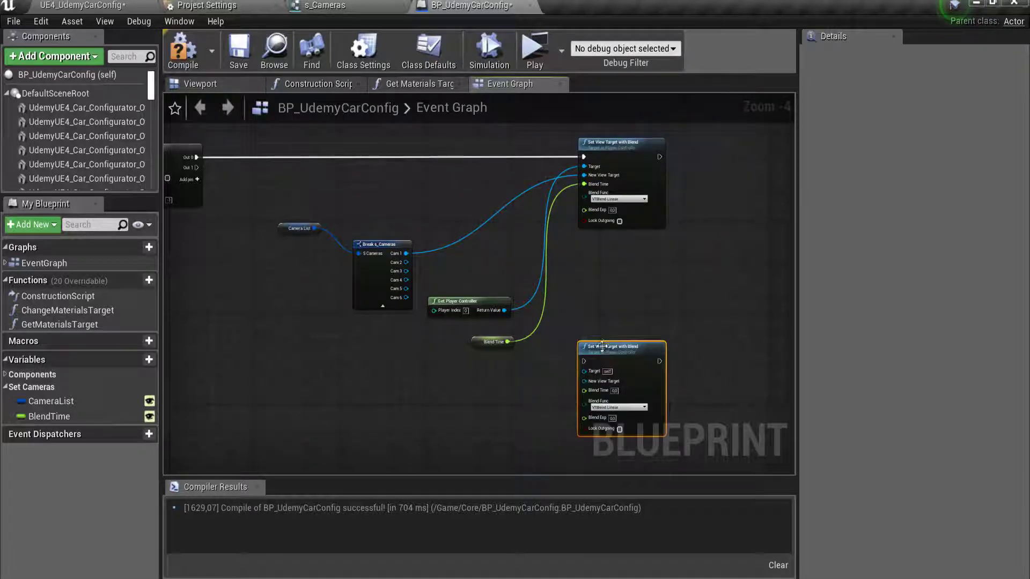
pyautogui.moveTo(601, 346); pyautogui.dragTo(601, 302)
pyautogui.scroll(2, 594, 307)
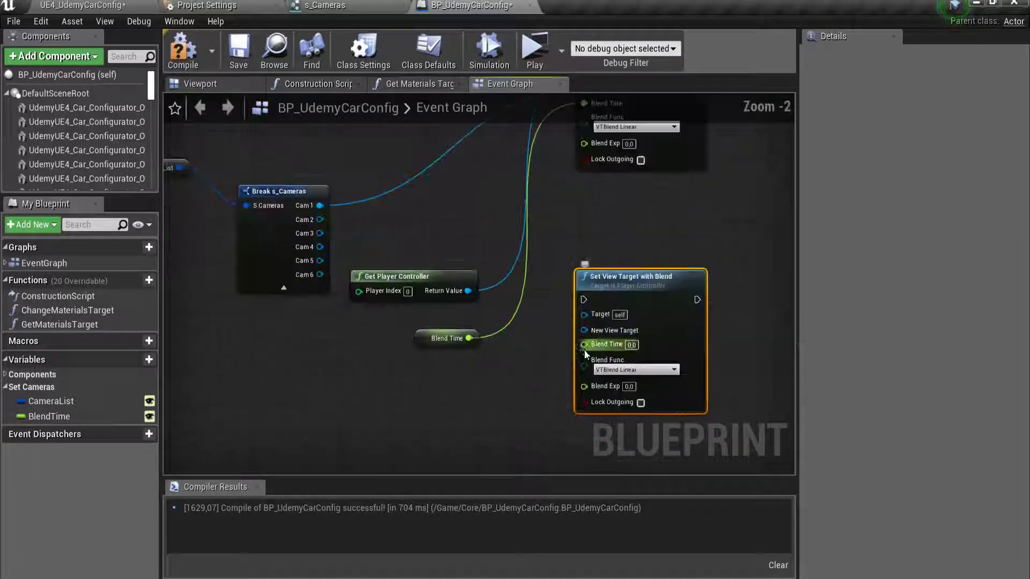
pyautogui.scroll(1, 584, 349)
# Wire Cam 2, the player controller and BlendTime into the duplicate node
pyautogui.moveTo(274, 199); pyautogui.dragTo(584, 327)
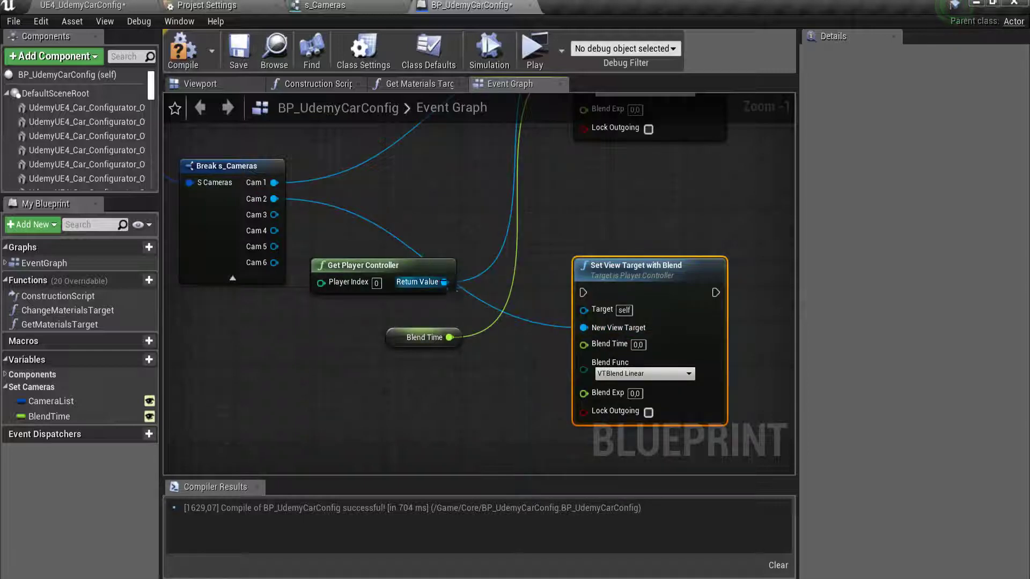
pyautogui.moveTo(444, 282); pyautogui.dragTo(588, 309)
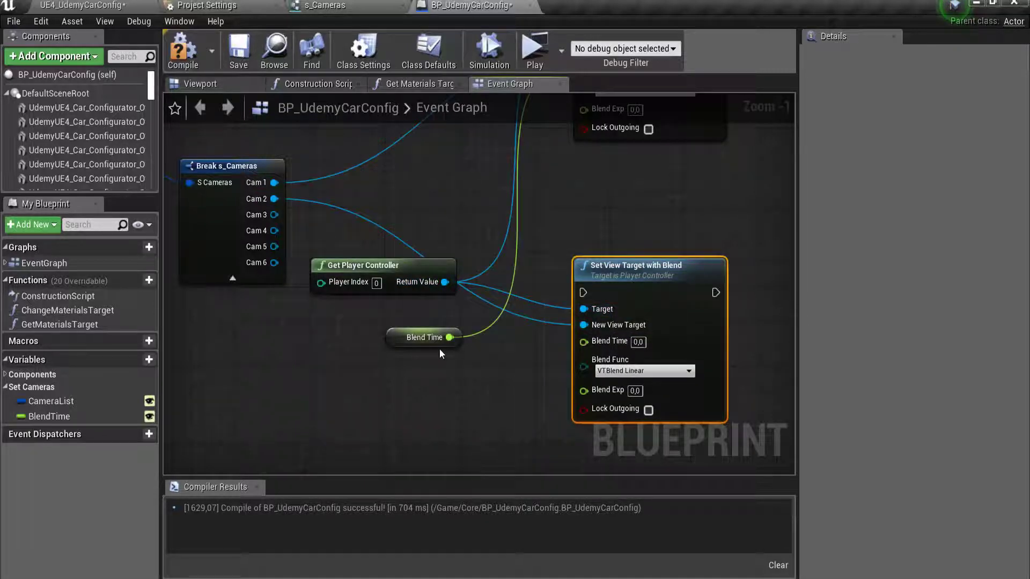
pyautogui.moveTo(450, 337); pyautogui.dragTo(591, 343)
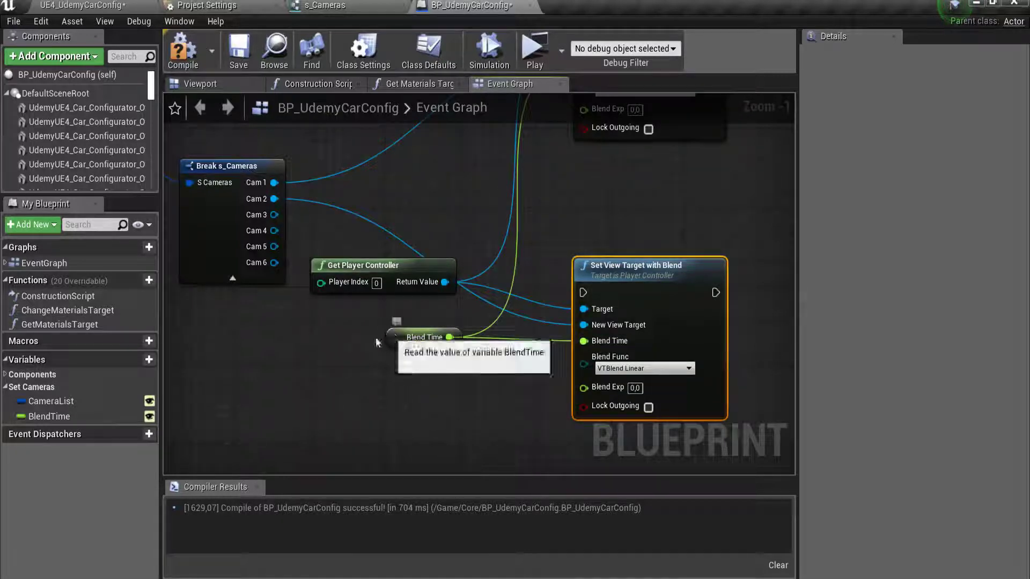
pyautogui.click(382, 336)
# Trigger the second Set View Target with Blend from MultiGate Out 1
pyautogui.scroll(-1, 349, 256)
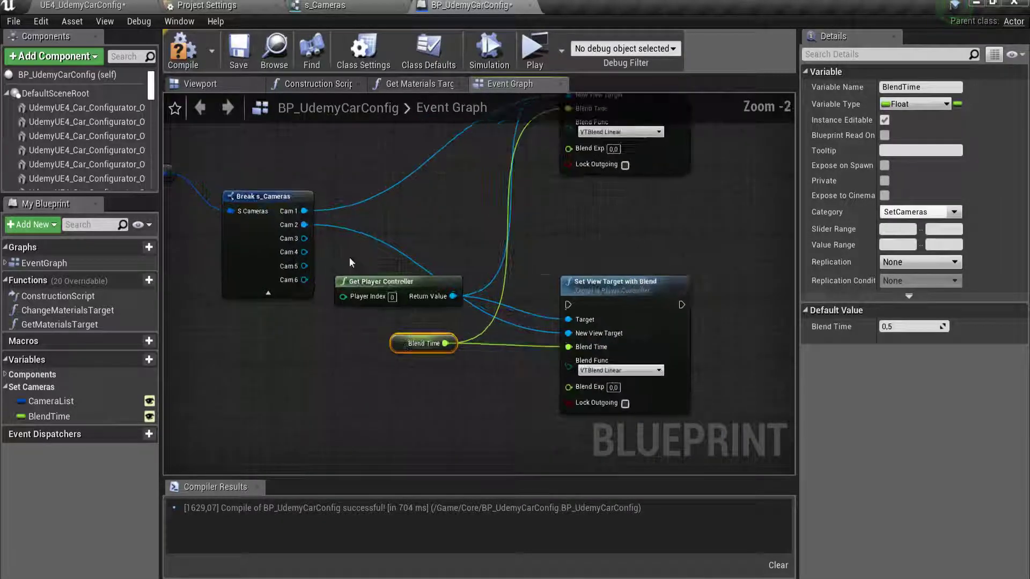
pyautogui.scroll(-2, 349, 256)
pyautogui.moveTo(279, 210); pyautogui.dragTo(455, 274, button='right')
pyautogui.scroll(2, 333, 223)
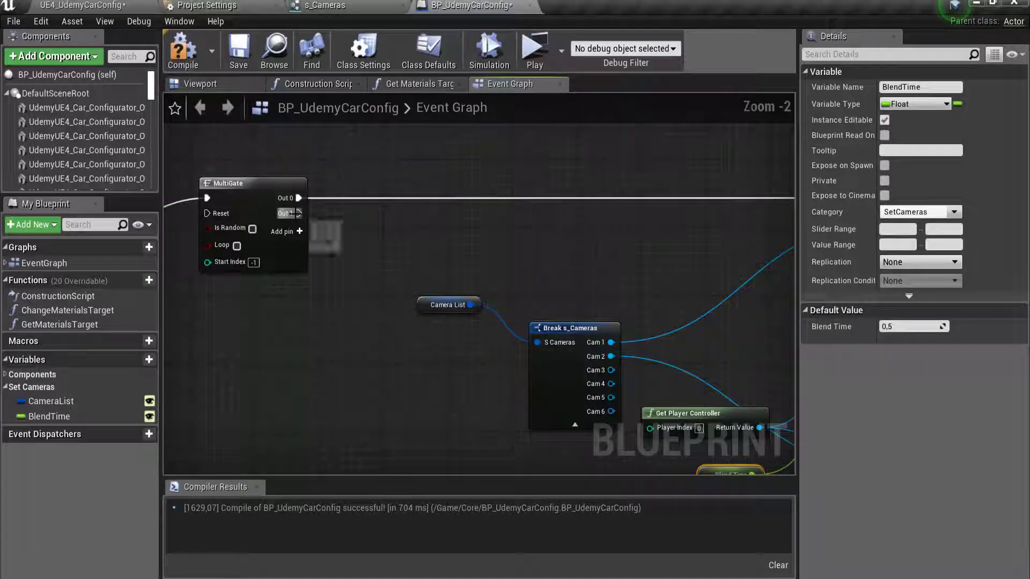
pyautogui.moveTo(304, 217)
pyautogui.mouseDown()
pyautogui.moveTo(593, 411)
pyautogui.moveTo(534, 436)
pyautogui.mouseUp()
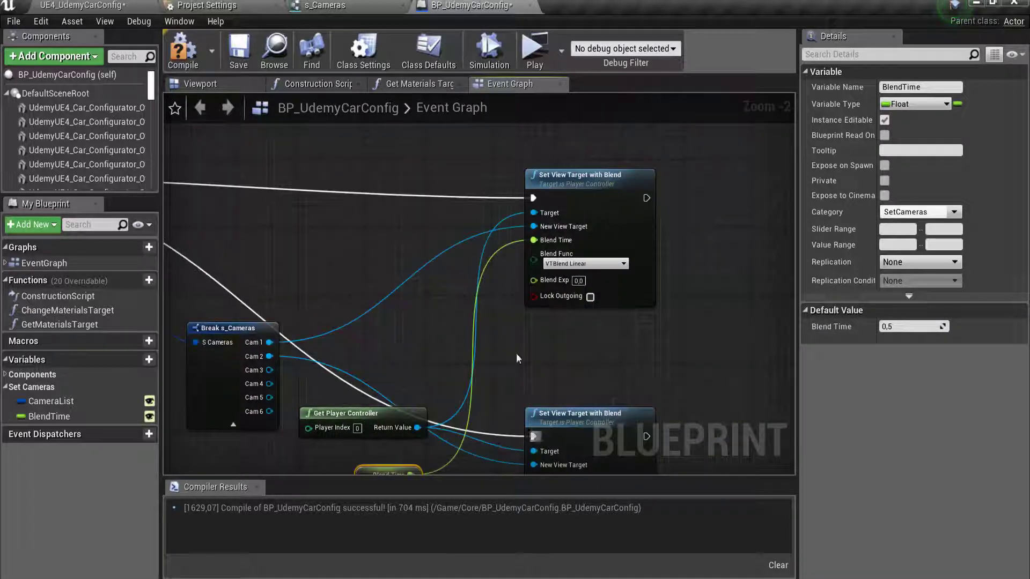
pyautogui.scroll(-2, 517, 247)
pyautogui.scroll(-2, 516, 247)
pyautogui.scroll(3, 390, 291)
# Move the four input nodes further left to tidy the graph
pyautogui.moveTo(324, 209); pyautogui.dragTo(616, 418)
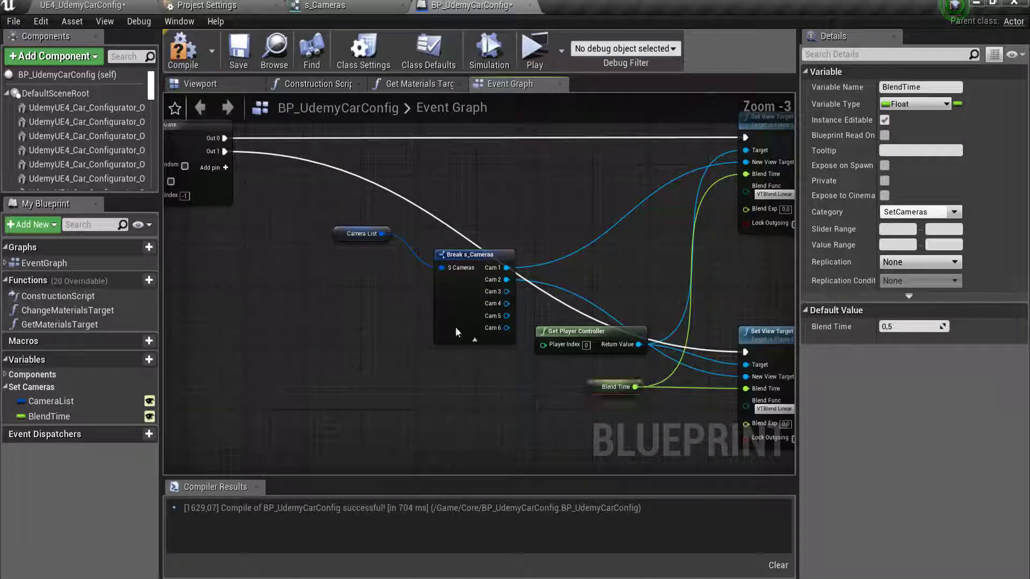
pyautogui.moveTo(585, 334); pyautogui.dragTo(491, 342)
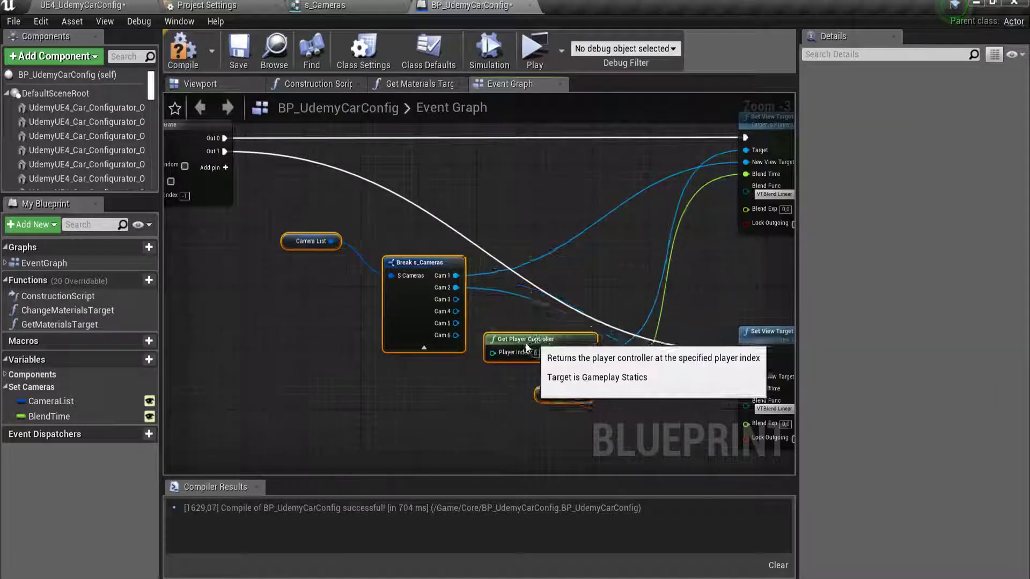
pyautogui.scroll(-3, 345, 192)
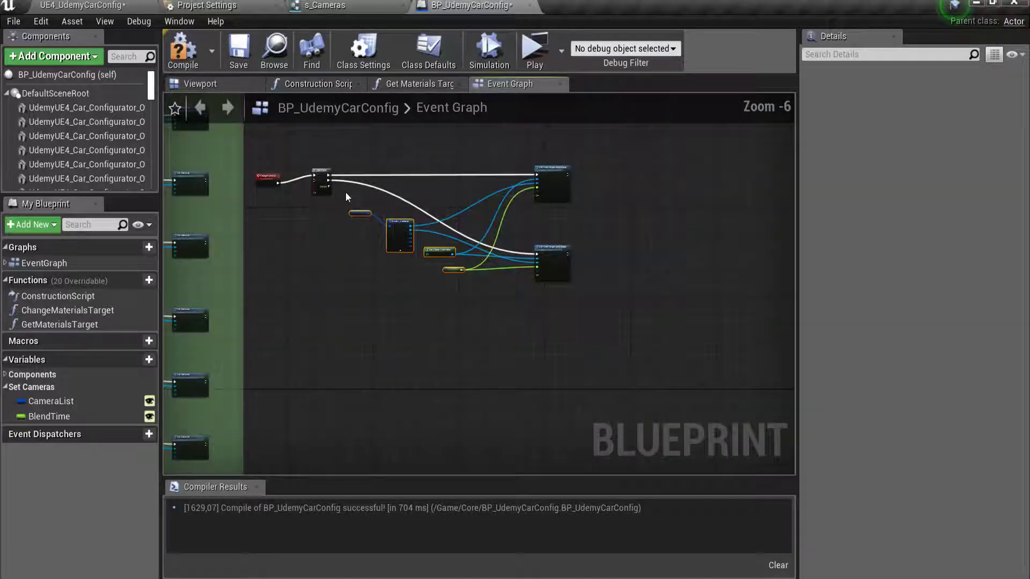
pyautogui.scroll(1, 345, 192)
pyautogui.moveTo(377, 218); pyautogui.dragTo(387, 229, button='right')
pyautogui.scroll(3, 359, 212)
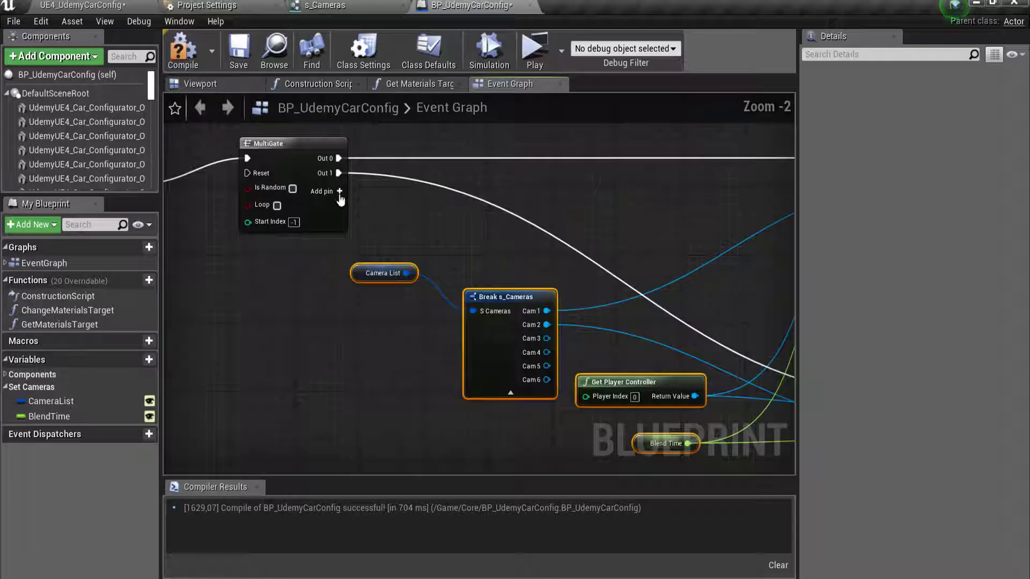
# Add pins to the MultiGate until it has outputs Out 0 through Out 5
pyautogui.click(340, 206)
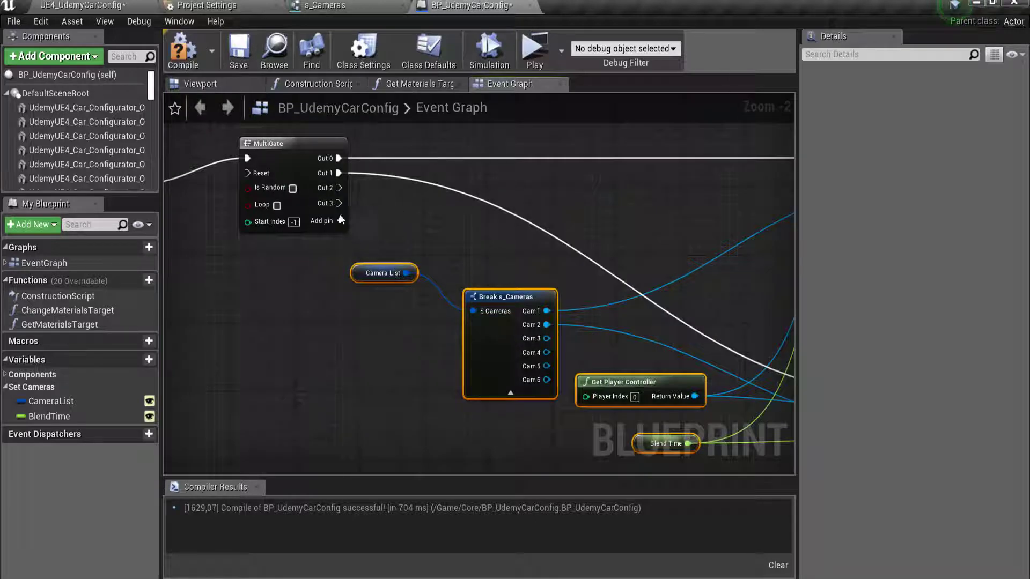
pyautogui.click(339, 224)
pyautogui.click(340, 240)
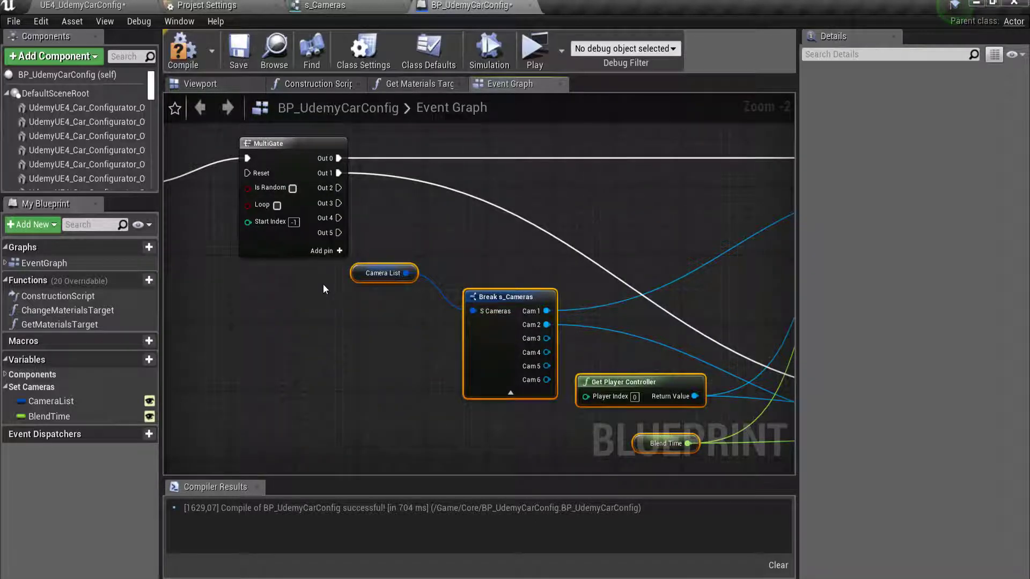
pyautogui.scroll(-2, 323, 284)
pyautogui.moveTo(331, 284); pyautogui.dragTo(565, 183, button='right')
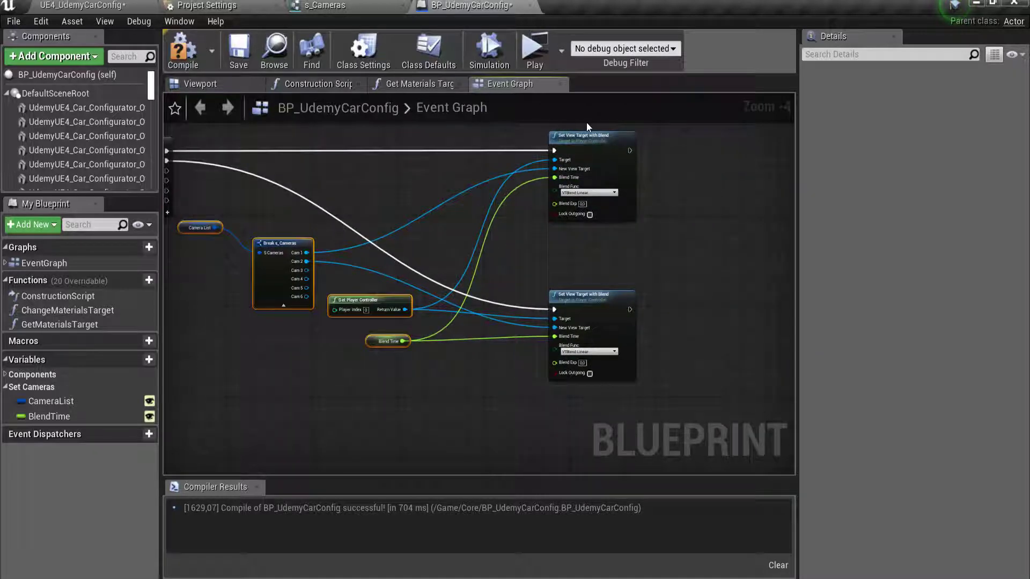
pyautogui.scroll(-1, 618, 344)
pyautogui.scroll(-2, 618, 345)
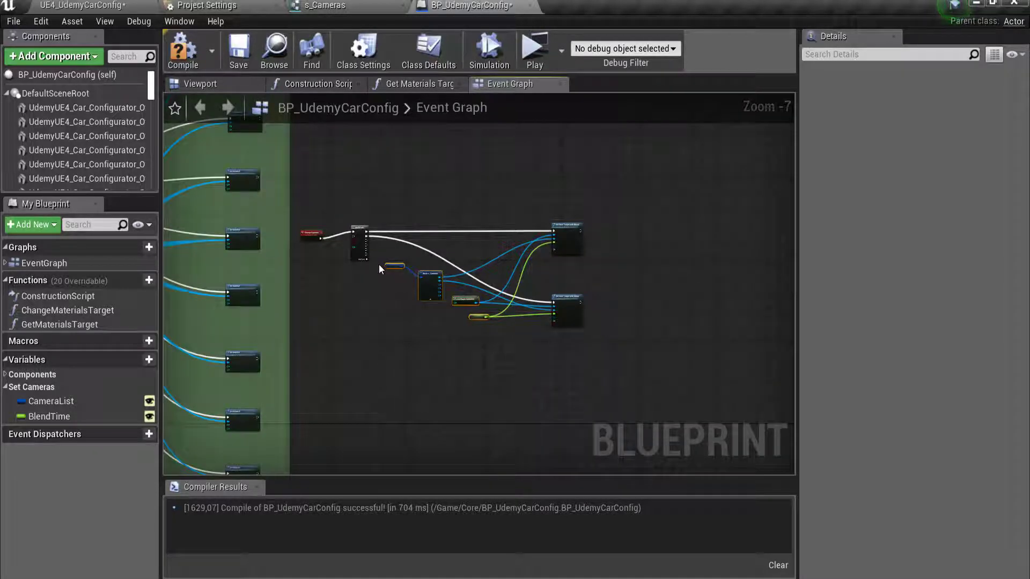
# Move Camera List and Break s_Cameras lower and select both Set View Target nodes
pyautogui.moveTo(379, 264)
pyautogui.mouseDown()
pyautogui.moveTo(465, 345)
pyautogui.moveTo(481, 345)
pyautogui.mouseUp()
pyautogui.moveTo(428, 289); pyautogui.dragTo(423, 375)
pyautogui.scroll(1, 618, 376)
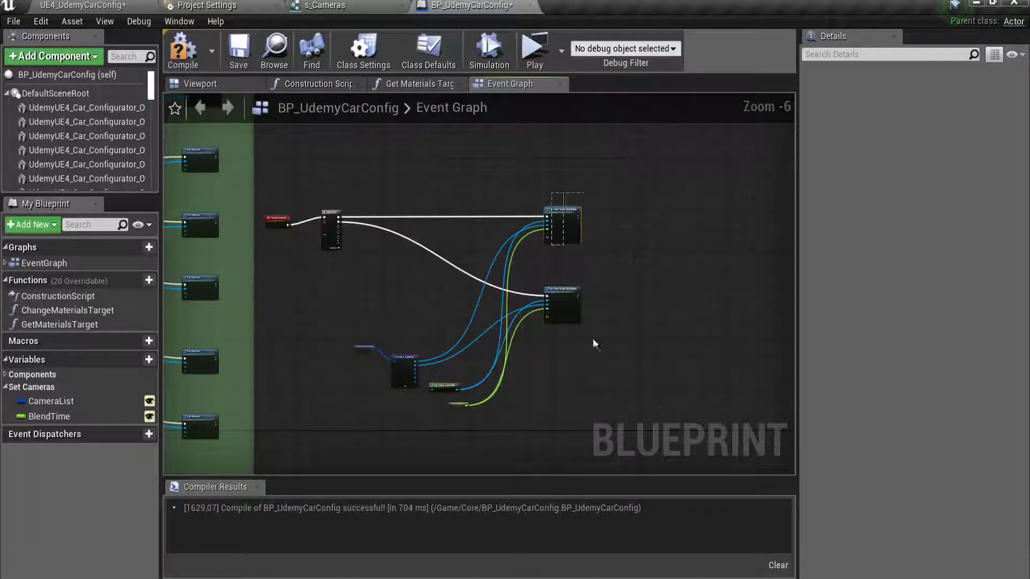
pyautogui.moveTo(595, 193); pyautogui.dragTo(568, 333)
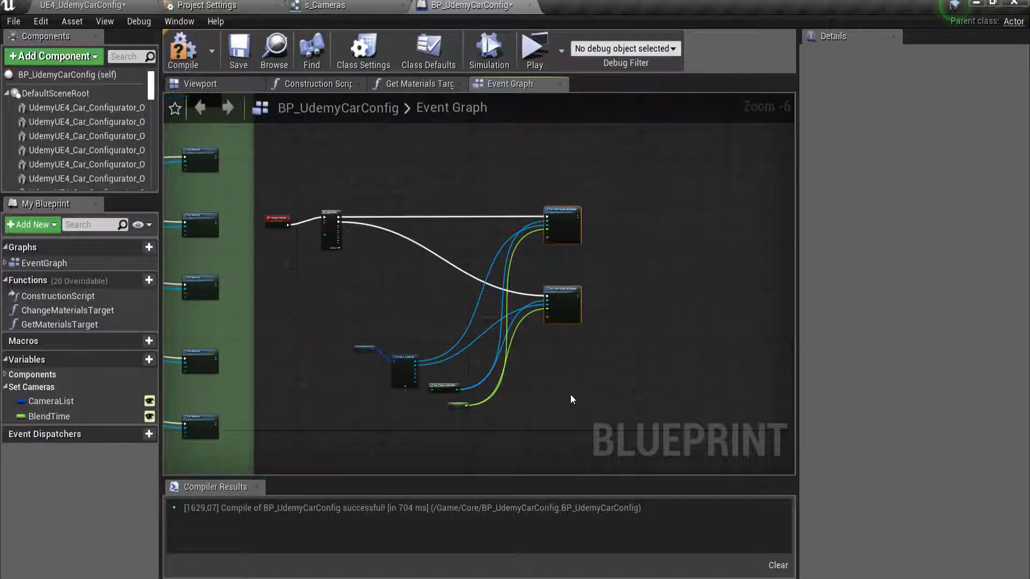
# Duplicate the Set View Target pair twice with Ctrl+W, stacking six nodes in a column
pyautogui.hotkey('ctrl', 'w')
pyautogui.moveTo(568, 402); pyautogui.dragTo(563, 370)
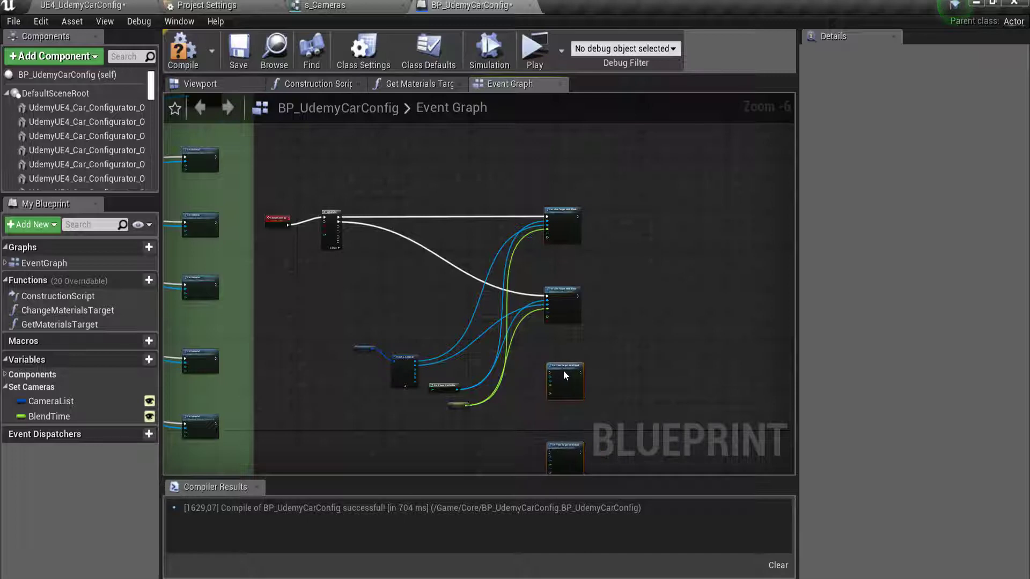
pyautogui.moveTo(563, 370); pyautogui.dragTo(532, 217, button='right')
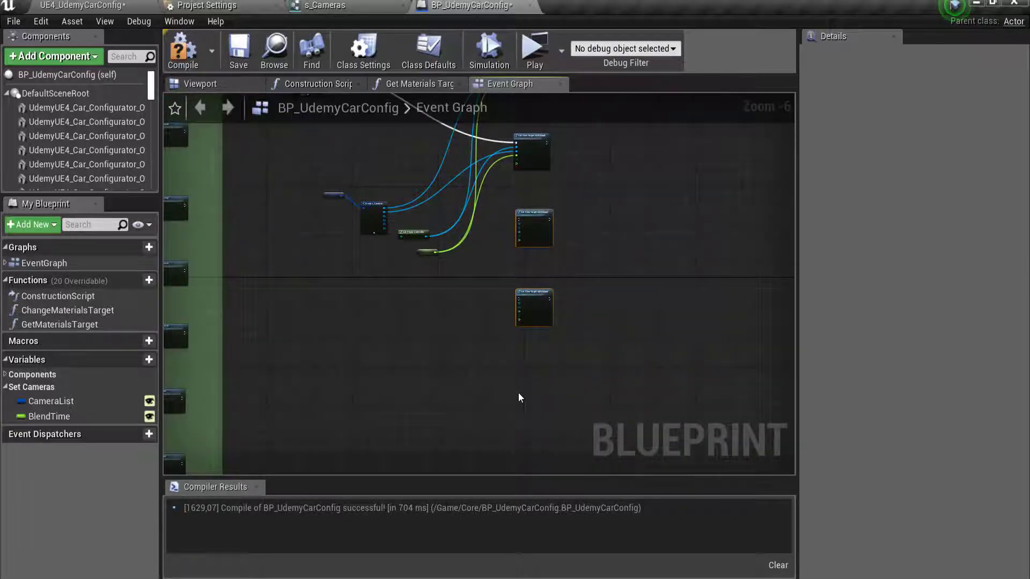
pyautogui.hotkey('ctrl', 'w')
pyautogui.moveTo(481, 152); pyautogui.dragTo(456, 224, button='right')
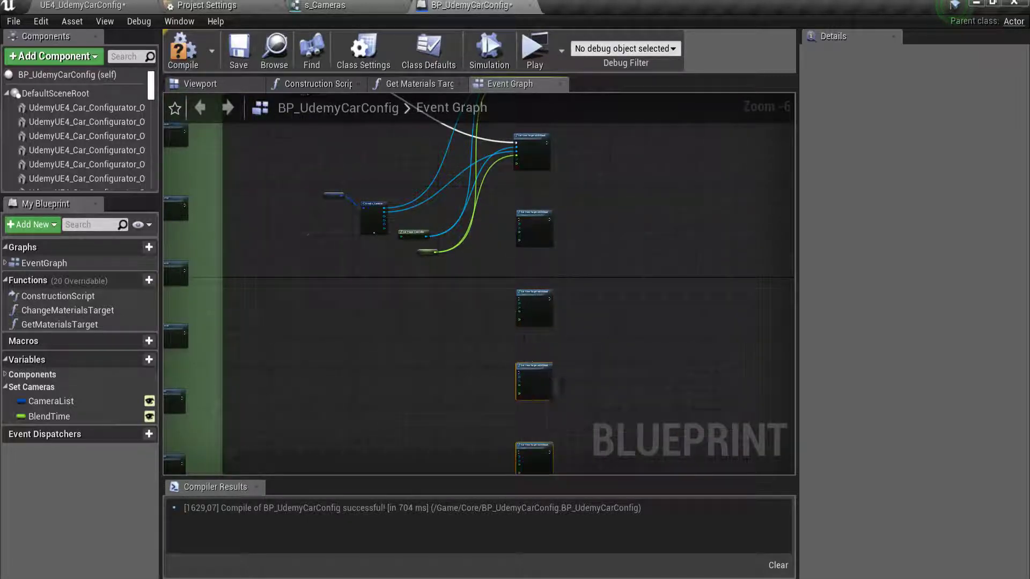
pyautogui.scroll(-3, 455, 225)
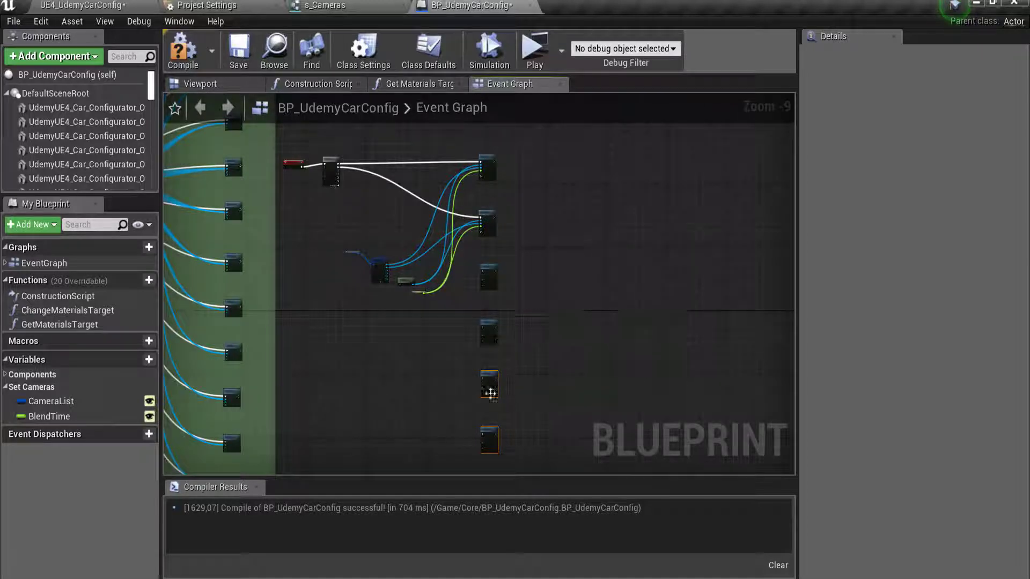
pyautogui.moveTo(475, 152); pyautogui.dragTo(522, 447)
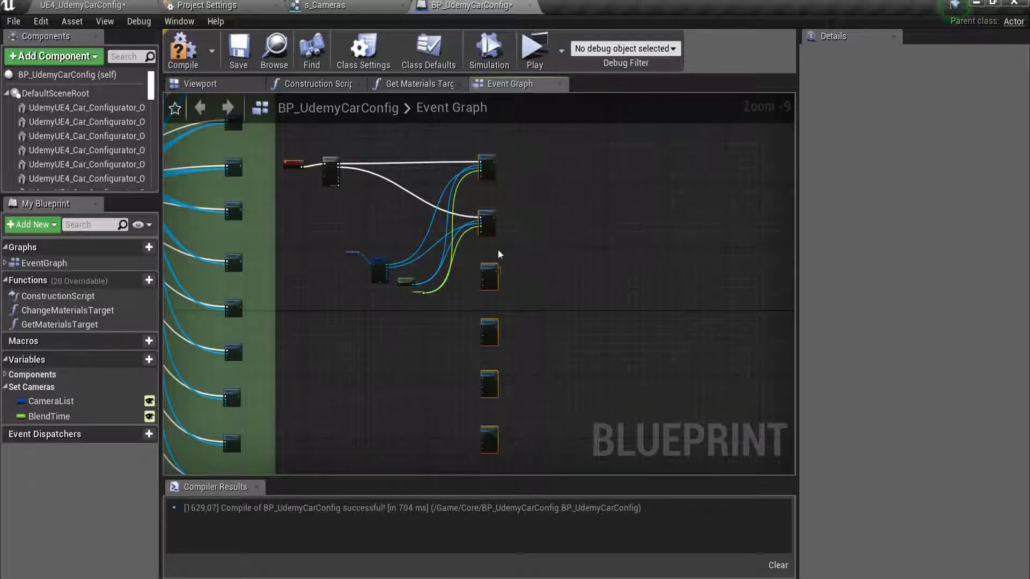
pyautogui.scroll(2, 410, 304)
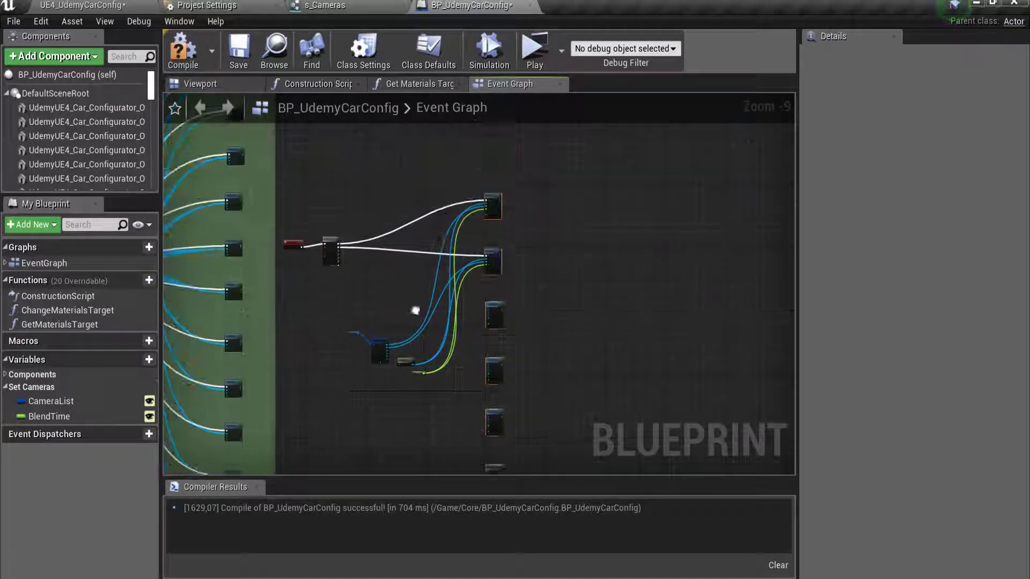
pyautogui.scroll(2, 384, 333)
# Wire Break s_Cameras Cam 3 through Cam 6 to the four copies' New View Target pins
pyautogui.scroll(2, 406, 327)
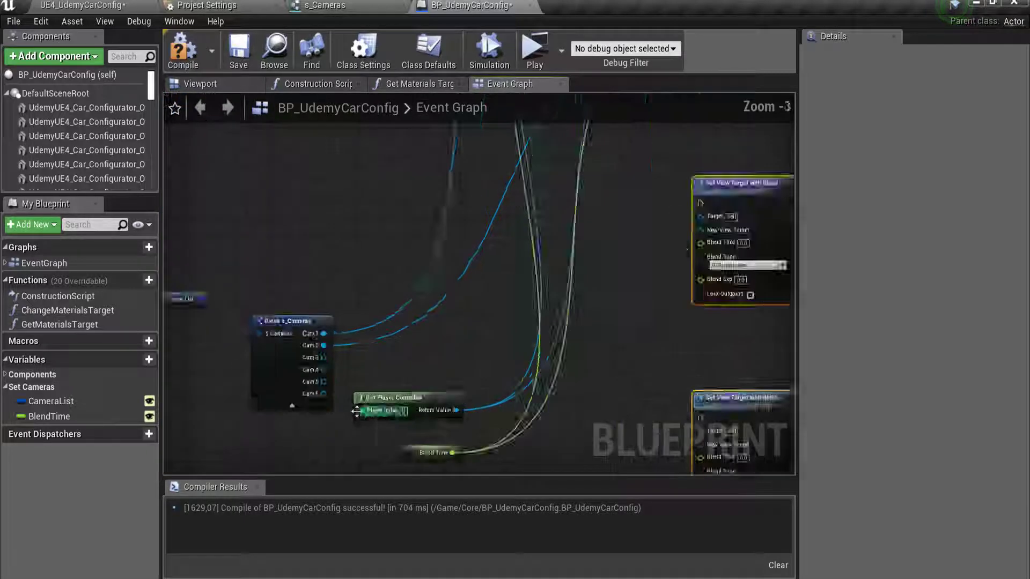
pyautogui.scroll(2, 321, 360)
pyautogui.moveTo(320, 360)
pyautogui.mouseDown()
pyautogui.moveTo(430, 199)
pyautogui.moveTo(420, 176)
pyautogui.mouseUp()
pyautogui.scroll(-3, 469, 323)
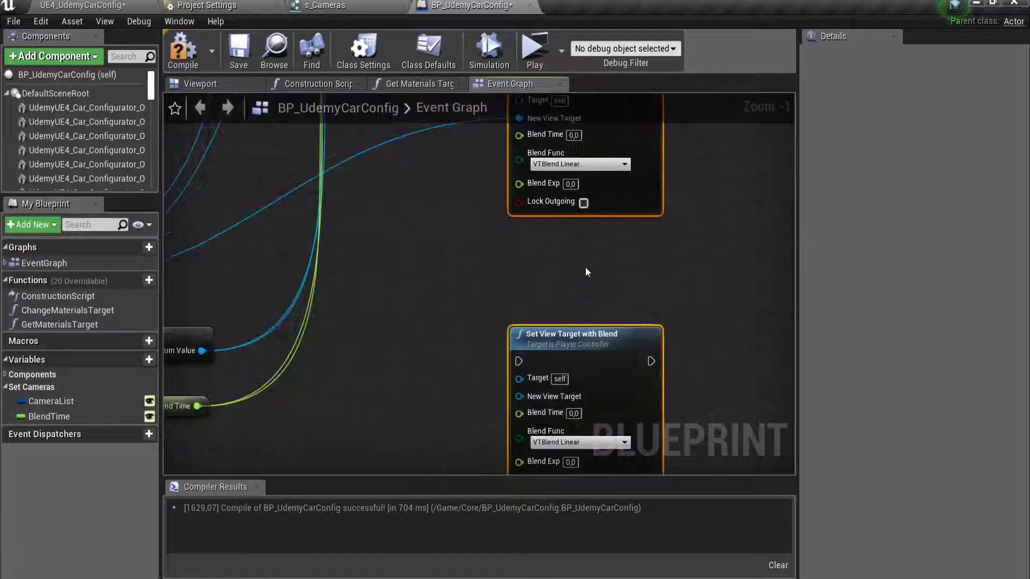
pyautogui.scroll(3, 289, 287)
pyautogui.moveTo(254, 292); pyautogui.dragTo(756, 390)
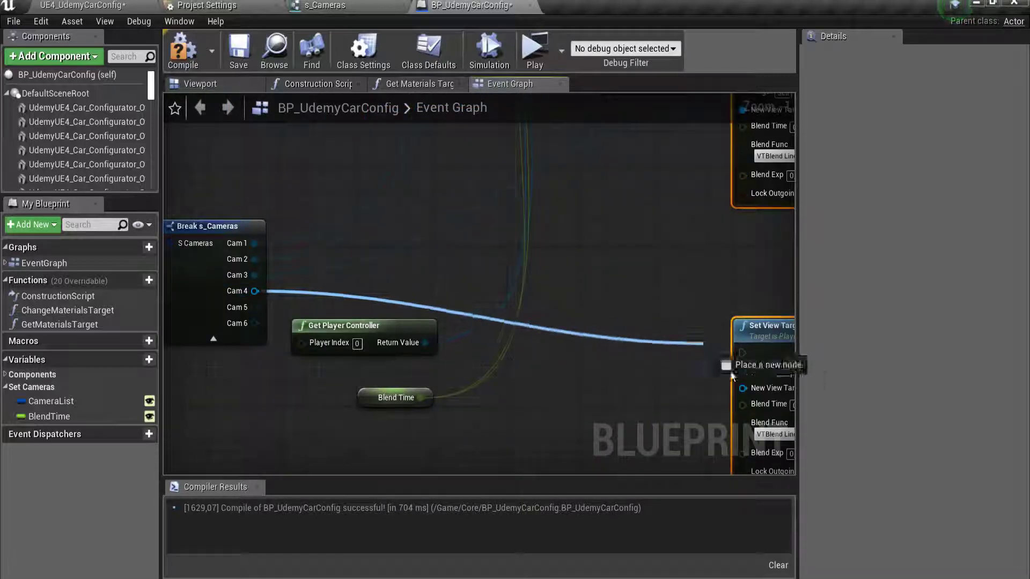
pyautogui.scroll(-2, 366, 234)
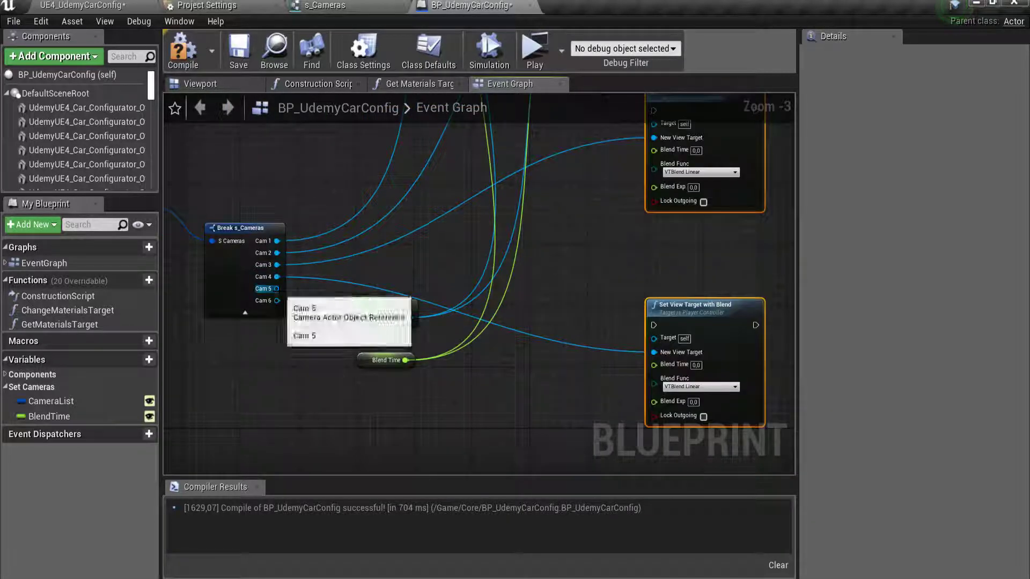
pyautogui.moveTo(262, 278)
pyautogui.mouseDown()
pyautogui.moveTo(678, 518)
pyautogui.moveTo(678, 227)
pyautogui.mouseUp()
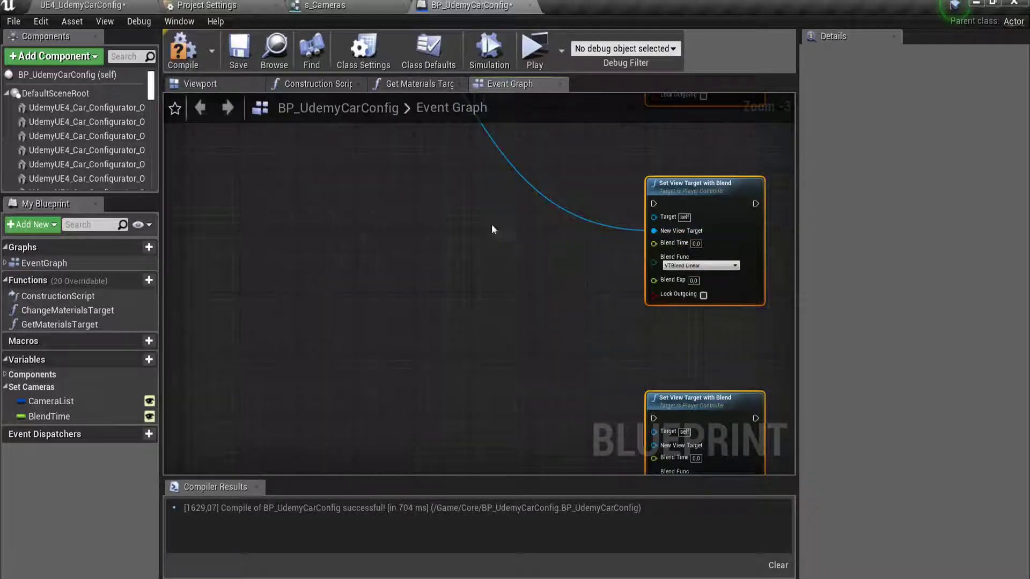
pyautogui.scroll(-2, 378, 243)
pyautogui.scroll(3, 377, 243)
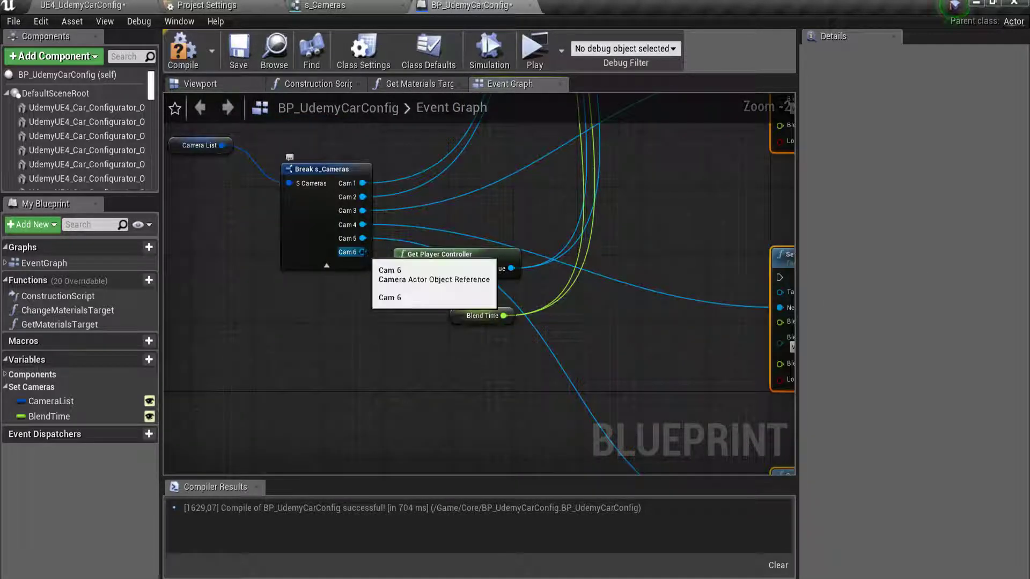
pyautogui.moveTo(361, 254)
pyautogui.mouseDown()
pyautogui.moveTo(698, 511)
pyautogui.moveTo(714, 330)
pyautogui.mouseUp()
pyautogui.scroll(-4, 531, 375)
pyautogui.scroll(-1, 526, 360)
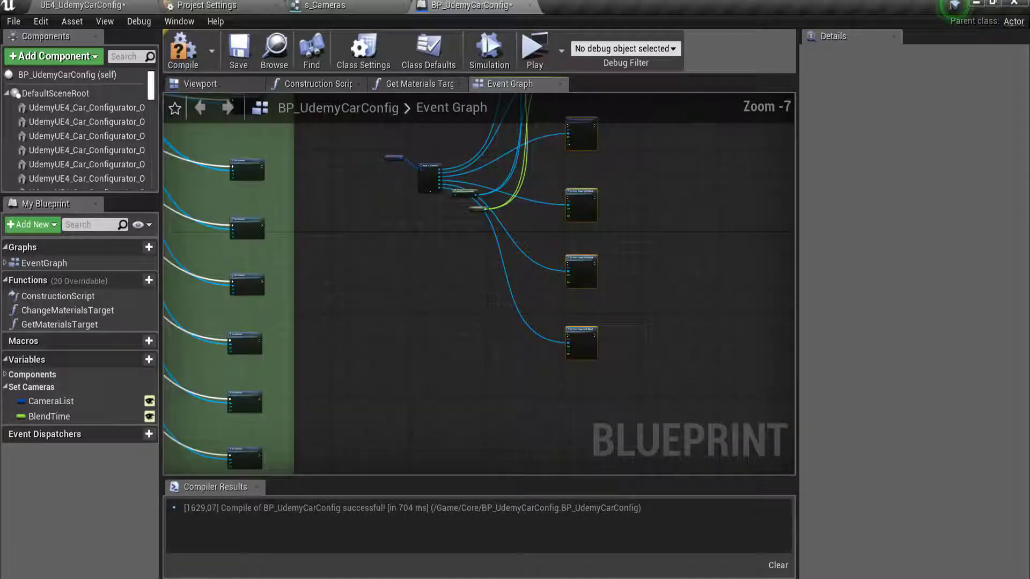
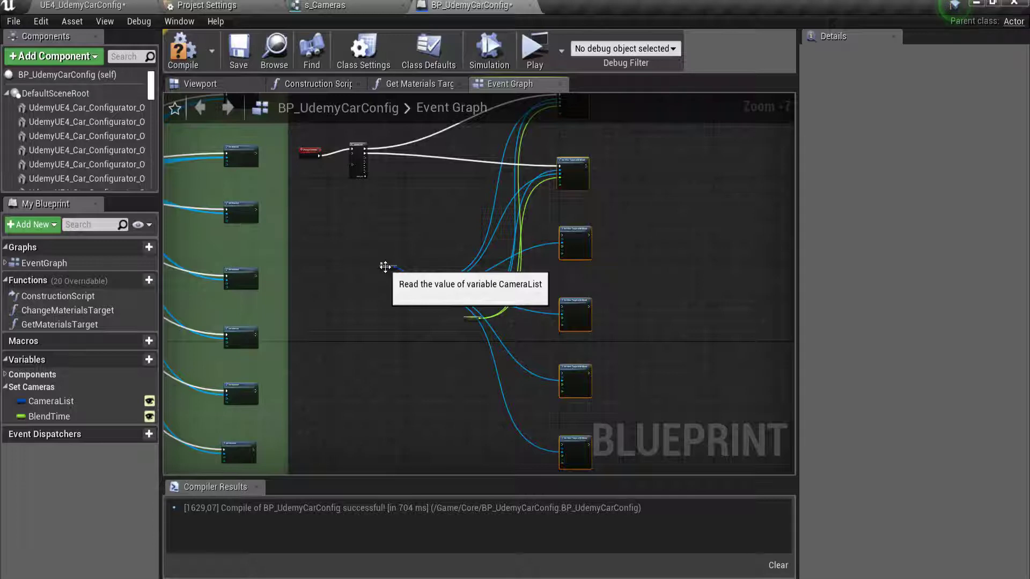
# Wire Get Player Controller and Blend Time into the top Set View Target with Blend node
pyautogui.scroll(1, 419, 235)
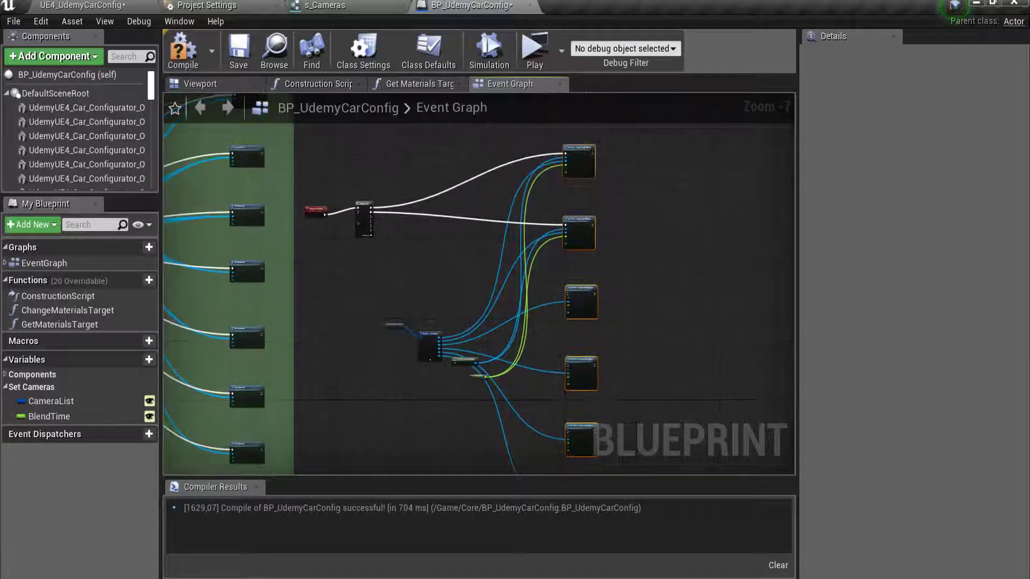
pyautogui.scroll(1, 391, 293)
pyautogui.scroll(2, 510, 448)
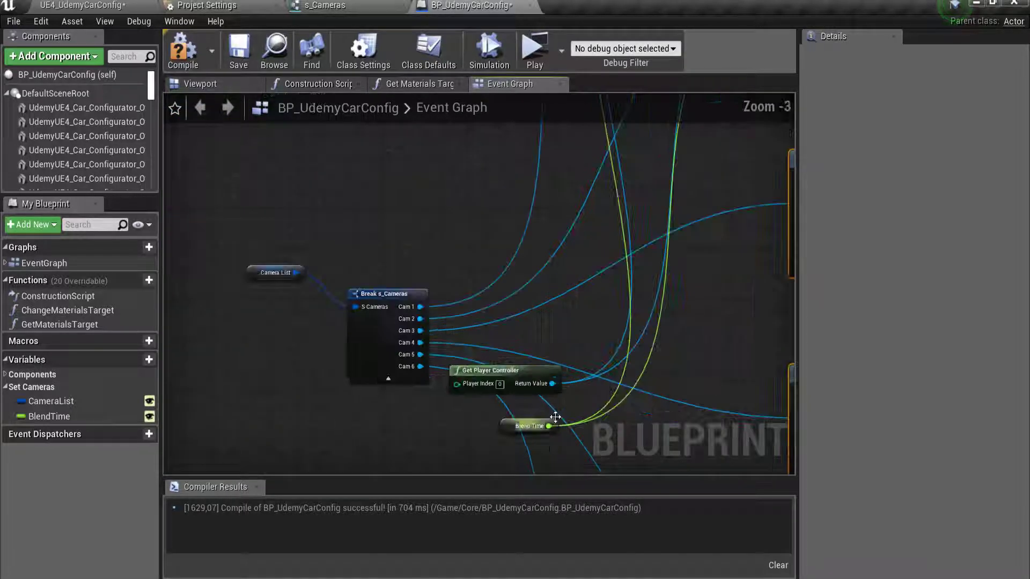
pyautogui.moveTo(542, 370); pyautogui.dragTo(428, 339, button='right')
pyautogui.moveTo(481, 275); pyautogui.dragTo(390, 408, button='right')
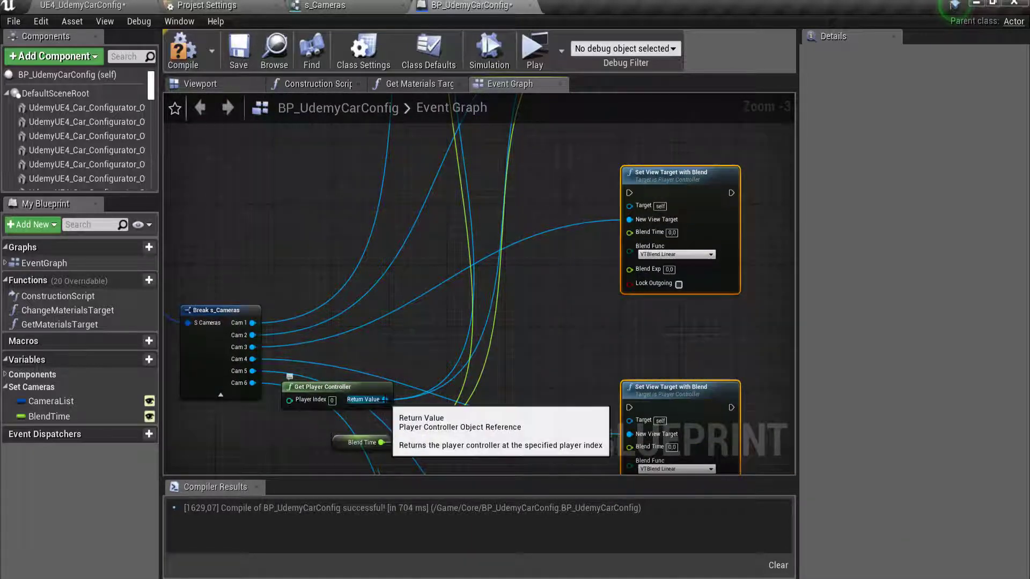
pyautogui.moveTo(385, 400); pyautogui.dragTo(638, 209)
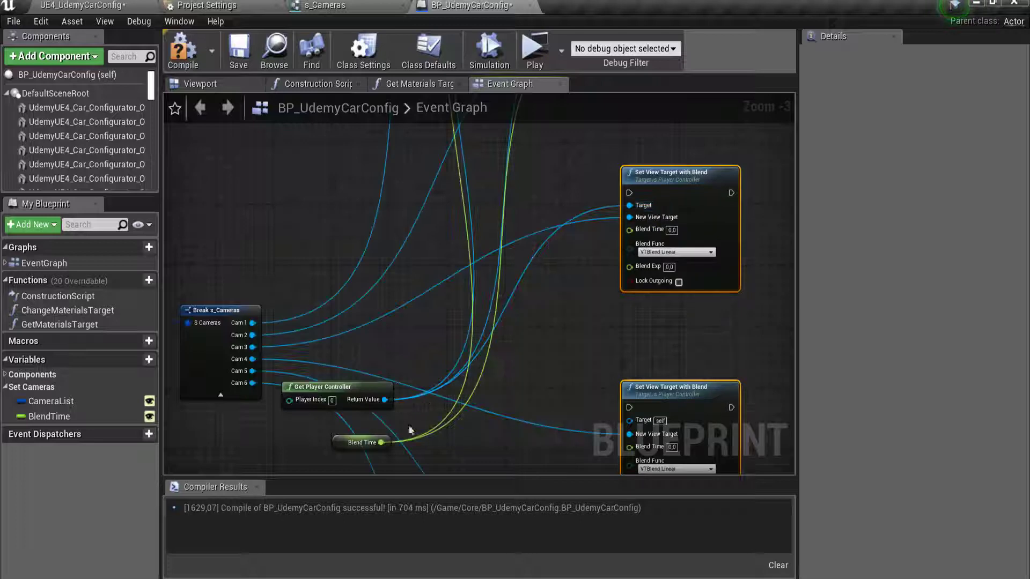
pyautogui.moveTo(381, 443); pyautogui.dragTo(629, 230)
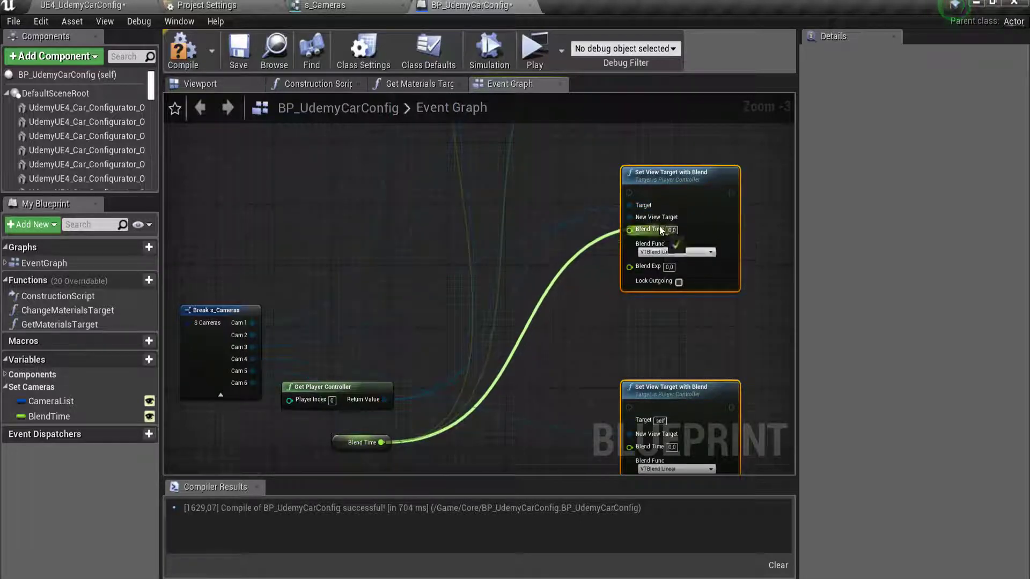
# Wire the player controller and Blend Time into the next two Set View Target nodes
pyautogui.moveTo(384, 399); pyautogui.dragTo(373, 271, button='right')
pyautogui.moveTo(372, 271); pyautogui.dragTo(625, 303)
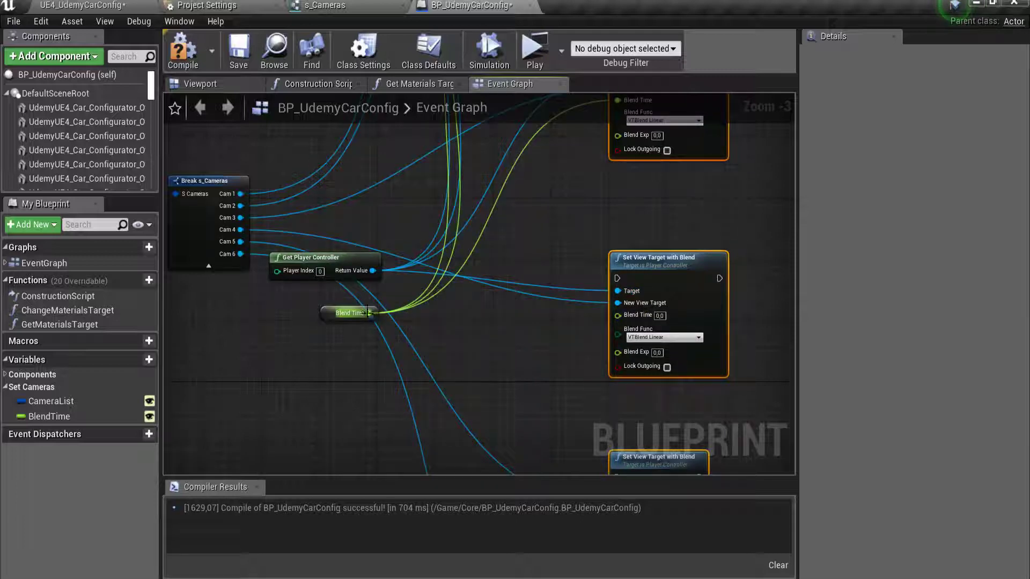
pyautogui.moveTo(368, 312)
pyautogui.mouseDown()
pyautogui.moveTo(530, 328)
pyautogui.moveTo(639, 318)
pyautogui.mouseUp()
pyautogui.moveTo(391, 327); pyautogui.dragTo(370, 231, button='right')
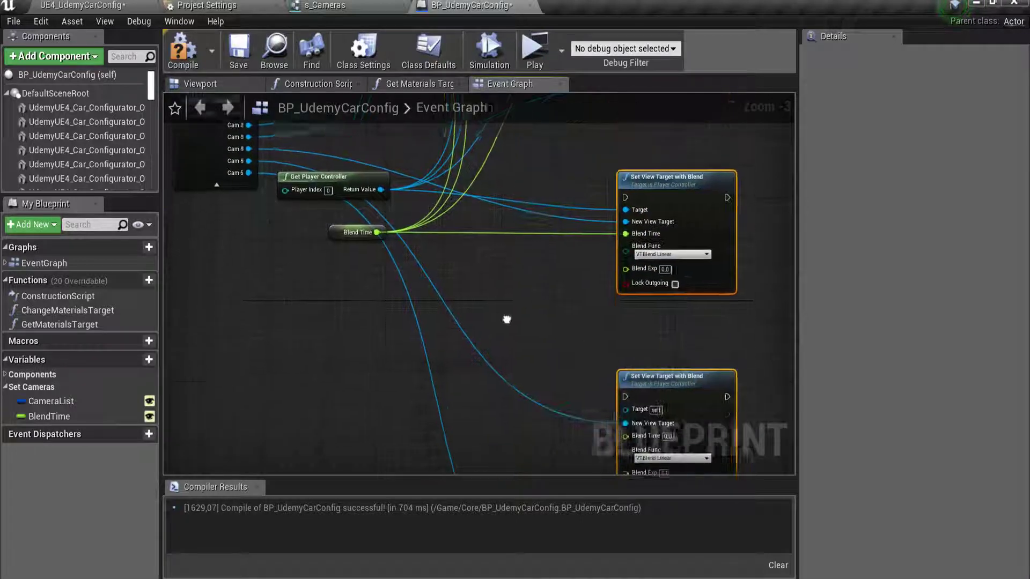
pyautogui.moveTo(352, 174); pyautogui.dragTo(624, 409)
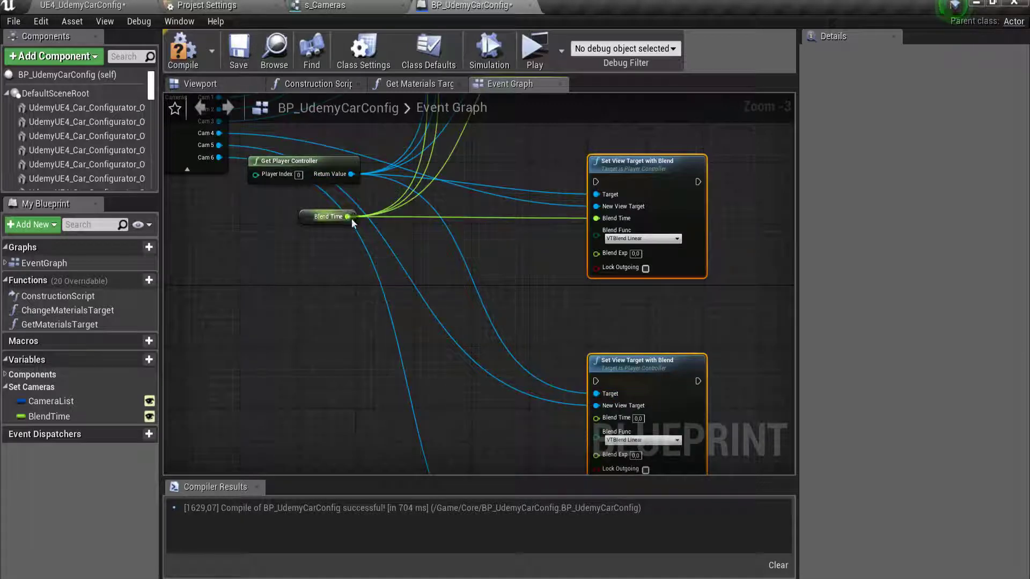
pyautogui.moveTo(347, 216)
pyautogui.mouseDown()
pyautogui.moveTo(419, 287)
pyautogui.moveTo(596, 417)
pyautogui.mouseUp()
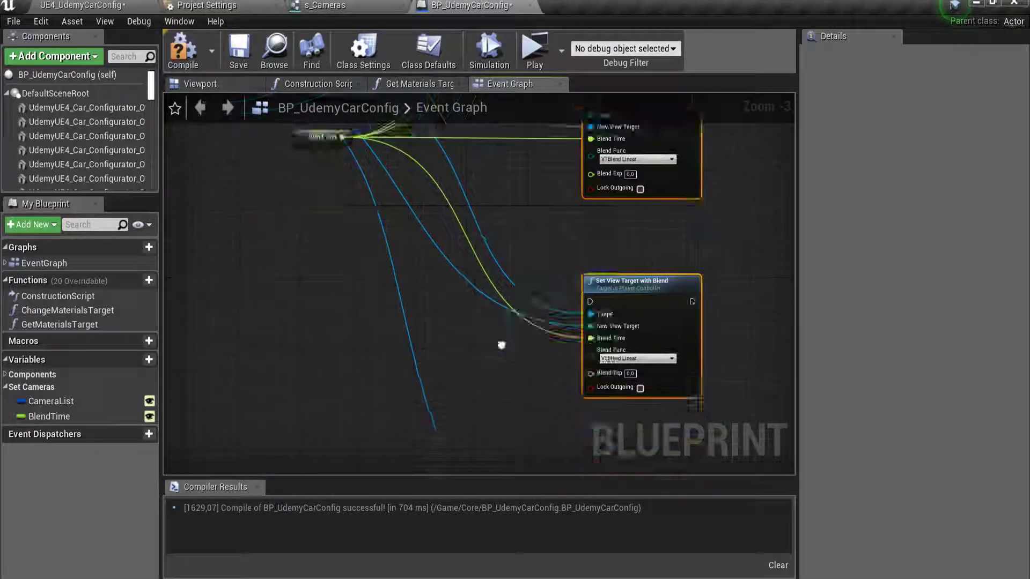
pyautogui.moveTo(615, 419); pyautogui.dragTo(492, 240, button='right')
# Connect the player controller and Blend Time to the remaining Set View Target node
pyautogui.scroll(-1, 514, 317)
pyautogui.scroll(-1, 513, 316)
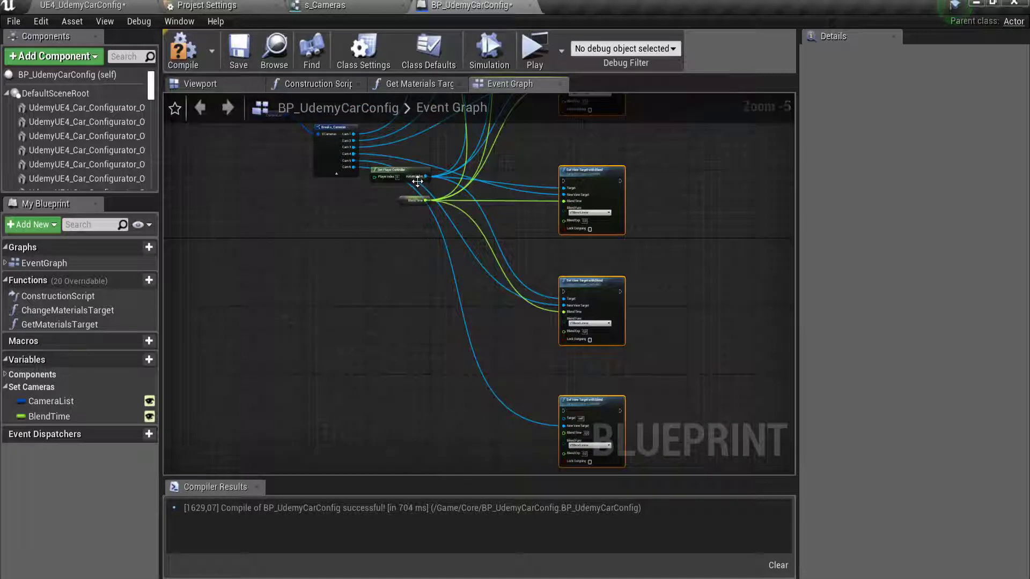
pyautogui.scroll(3, 426, 169)
pyautogui.moveTo(425, 170); pyautogui.dragTo(709, 282)
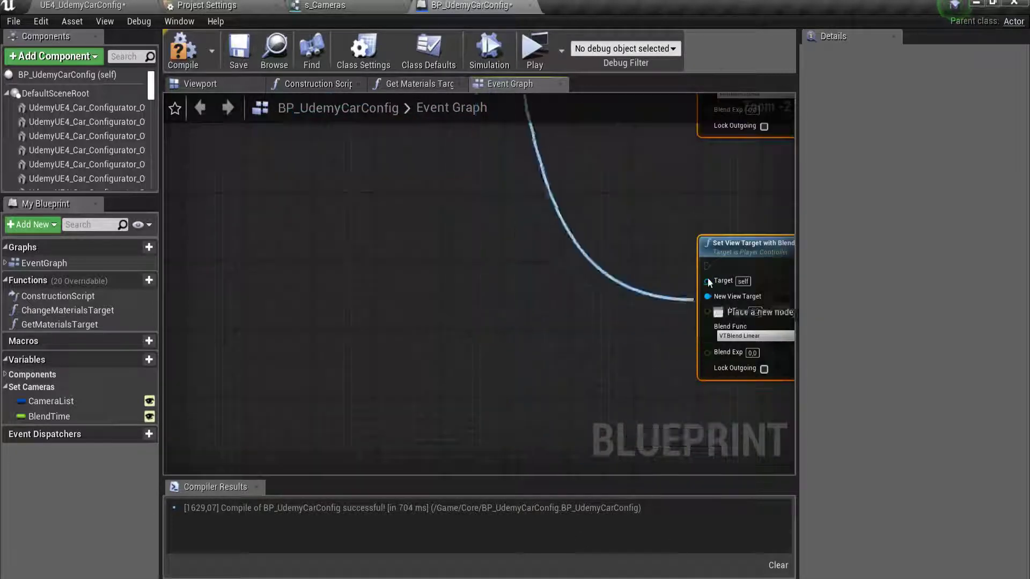
pyautogui.scroll(-4, 478, 370)
pyautogui.scroll(4, 478, 370)
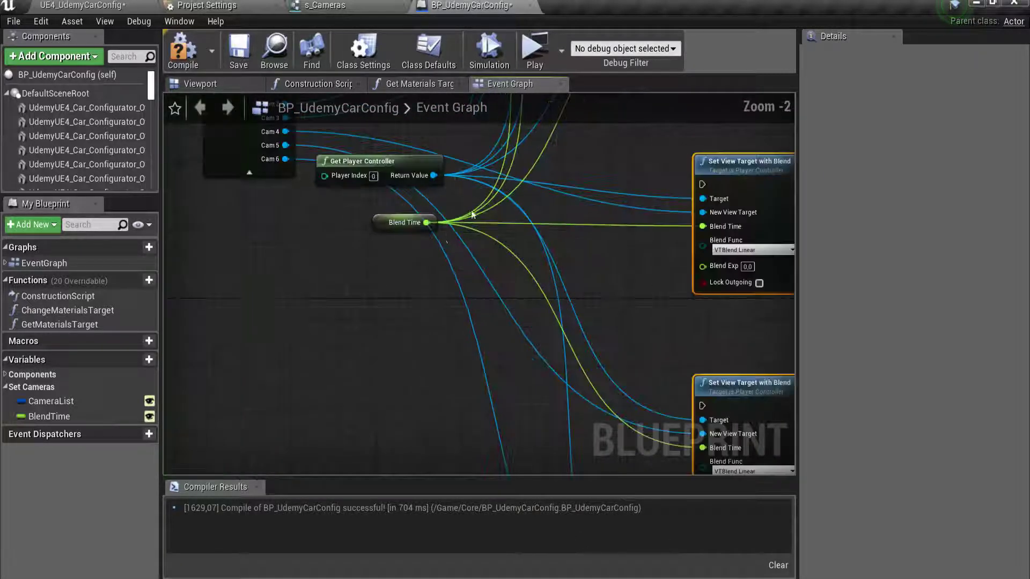
pyautogui.moveTo(426, 222); pyautogui.dragTo(712, 317)
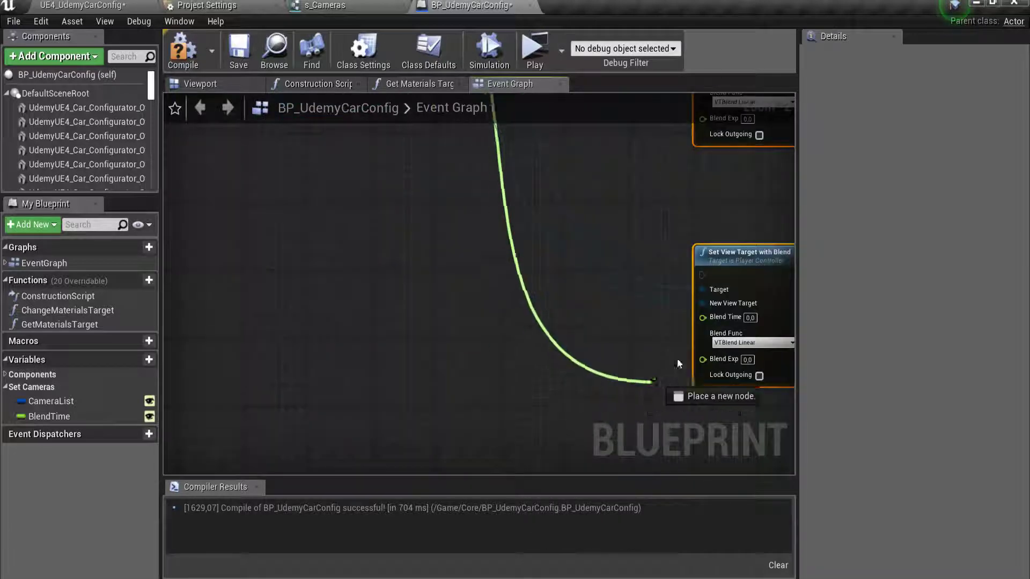
pyautogui.scroll(-3, 422, 401)
# Wire the first MultiGate outputs to the lower Set View Target with Blend exec inputs
pyautogui.scroll(-2, 432, 264)
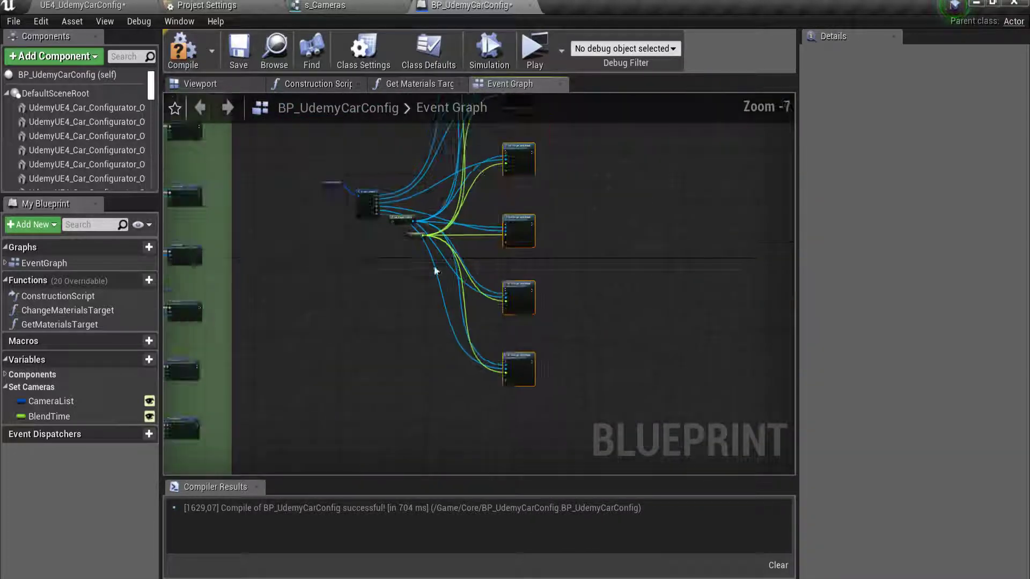
pyautogui.scroll(4, 289, 244)
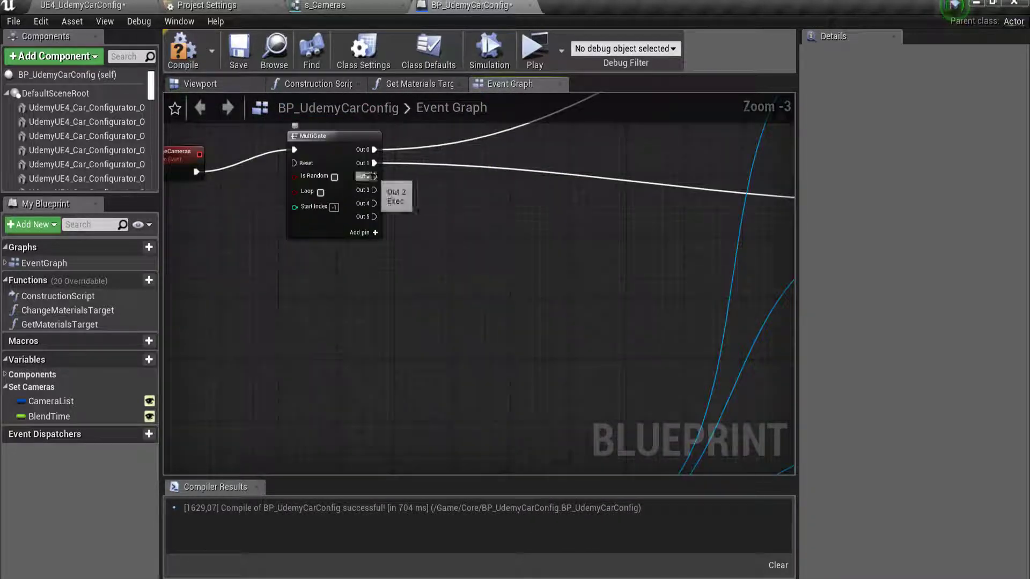
pyautogui.scroll(-3, 482, 375)
pyautogui.scroll(3, 515, 429)
pyautogui.moveTo(548, 504); pyautogui.dragTo(673, 47, button='right')
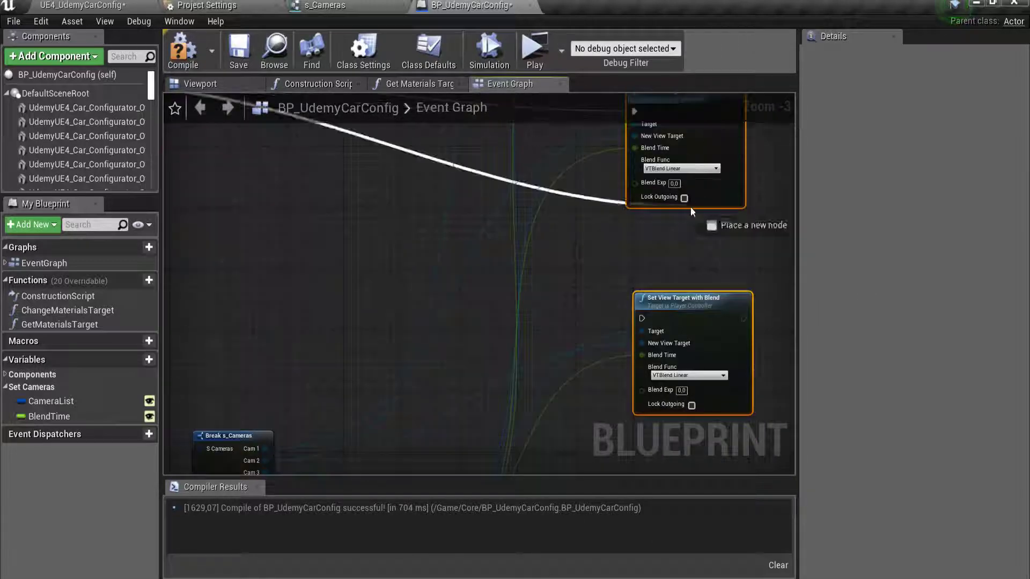
pyautogui.moveTo(636, 136); pyautogui.dragTo(644, 185)
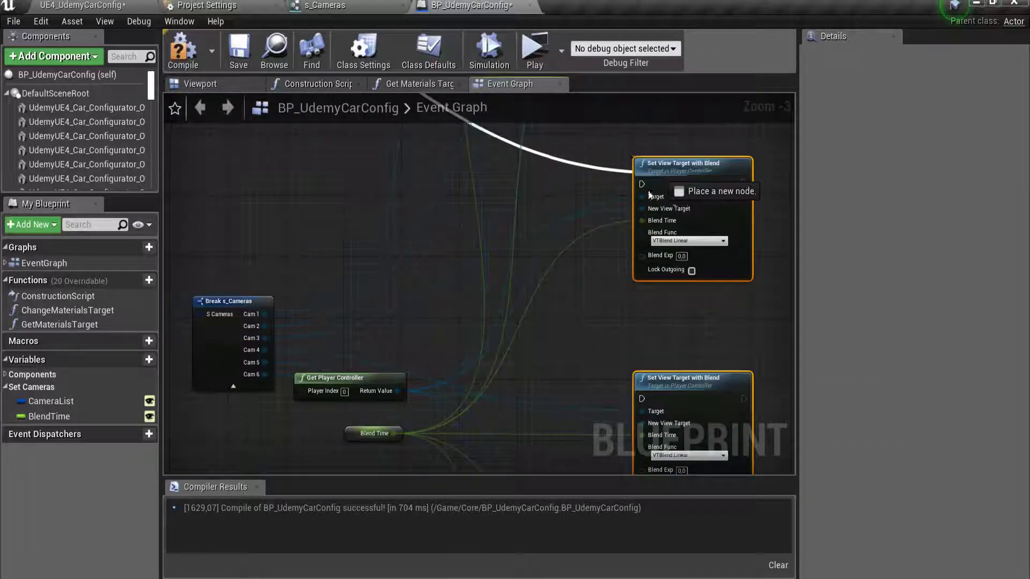
pyautogui.scroll(-5, 471, 382)
pyautogui.scroll(3, 346, 276)
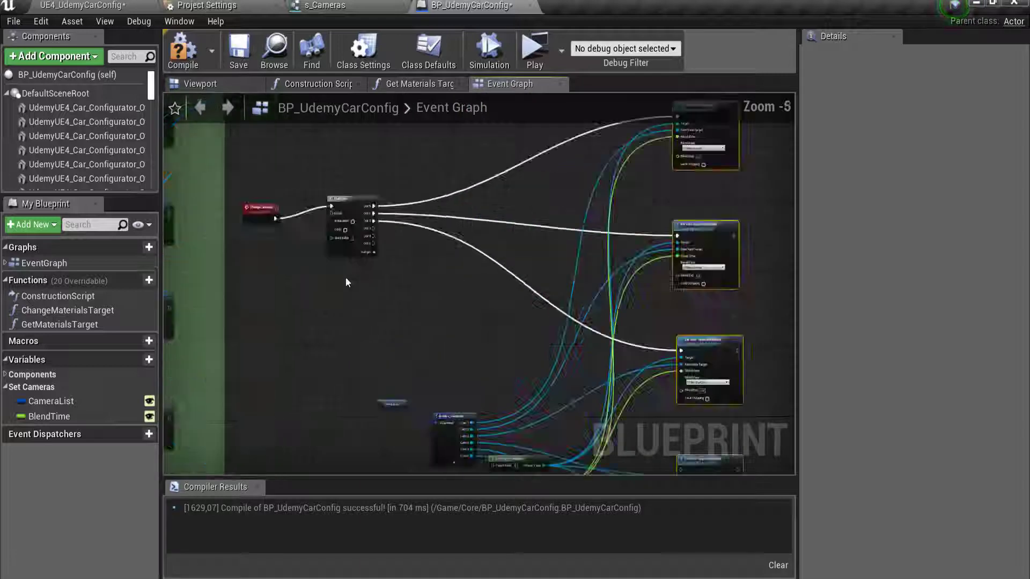
pyautogui.scroll(1, 366, 224)
# Connect MultiGate Out 3 and the remaining outputs to their Set View Target nodes
pyautogui.moveTo(381, 222)
pyautogui.mouseDown()
pyautogui.moveTo(637, 347)
pyautogui.moveTo(599, 322)
pyautogui.mouseUp()
pyautogui.moveTo(609, 328); pyautogui.dragTo(306, 244, button='right')
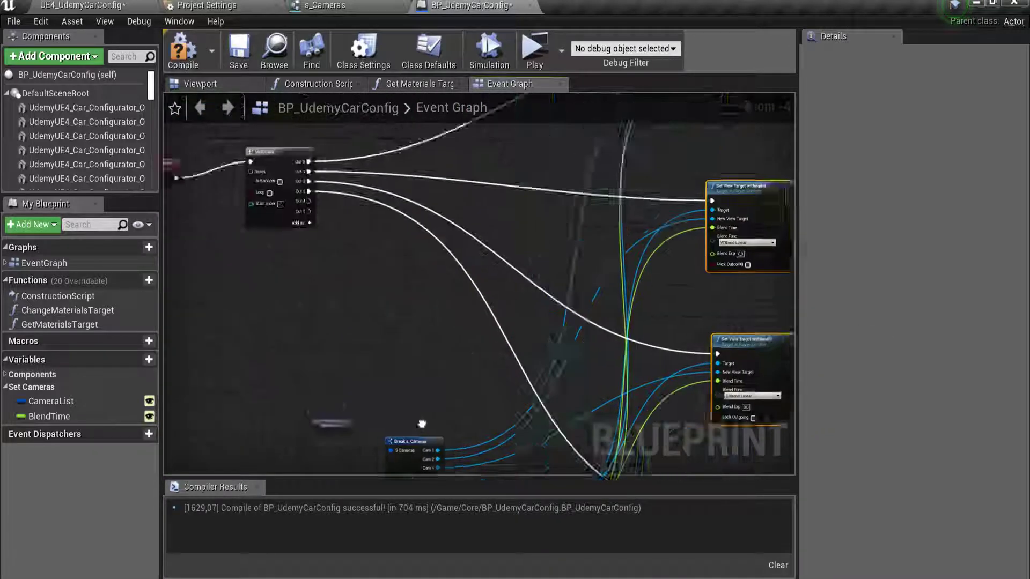
pyautogui.moveTo(325, 244)
pyautogui.mouseDown()
pyautogui.moveTo(645, 402)
pyautogui.moveTo(735, 385)
pyautogui.mouseUp()
pyautogui.moveTo(354, 107); pyautogui.dragTo(339, 277, button='right')
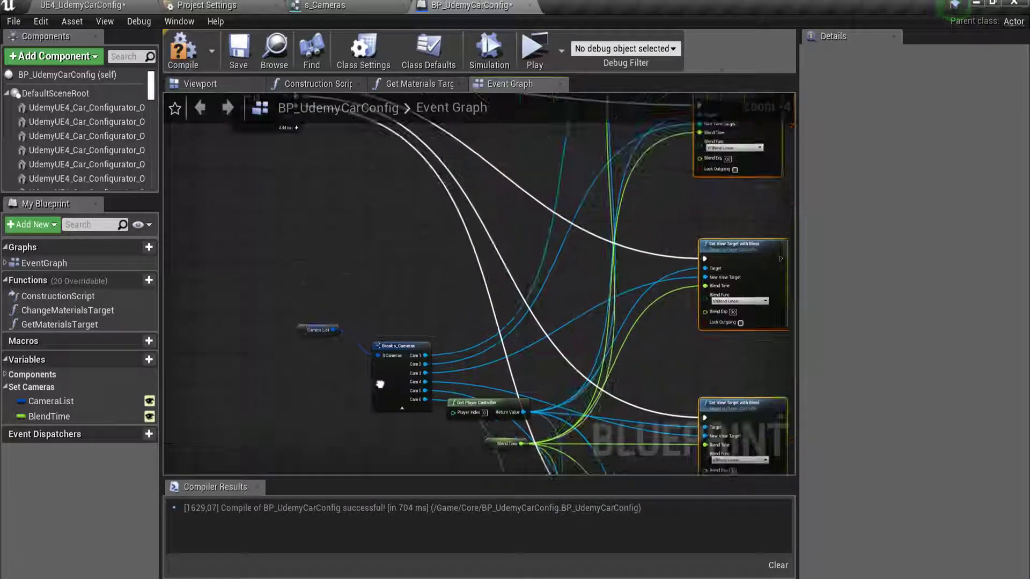
pyautogui.moveTo(305, 183)
pyautogui.mouseDown()
pyautogui.moveTo(638, 453)
pyautogui.moveTo(716, 237)
pyautogui.mouseUp()
pyautogui.moveTo(477, 307); pyautogui.dragTo(475, 369, button='right')
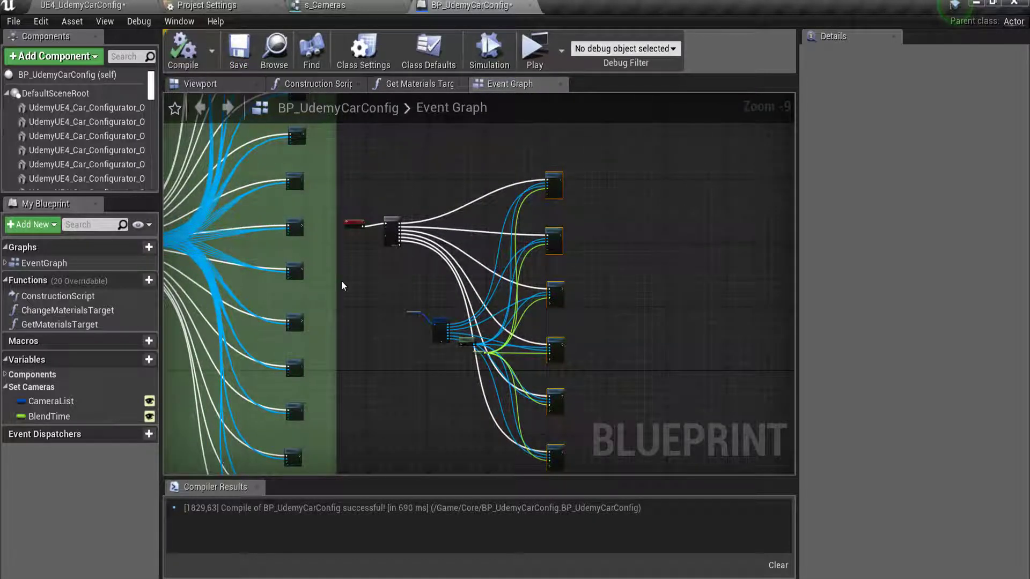
# Move the MultiGate lower and place the ChangeCameras event beside it
pyautogui.moveTo(341, 281); pyautogui.dragTo(401, 311, button='right')
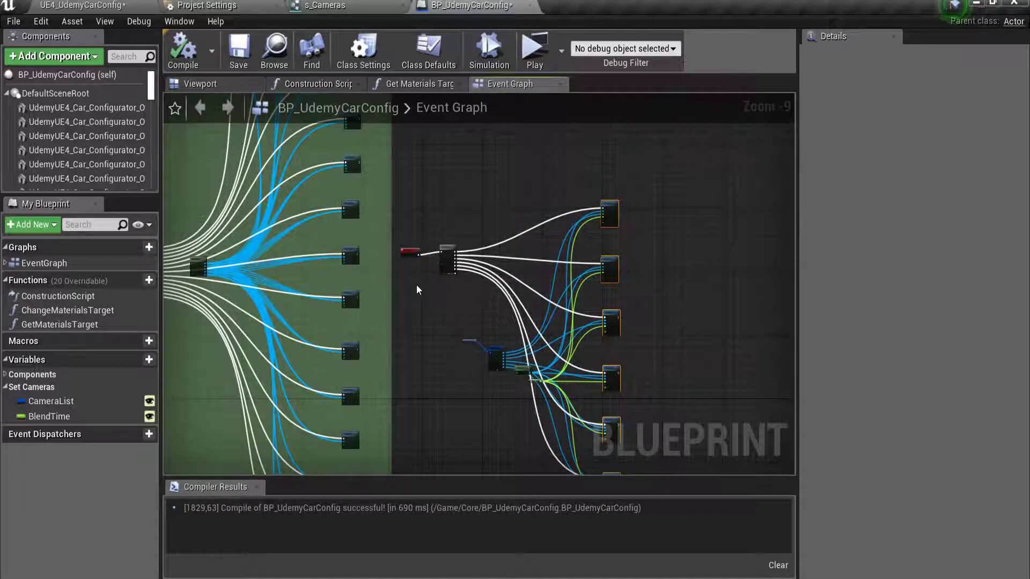
pyautogui.moveTo(443, 266)
pyautogui.mouseDown()
pyautogui.moveTo(429, 354)
pyautogui.moveTo(444, 358)
pyautogui.mouseUp()
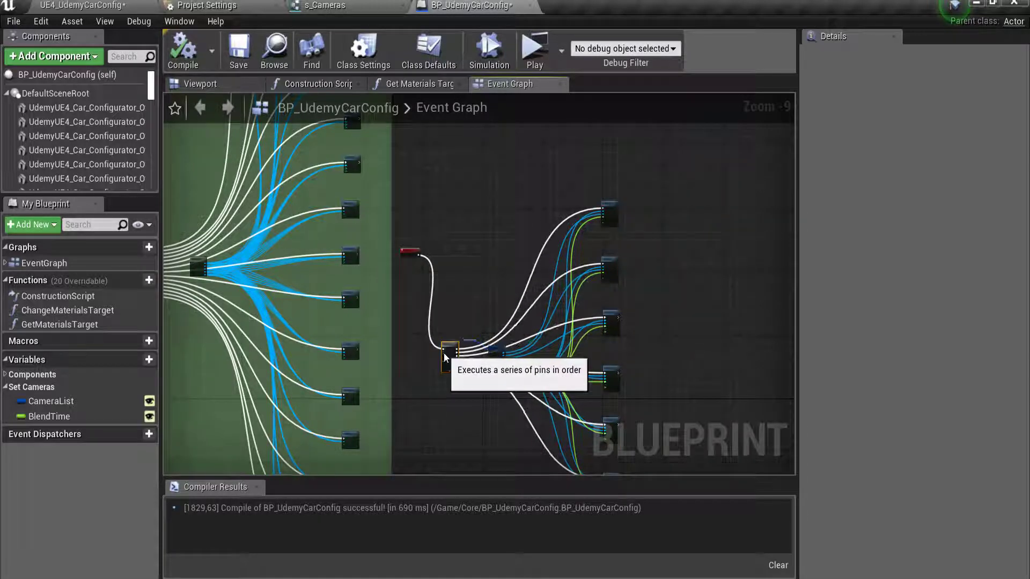
pyautogui.moveTo(469, 288); pyautogui.dragTo(530, 236, button='right')
pyautogui.moveTo(474, 202); pyautogui.dragTo(465, 299)
pyautogui.scroll(-2, 464, 295)
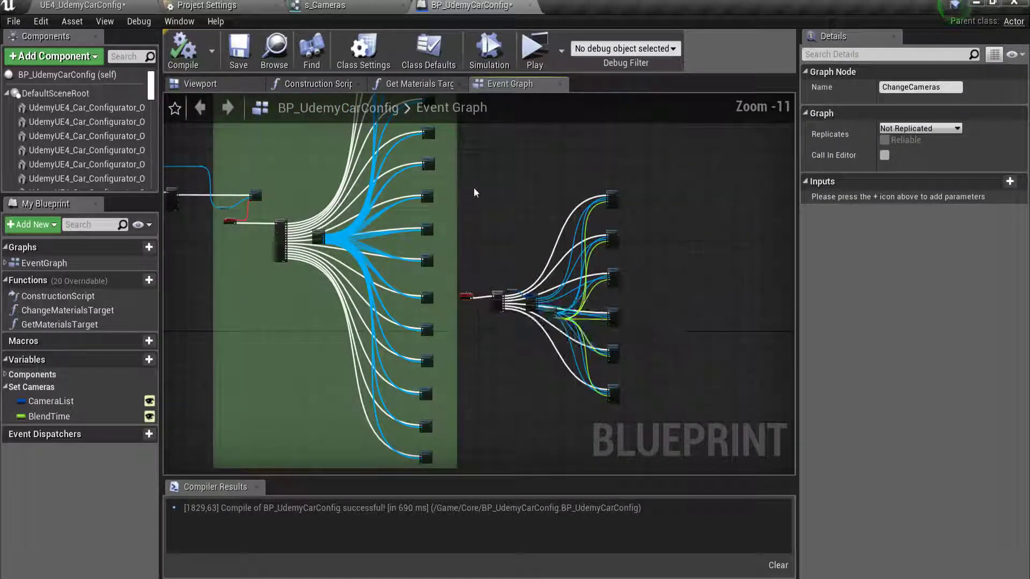
# Select the Set View Target node group and shift it up and to the right
pyautogui.moveTo(612, 414); pyautogui.dragTo(620, 414)
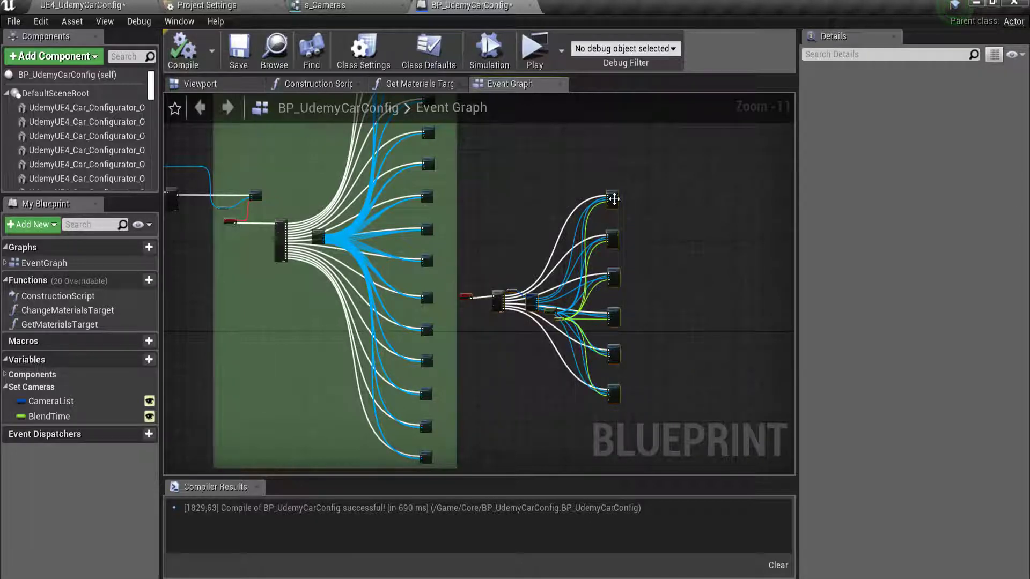
pyautogui.moveTo(614, 199); pyautogui.dragTo(686, 134)
pyautogui.scroll(-1, 452, 292)
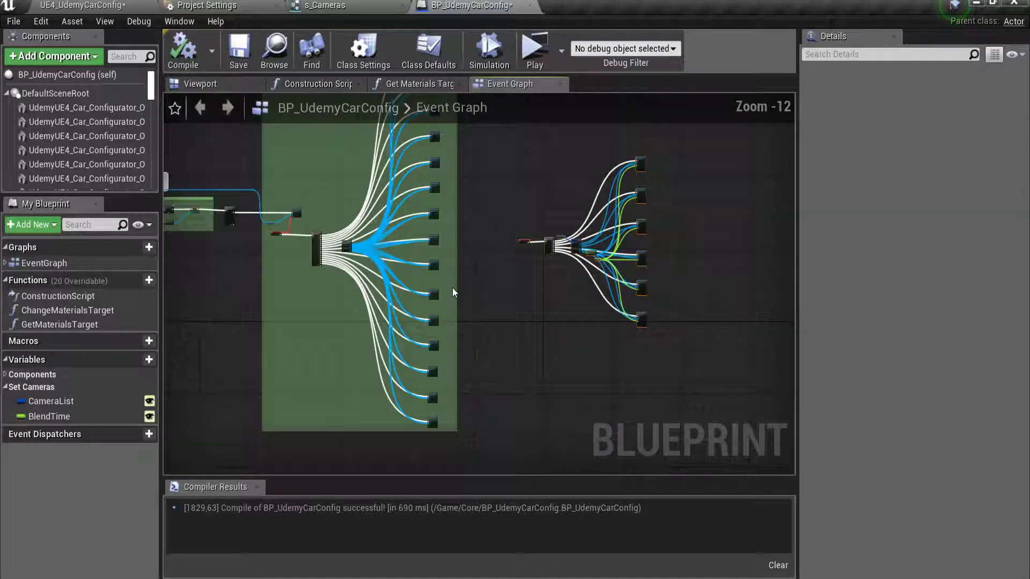
pyautogui.scroll(2, 394, 297)
pyautogui.scroll(1, 319, 276)
pyautogui.scroll(4, 245, 234)
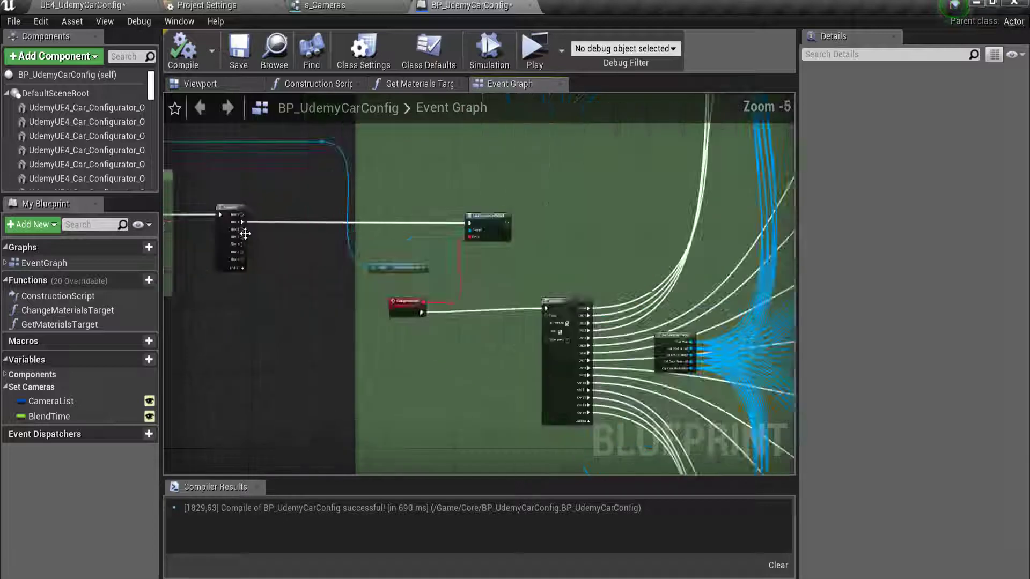
pyautogui.scroll(3, 245, 234)
pyautogui.scroll(-4, 471, 328)
pyautogui.scroll(1, 329, 302)
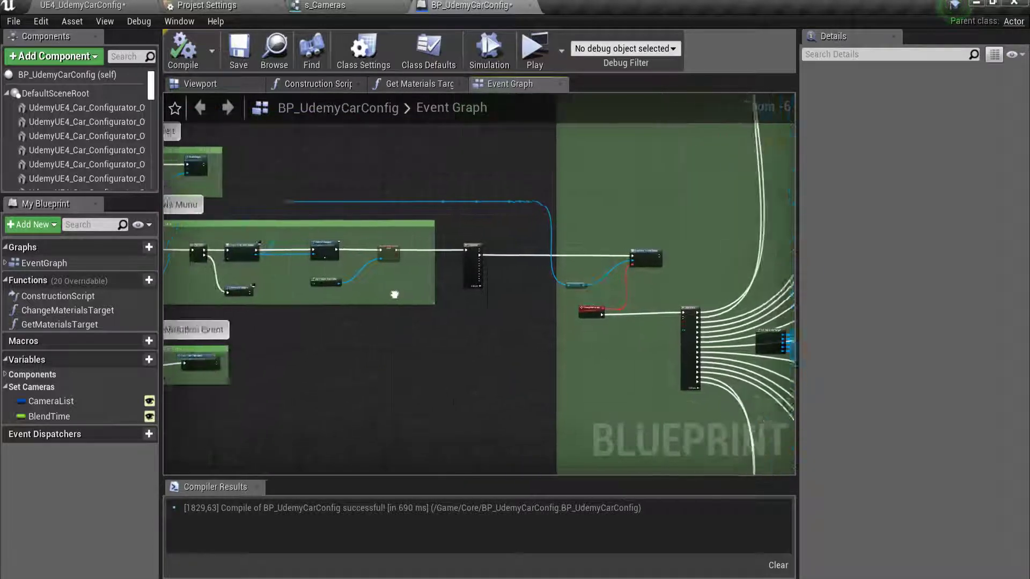
pyautogui.scroll(1, 330, 276)
pyautogui.scroll(2, 332, 257)
# From Create My Menu Widget's Return Value, add a Get b_ChangeCamera node via 'getb_'
pyautogui.moveTo(332, 256); pyautogui.dragTo(252, 384, button='right')
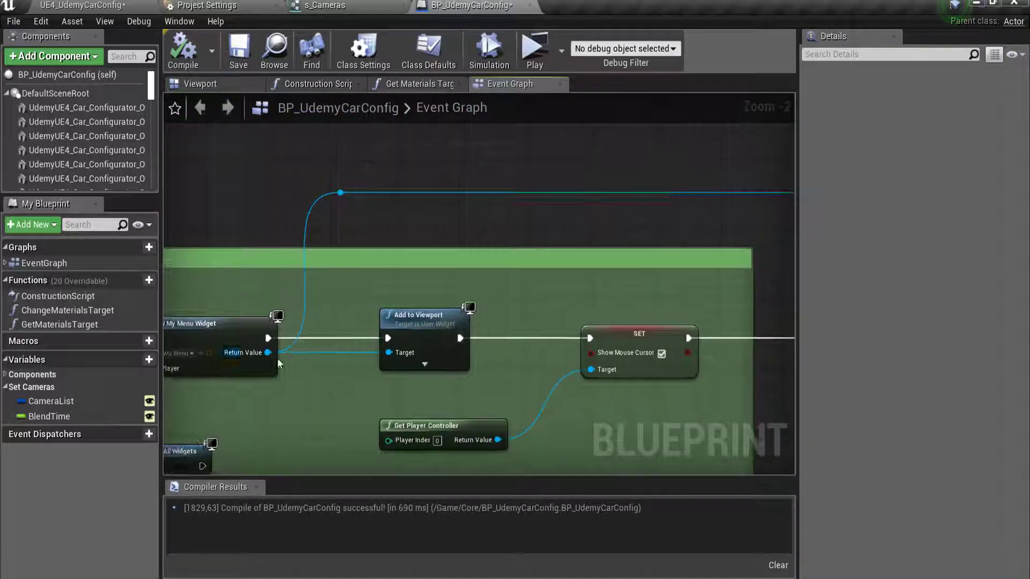
pyautogui.moveTo(267, 352); pyautogui.dragTo(343, 162)
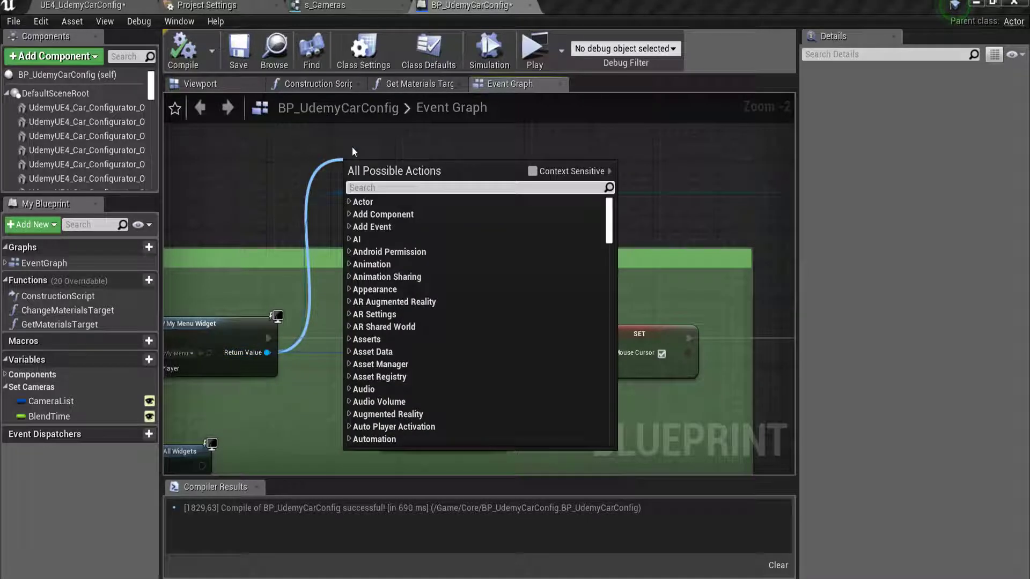
pyautogui.click(352, 147)
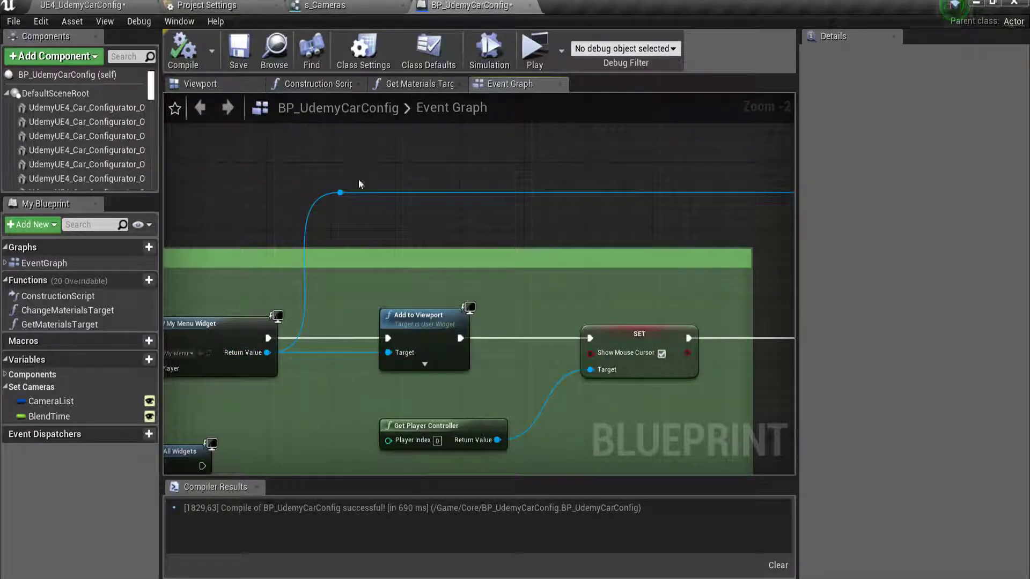
pyautogui.moveTo(267, 352); pyautogui.dragTo(336, 136)
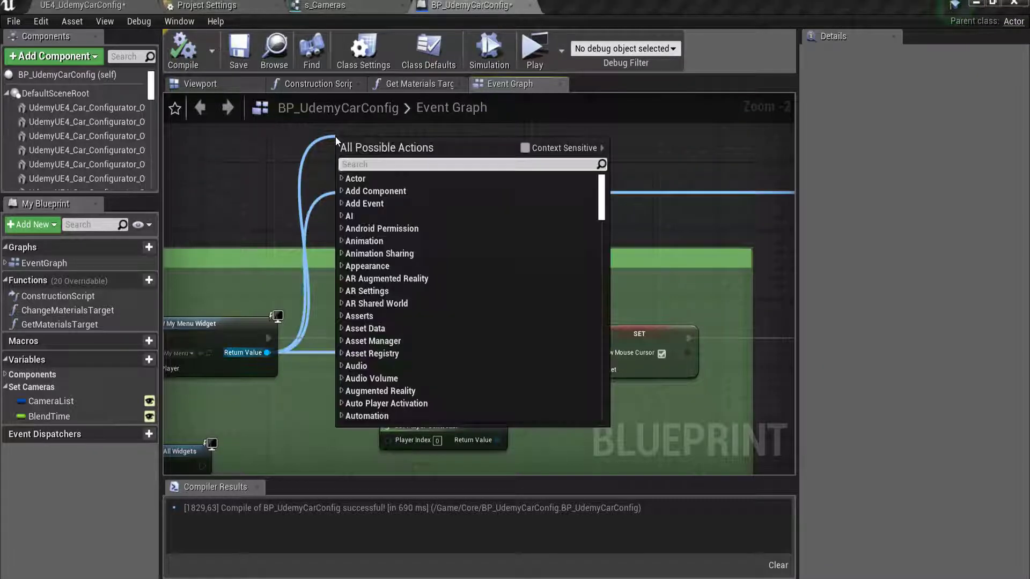
pyautogui.write('getb_')
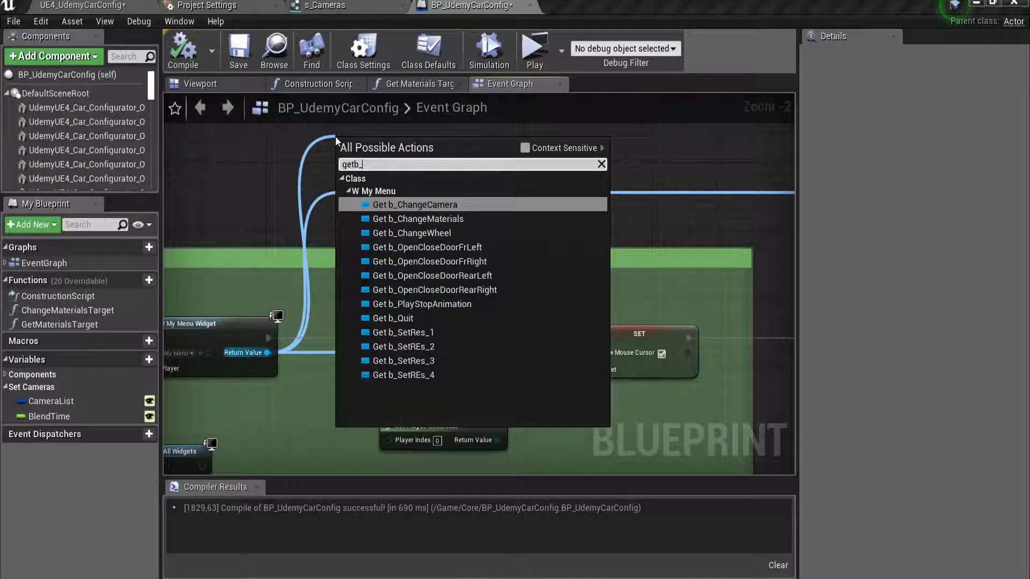
pyautogui.click(443, 204)
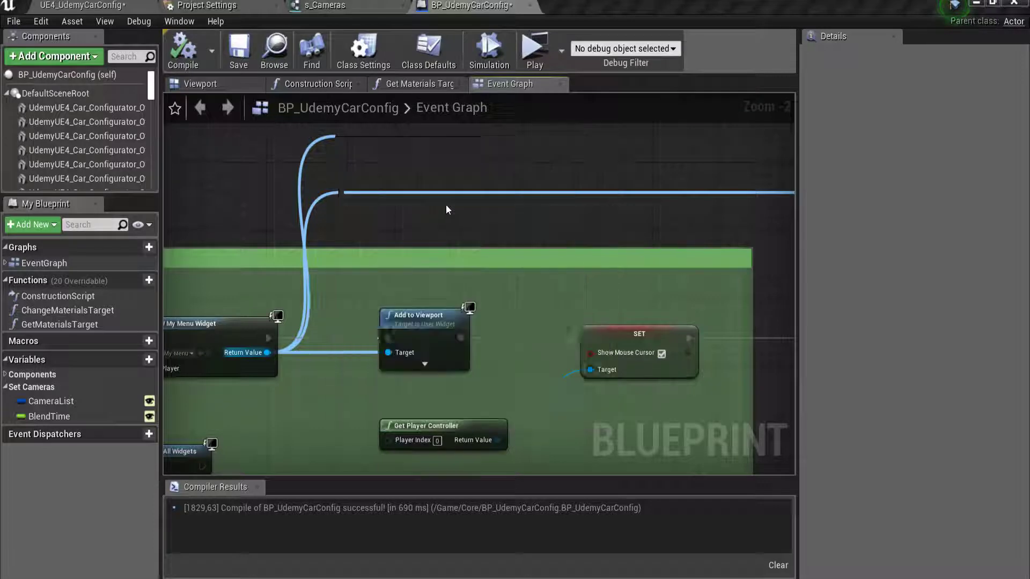
# Move the Get b_ChangeCamera node into open space on the right
pyautogui.scroll(-2, 320, 226)
pyautogui.click(320, 182)
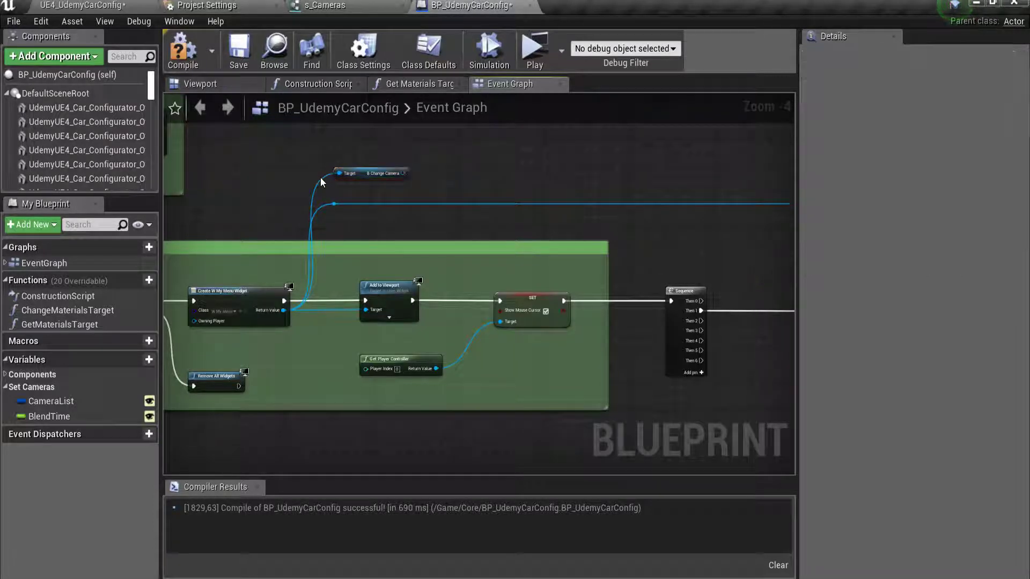
pyautogui.moveTo(355, 170); pyautogui.dragTo(661, 144)
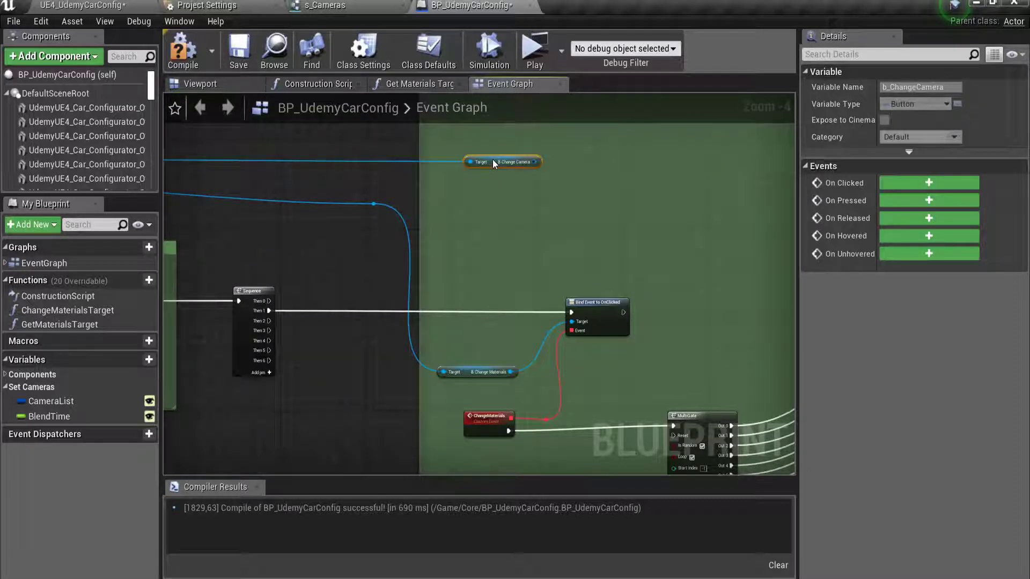
pyautogui.moveTo(493, 159); pyautogui.dragTo(541, 158)
# Reposition the b_ChangeCamera node into empty space beside the large node fans
pyautogui.scroll(-7, 535, 161)
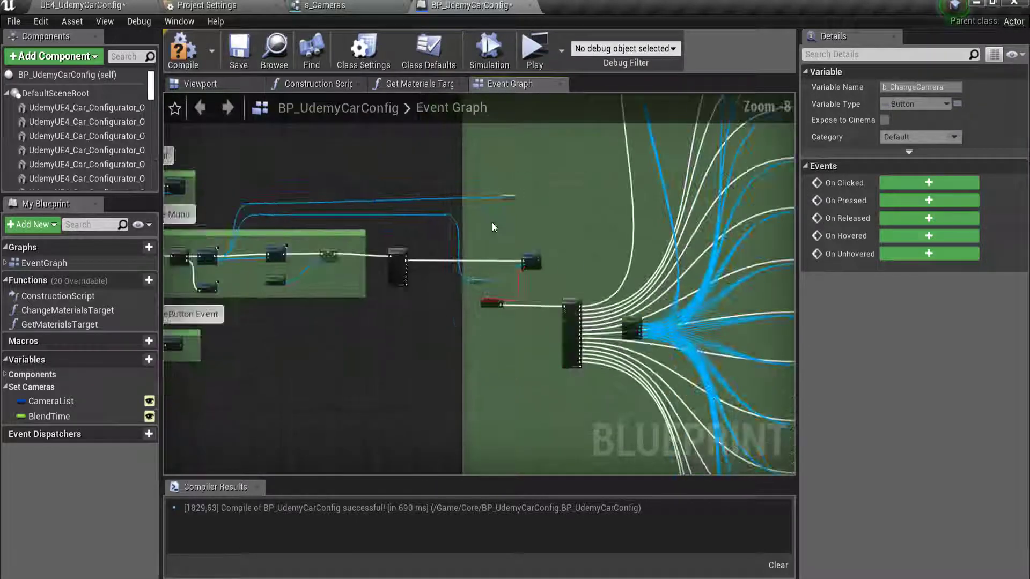
pyautogui.moveTo(467, 198); pyautogui.dragTo(368, 277, button='right')
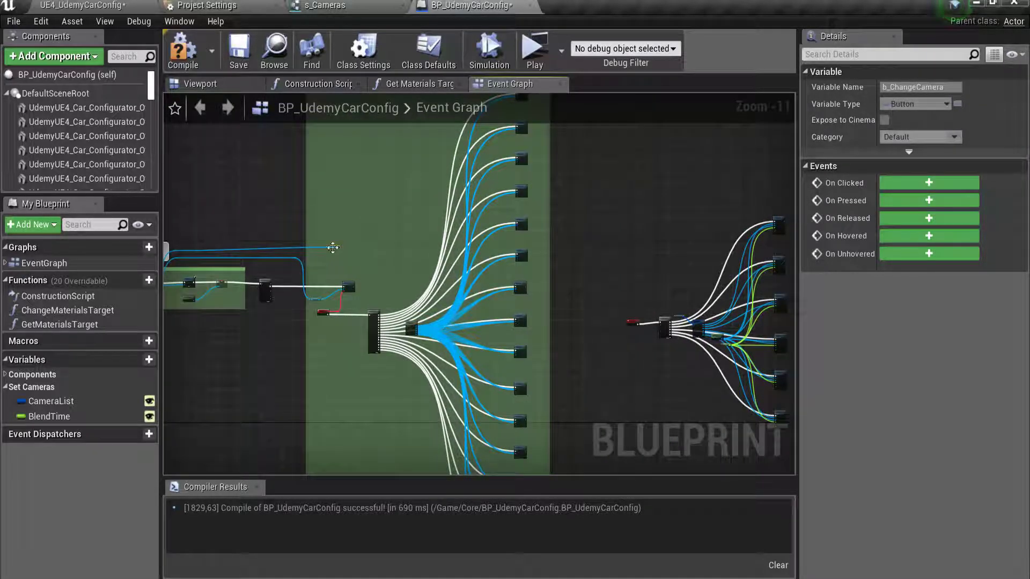
pyautogui.moveTo(332, 247); pyautogui.dragTo(512, 257)
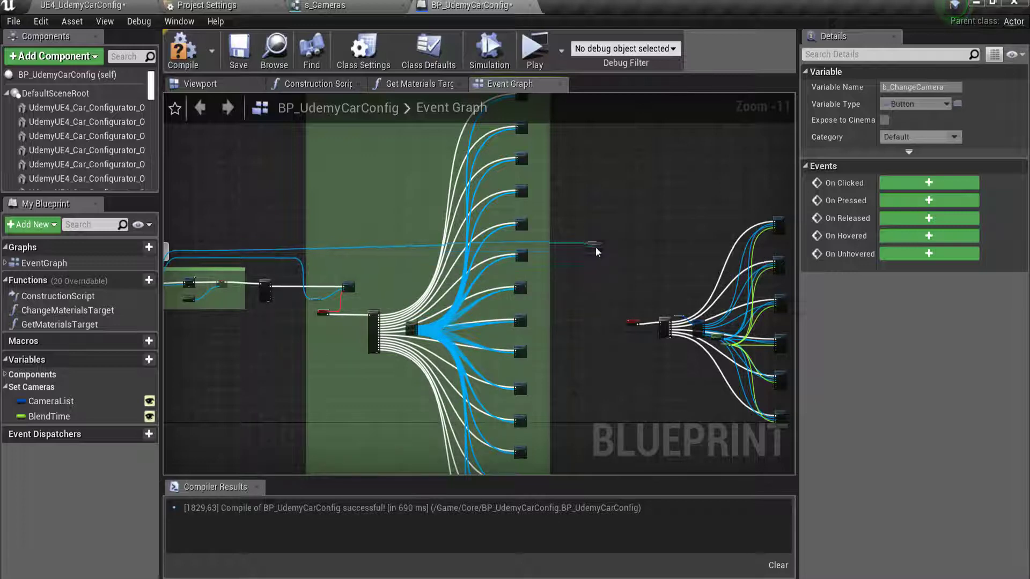
pyautogui.moveTo(595, 248); pyautogui.dragTo(597, 253)
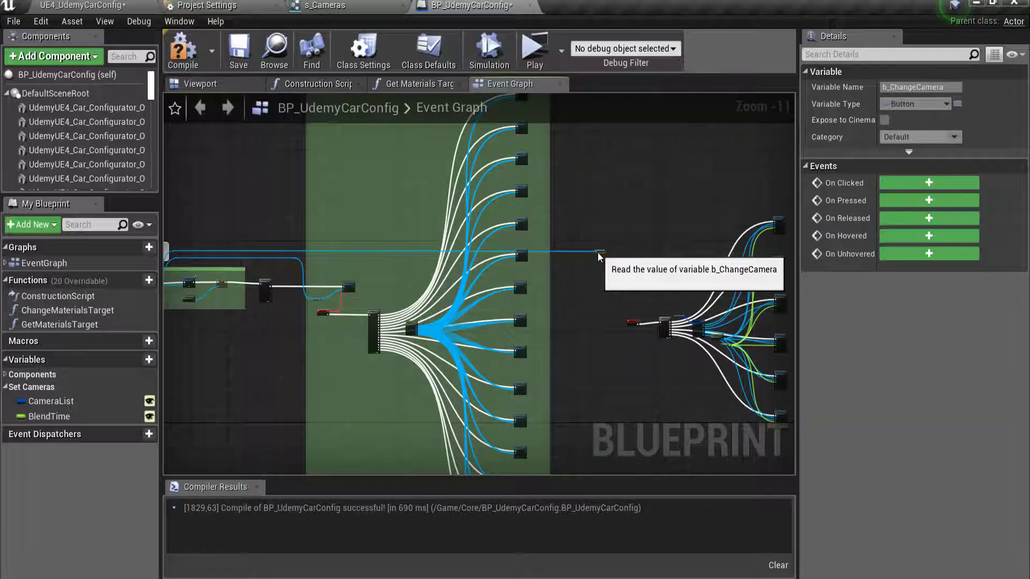
pyautogui.scroll(5, 498, 234)
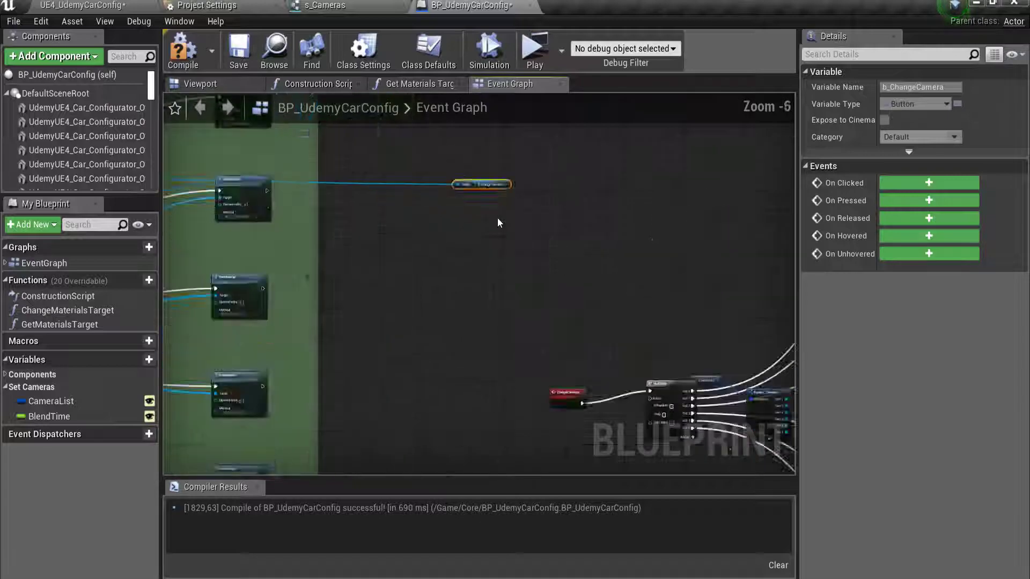
pyautogui.scroll(2, 498, 221)
pyautogui.scroll(-4, 516, 207)
pyautogui.scroll(3, 518, 208)
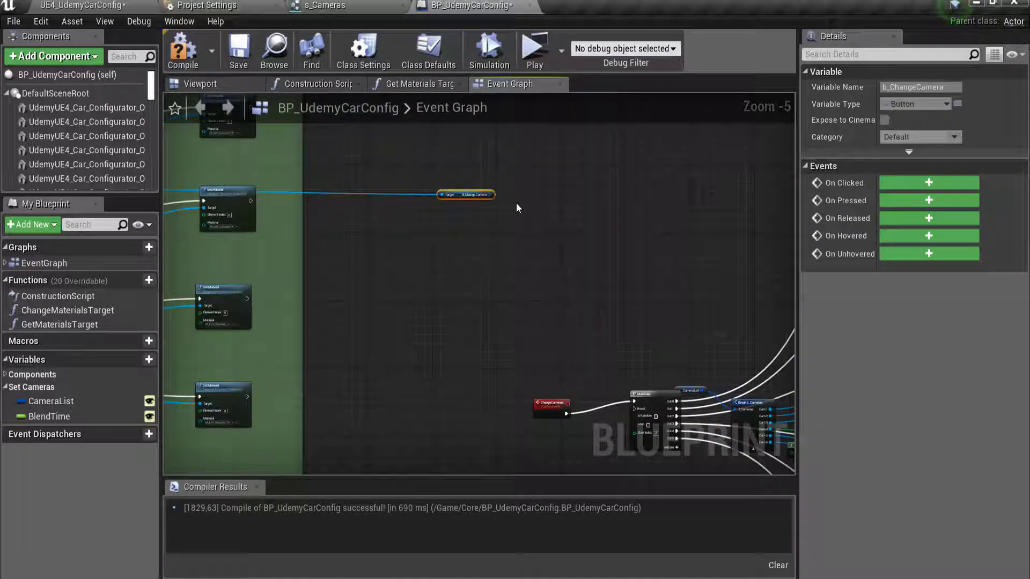
pyautogui.scroll(-1, 563, 210)
pyautogui.scroll(-5, 610, 224)
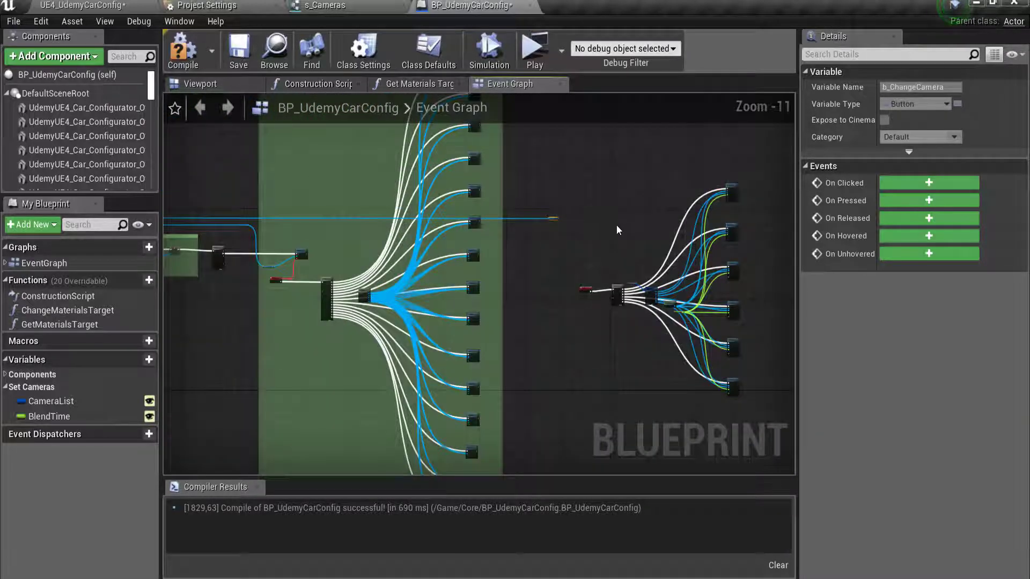
pyautogui.scroll(7, 615, 224)
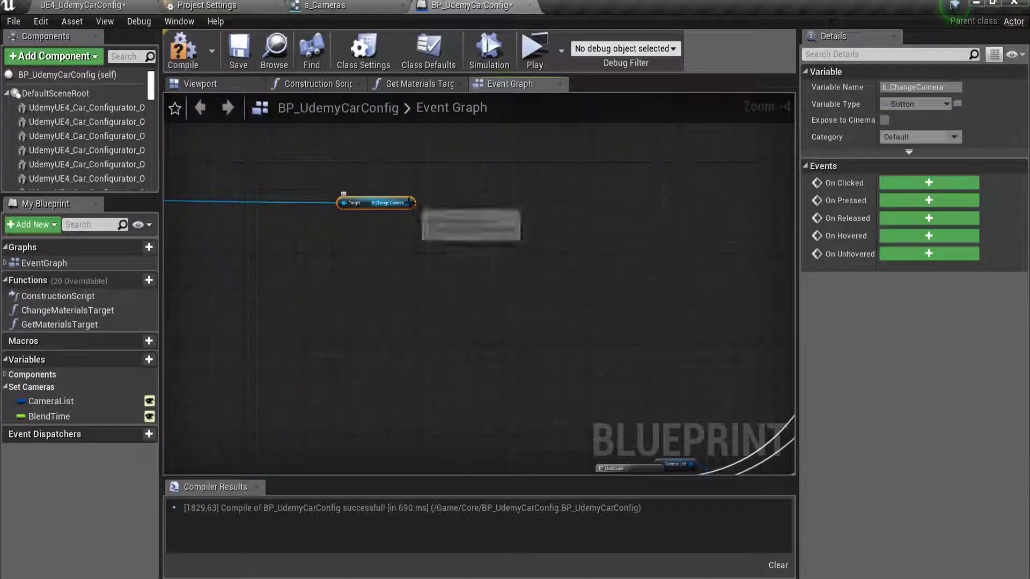
# Try searching 'bindevt' and 'bind' from b_ChangeCamera with Context Sensitive, then close the list
pyautogui.moveTo(480, 148); pyautogui.dragTo(480, 148)
pyautogui.write('bin')
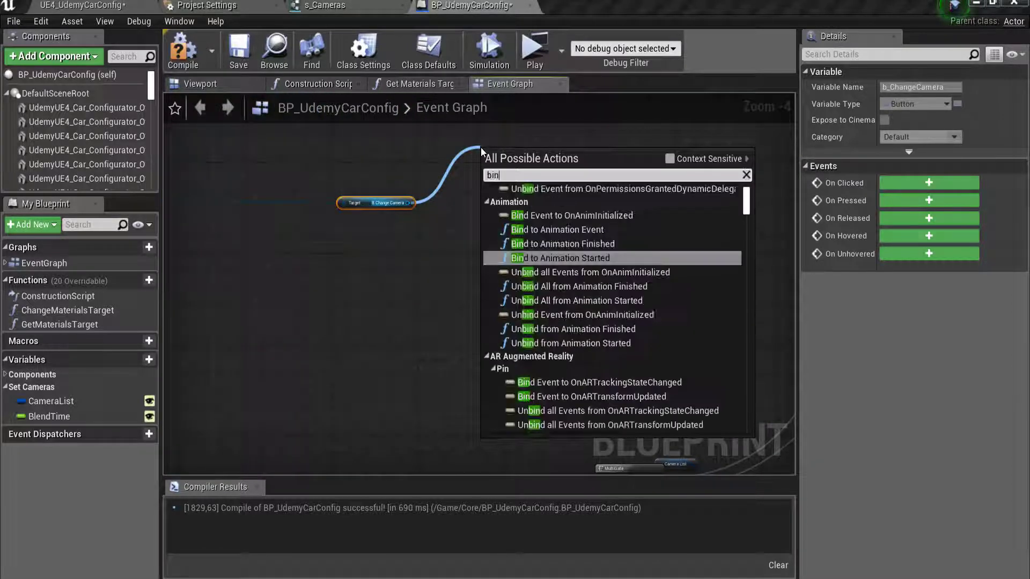
pyautogui.write('dev')
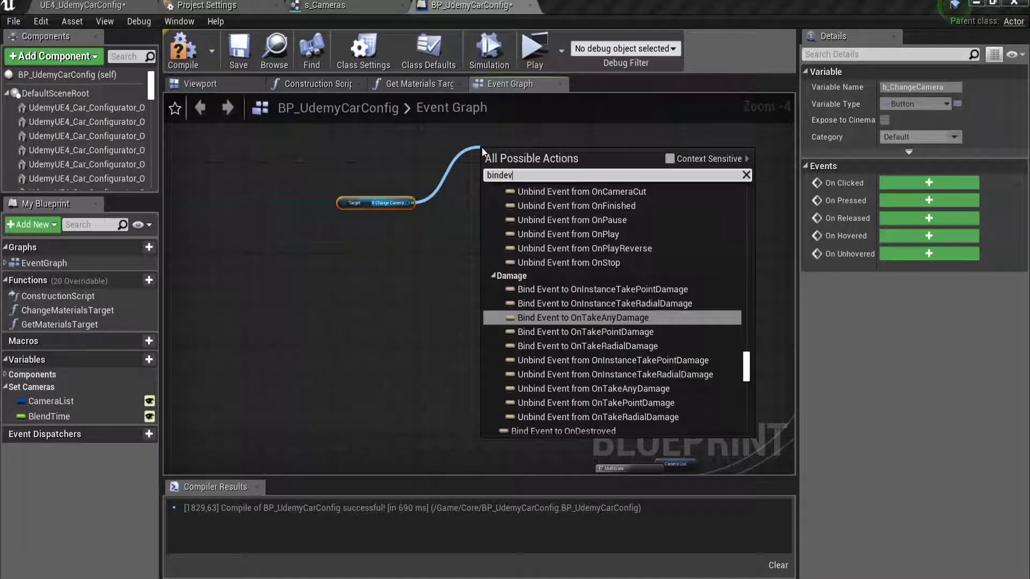
pyautogui.write('t')
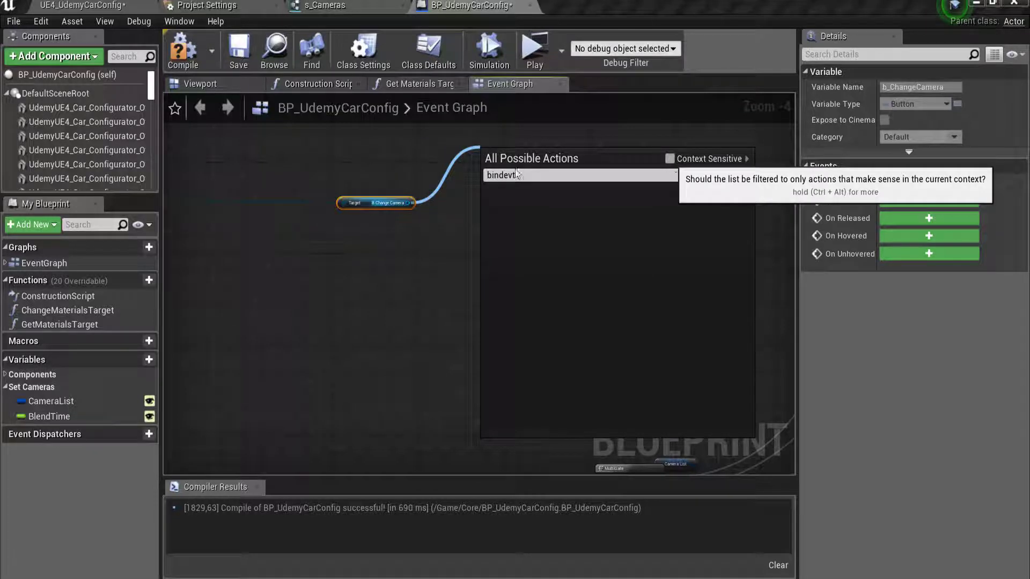
pyautogui.click(670, 160)
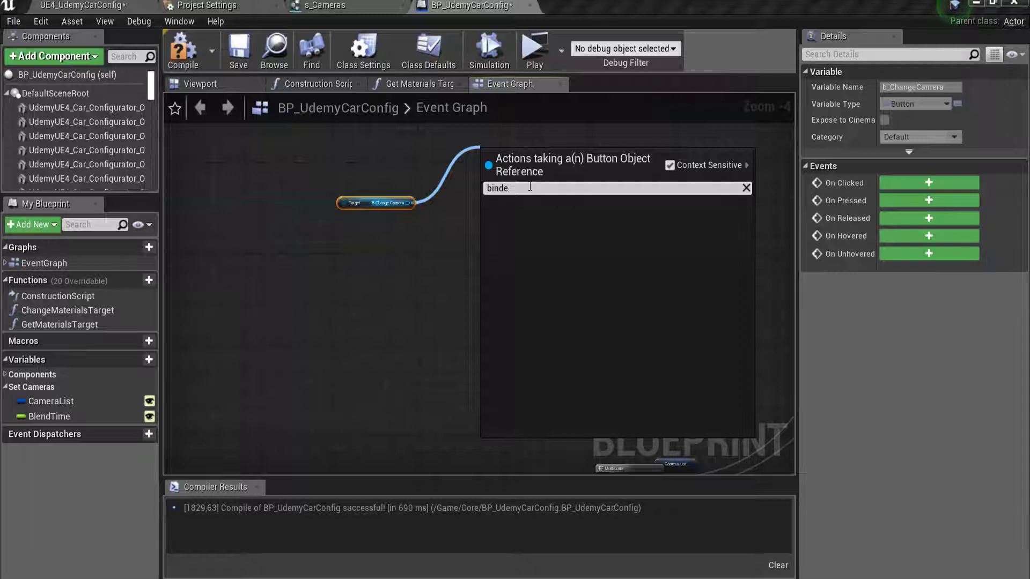
pyautogui.press('BackSpace')
pyautogui.press('BackSpace')
pyautogui.press('BackSpace')
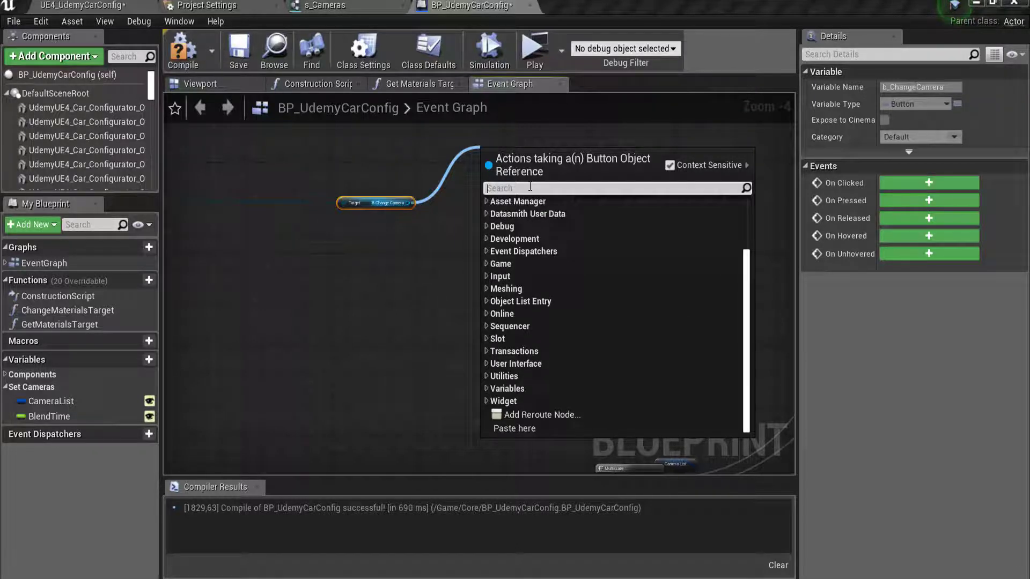
pyautogui.write('bind')
pyautogui.click(455, 191)
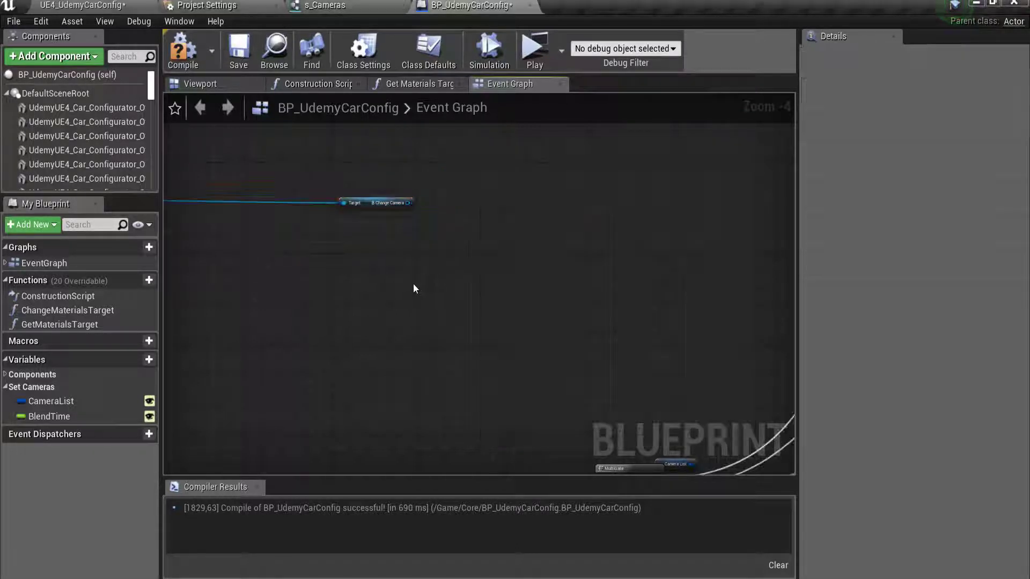
# Add a Bind Event to OnClicked node from b_ChangeCamera via the 'bindevt' search
pyautogui.moveTo(414, 288); pyautogui.dragTo(416, 340, button='right')
pyautogui.scroll(3, 424, 287)
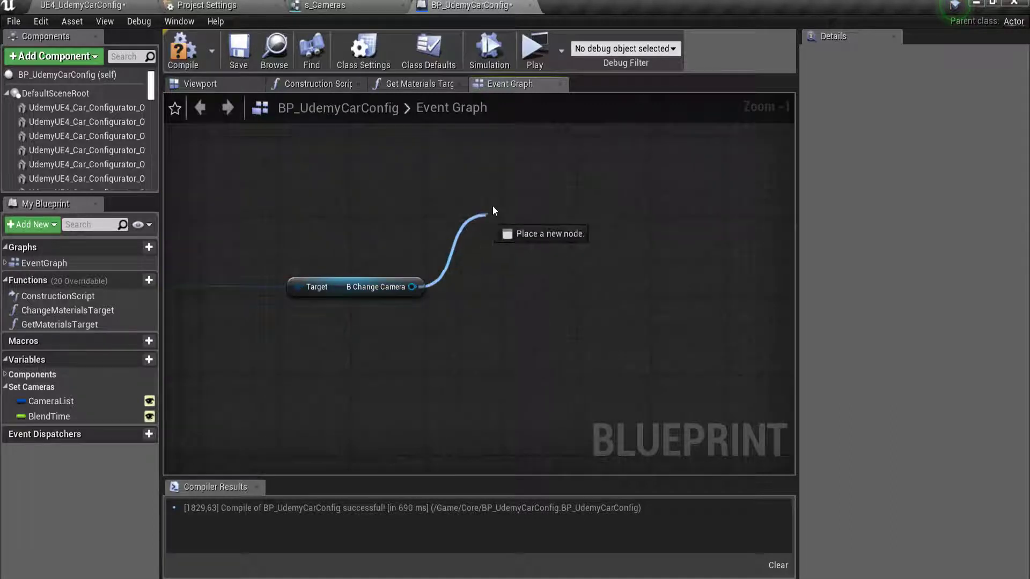
pyautogui.moveTo(414, 287); pyautogui.dragTo(494, 204)
pyautogui.write('binde')
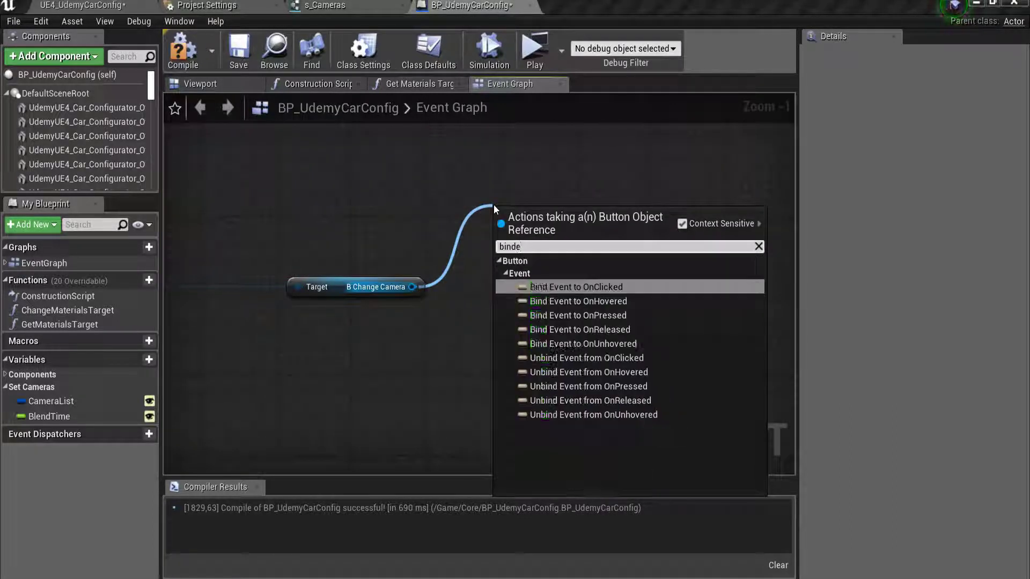
pyautogui.write('vtt')
pyautogui.press('BackSpace')
pyautogui.press('BackSpace')
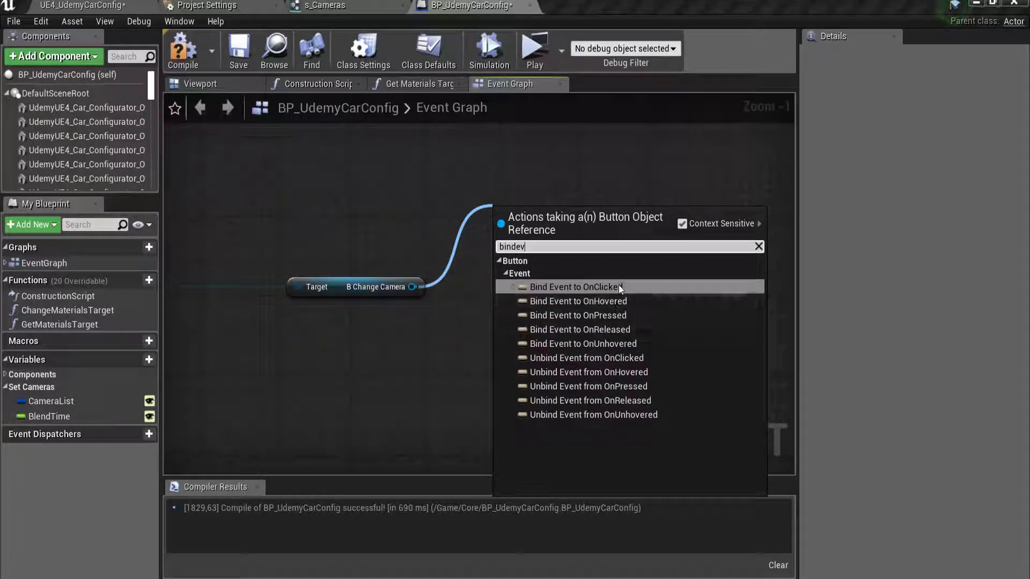
pyautogui.click(619, 287)
pyautogui.scroll(-3, 429, 239)
pyautogui.scroll(-3, 601, 244)
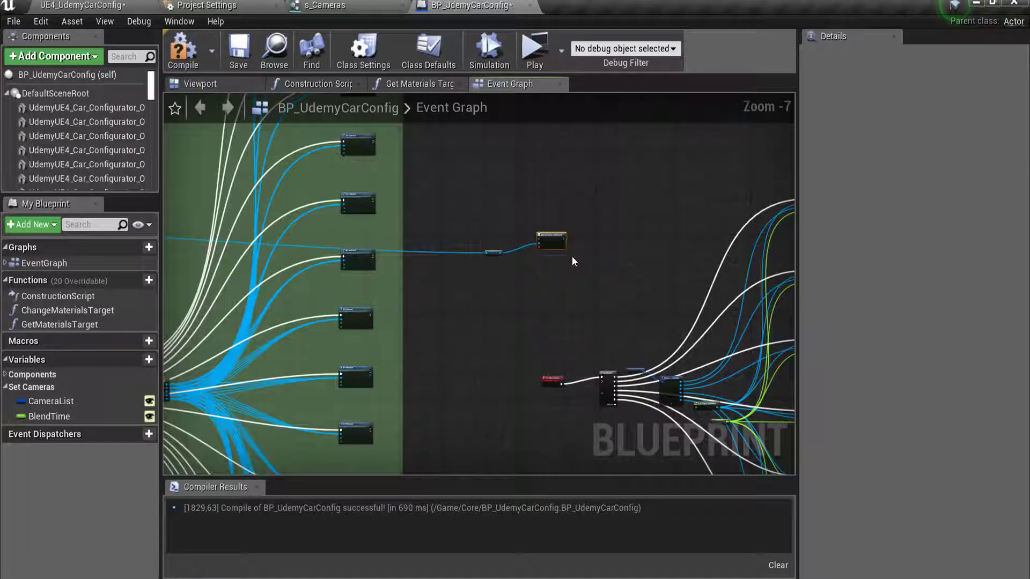
# Wire the Sequence node's next output into Bind Event to OnClicked's exec input
pyautogui.scroll(-4, 361, 250)
pyautogui.moveTo(361, 250); pyautogui.dragTo(404, 263, button='right')
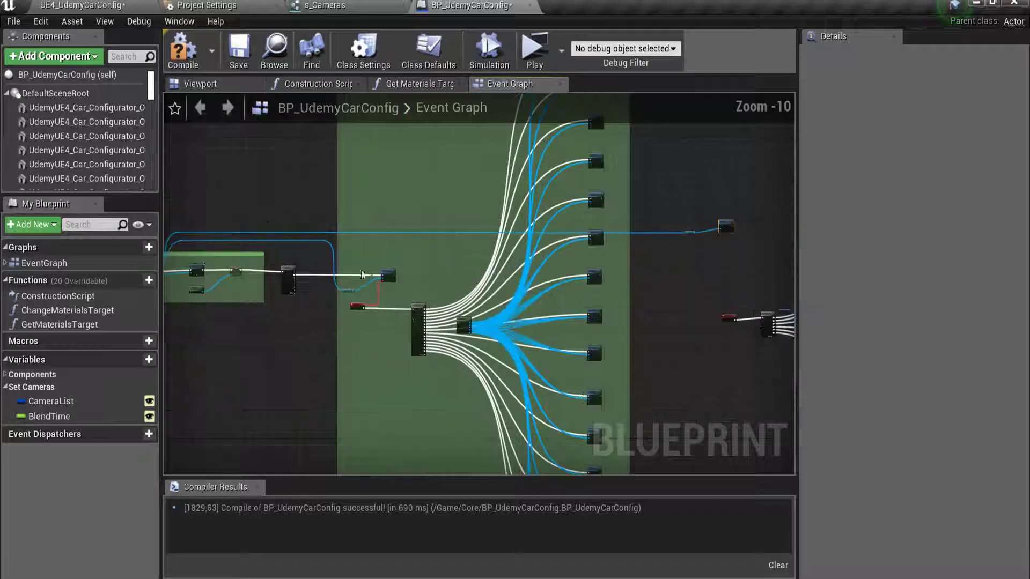
pyautogui.scroll(4, 302, 296)
pyautogui.scroll(2, 303, 296)
pyautogui.scroll(3, 325, 298)
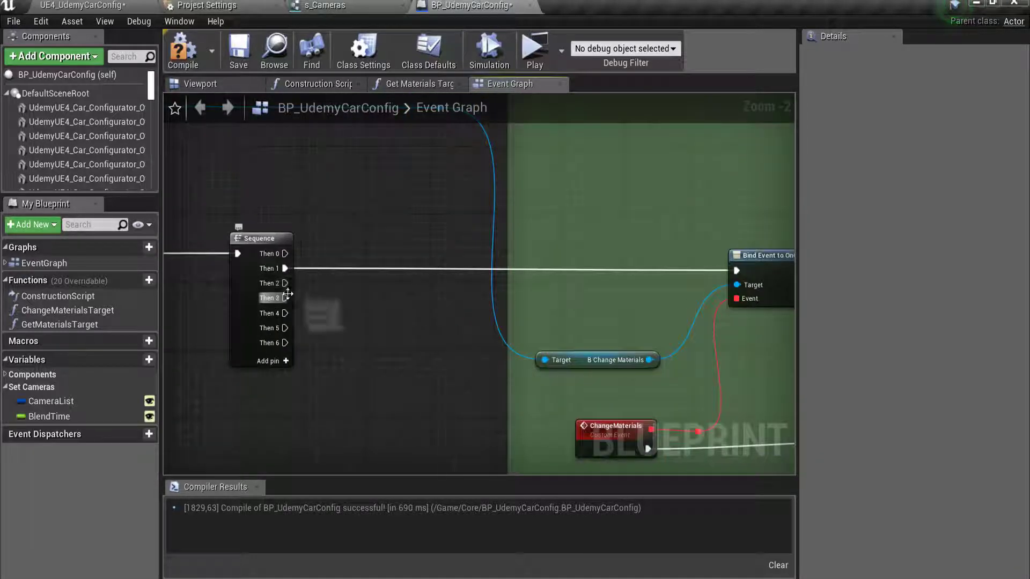
pyautogui.moveTo(284, 283); pyautogui.dragTo(790, 220)
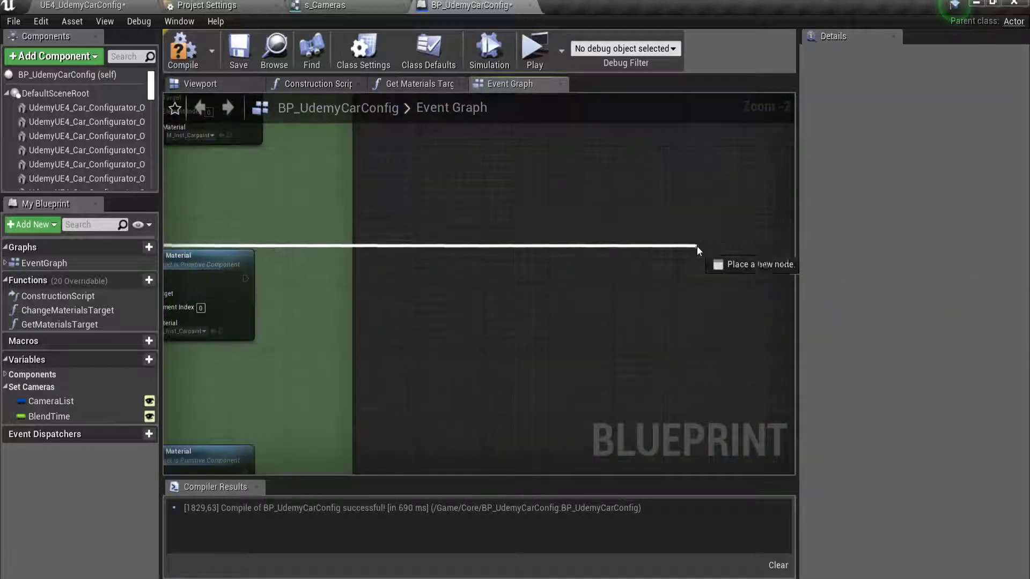
pyautogui.moveTo(631, 333)
pyautogui.mouseDown()
pyautogui.moveTo(414, 110)
pyautogui.moveTo(323, 206)
pyautogui.mouseUp()
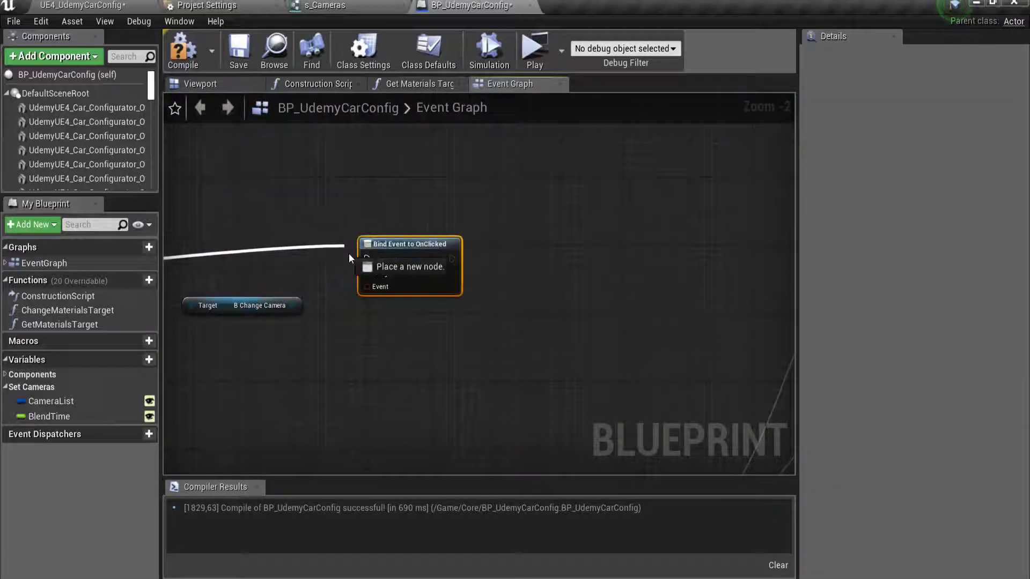
pyautogui.moveTo(349, 257); pyautogui.dragTo(366, 258)
pyautogui.scroll(-5, 498, 243)
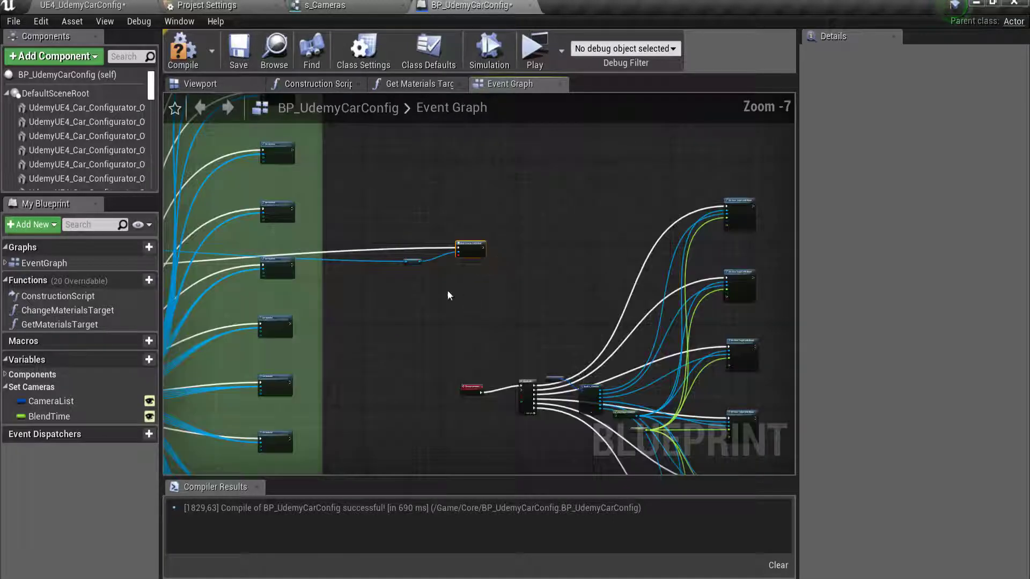
pyautogui.scroll(2, 479, 290)
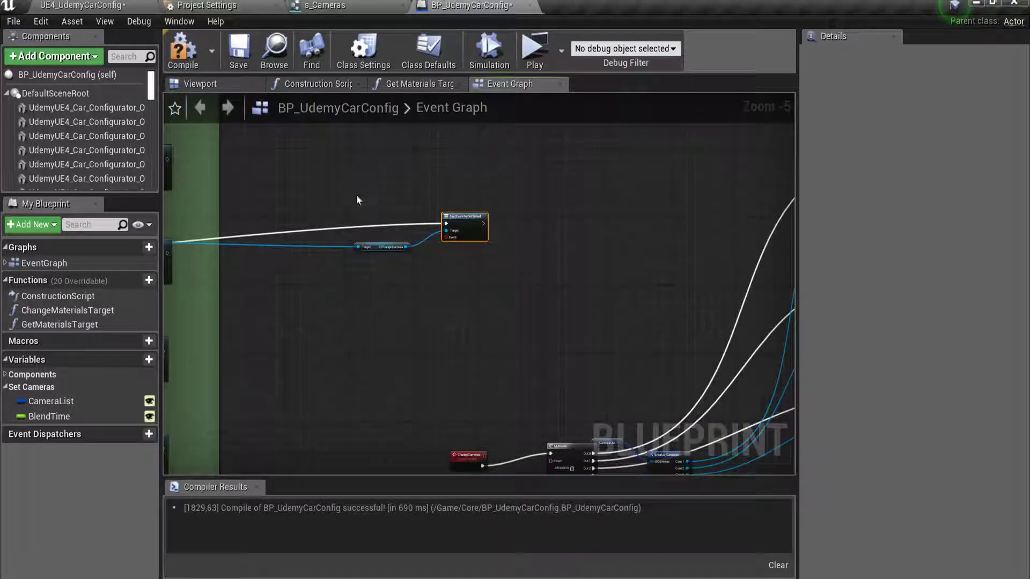
# Reposition the Bind Event node and connect its Event pin to the ChangeCameras custom event
pyautogui.click(455, 217)
pyautogui.scroll(-6, 382, 245)
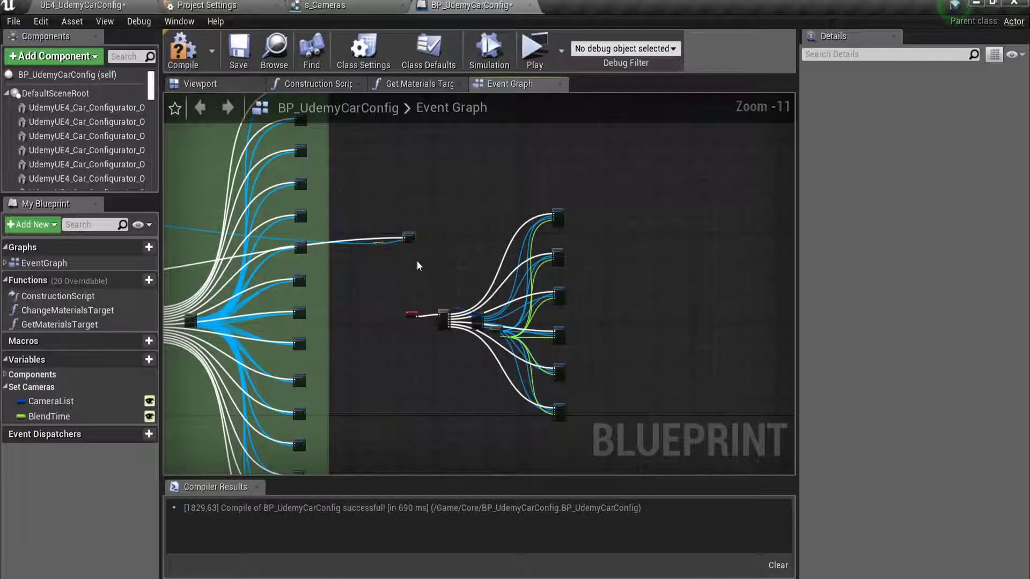
pyautogui.moveTo(408, 236); pyautogui.dragTo(421, 288)
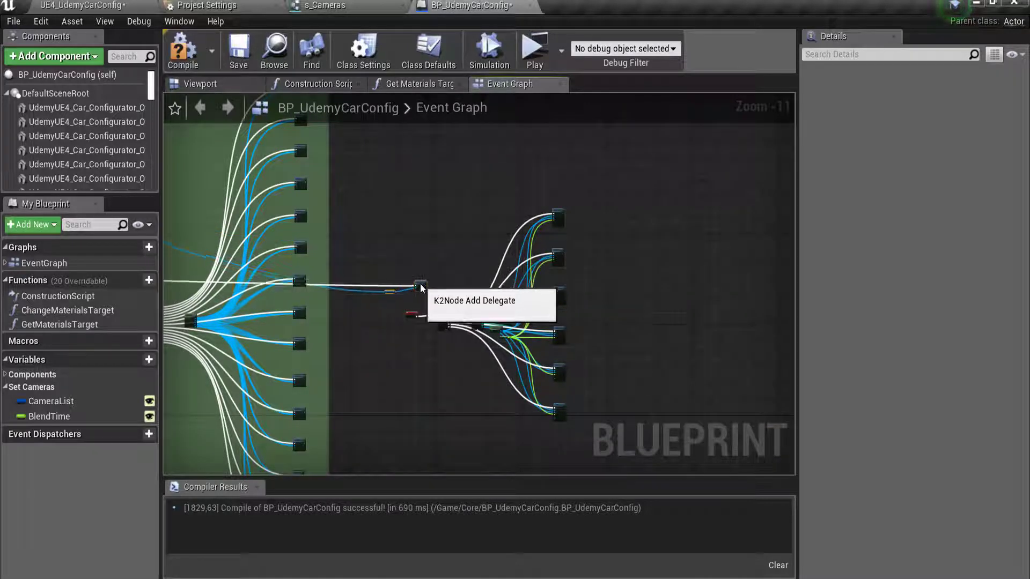
pyautogui.scroll(5, 422, 288)
pyautogui.scroll(3, 452, 269)
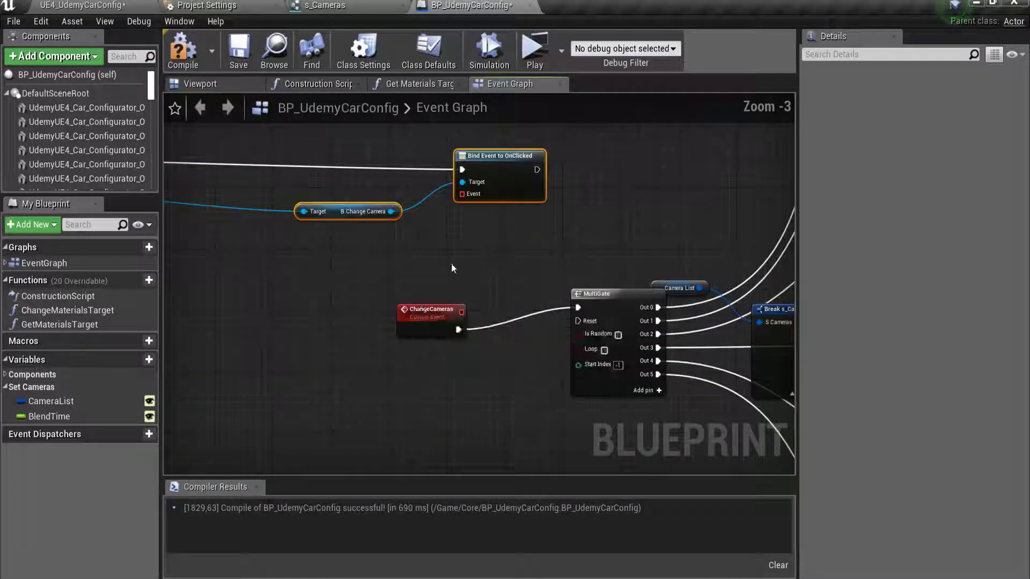
pyautogui.moveTo(462, 194)
pyautogui.mouseDown()
pyautogui.moveTo(476, 311)
pyautogui.moveTo(461, 313)
pyautogui.mouseUp()
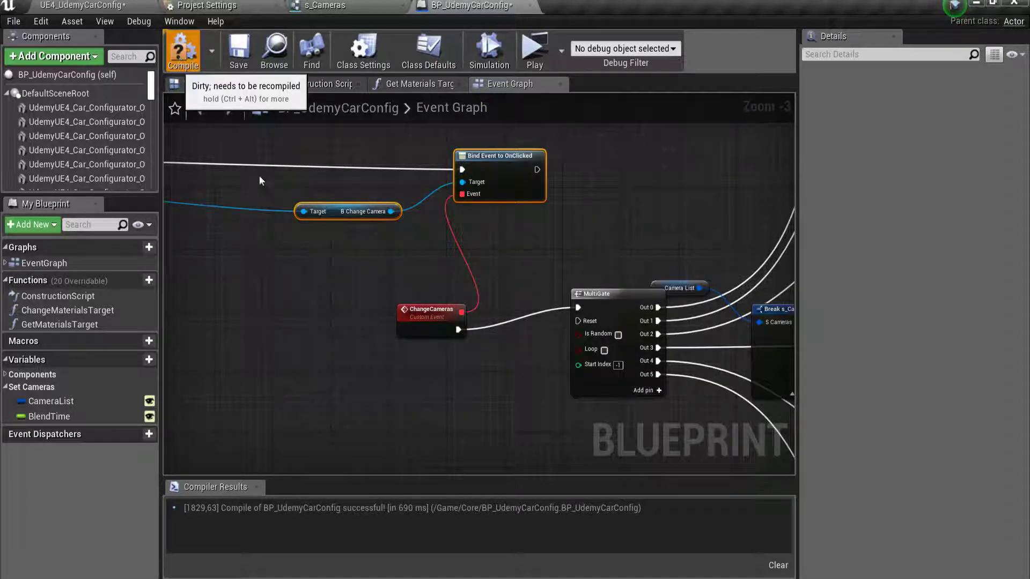
pyautogui.scroll(-3, 342, 233)
pyautogui.scroll(-3, 333, 276)
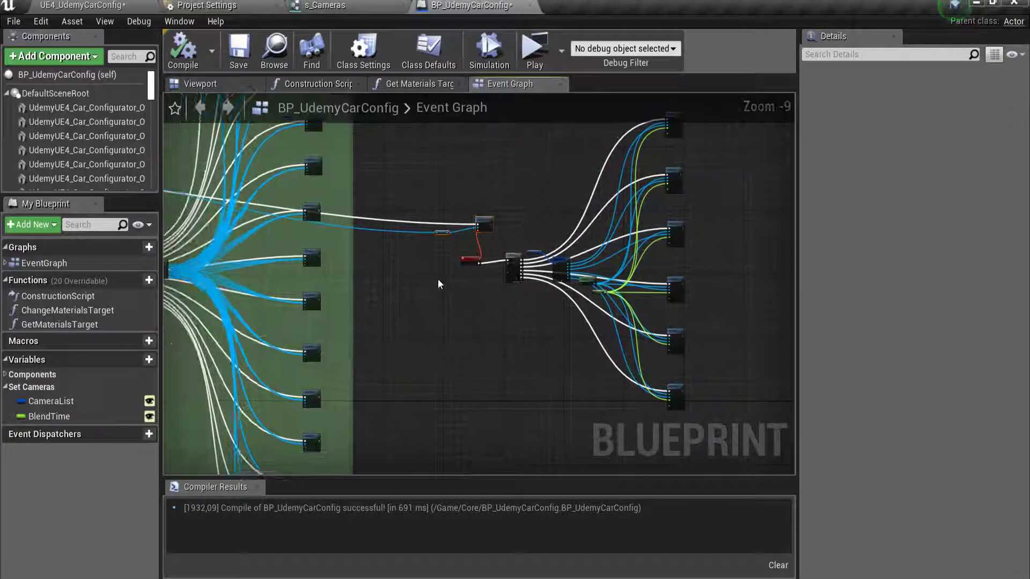
pyautogui.scroll(-3, 438, 284)
# Return to the car configurator level and frame the car's front in the viewport
pyautogui.moveTo(446, 274)
pyautogui.mouseDown(button='right')
pyautogui.moveTo(343, 251)
pyautogui.moveTo(384, 265)
pyautogui.mouseUp(button='right')
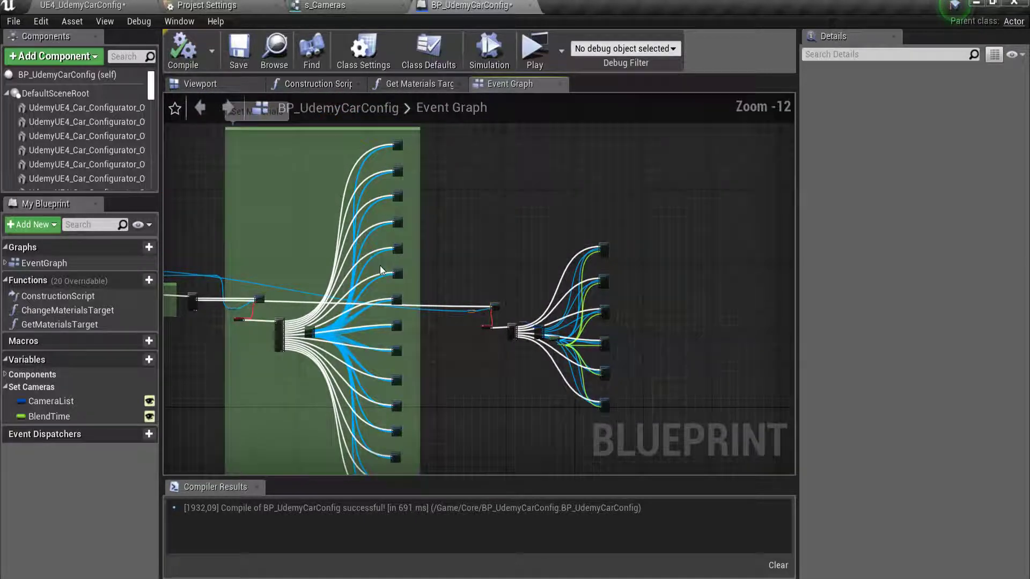
pyautogui.click(218, 87)
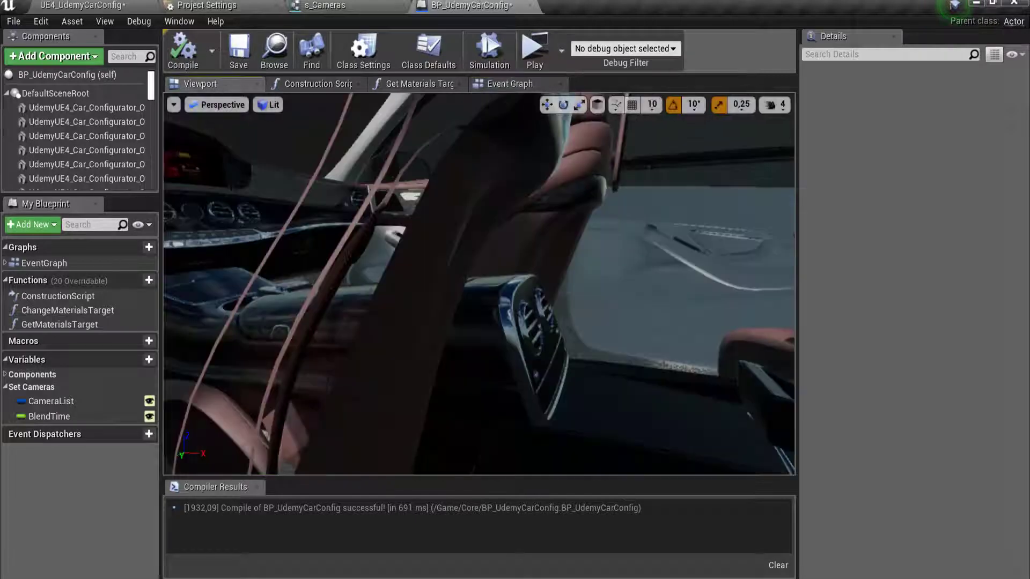
pyautogui.click(90, 7)
pyautogui.moveTo(341, 211)
pyautogui.mouseDown()
pyautogui.moveTo(300, 177)
pyautogui.moveTo(442, 209)
pyautogui.moveTo(407, 177)
pyautogui.mouseUp()
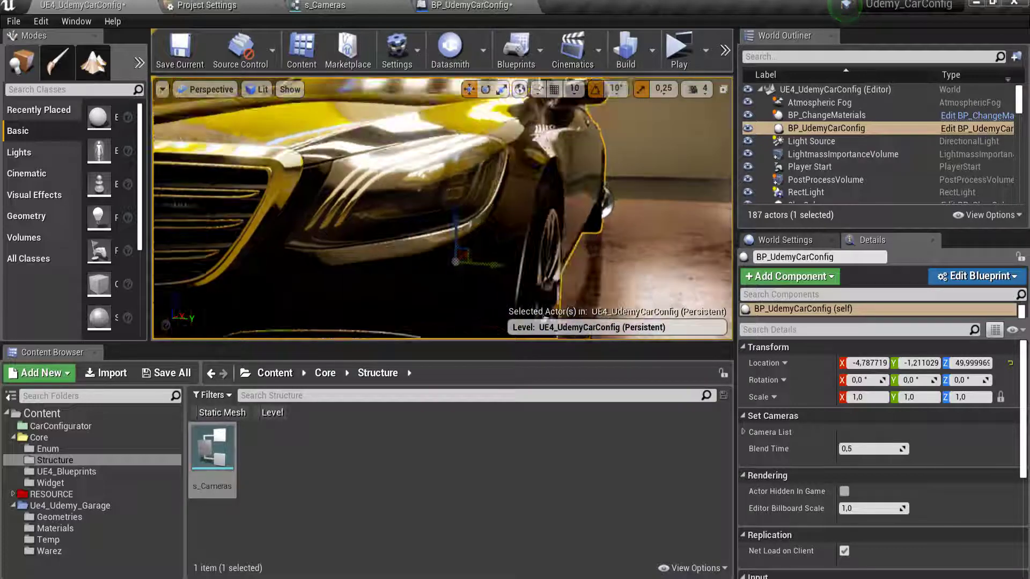
pyautogui.press('f')
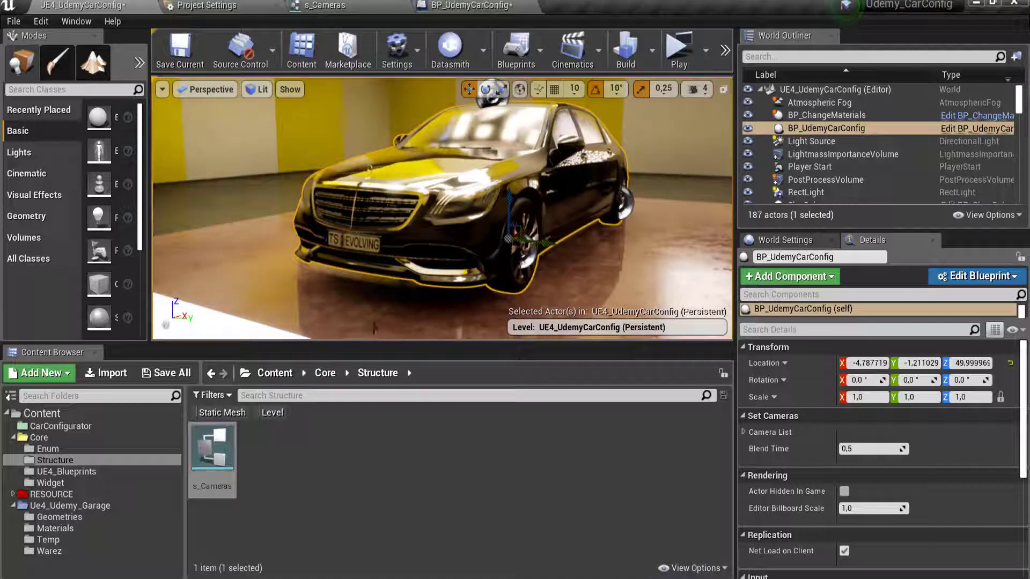
pyautogui.moveTo(375, 347); pyautogui.dragTo(374, 452)
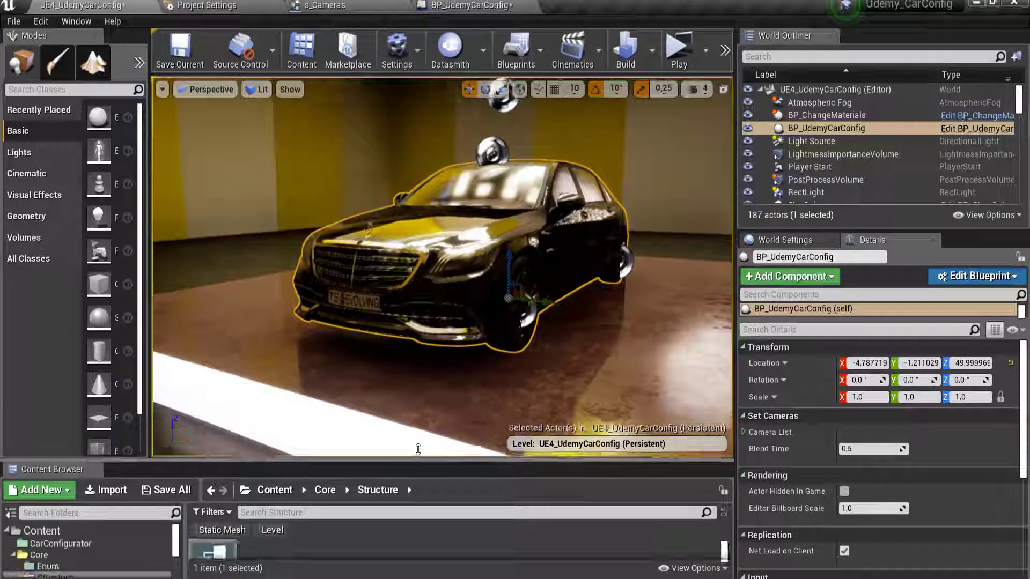
pyautogui.scroll(10, 176, 108)
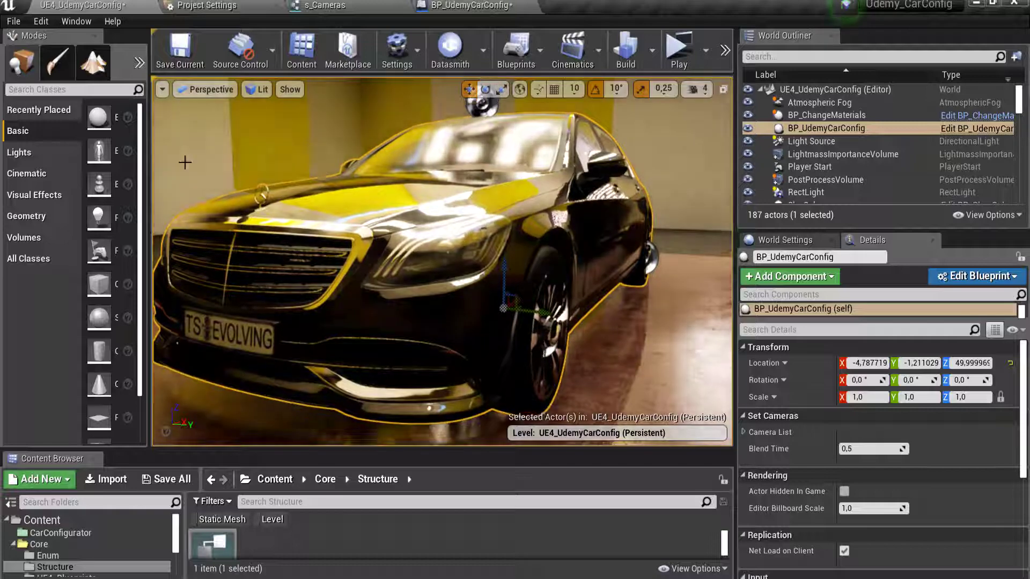
# Create a CameraActor at the current view through Viewport Options > Create Camera Here
pyautogui.click(162, 89)
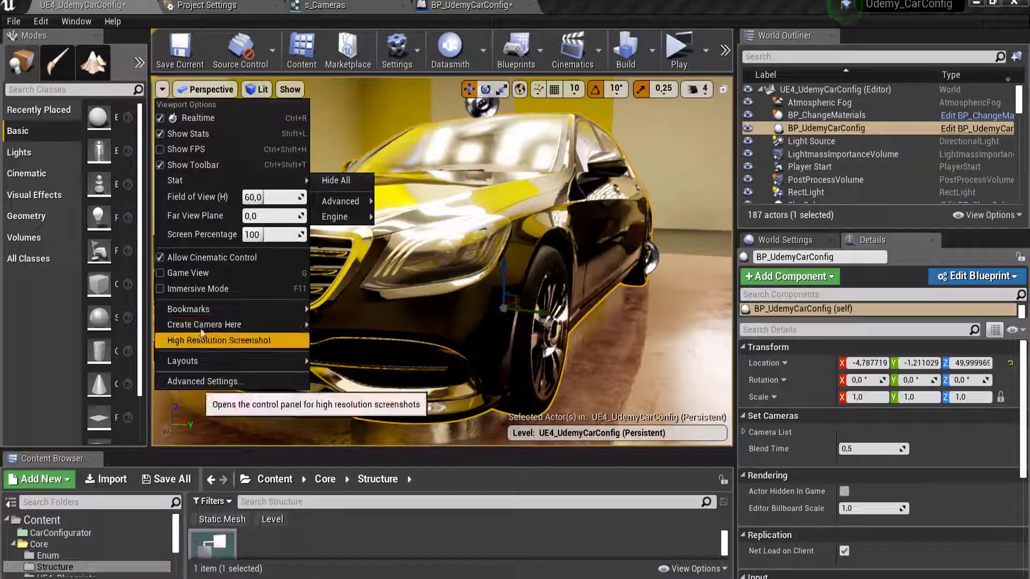
pyautogui.moveTo(224, 325)
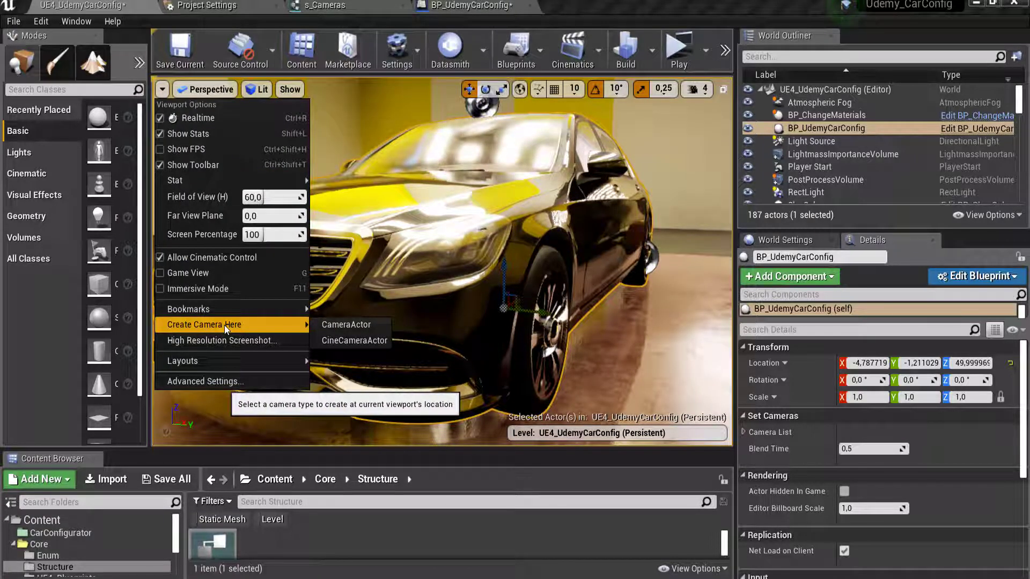
pyautogui.click(335, 322)
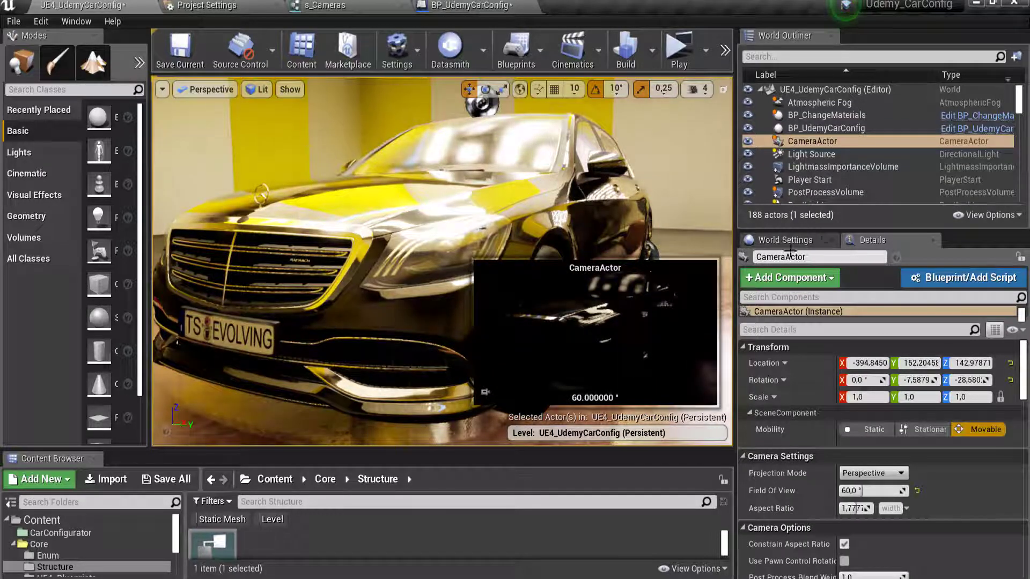
pyautogui.doubleClick(853, 142)
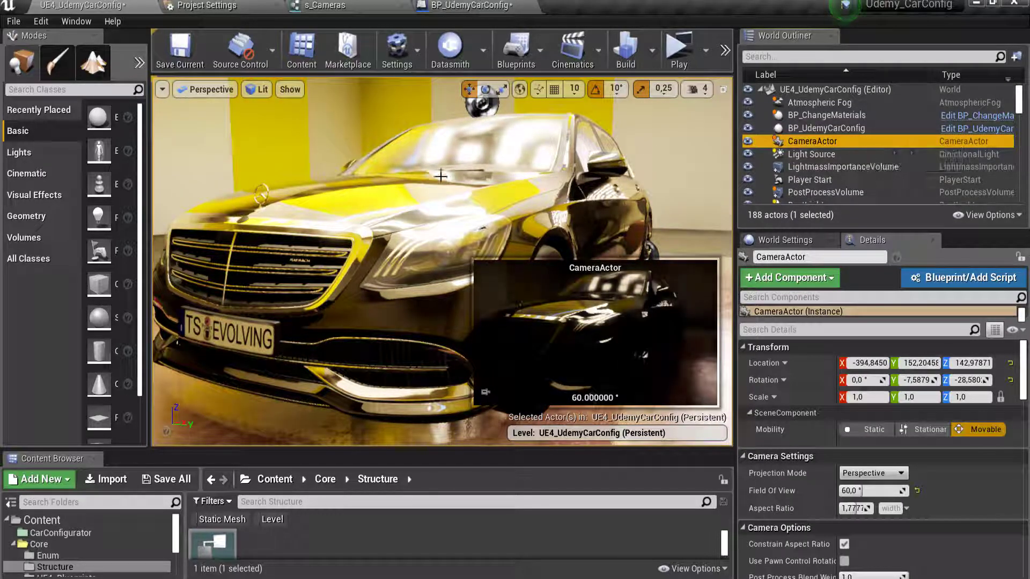
pyautogui.moveTo(442, 262); pyautogui.dragTo(442, 261, button='right')
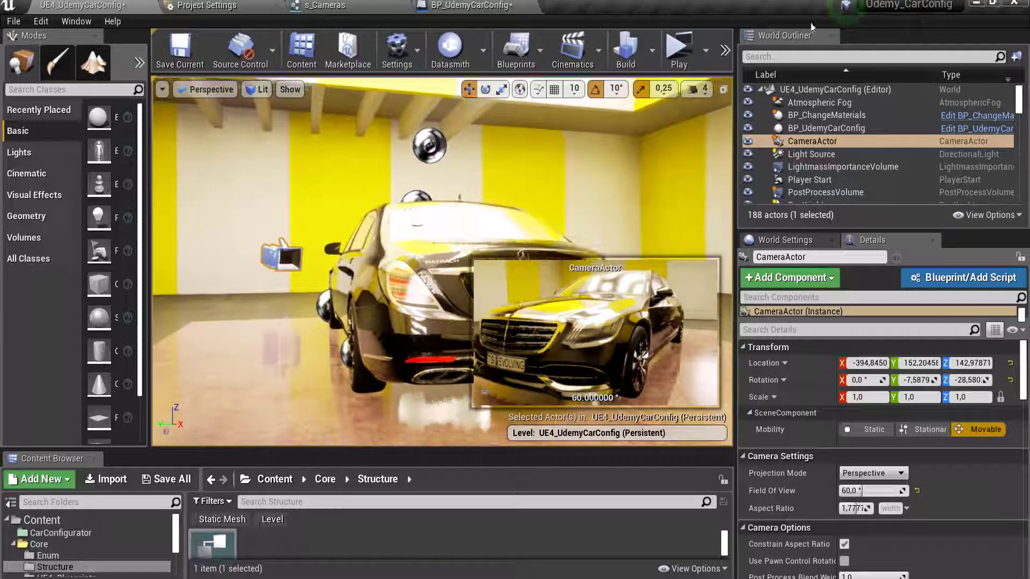
# Fly the view close to the car's rear tail light and create a camera there
pyautogui.click(704, 91)
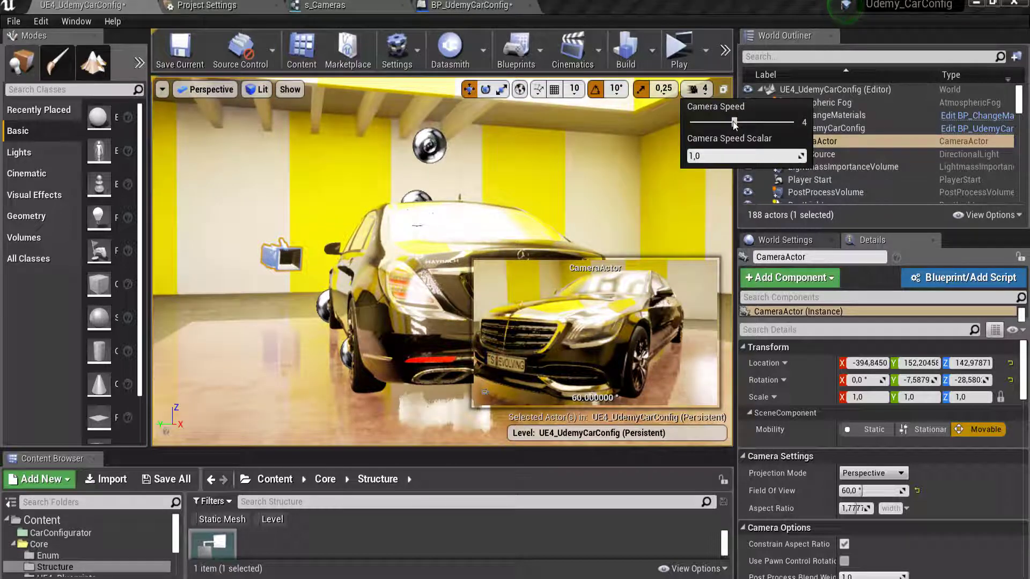
pyautogui.moveTo(571, 177)
pyautogui.mouseDown()
pyautogui.moveTo(476, 232)
pyautogui.moveTo(442, 227)
pyautogui.moveTo(429, 204)
pyautogui.mouseUp()
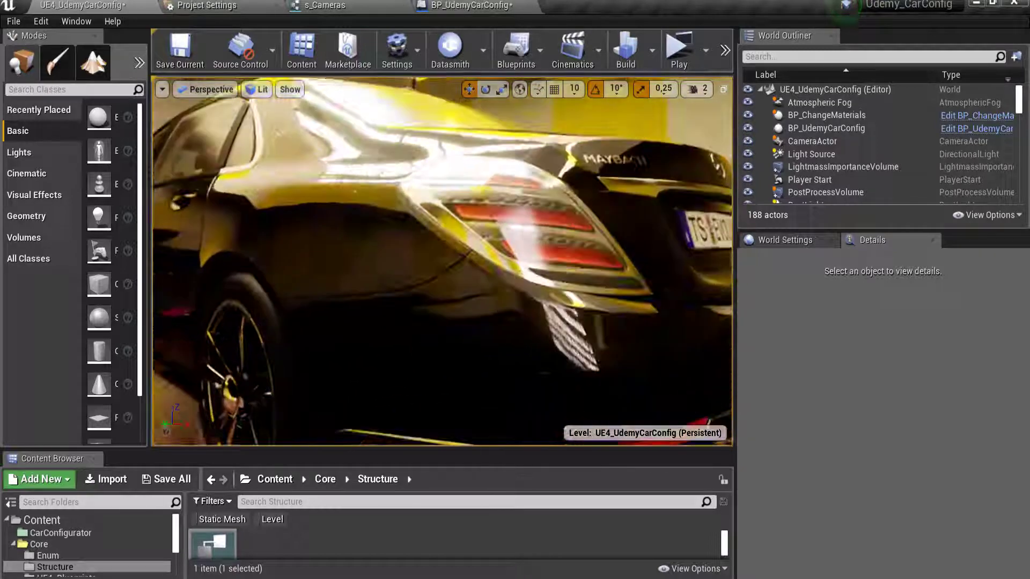
pyautogui.moveTo(429, 203)
pyautogui.mouseDown()
pyautogui.moveTo(429, 182)
pyautogui.moveTo(429, 204)
pyautogui.mouseUp()
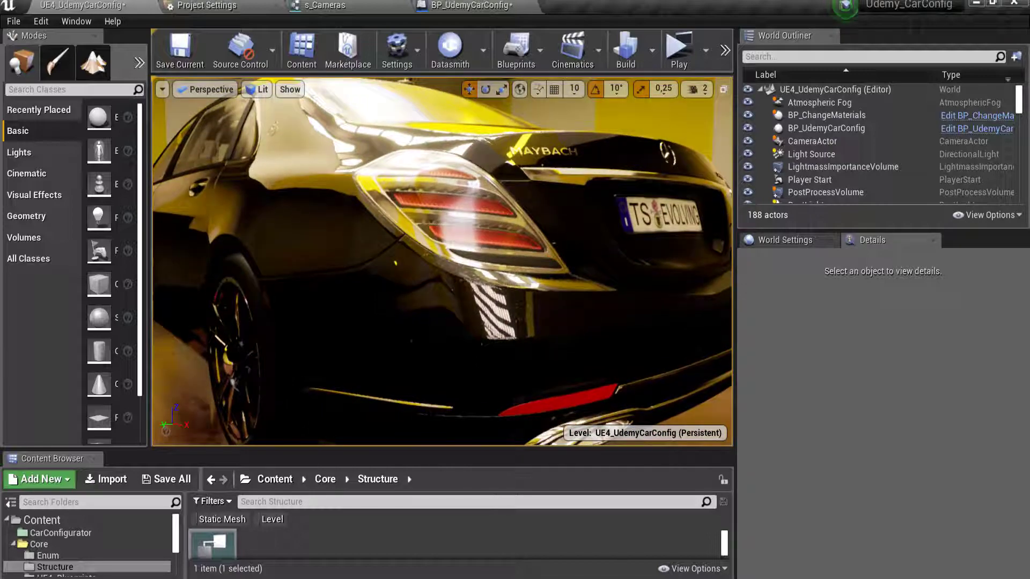
pyautogui.click(162, 89)
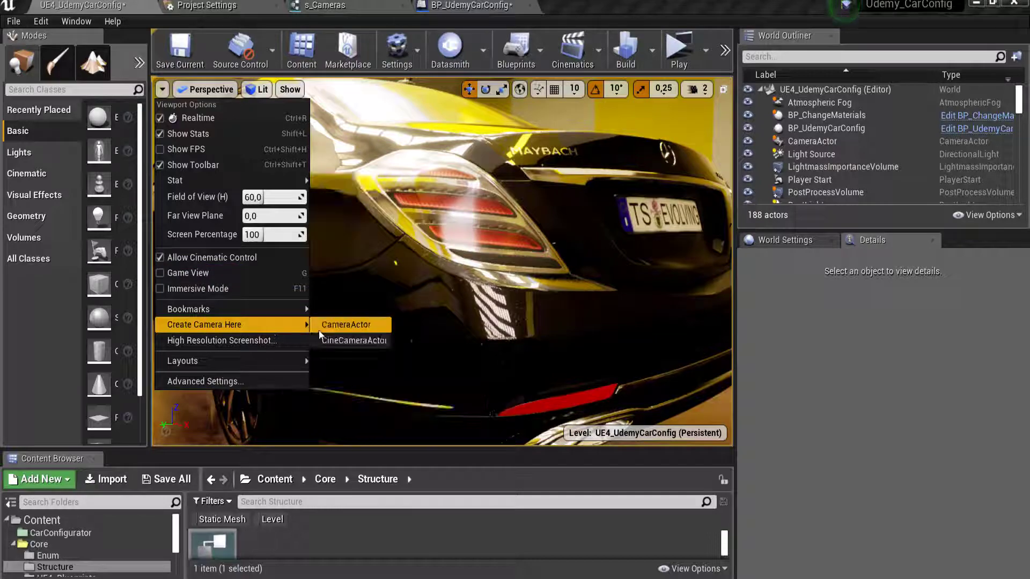
pyautogui.click(329, 324)
# Reframe the view on the car's rear plate and create another camera from it
pyautogui.moveTo(486, 391); pyautogui.dragTo(485, 392)
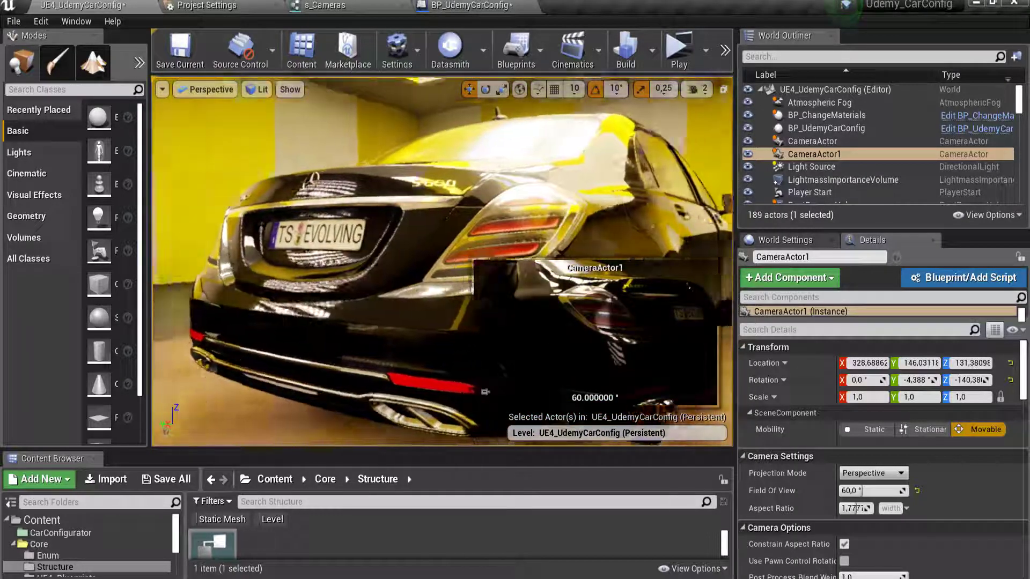
pyautogui.moveTo(251, 135); pyautogui.dragTo(251, 135)
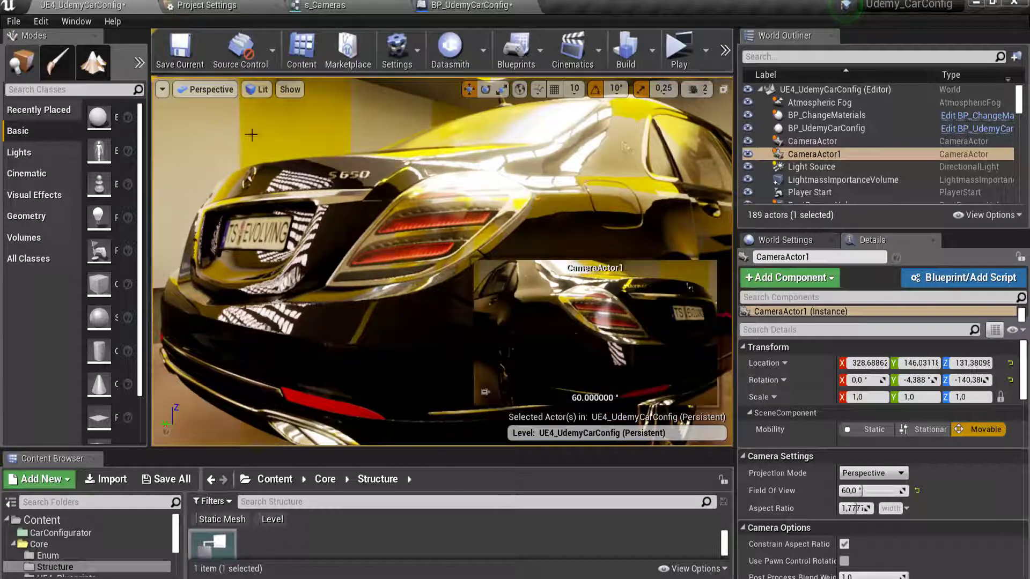
pyautogui.click(163, 90)
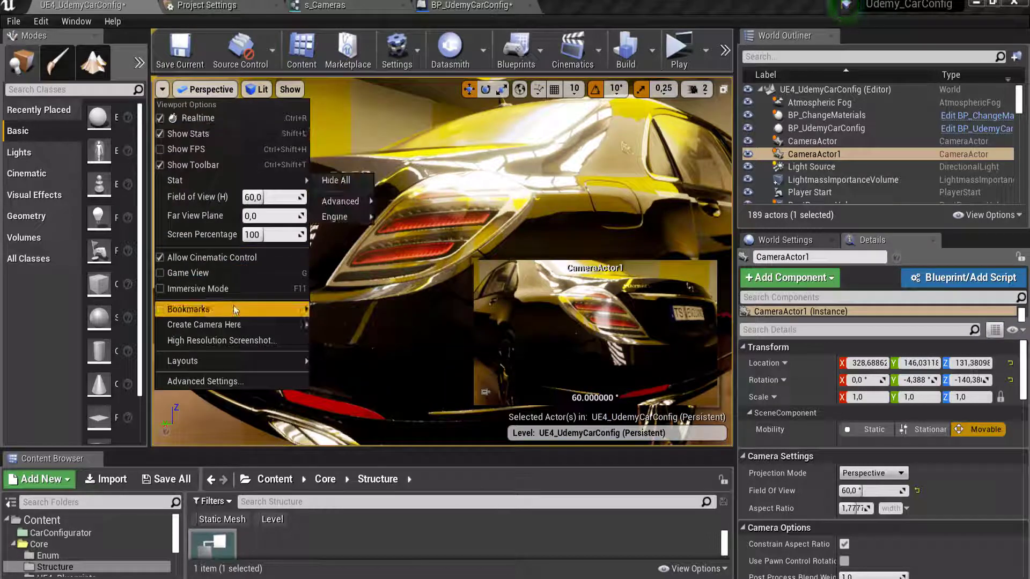
pyautogui.moveTo(239, 311)
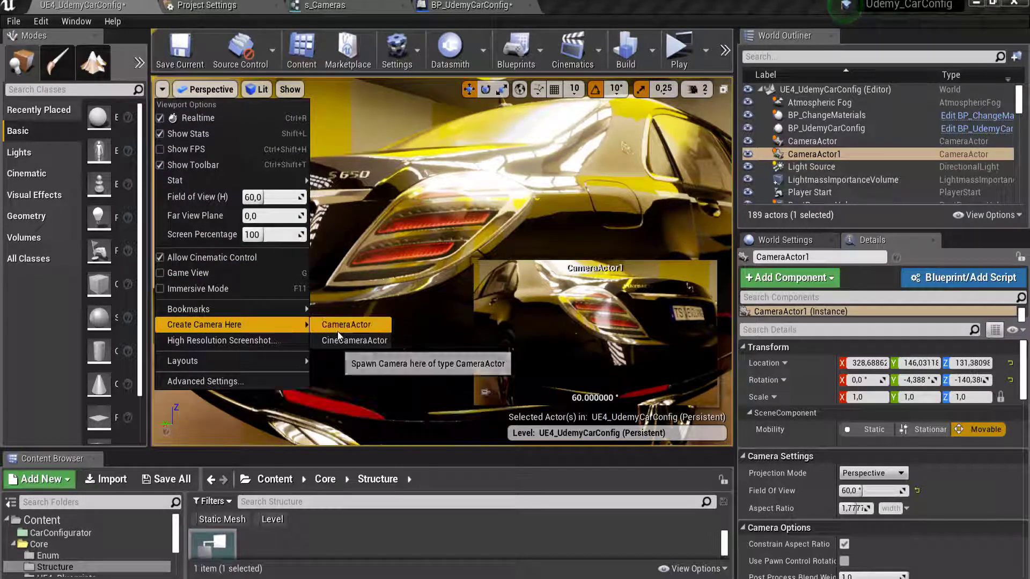
pyautogui.click(339, 325)
# Pull back to a wider rear three-quarter view and create a camera there
pyautogui.moveTo(485, 392); pyautogui.dragTo(486, 392, button='right')
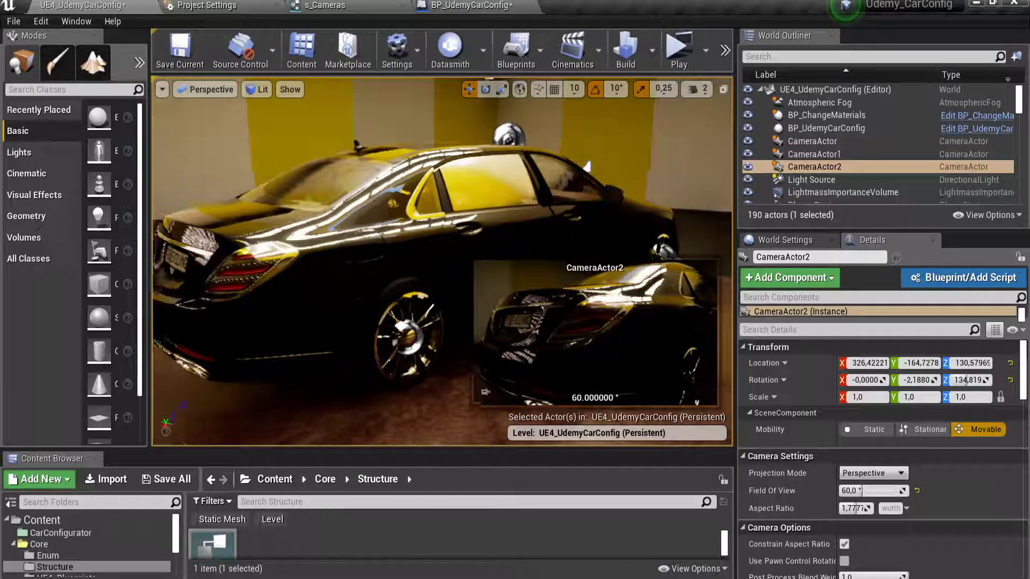
pyautogui.moveTo(357, 236); pyautogui.dragTo(358, 236, button='right')
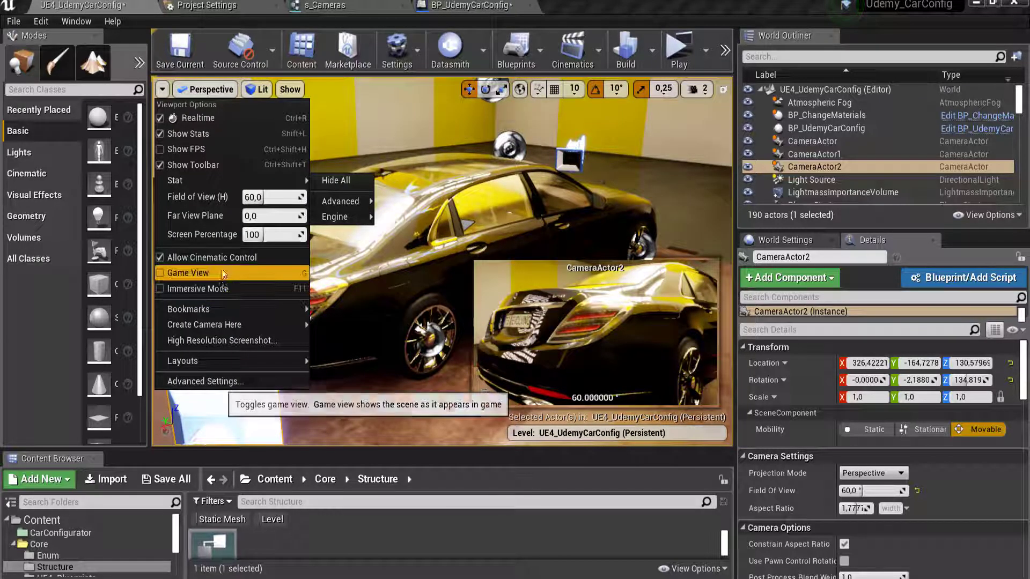
pyautogui.moveTo(259, 325)
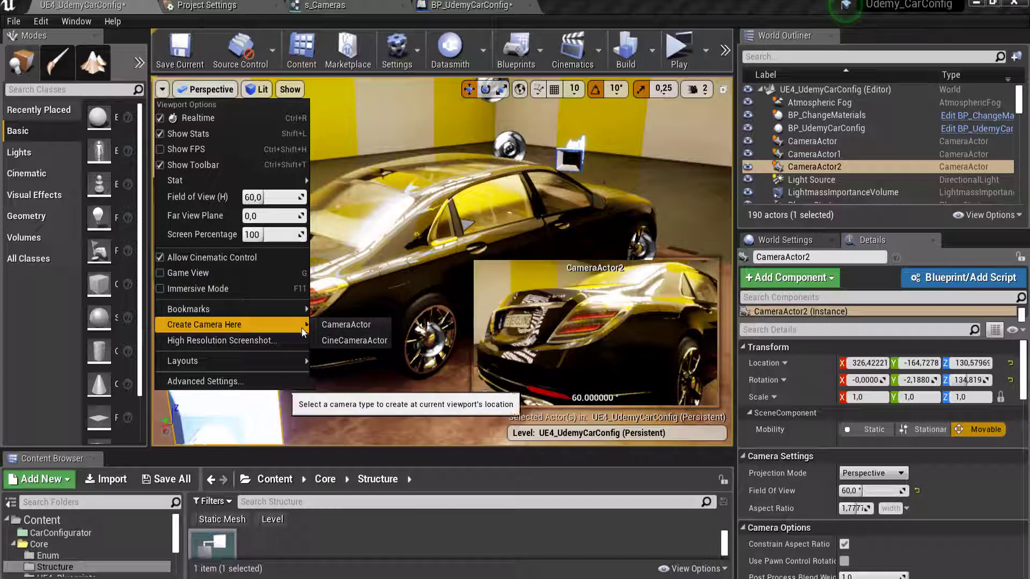
pyautogui.click(337, 328)
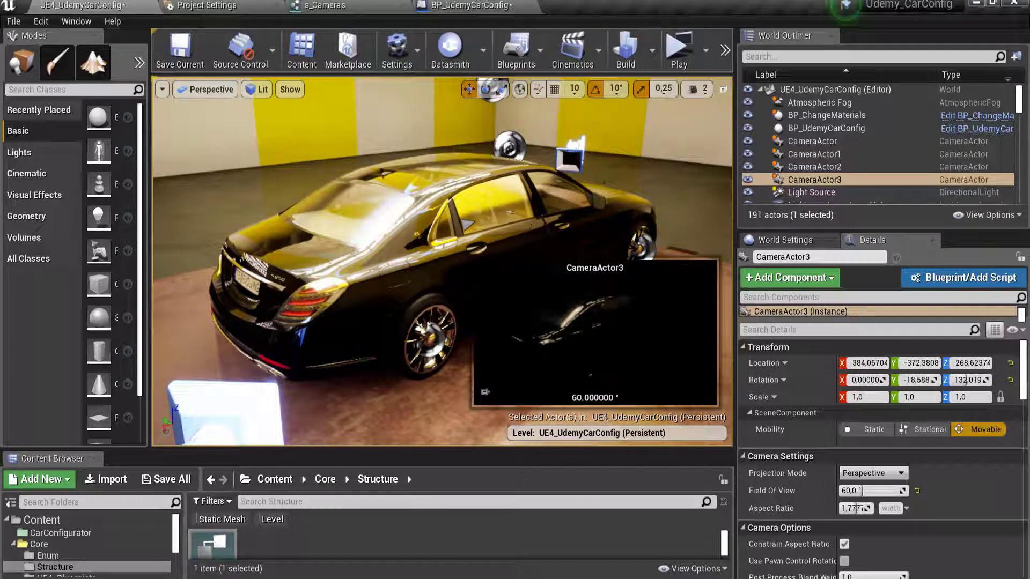
# Fly to the car's front and create CameraActor4 facing the grille head-on
pyautogui.moveTo(337, 328); pyautogui.dragTo(337, 328, button='right')
pyautogui.press('Escape')
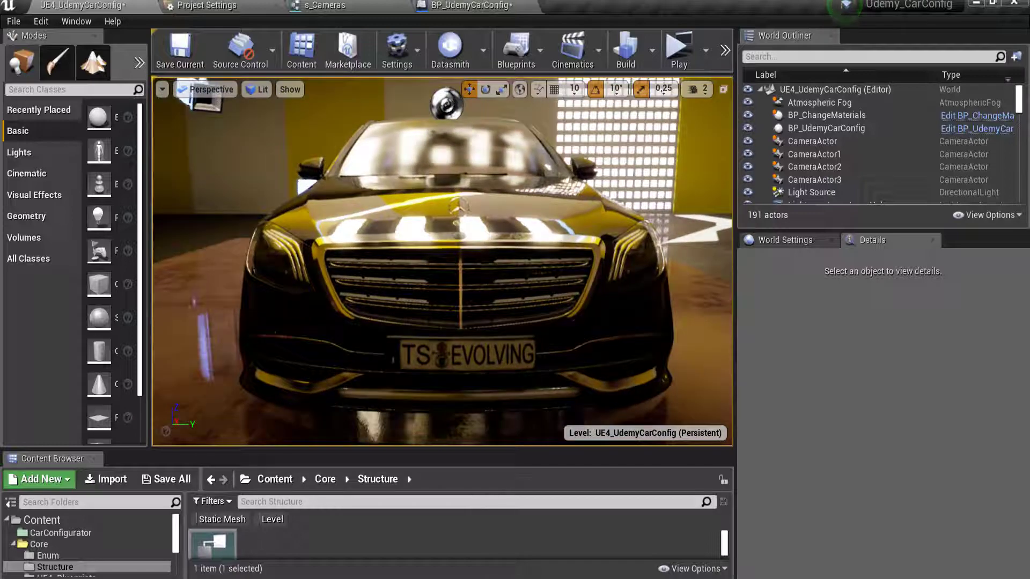
pyautogui.moveTo(159, 98); pyautogui.dragTo(158, 98, button='right')
pyautogui.click(160, 91)
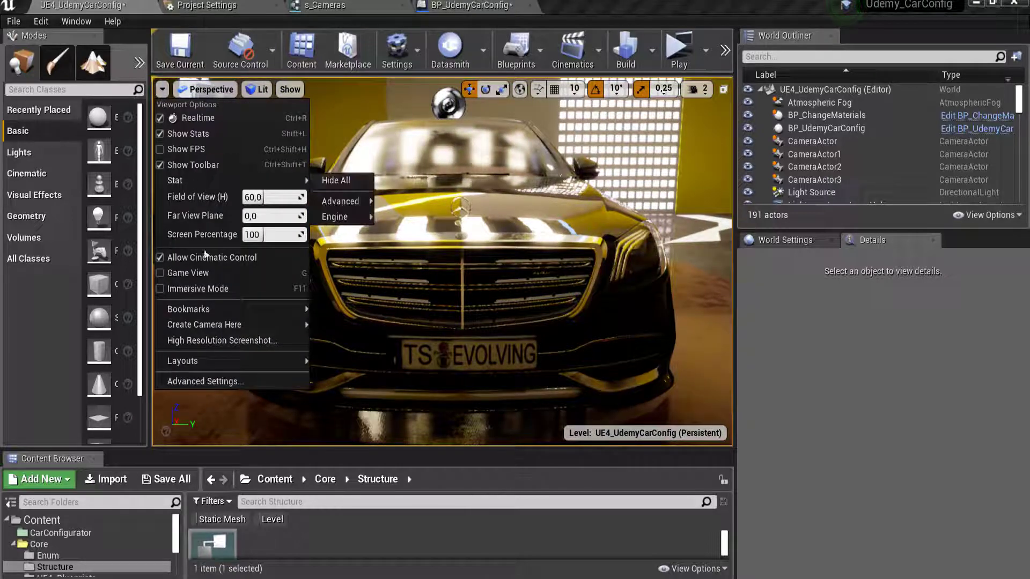
pyautogui.moveTo(302, 328)
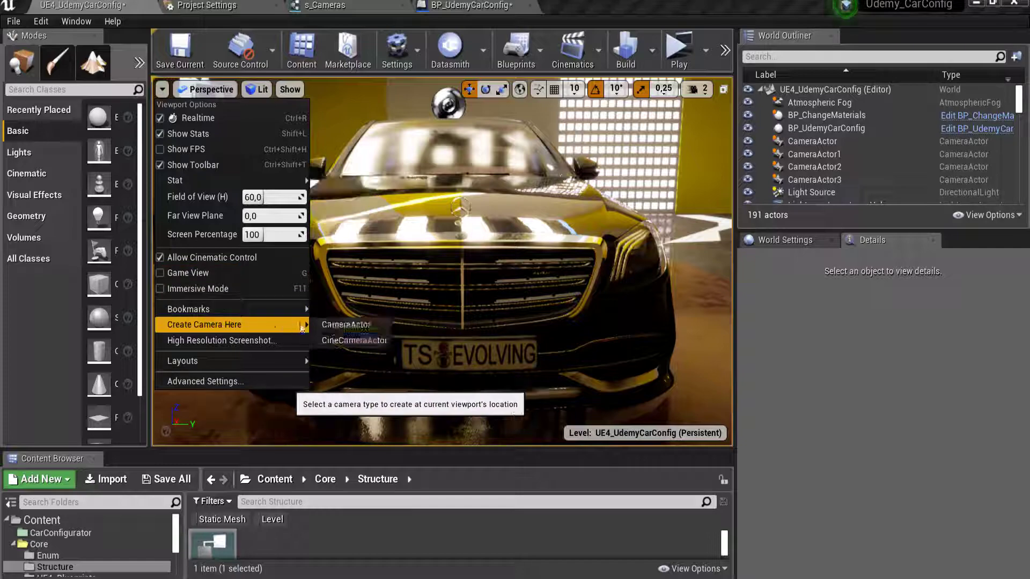
pyautogui.click(338, 327)
# Select the car blueprint in the level and frame the view on it
pyautogui.moveTo(485, 392); pyautogui.dragTo(485, 392, button='right')
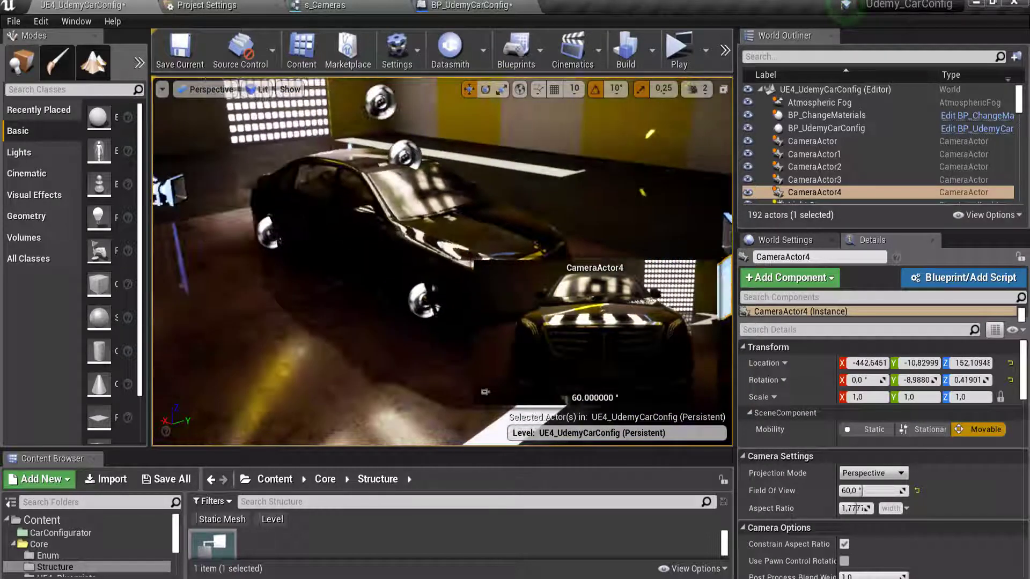
pyautogui.click(563, 234)
pyautogui.press('f')
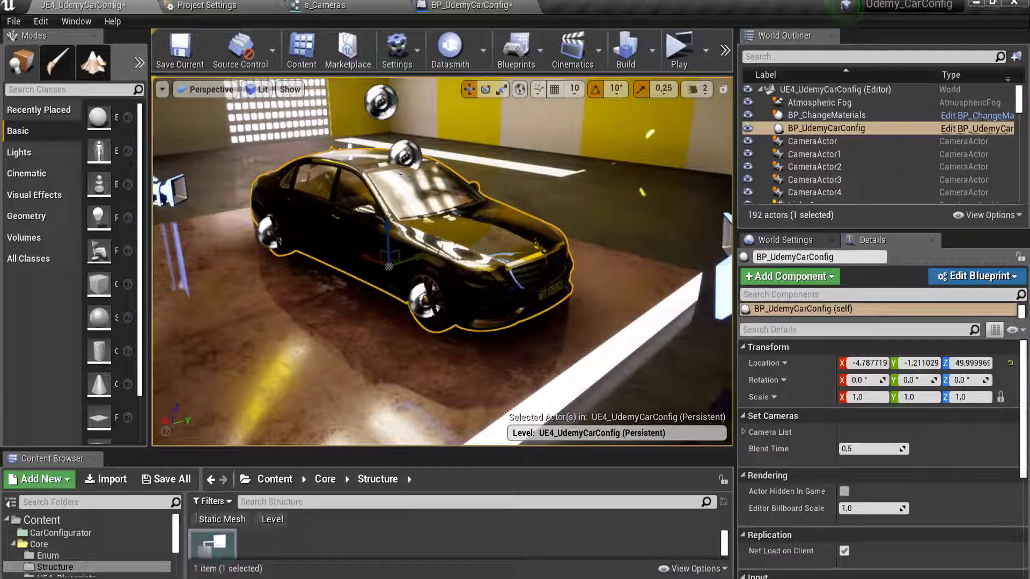
pyautogui.click(850, 143)
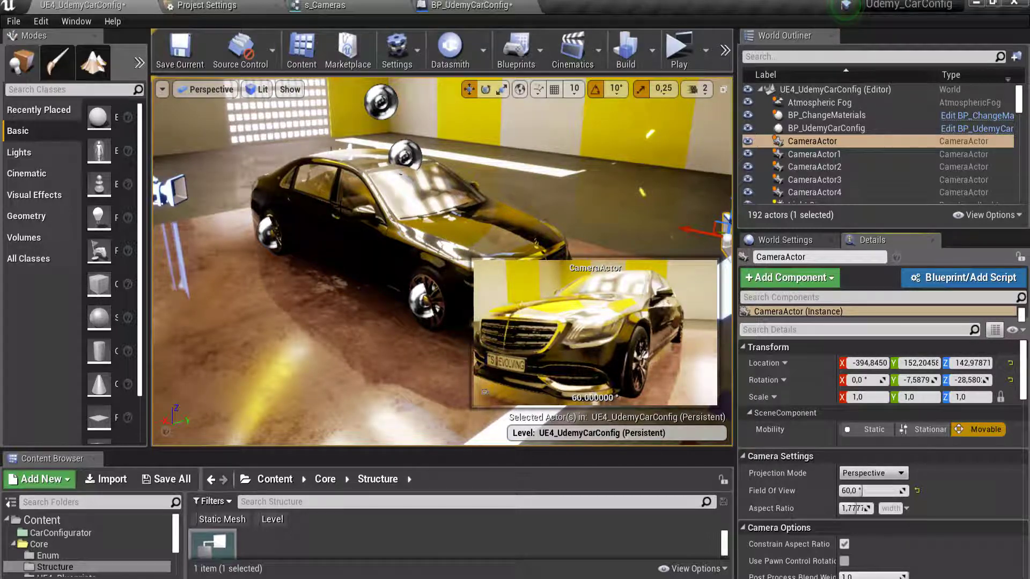
pyautogui.moveTo(440, 258); pyautogui.dragTo(333, 208, button='right')
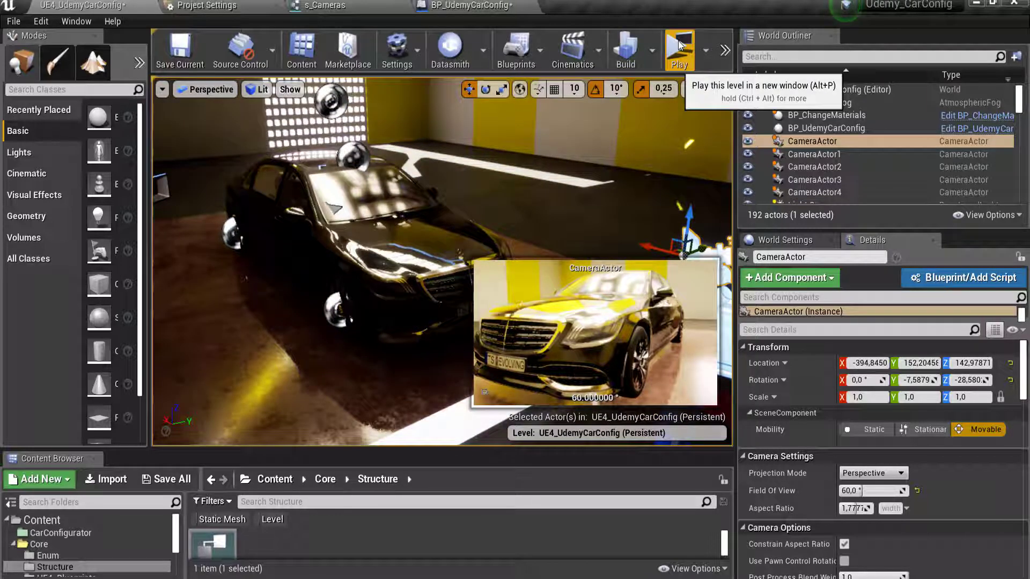
pyautogui.click(381, 229)
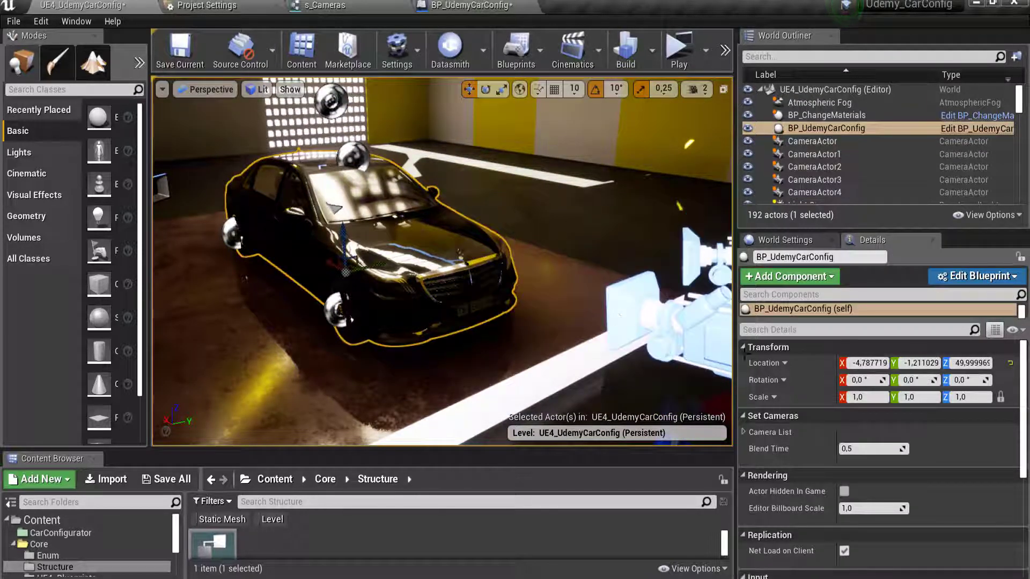
# Expand Camera List and eyedrop CameraActor4, CameraActor, CameraActor1, CameraActor2, CameraActor3 into Cam1–Cam5
pyautogui.click(744, 432)
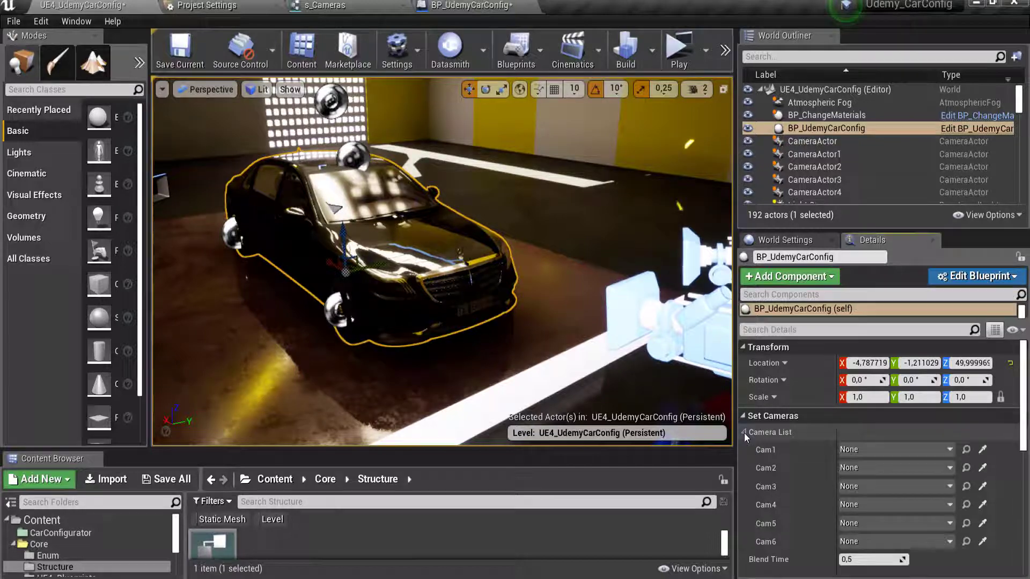
pyautogui.moveTo(440, 263)
pyautogui.mouseDown(button='right')
pyautogui.moveTo(483, 252)
pyautogui.moveTo(439, 258)
pyautogui.mouseUp(button='right')
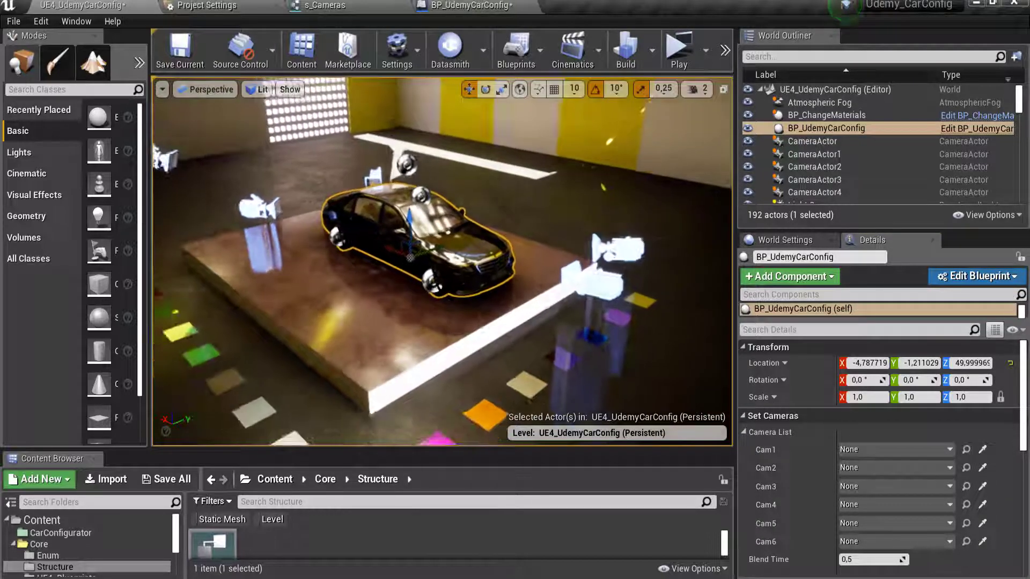
pyautogui.click(982, 449)
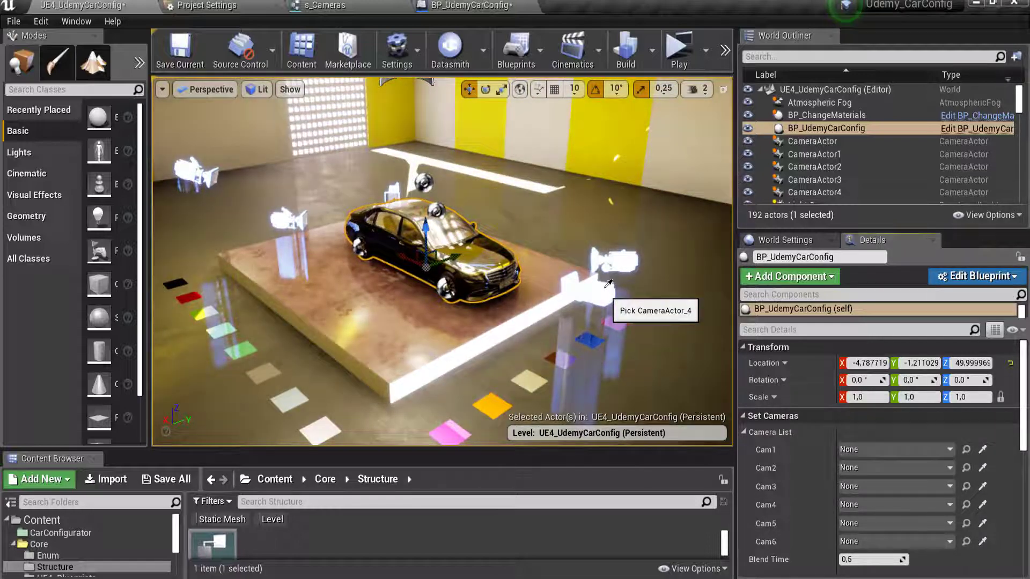
pyautogui.click(982, 467)
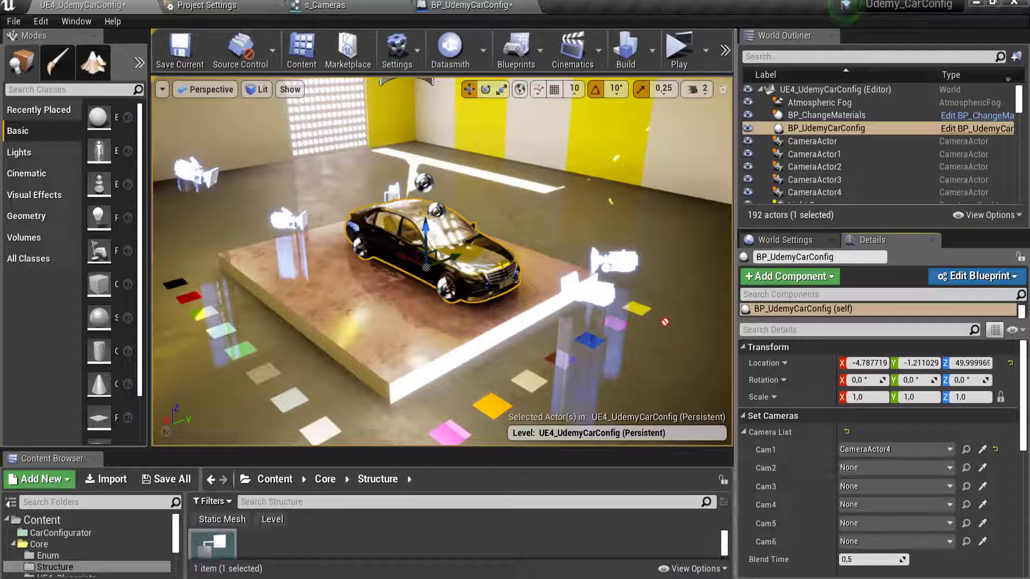
pyautogui.click(944, 487)
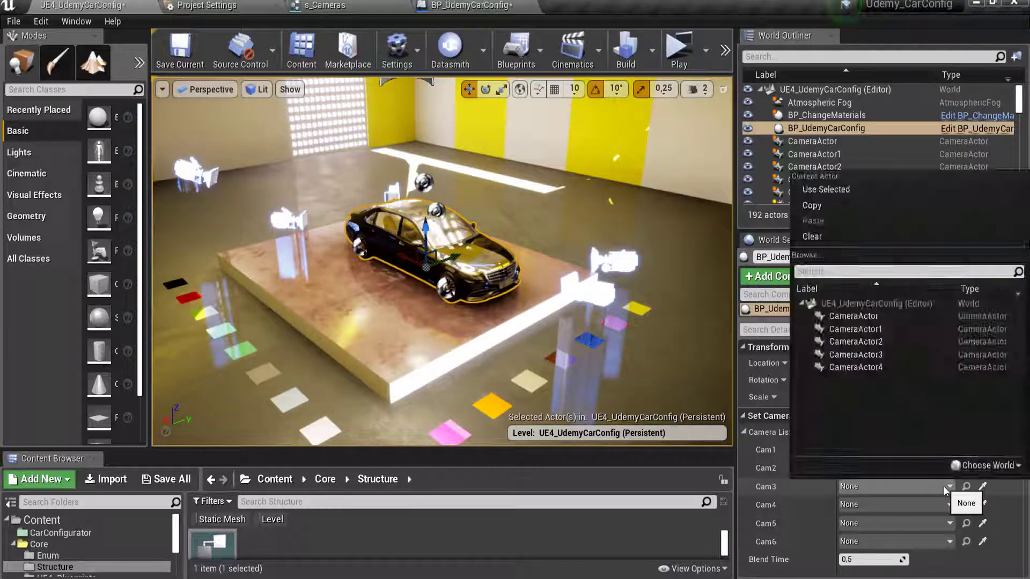
pyautogui.click(944, 487)
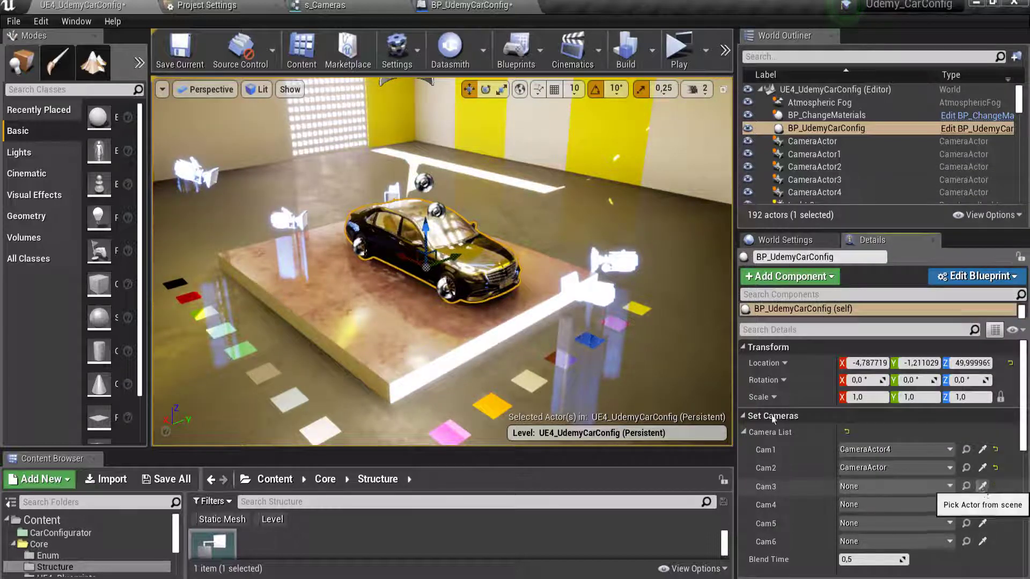
pyautogui.click(982, 486)
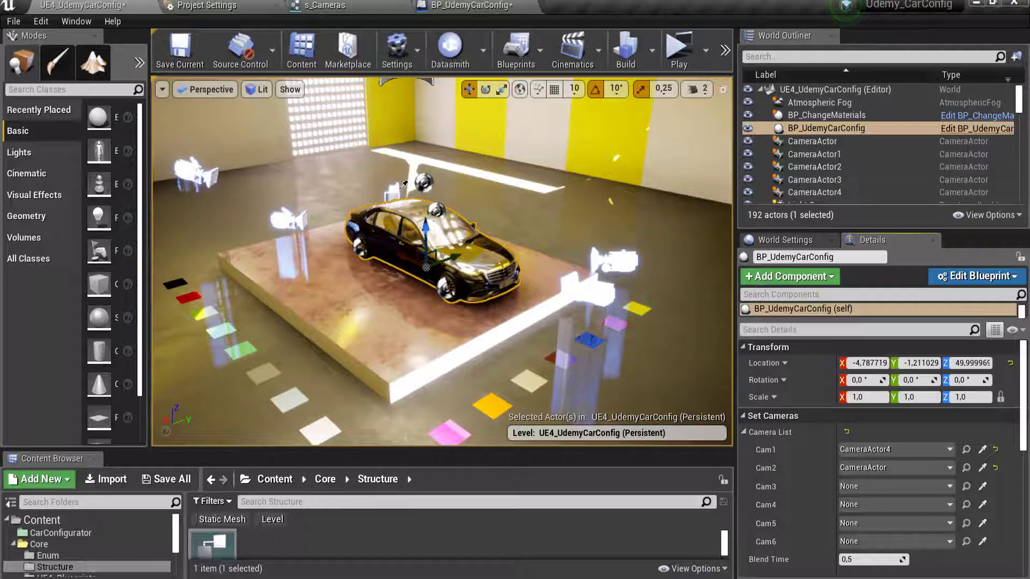
pyautogui.click(977, 505)
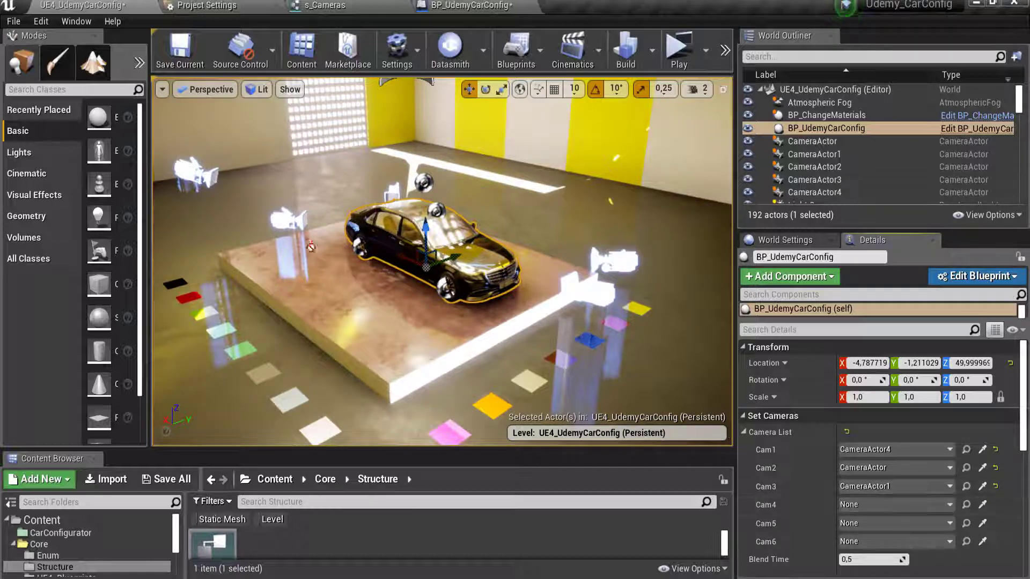
pyautogui.click(980, 522)
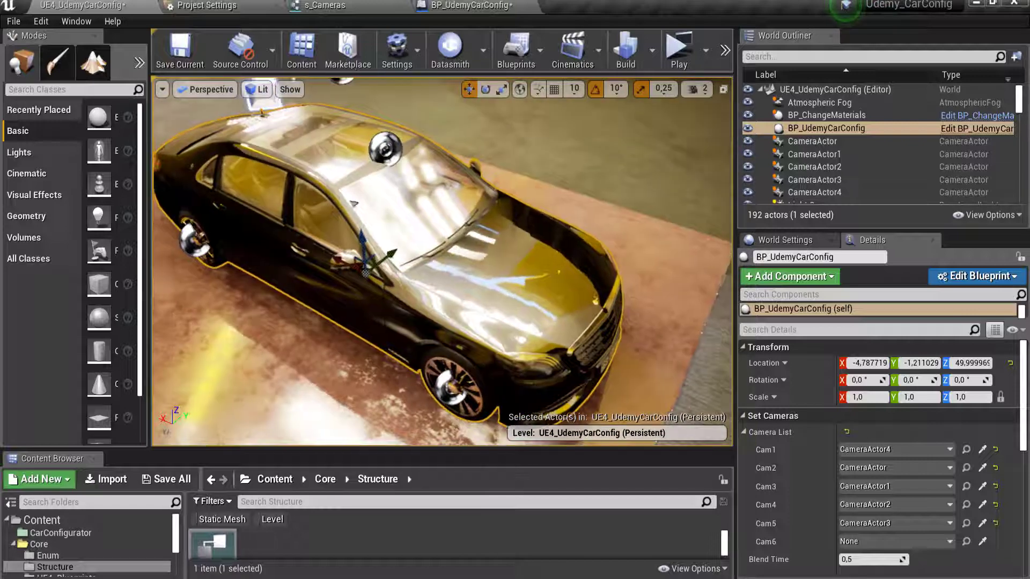
# Create CameraActor5 at the current overhead view and focus the view on it
pyautogui.click(162, 90)
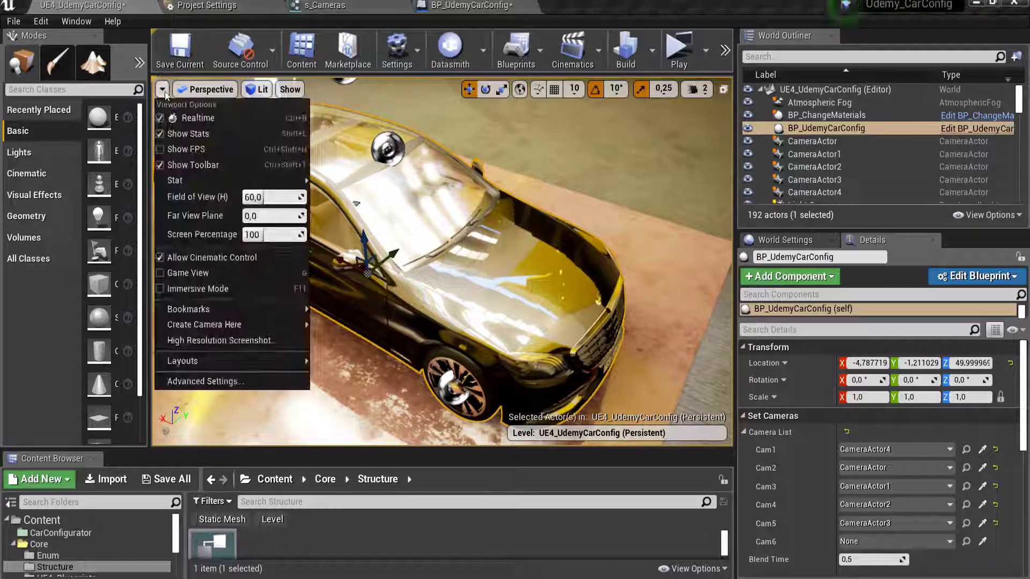
pyautogui.moveTo(278, 323)
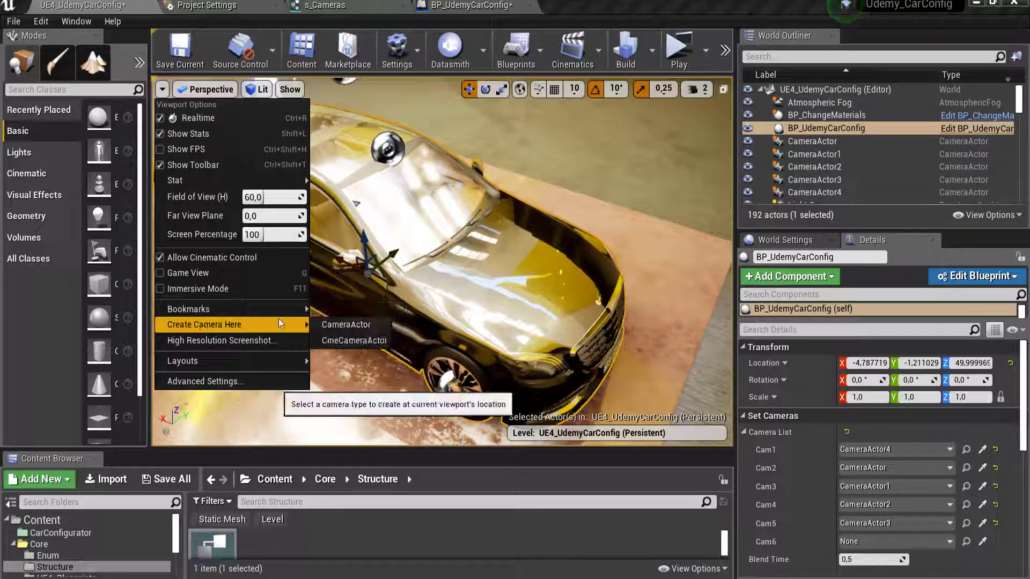
pyautogui.click(349, 325)
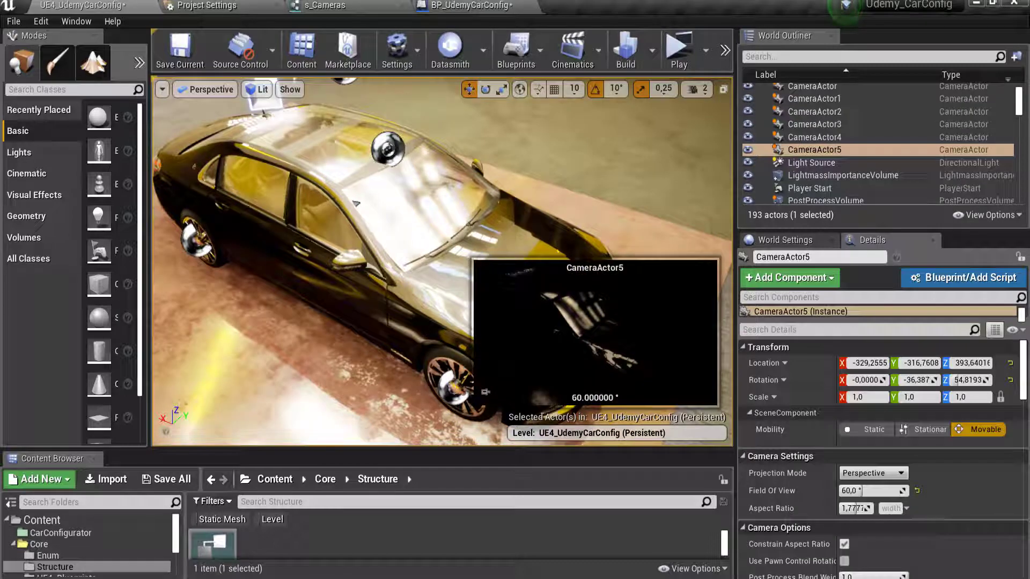
pyautogui.press('f')
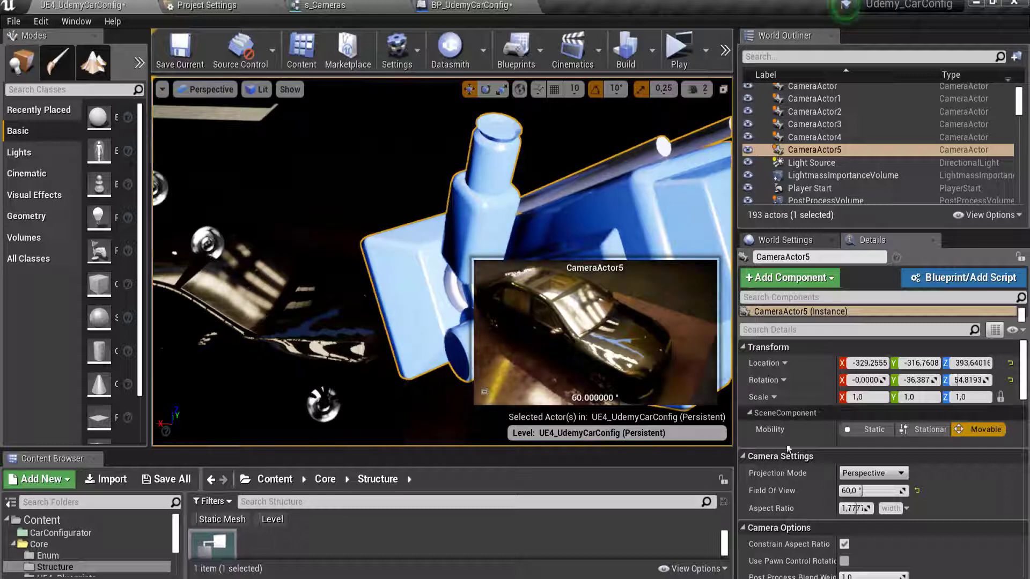
# Select the car blueprint and assign CameraActor5 to its Cam6 slot
pyautogui.click(203, 343)
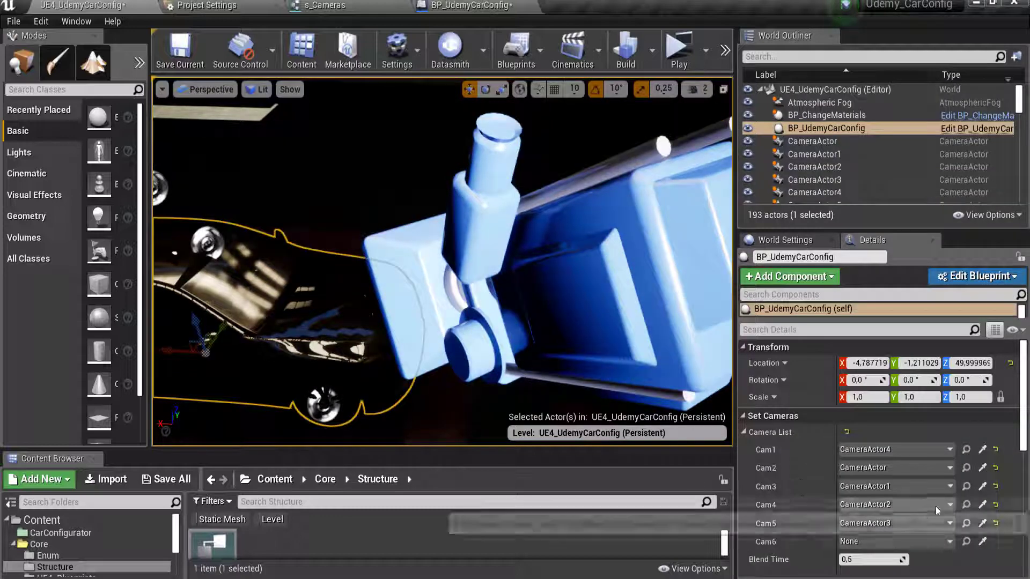
pyautogui.click(982, 544)
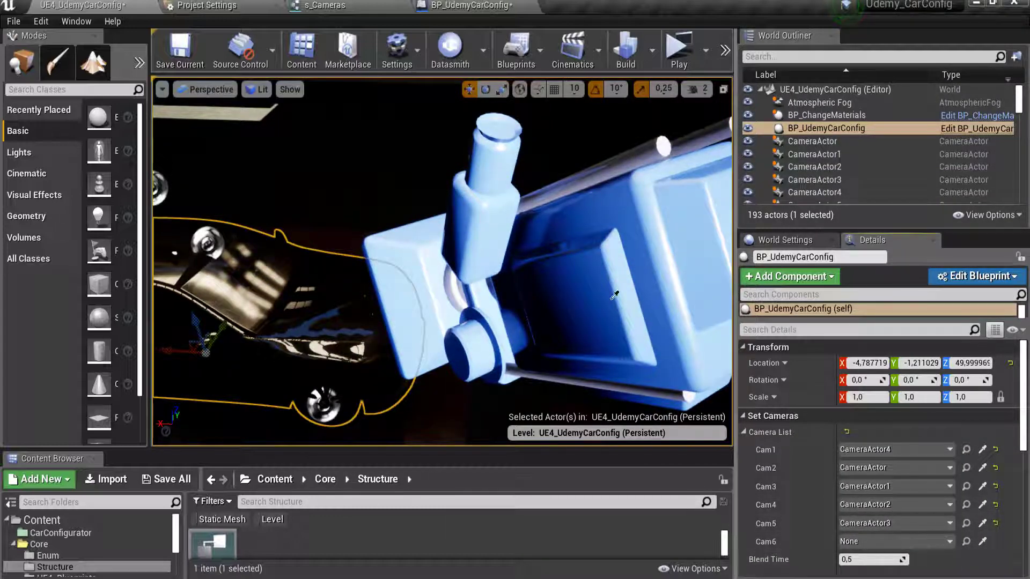
pyautogui.scroll(-10, 442, 263)
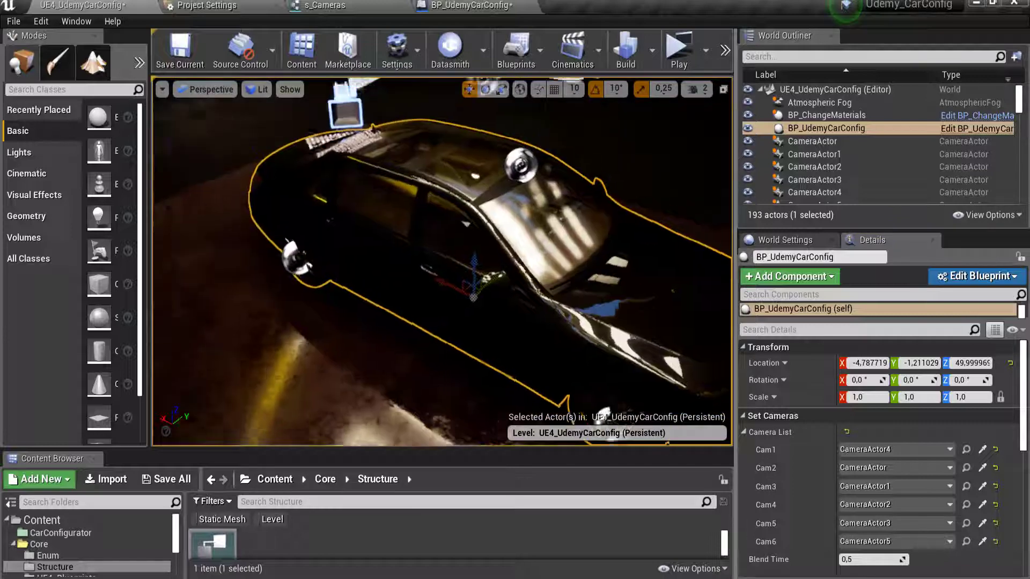
# In a game preview, paint the car red, cycle through three camera views, then stop play
pyautogui.click(676, 54)
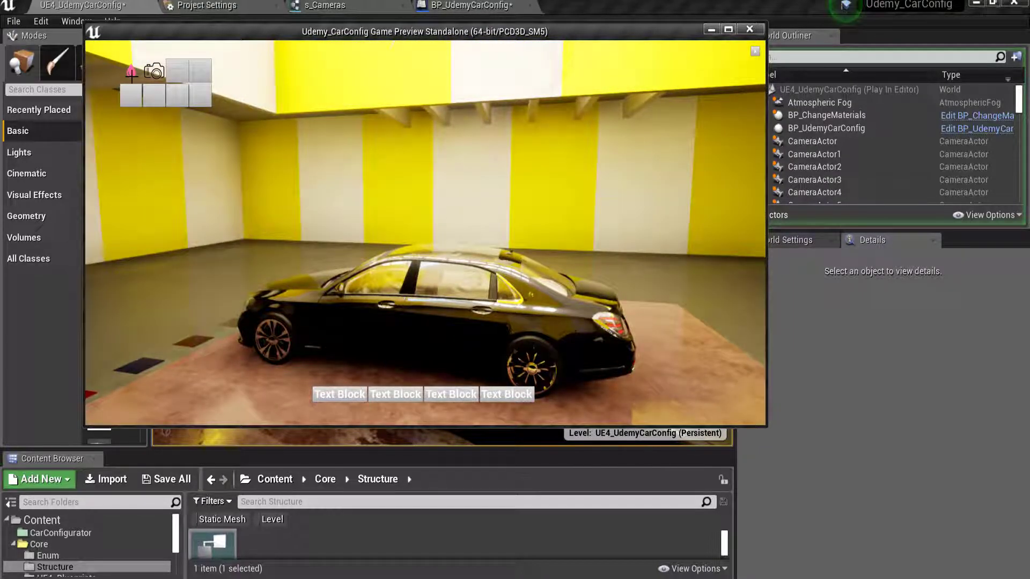
pyautogui.click(131, 74)
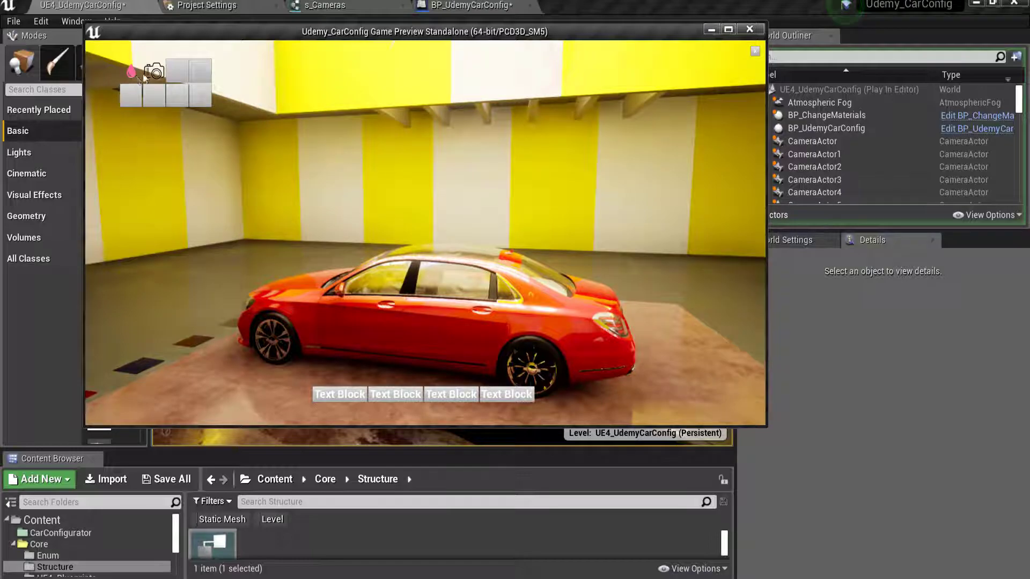
pyautogui.click(153, 75)
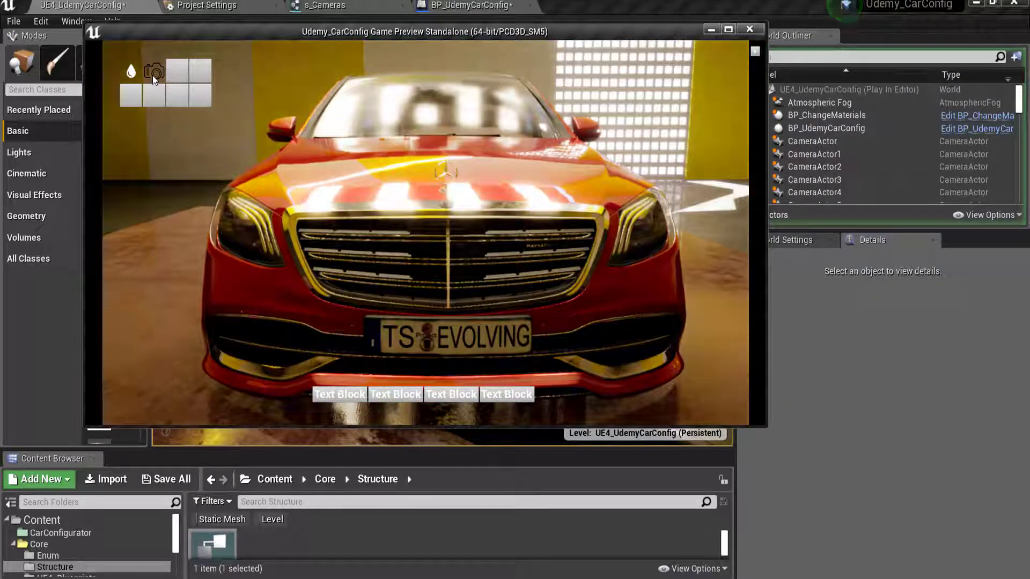
pyautogui.click(153, 76)
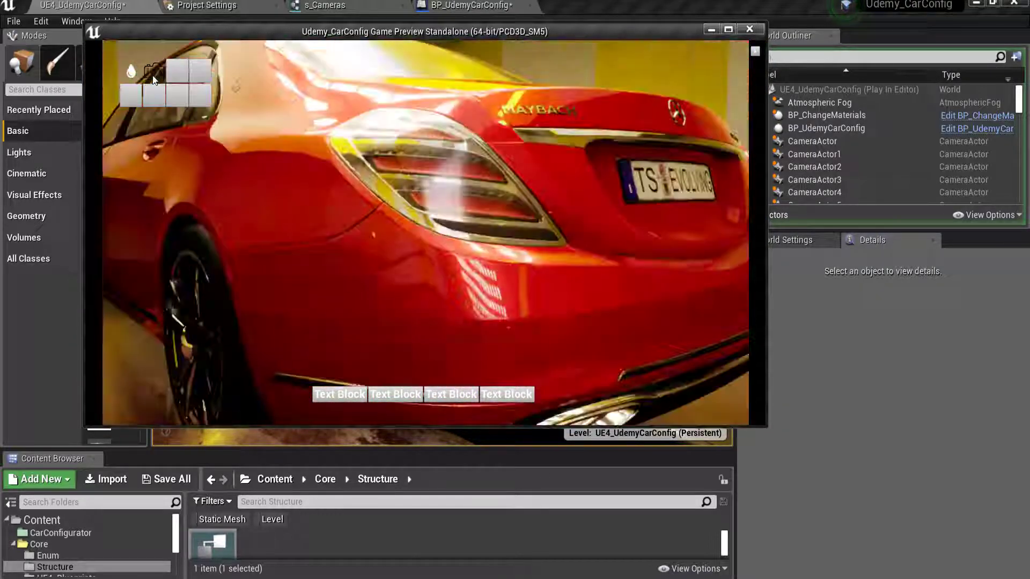
pyautogui.click(152, 75)
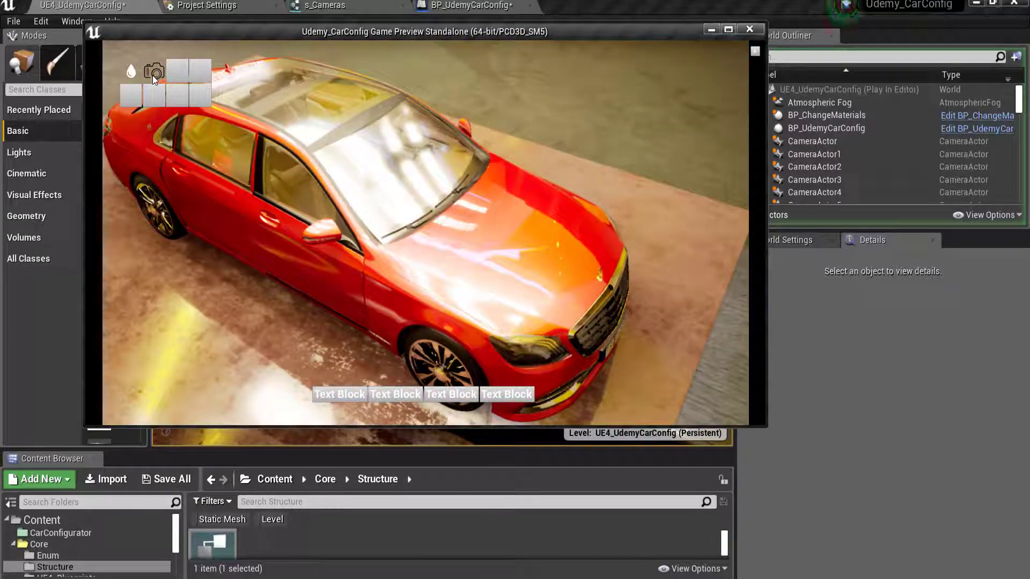
pyautogui.press('Escape')
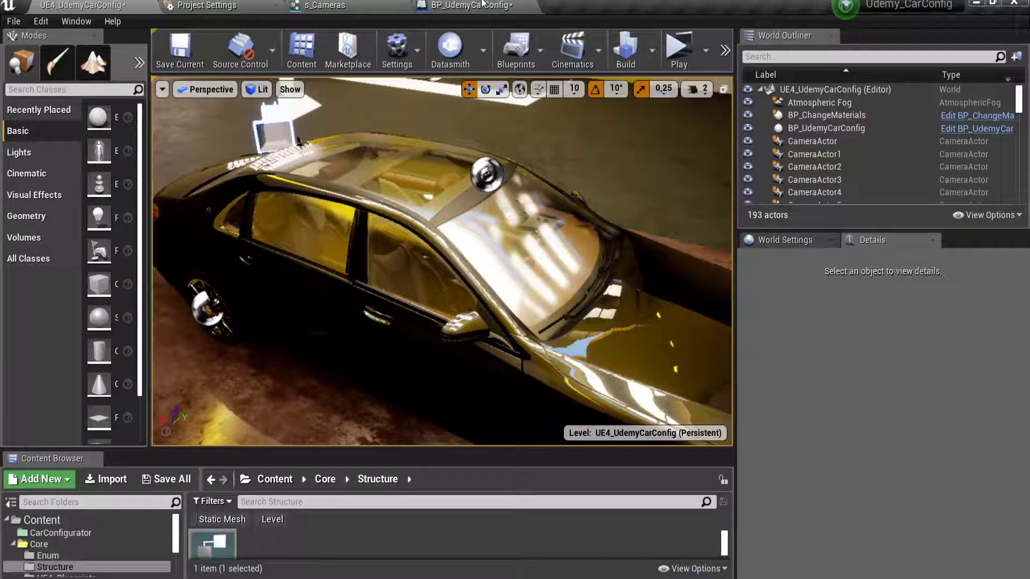
# Inspect the MultiGate camera logic in BP_UdemyCarConfig's Event Graph
pyautogui.click(482, 4)
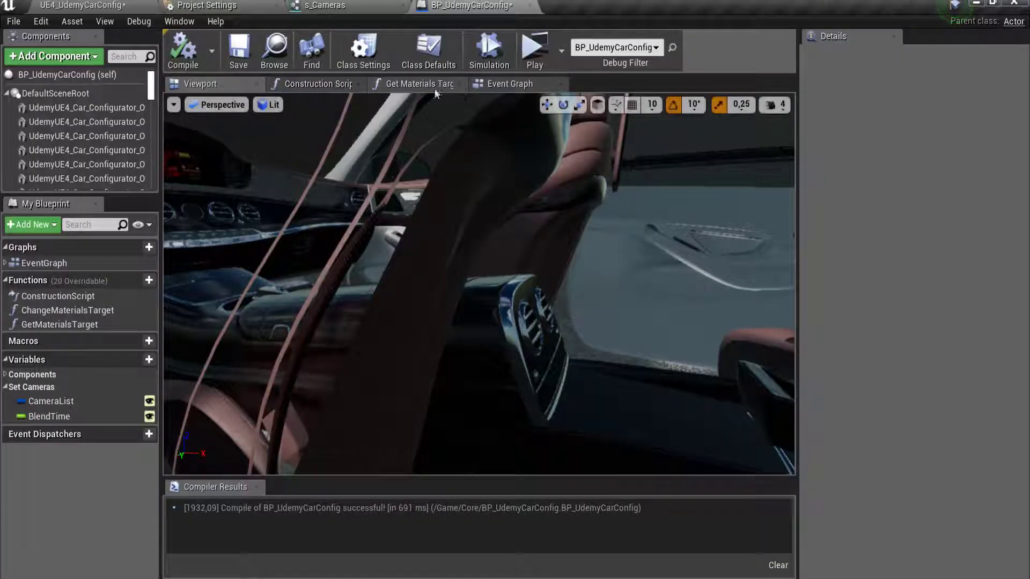
pyautogui.click(517, 85)
pyautogui.scroll(4, 528, 348)
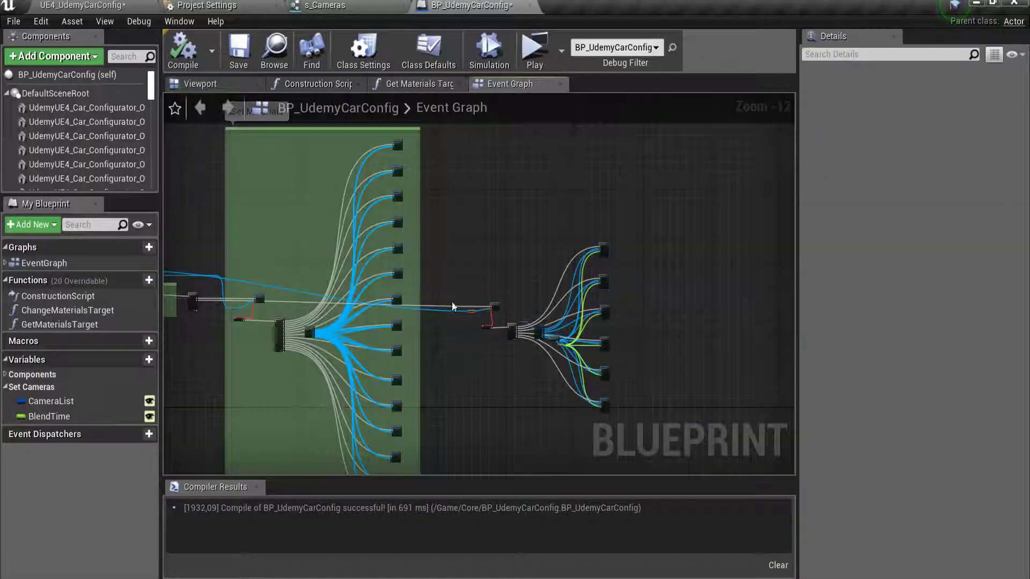
pyautogui.scroll(5, 578, 292)
pyautogui.scroll(2, 578, 291)
pyautogui.moveTo(480, 231); pyautogui.dragTo(314, 227, button='right')
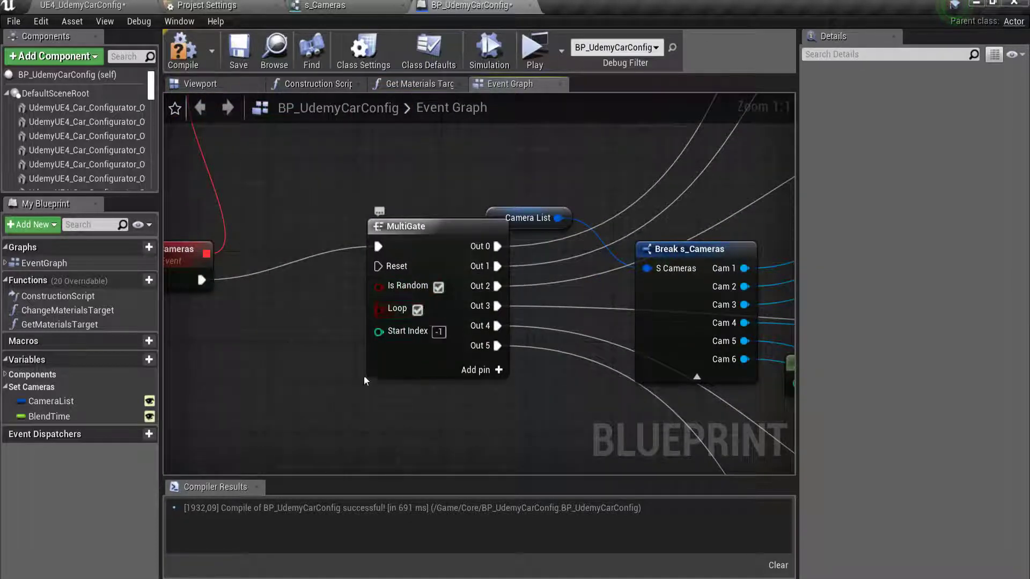
pyautogui.scroll(-3, 584, 369)
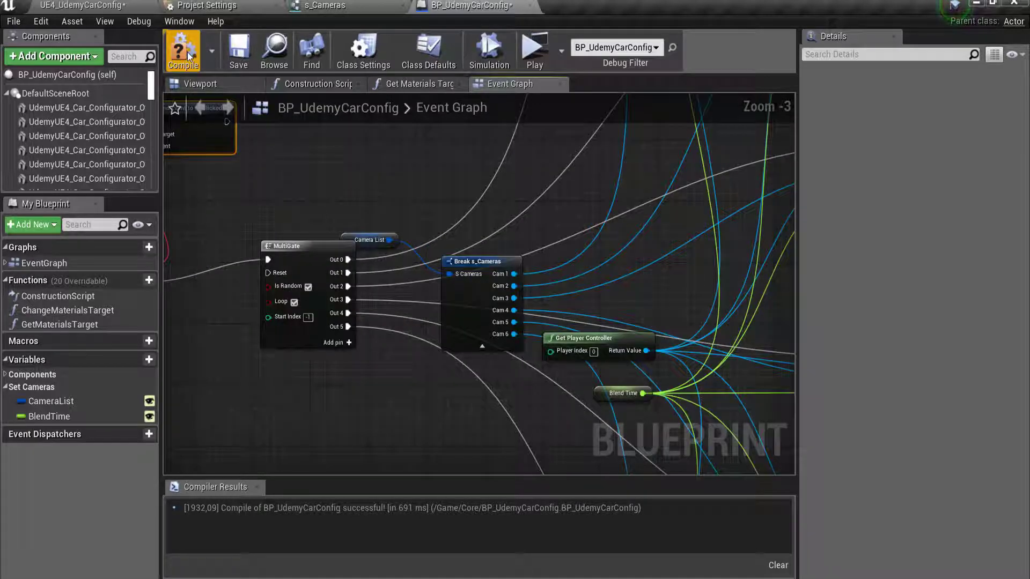
# Compile BP_UdemyCarConfig and return to the level editor
pyautogui.click(188, 53)
pyautogui.click(200, 85)
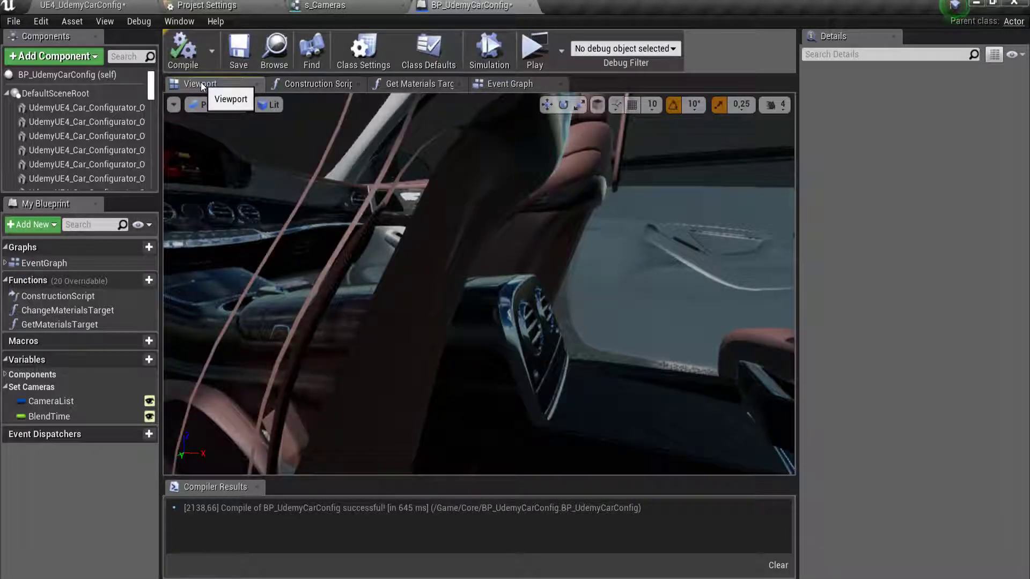
pyautogui.click(97, 7)
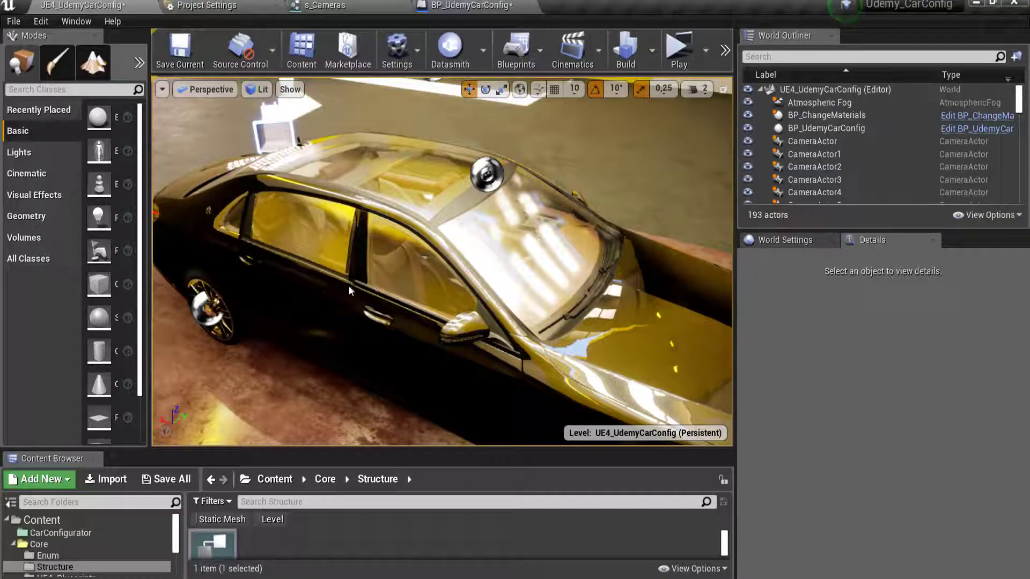
# Set BP_UdemyCarConfig's Blend Time to 1.2, save all modified content, and start play
pyautogui.click(205, 294)
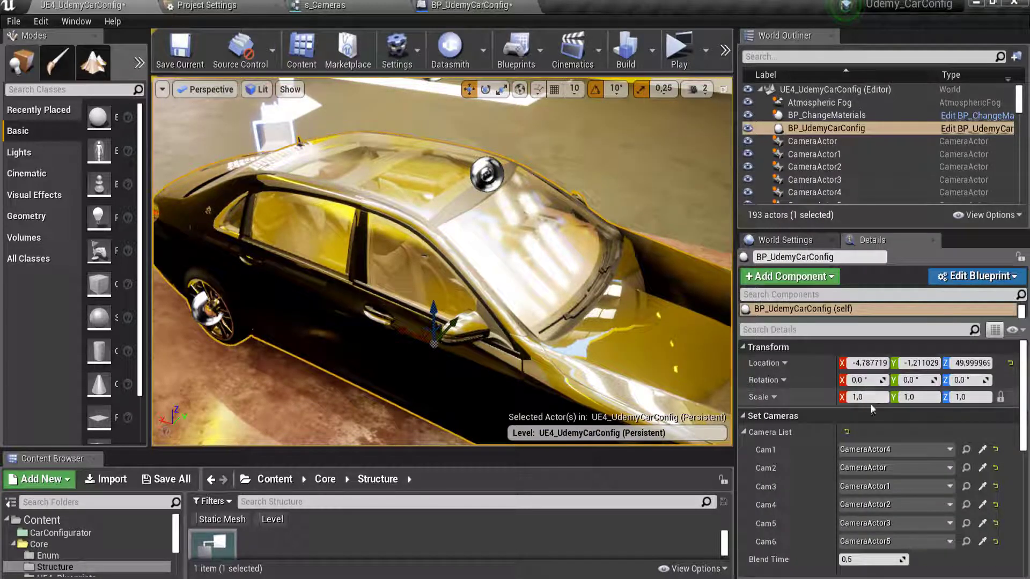
pyautogui.scroll(-3, 882, 510)
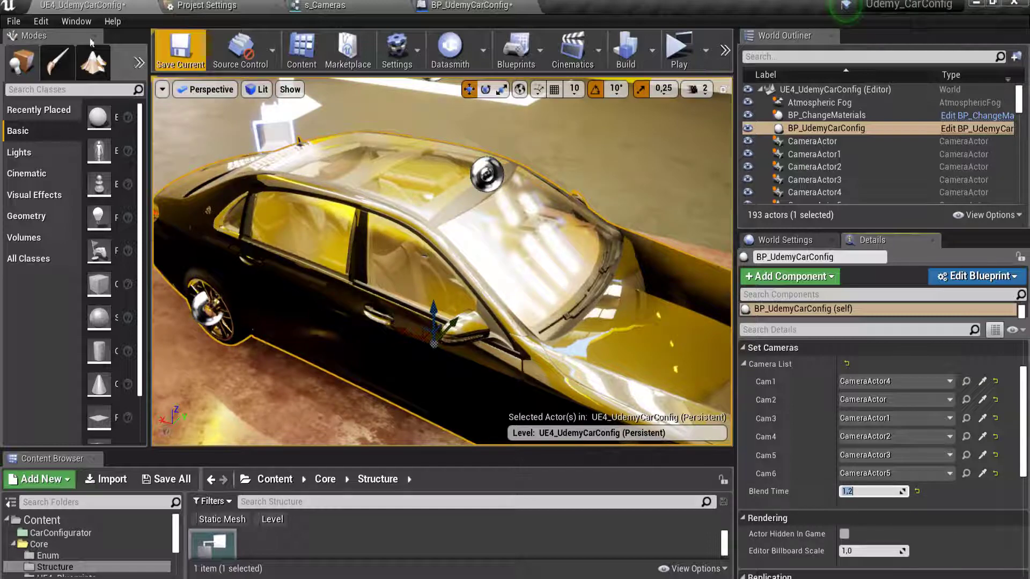
pyautogui.click(182, 480)
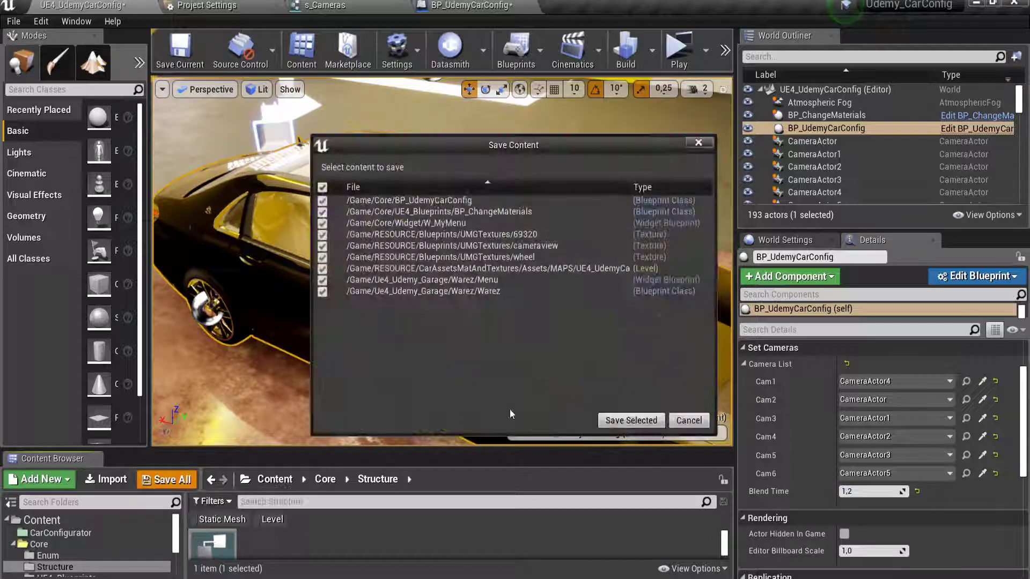
pyautogui.click(630, 420)
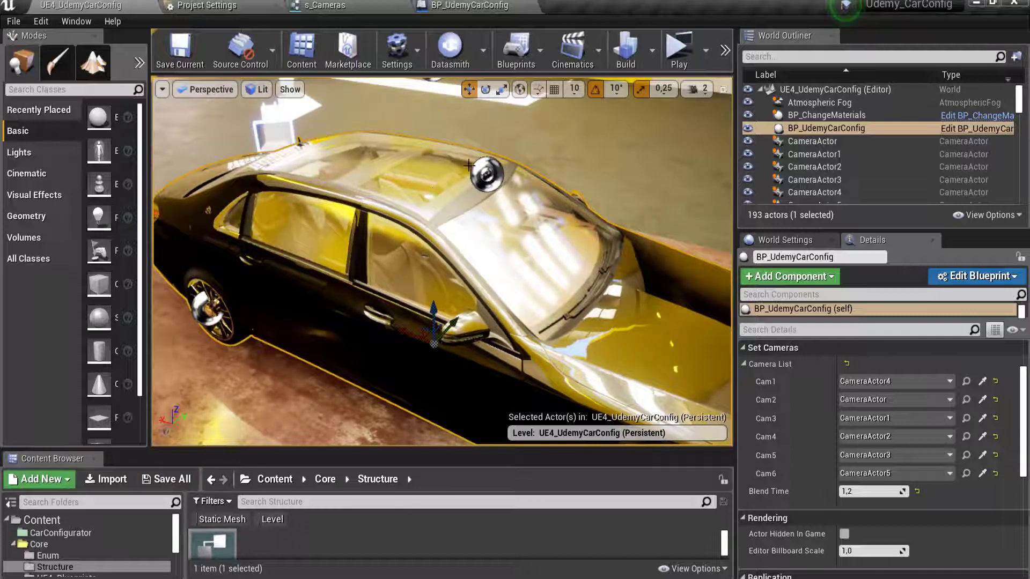
pyautogui.click(683, 51)
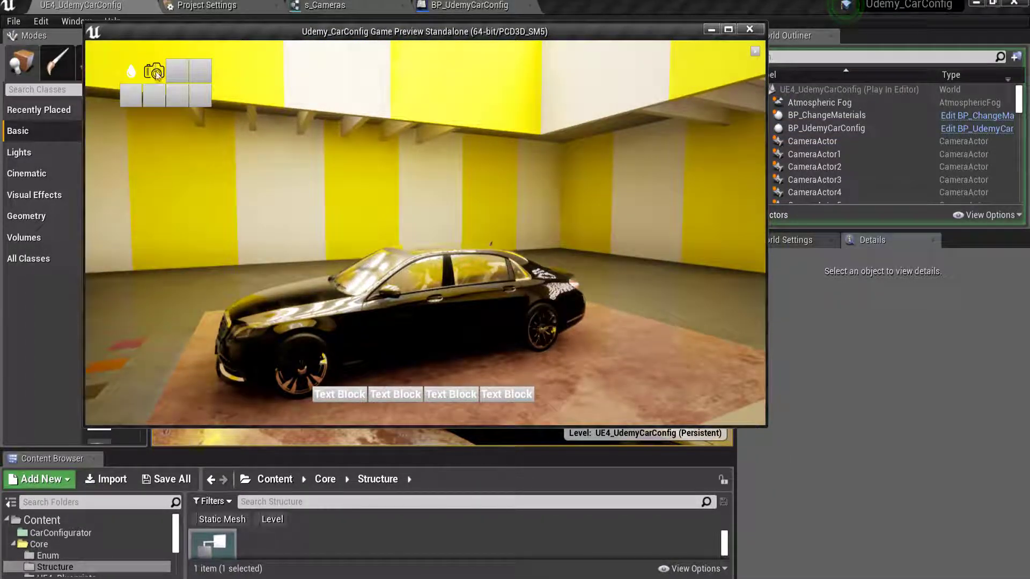
# Cycle twice through the car's camera views, ending on a rear three-quarter shot
pyautogui.click(155, 72)
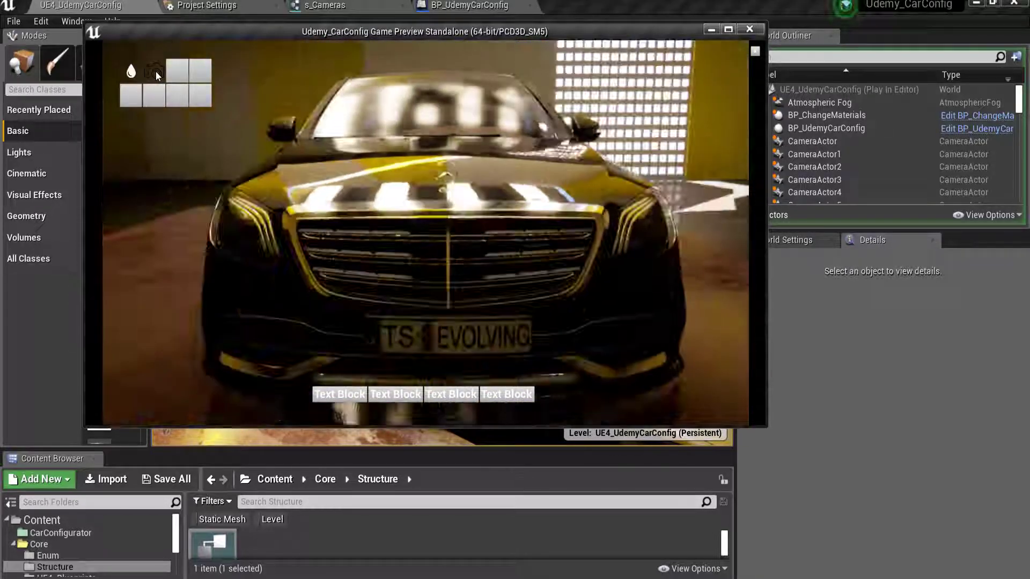
pyautogui.click(156, 71)
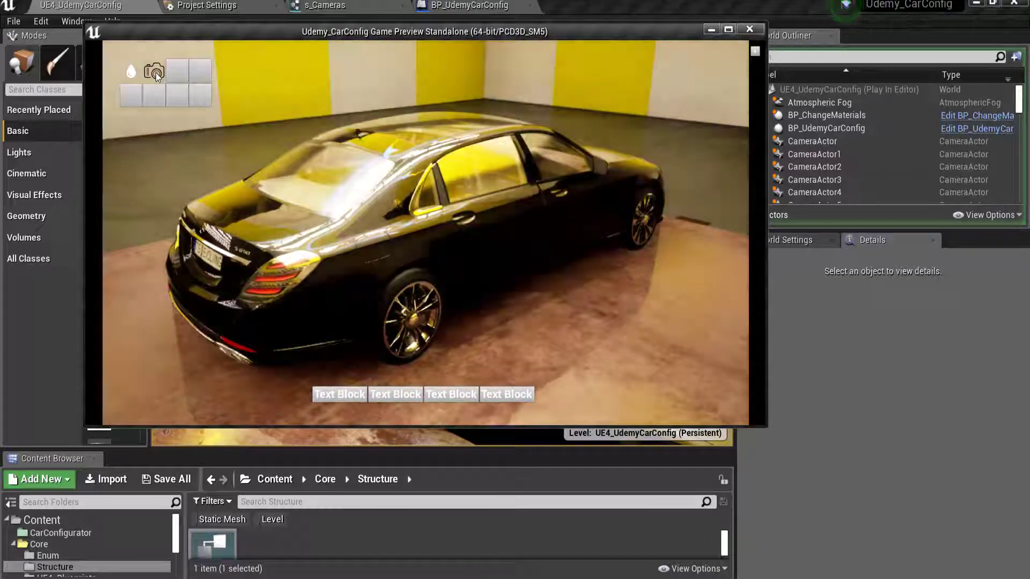
# Stop the preview and reframe the editor view on the whole car side
pyautogui.press('Escape')
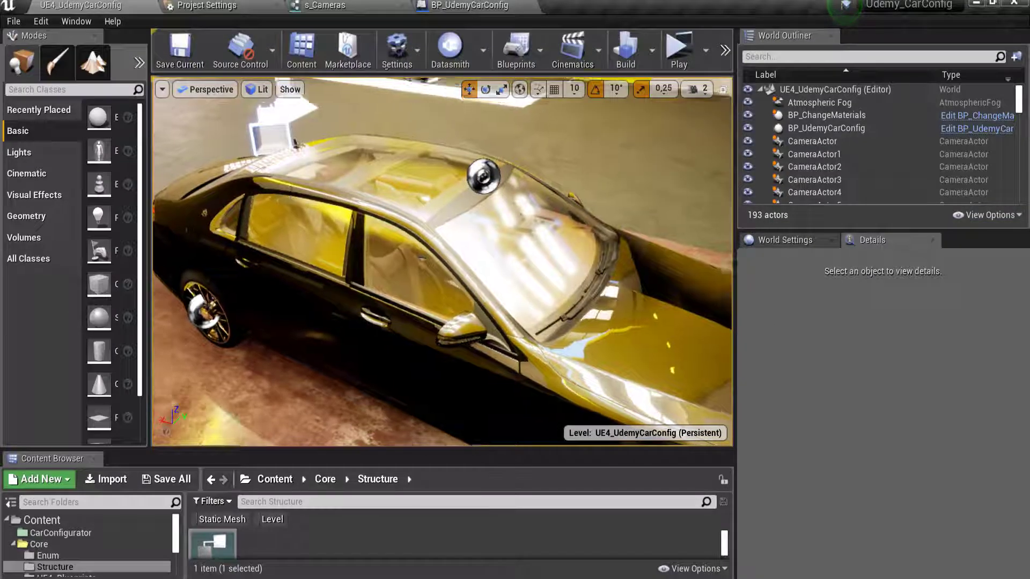
pyautogui.moveTo(301, 167); pyautogui.dragTo(298, 155, button='right')
pyautogui.moveTo(337, 231); pyautogui.dragTo(336, 232, button='right')
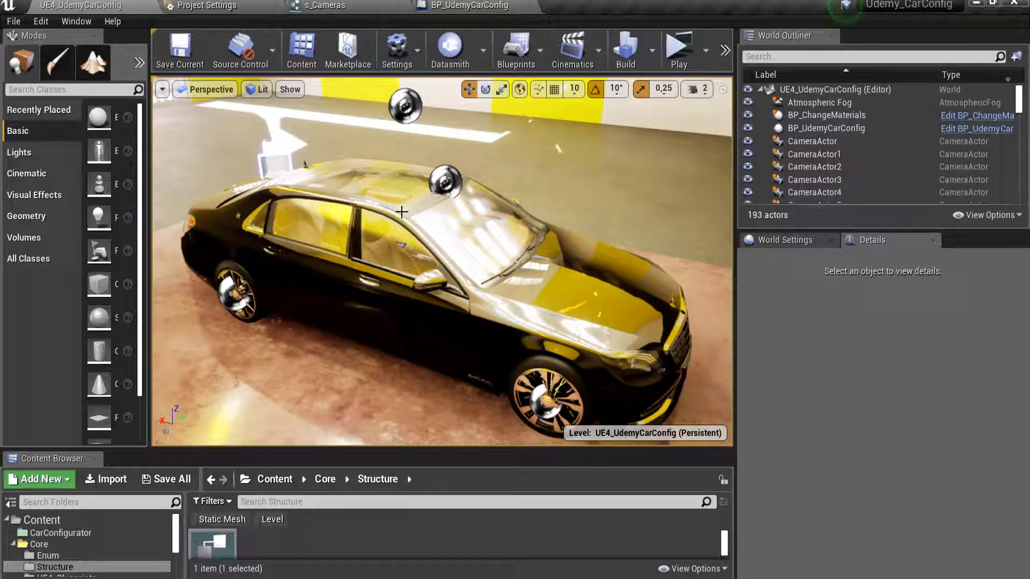
# Relaunch the game preview, cycle through seven camera shots including the front grille, then stop
pyautogui.click(677, 50)
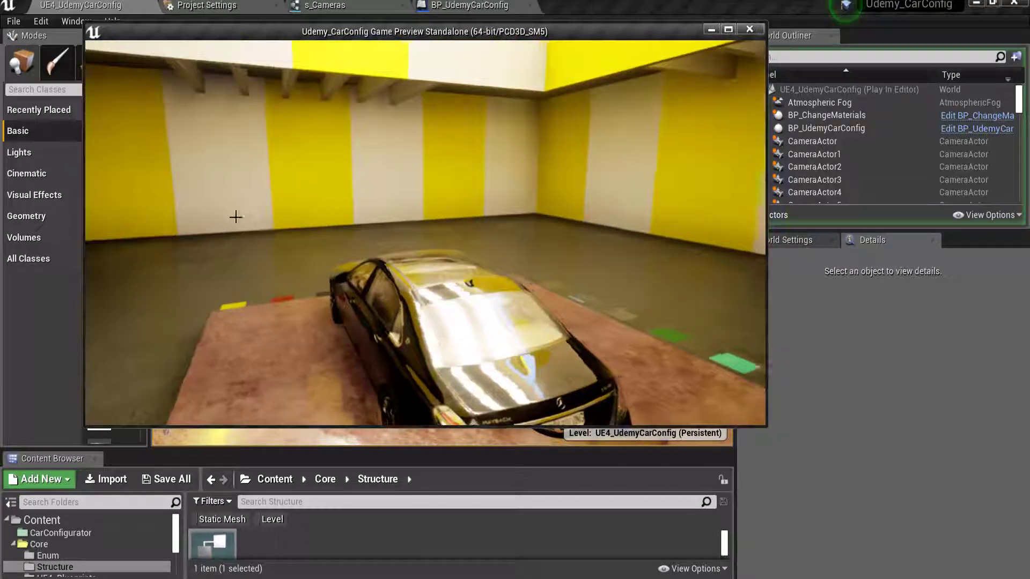
pyautogui.click(152, 72)
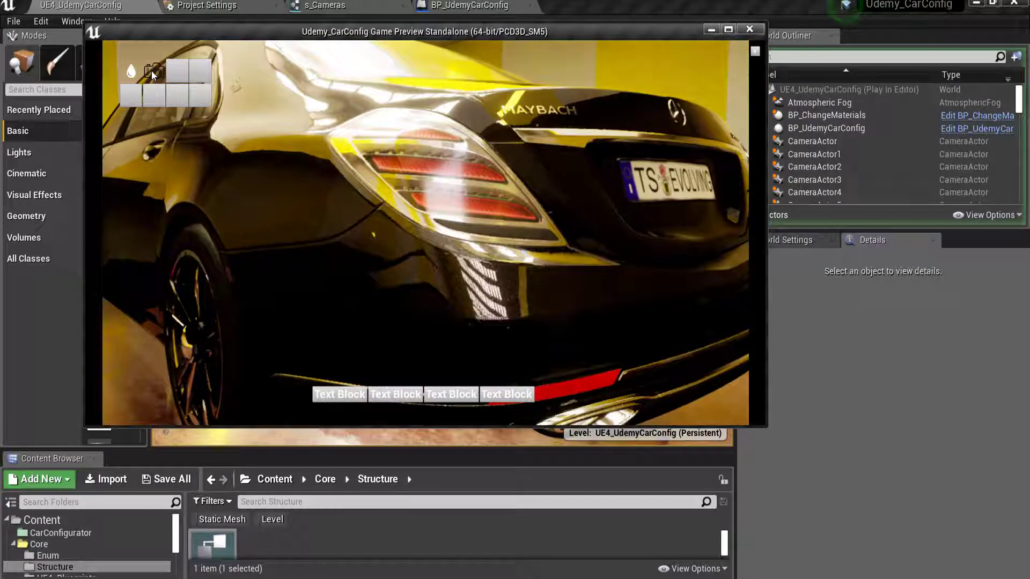
pyautogui.click(153, 72)
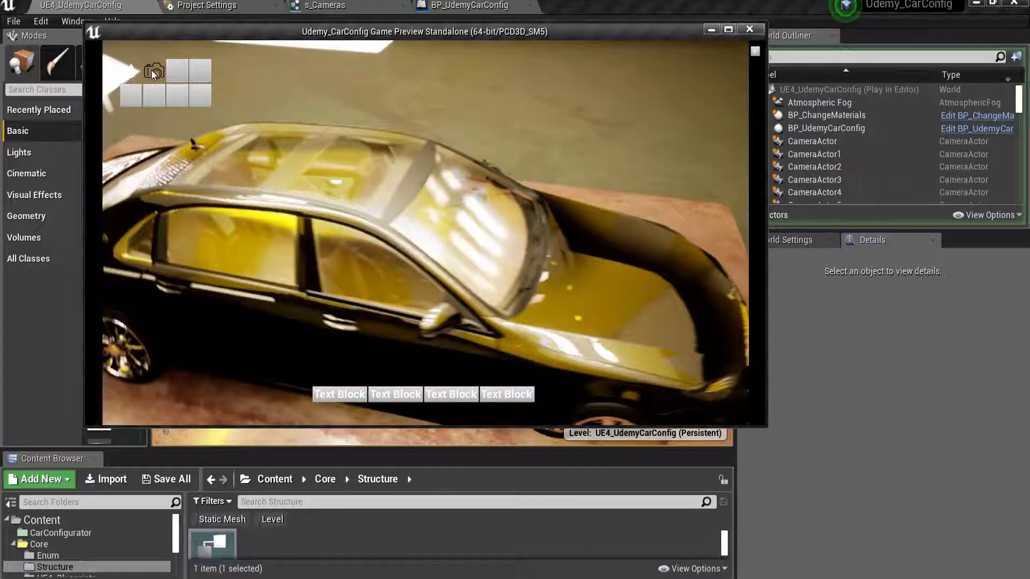
pyautogui.click(152, 71)
pyautogui.click(153, 72)
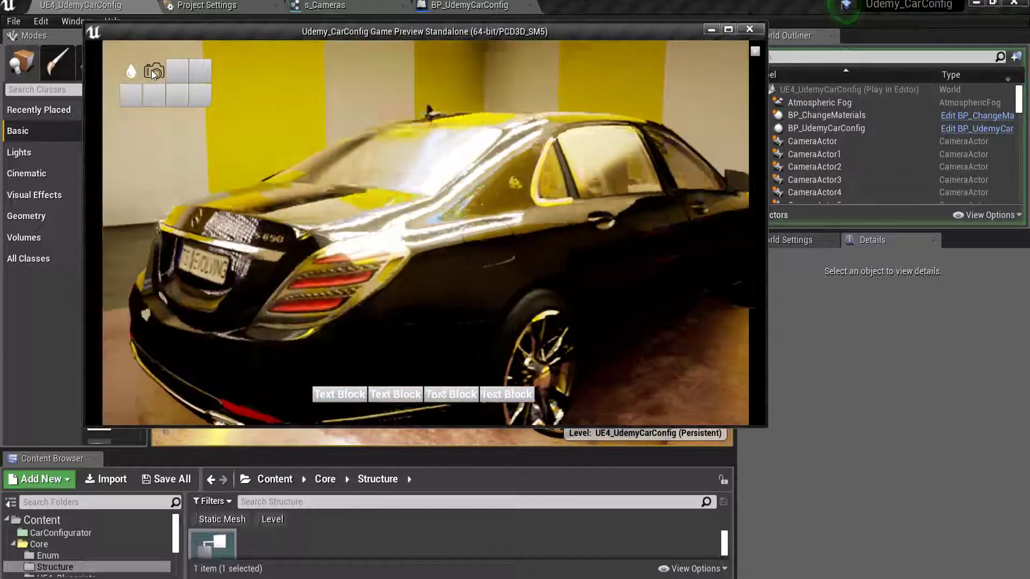
pyautogui.click(337, 238)
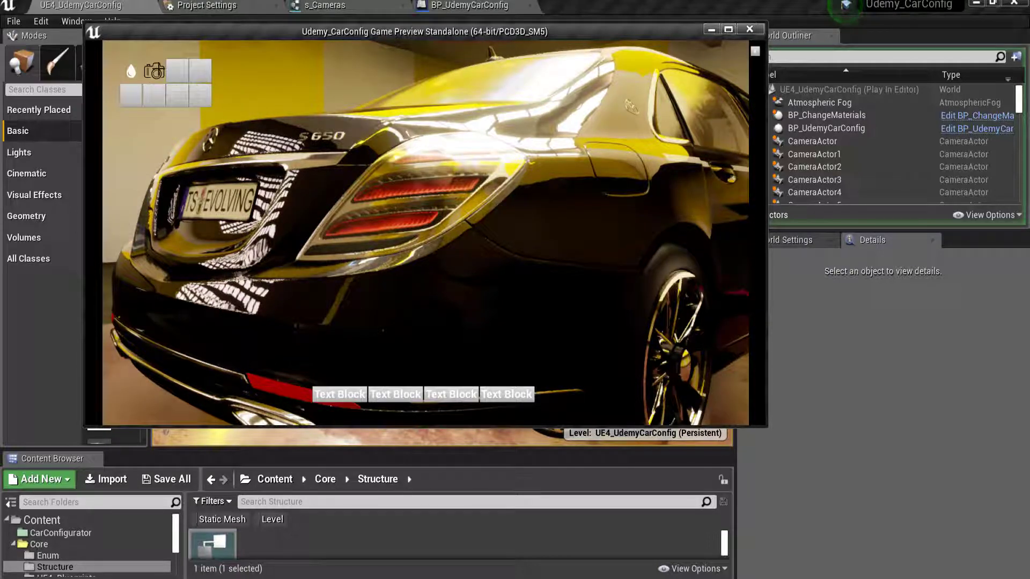
pyautogui.click(154, 71)
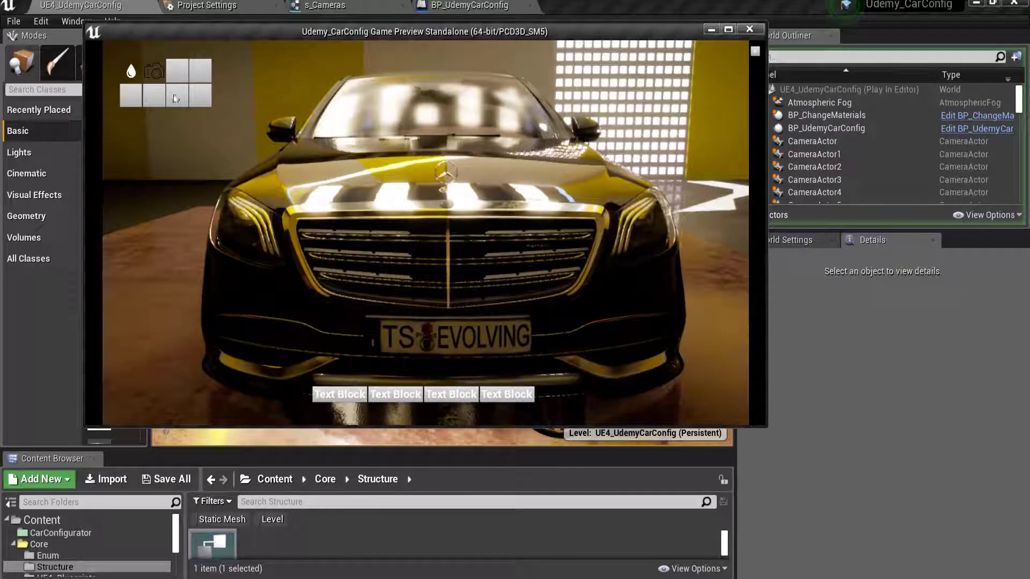
pyautogui.click(174, 98)
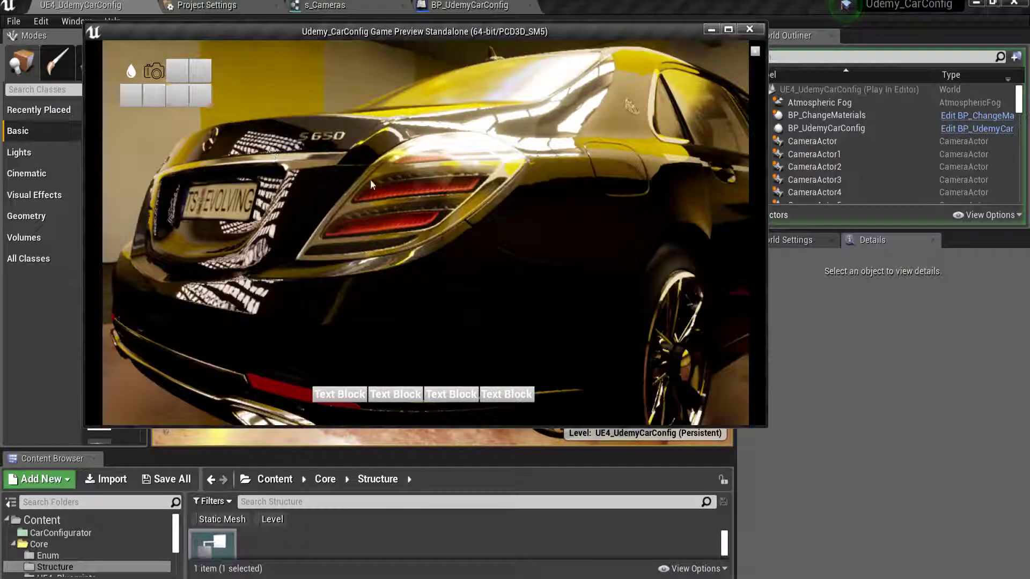
pyautogui.press('Escape')
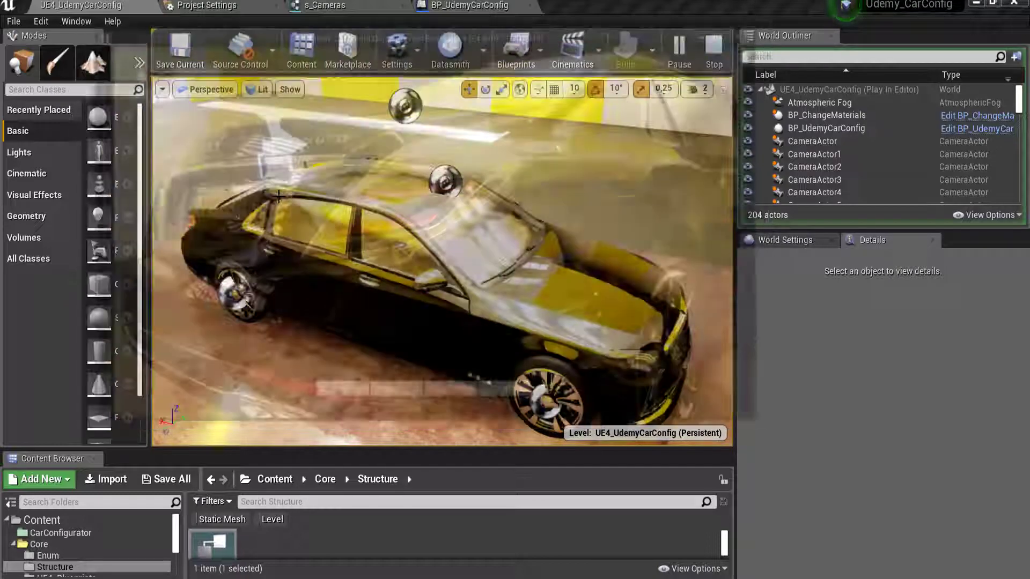